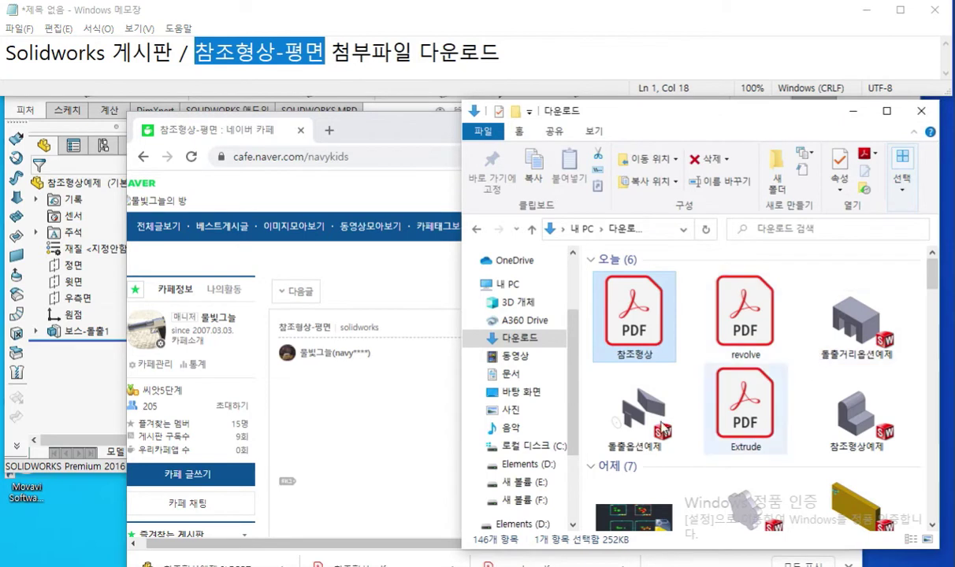
Select the 참조형상 PDF and the 참조형상예제 part in the Downloads folder and circle both with the screen pen.
{"action": "left_click", "coordinate": [868, 415], "text": "ctrl"}
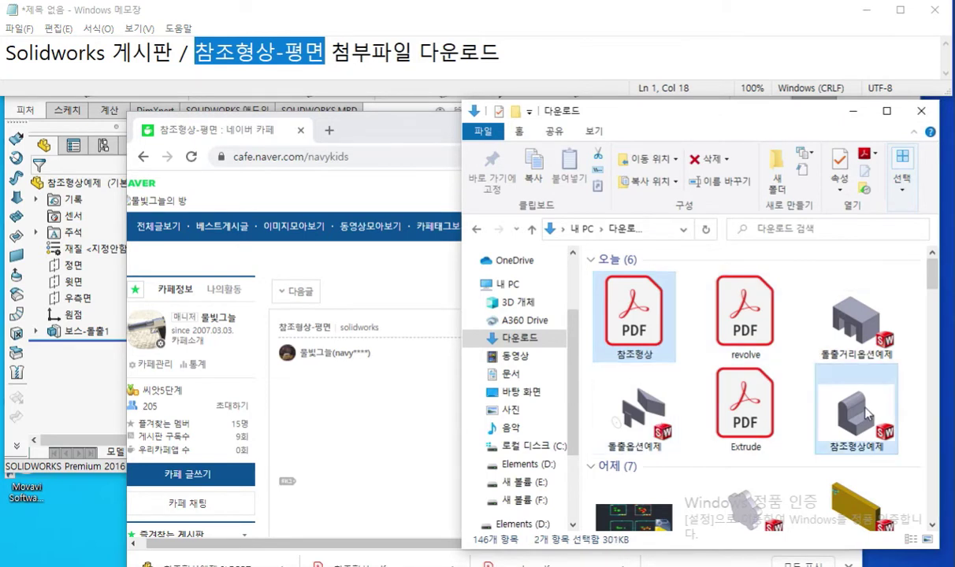
{"action": "key", "text": "F9"}
{"action": "mouse_move", "coordinate": [904, 447]}
{"action": "left_mouse_down"}
{"action": "mouse_move", "coordinate": [800, 440]}
{"action": "mouse_move", "coordinate": [910, 409]}
{"action": "mouse_move", "coordinate": [902, 450]}
{"action": "left_mouse_up"}
{"action": "mouse_move", "coordinate": [658, 299]}
{"action": "left_mouse_down"}
{"action": "mouse_move", "coordinate": [585, 346]}
{"action": "mouse_move", "coordinate": [645, 281]}
{"action": "mouse_move", "coordinate": [687, 367]}
{"action": "left_mouse_up"}
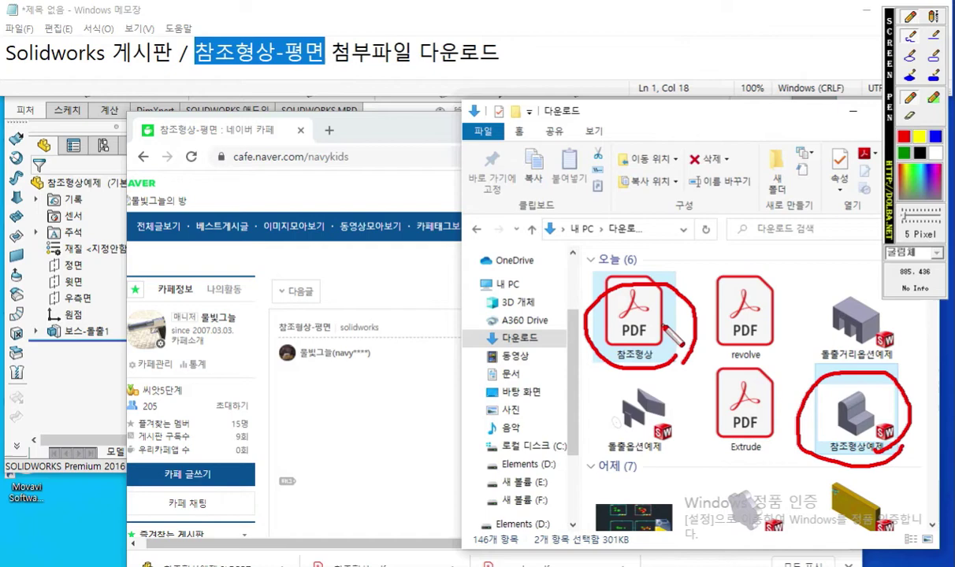
{"action": "key", "text": "Escape"}
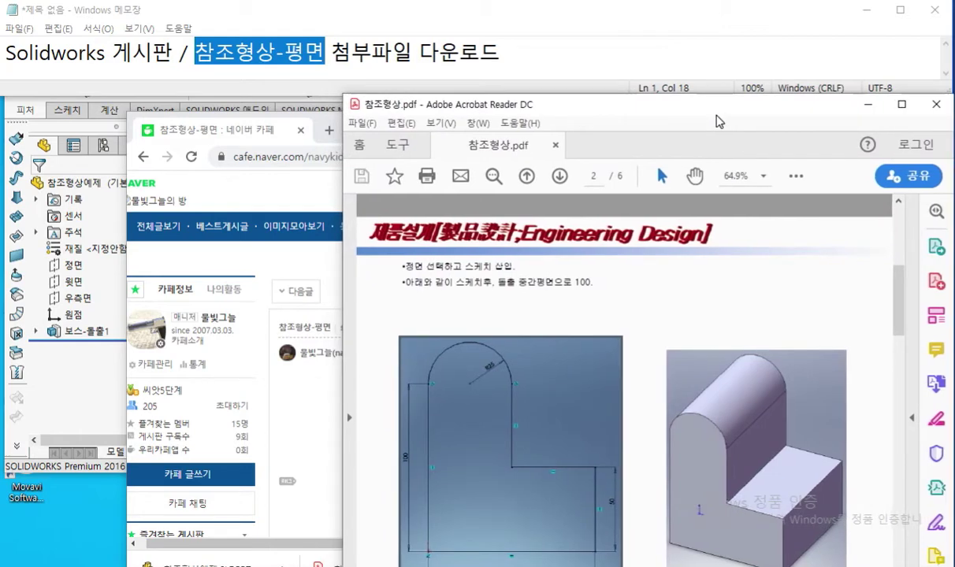
Minimise the browser, bring the 참조형상예제 part in SolidWorks forward and resize its window narrower and taller.
{"action": "left_click", "coordinate": [282, 199]}
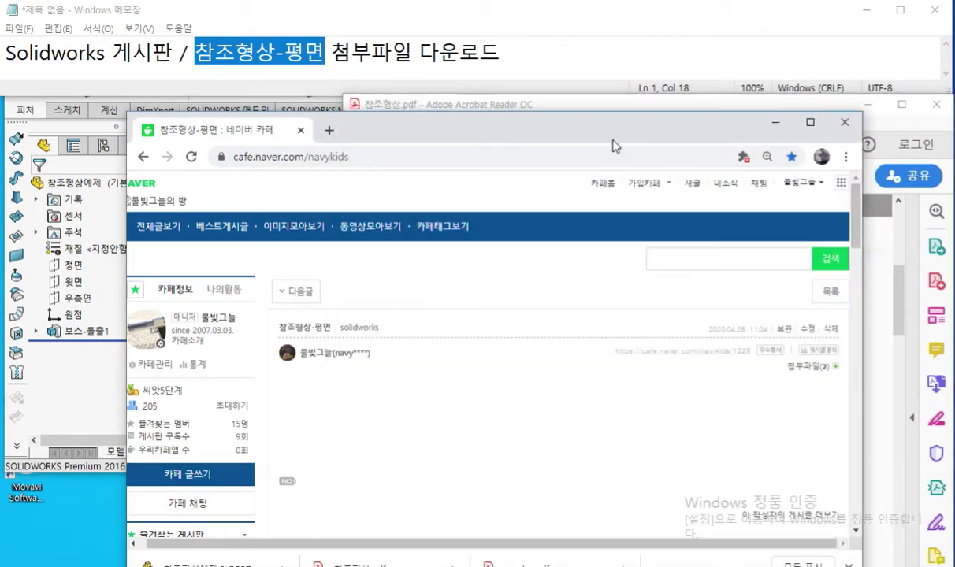
{"action": "left_click", "coordinate": [776, 123]}
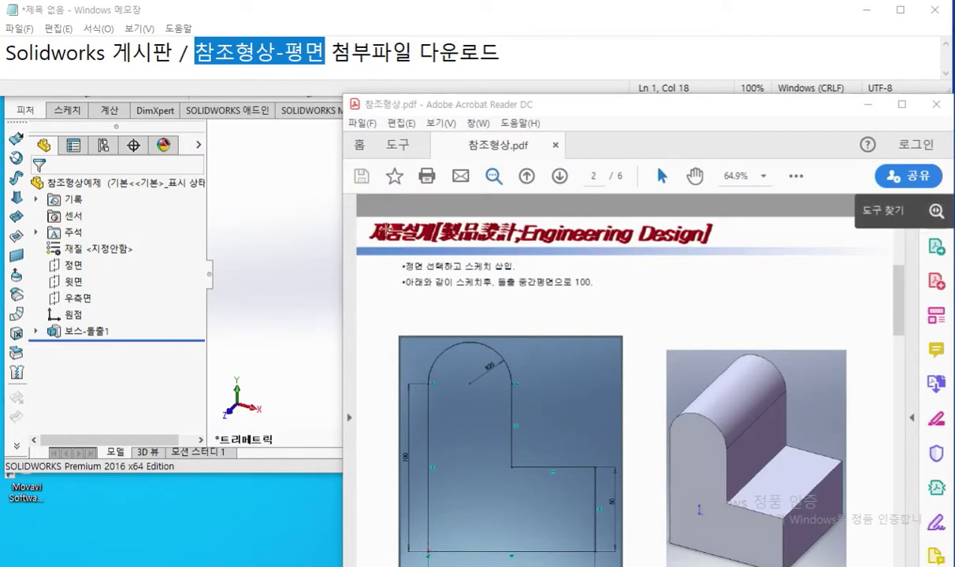
{"action": "left_click", "coordinate": [297, 270]}
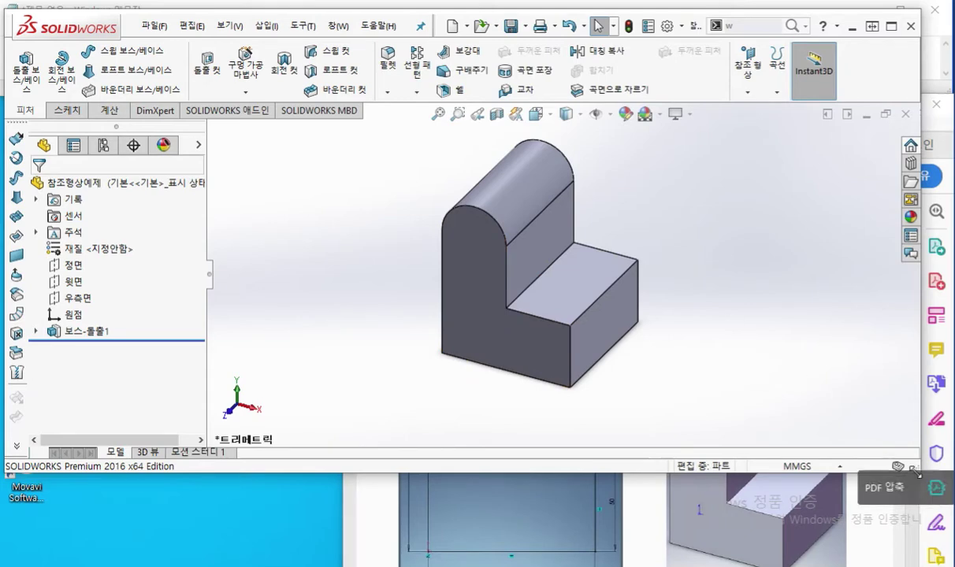
{"action": "left_click_drag", "start_coordinate": [919, 472], "coordinate": [612, 566]}
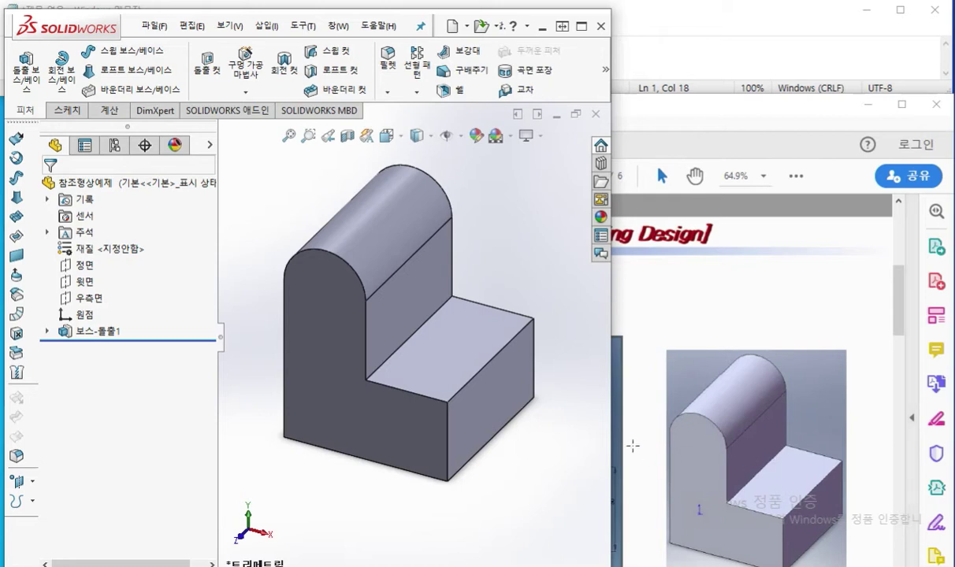
Switch to the 참조형상 PDF and show page 3 maximised and enlarged at the plane through three points.
{"action": "left_click", "coordinate": [687, 104]}
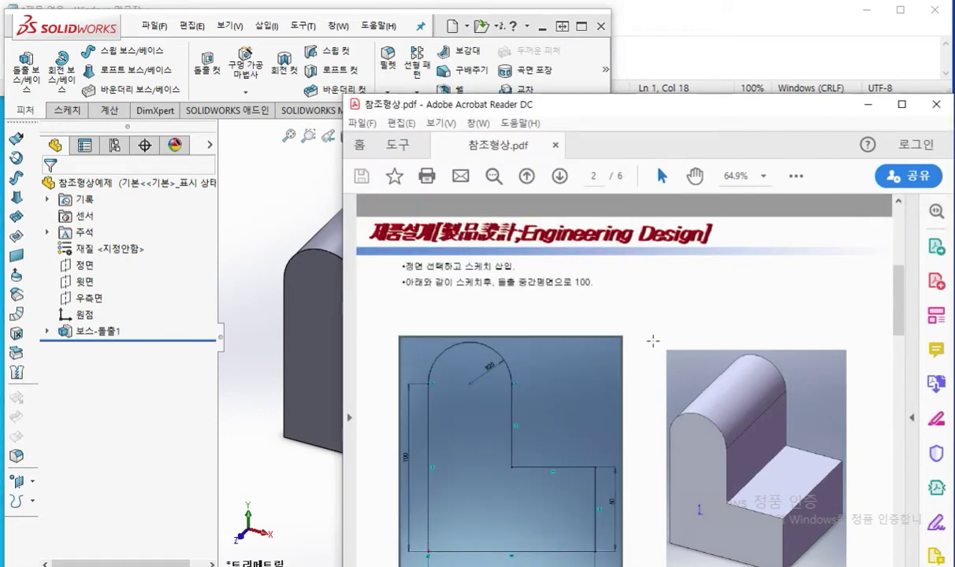
{"action": "scroll", "coordinate": [658, 363], "scroll_direction": "down", "scroll_amount": 3}
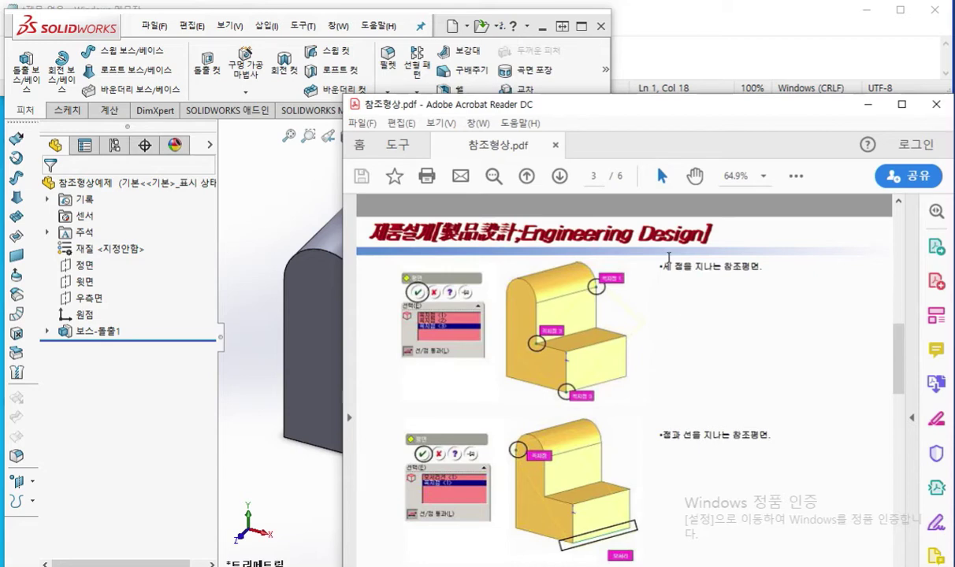
{"action": "double_click", "coordinate": [680, 108]}
{"action": "scroll", "coordinate": [289, 246], "scroll_direction": "up", "scroll_amount": 3, "text": "ctrl"}
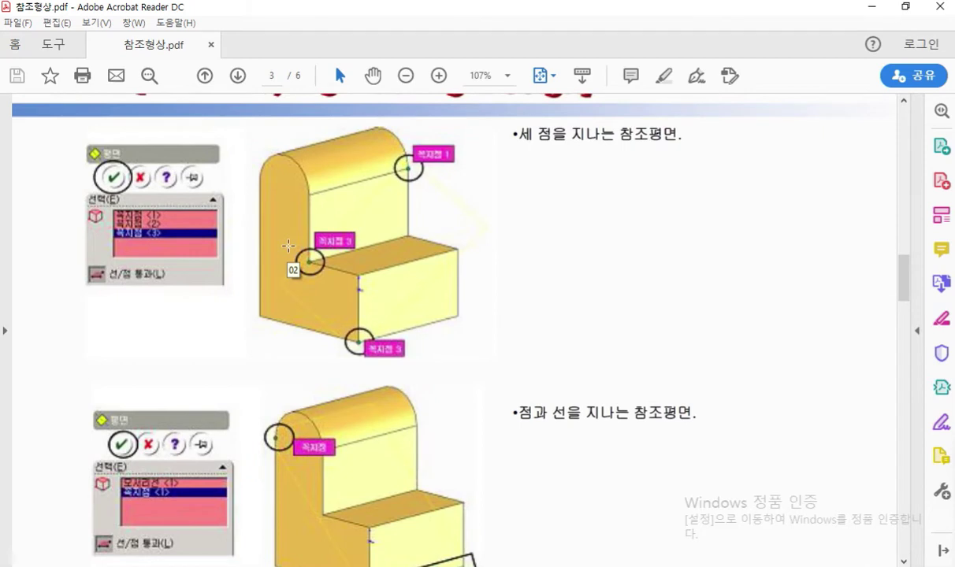
Circle the three reference vertices in the three-point plane illustration with the screen pen, then clear the marks.
{"action": "key", "text": "F12"}
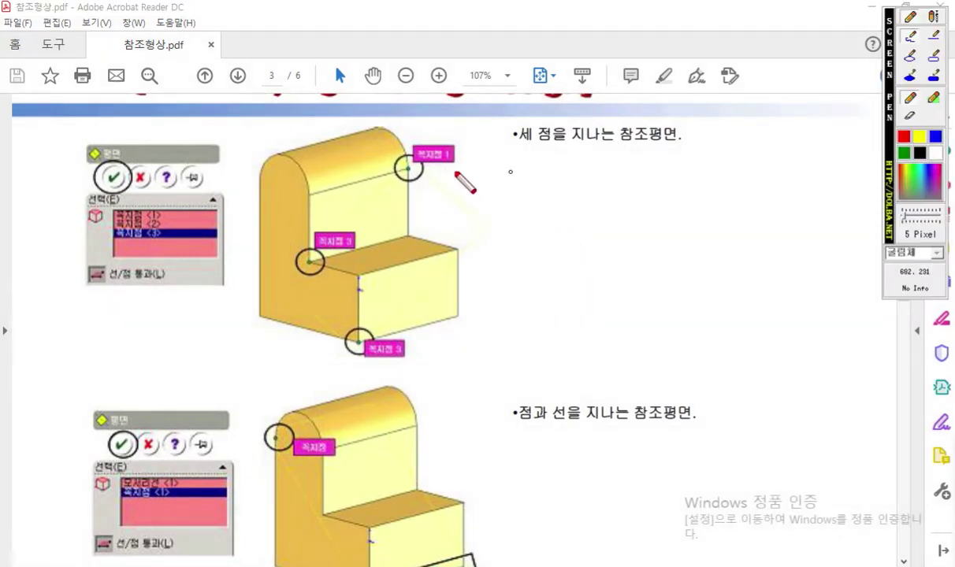
{"action": "mouse_move", "coordinate": [409, 162]}
{"action": "left_mouse_down"}
{"action": "mouse_move", "coordinate": [415, 177]}
{"action": "mouse_move", "coordinate": [407, 164]}
{"action": "left_mouse_up"}
{"action": "mouse_move", "coordinate": [310, 266]}
{"action": "left_mouse_down"}
{"action": "mouse_move", "coordinate": [301, 258]}
{"action": "mouse_move", "coordinate": [313, 262]}
{"action": "left_mouse_up"}
{"action": "mouse_move", "coordinate": [372, 350]}
{"action": "left_mouse_down"}
{"action": "mouse_move", "coordinate": [362, 339]}
{"action": "mouse_move", "coordinate": [353, 344]}
{"action": "mouse_move", "coordinate": [362, 354]}
{"action": "left_mouse_up"}
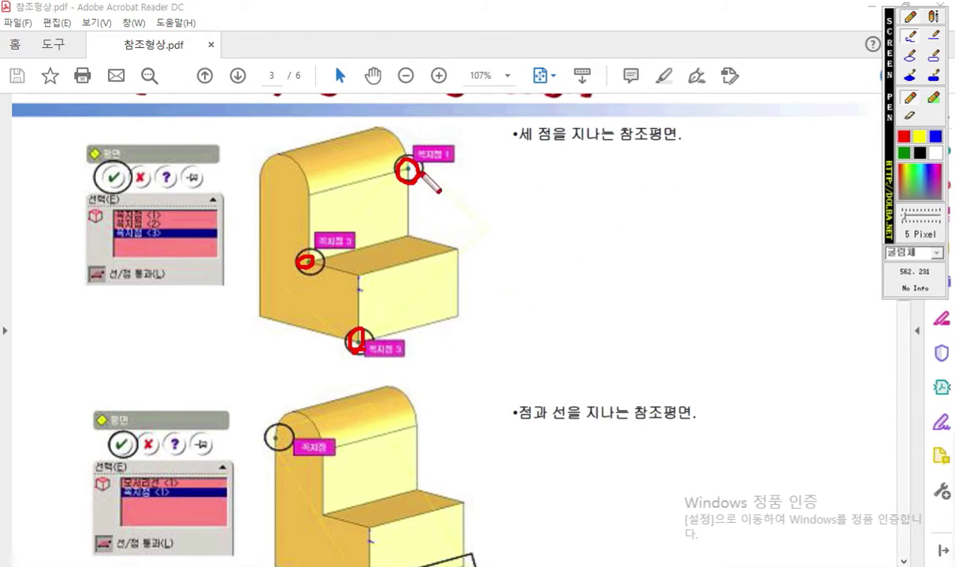
{"action": "key", "text": "Escape"}
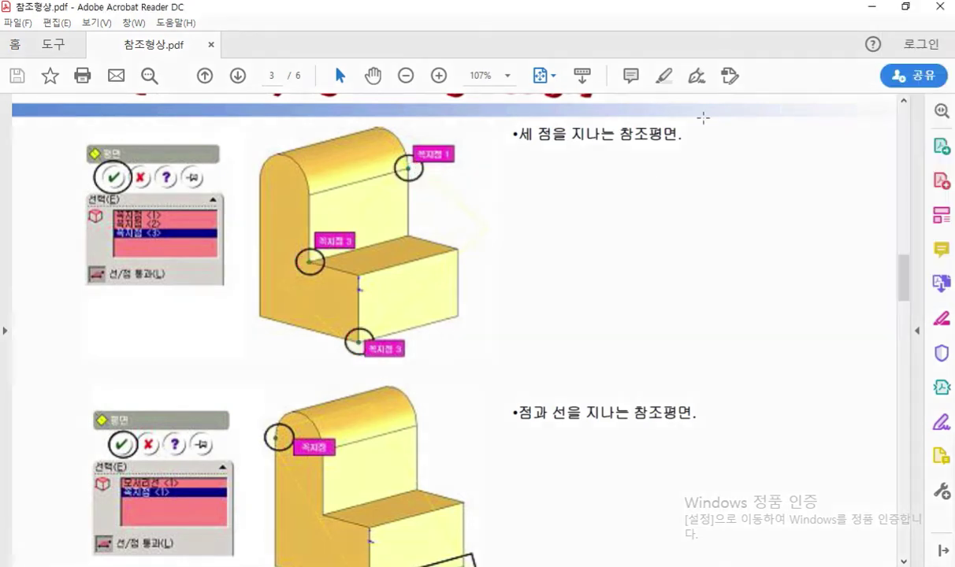
Minimise the PDF, switch to SolidWorks and maximise its window with the part slightly rotated.
{"action": "key", "text": "super+Down"}
{"action": "key", "text": "super+Down"}
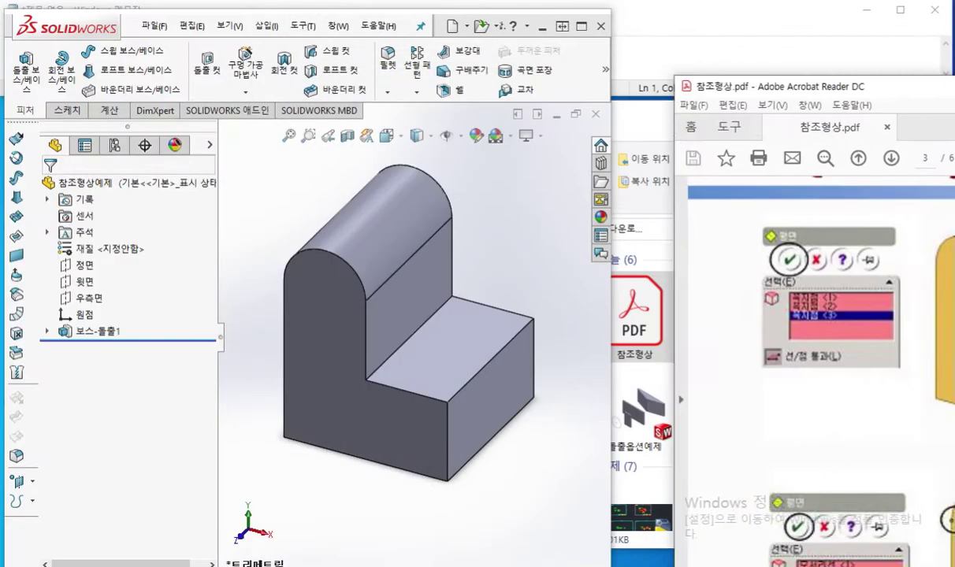
{"action": "left_click", "coordinate": [582, 26]}
{"action": "middle_click_drag", "start_coordinate": [760, 320], "coordinate": [733, 320]}
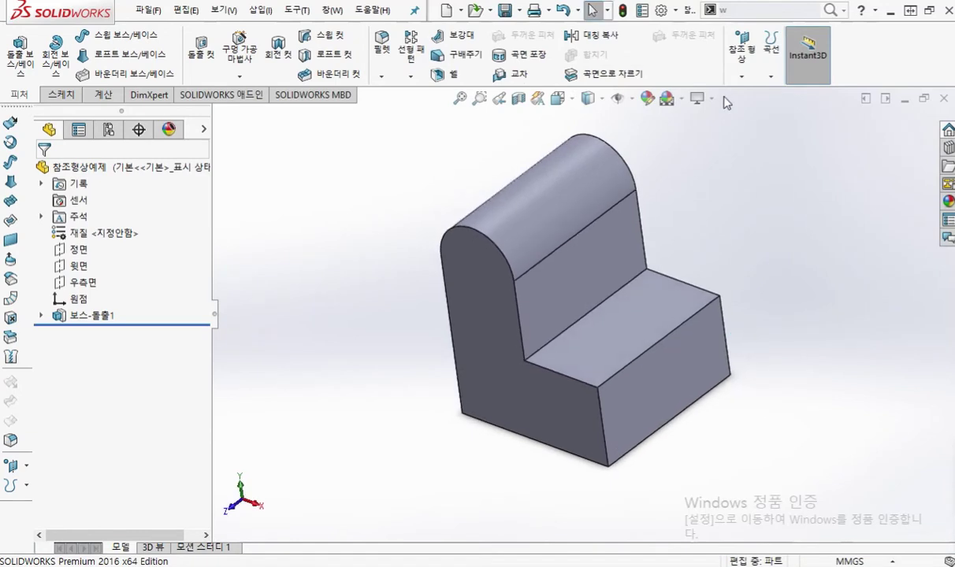
Start a reference plane and set its first reference to the rear vertex where the rounded top meets the upright face.
{"action": "left_click", "coordinate": [745, 40]}
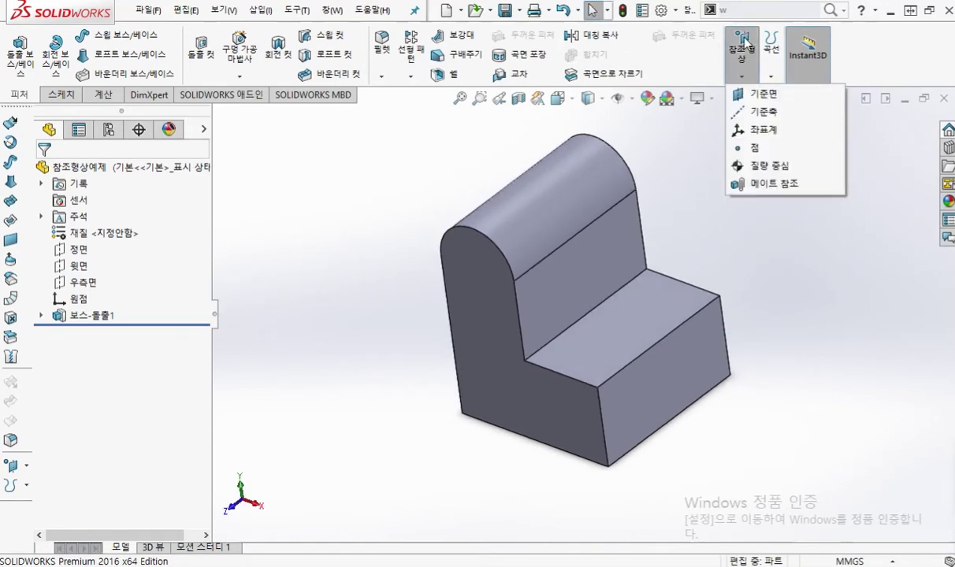
{"action": "left_click", "coordinate": [760, 94]}
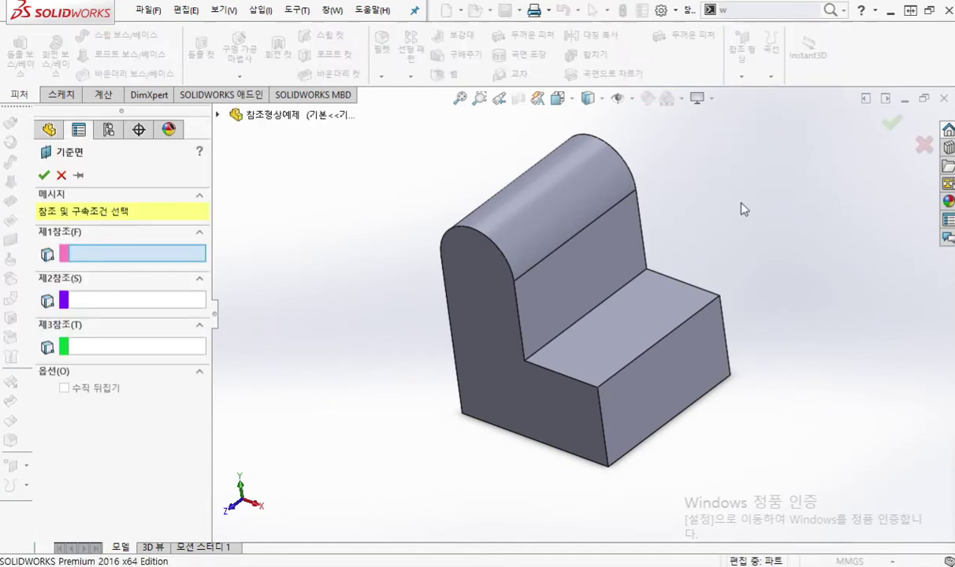
{"action": "scroll", "coordinate": [741, 209], "scroll_direction": "down", "scroll_amount": 3}
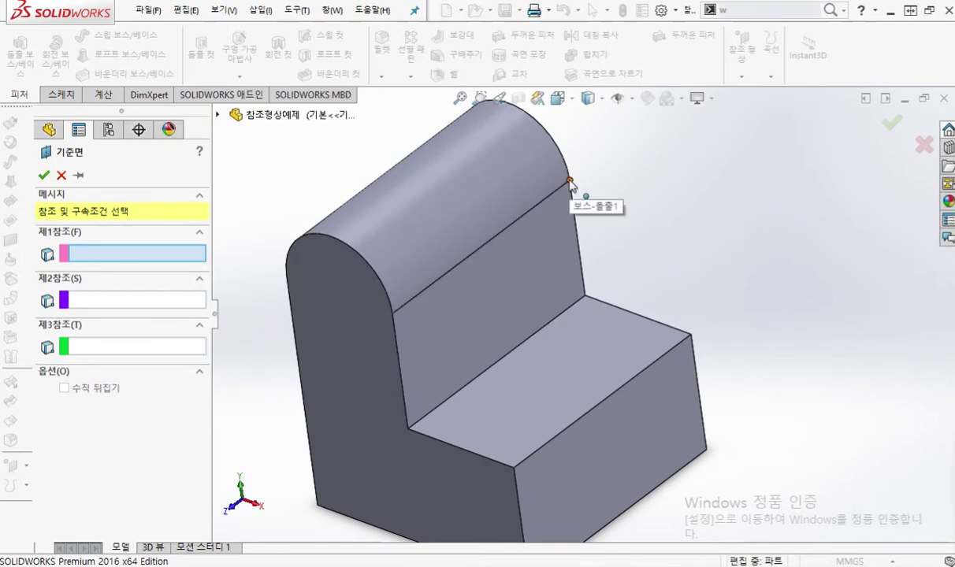
{"action": "key", "text": "F12"}
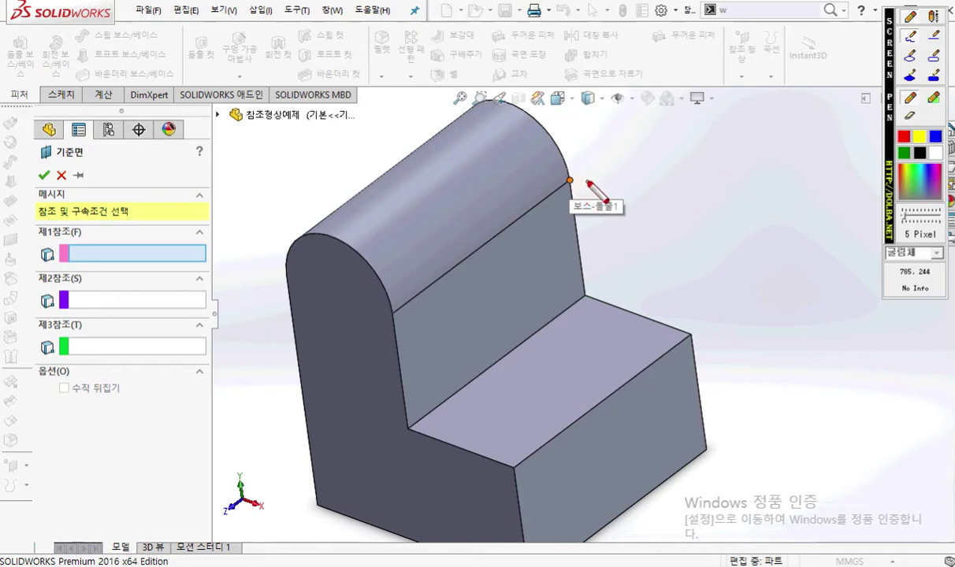
{"action": "scroll", "coordinate": [571, 188], "scroll_direction": "up", "scroll_amount": 4}
{"action": "mouse_move", "coordinate": [640, 89]}
{"action": "left_mouse_down"}
{"action": "mouse_move", "coordinate": [630, 91]}
{"action": "mouse_move", "coordinate": [666, 100]}
{"action": "left_mouse_up"}
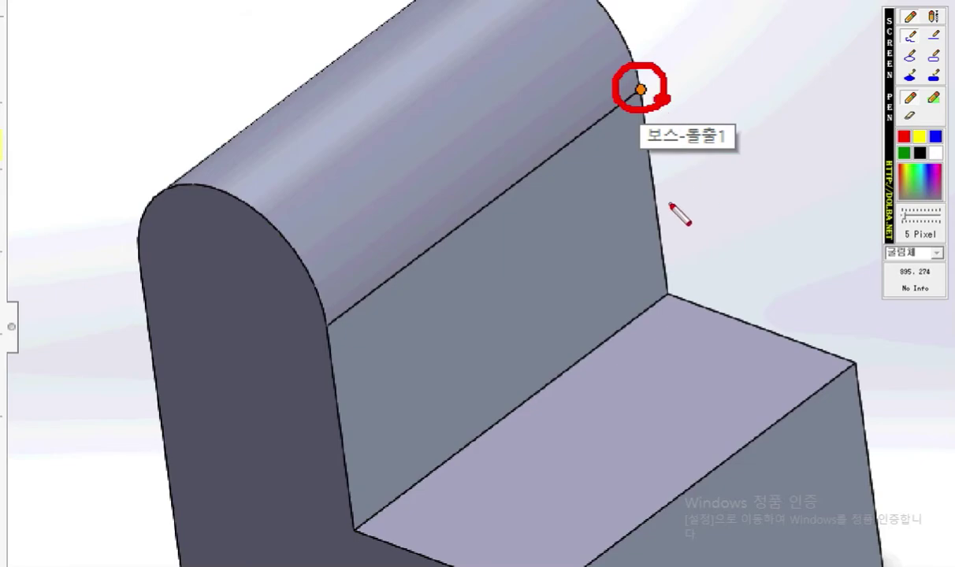
{"action": "key", "text": "Escape"}
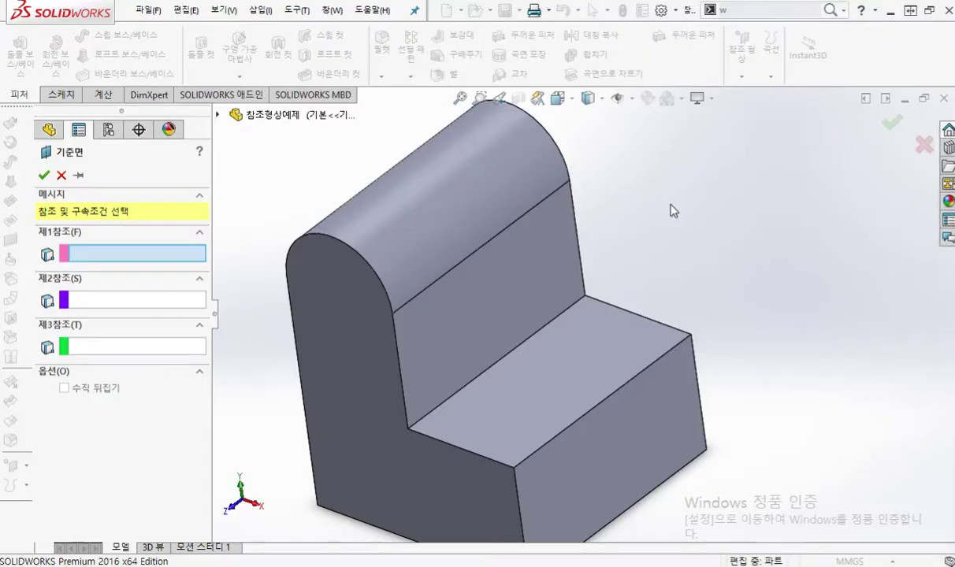
{"action": "left_click", "coordinate": [570, 182]}
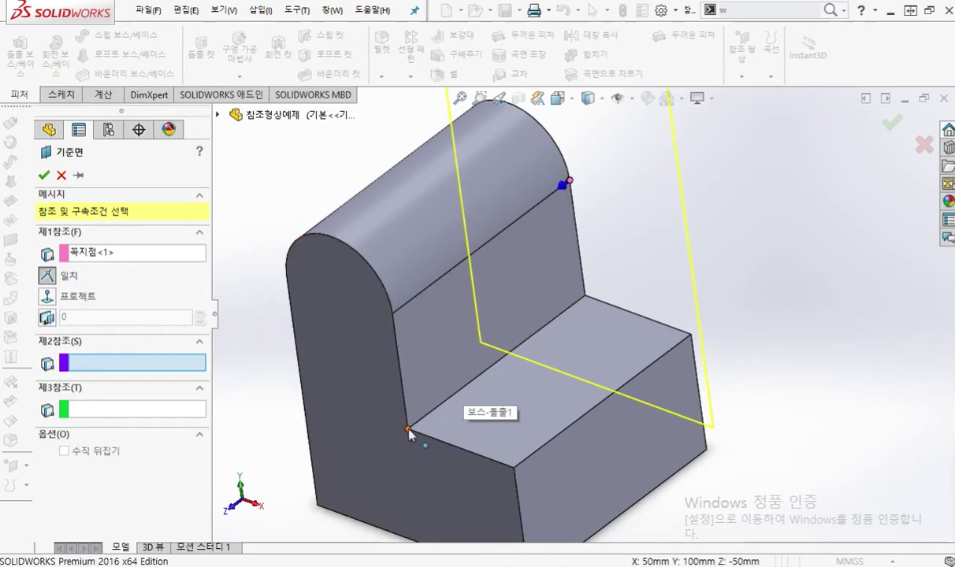
Set the plane's second reference to the front vertex at the inner corner between the upright and the step.
{"action": "key", "text": "ctrl+shift+p"}
{"action": "mouse_move", "coordinate": [418, 416]}
{"action": "left_mouse_down"}
{"action": "mouse_move", "coordinate": [396, 430]}
{"action": "mouse_move", "coordinate": [418, 440]}
{"action": "left_mouse_up"}
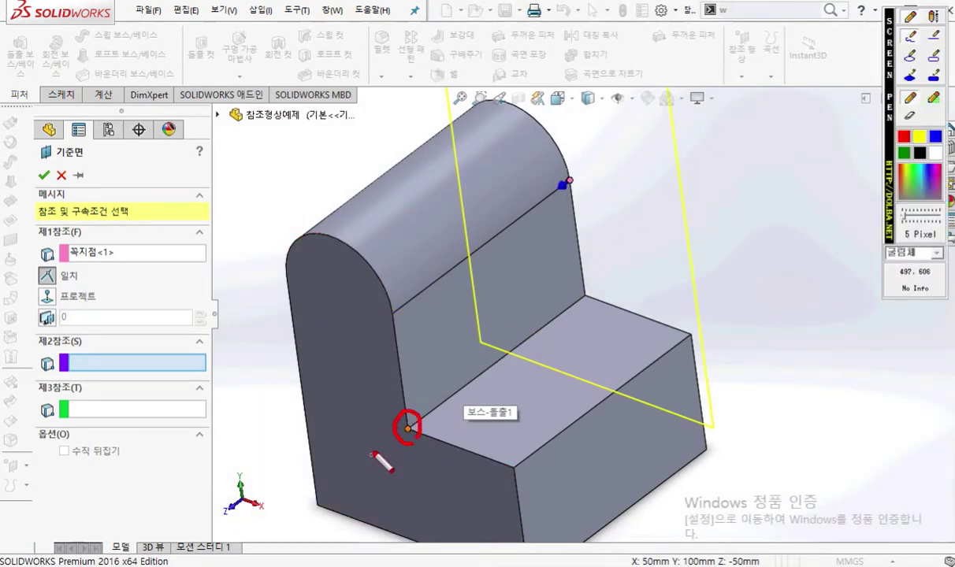
{"action": "scroll", "coordinate": [416, 478], "scroll_direction": "up", "scroll_amount": 2}
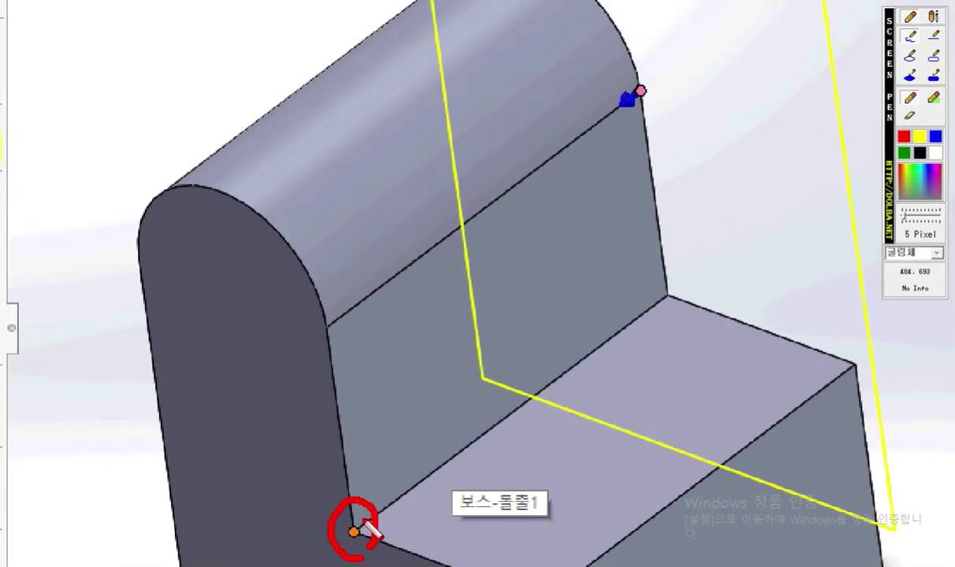
{"action": "key", "text": "Escape"}
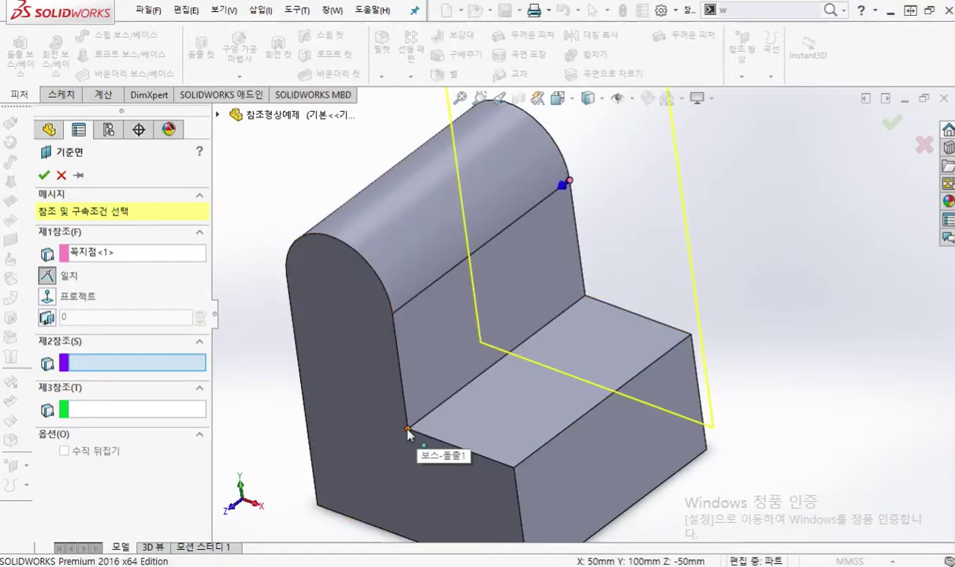
{"action": "left_click", "coordinate": [407, 430]}
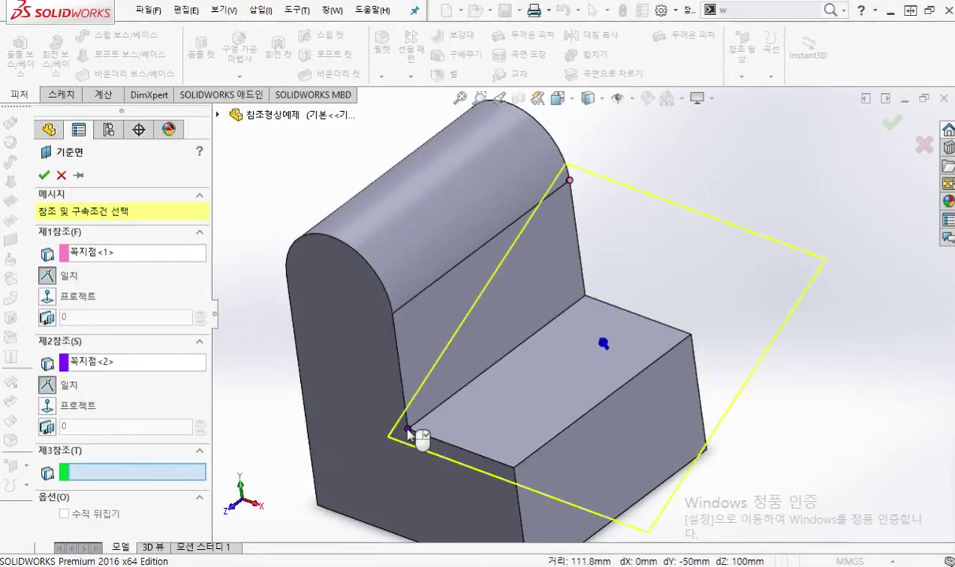
{"action": "left_click", "coordinate": [514, 468]}
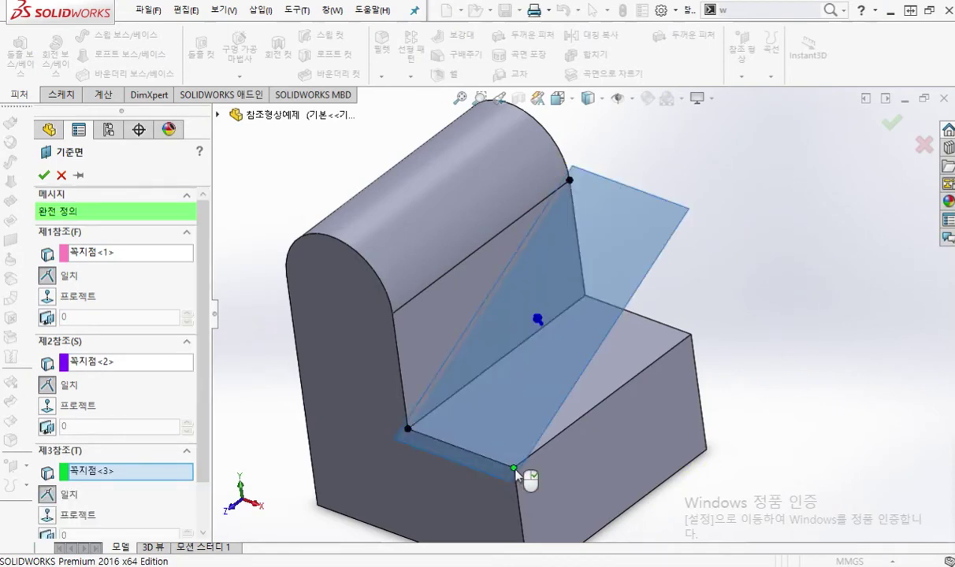
{"action": "right_click", "coordinate": [110, 473]}
{"action": "left_click", "coordinate": [130, 482]}
Set the third reference to the front bottom vertex of the step block and create the three-point plane.
{"action": "scroll", "coordinate": [438, 443], "scroll_direction": "down", "scroll_amount": 3}
{"action": "middle_click_drag", "start_coordinate": [461, 448], "coordinate": [550, 502], "text": "ctrl"}
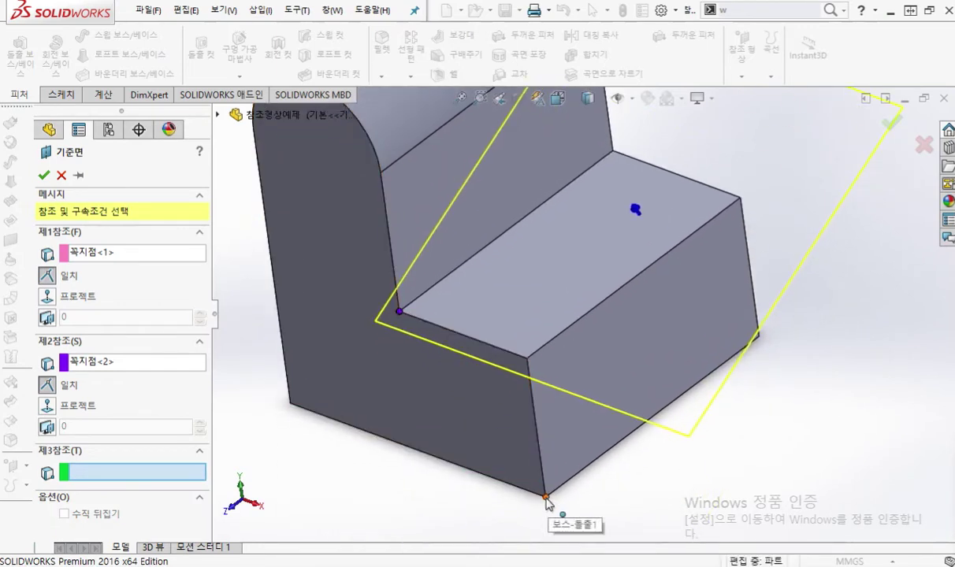
{"action": "left_click", "coordinate": [546, 498]}
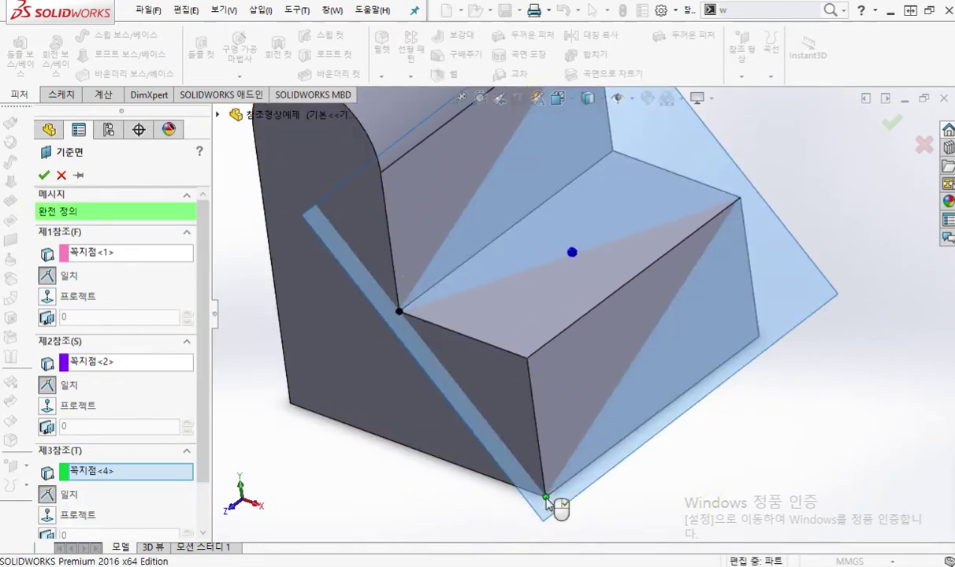
{"action": "scroll", "coordinate": [536, 441], "scroll_direction": "up", "scroll_amount": 3}
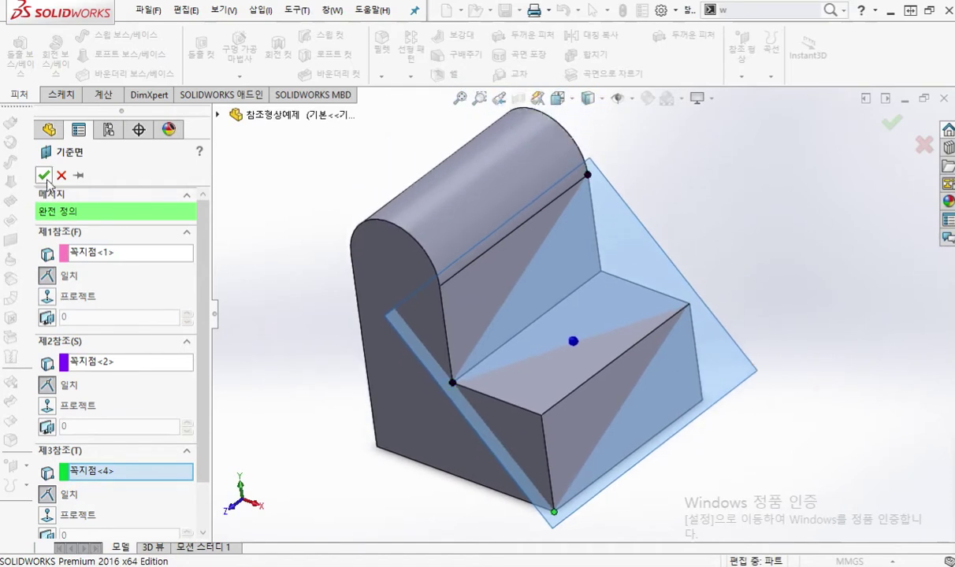
{"action": "left_click", "coordinate": [44, 176]}
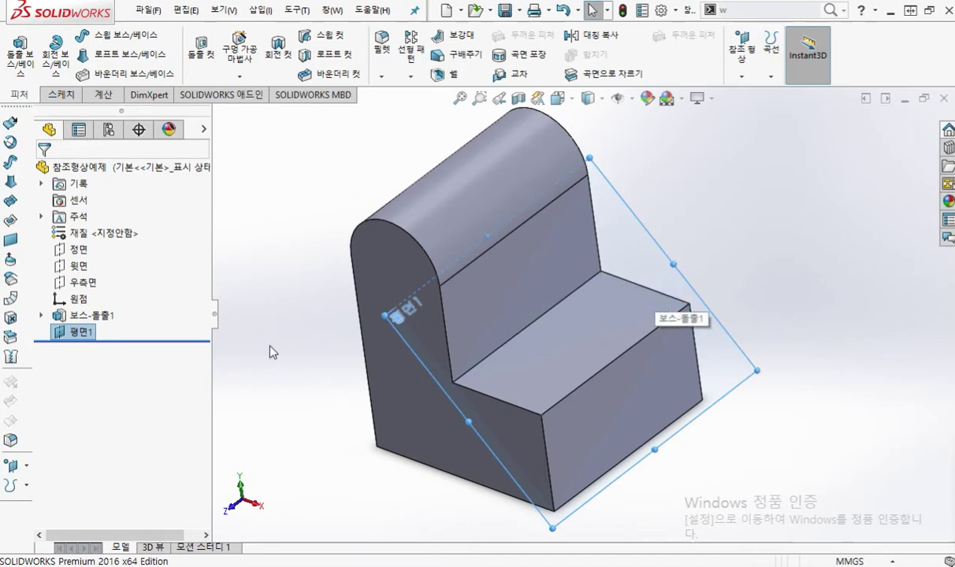
Delete the three-point reference plane from the part.
{"action": "right_click", "coordinate": [81, 335]}
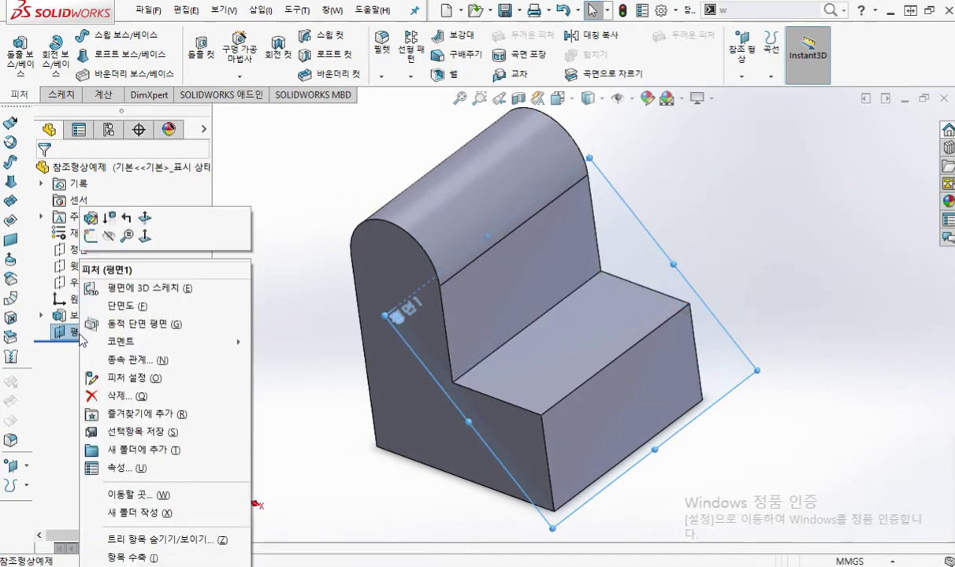
{"action": "left_click", "coordinate": [127, 404]}
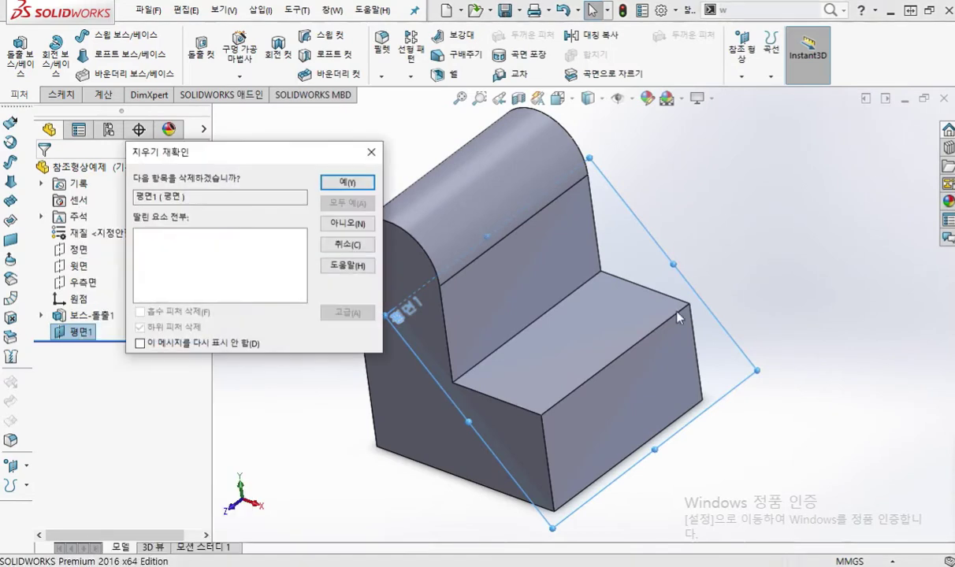
{"action": "left_click", "coordinate": [348, 182]}
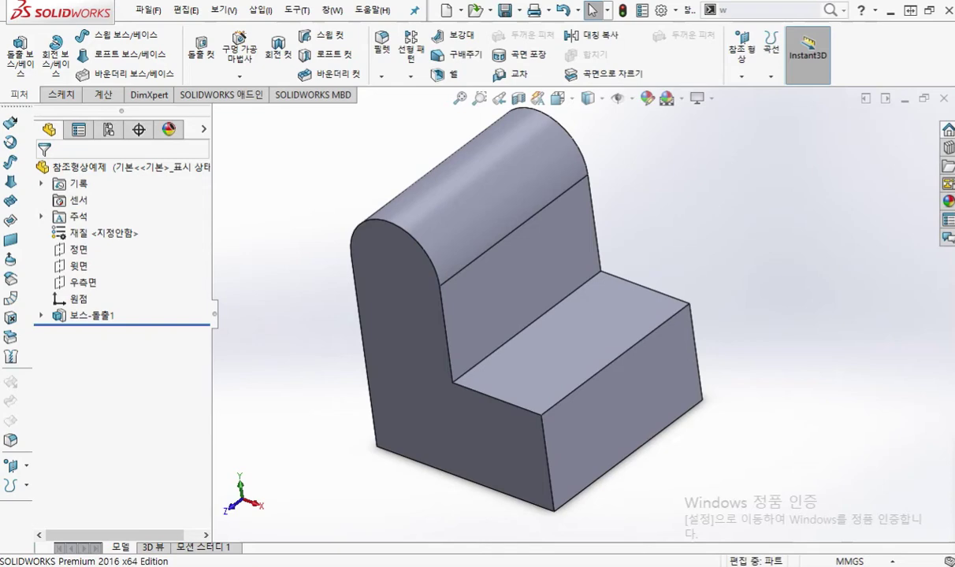
Switch back to the 참조형상 PDF and maximise it on page 3 to consult the reference plane examples.
{"action": "left_click_drag", "start_coordinate": [954, 87], "coordinate": [720, 22]}
{"action": "double_click", "coordinate": [719, 21]}
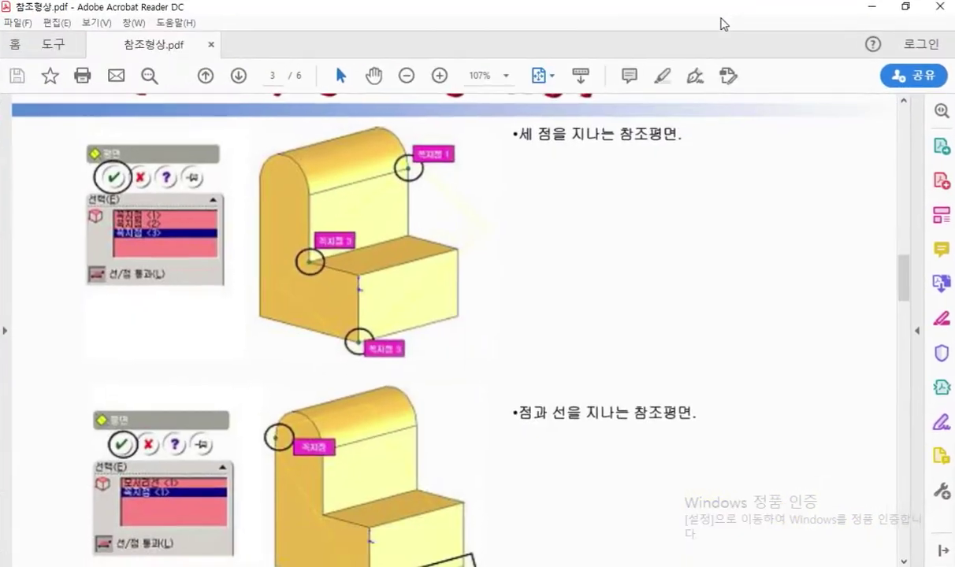
Examine the point-and-line reference plane example on page 3, marking its vertex and bottom edge in red, and return to SolidWorks.
{"action": "scroll", "coordinate": [399, 415], "scroll_direction": "down", "scroll_amount": 2}
{"action": "scroll", "coordinate": [396, 480], "scroll_direction": "down", "scroll_amount": 1}
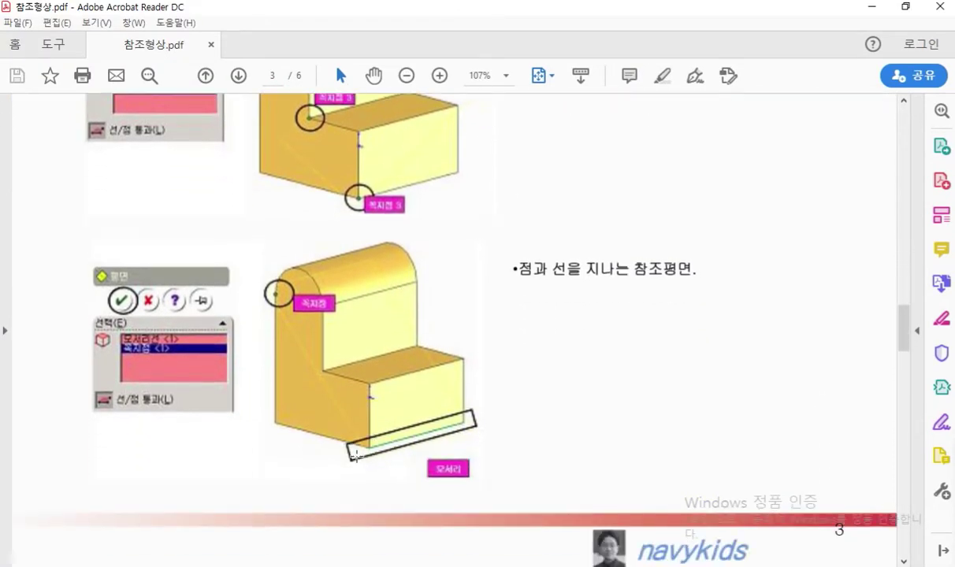
{"action": "scroll", "coordinate": [166, 439], "scroll_direction": "up", "scroll_amount": 2, "text": "ctrl"}
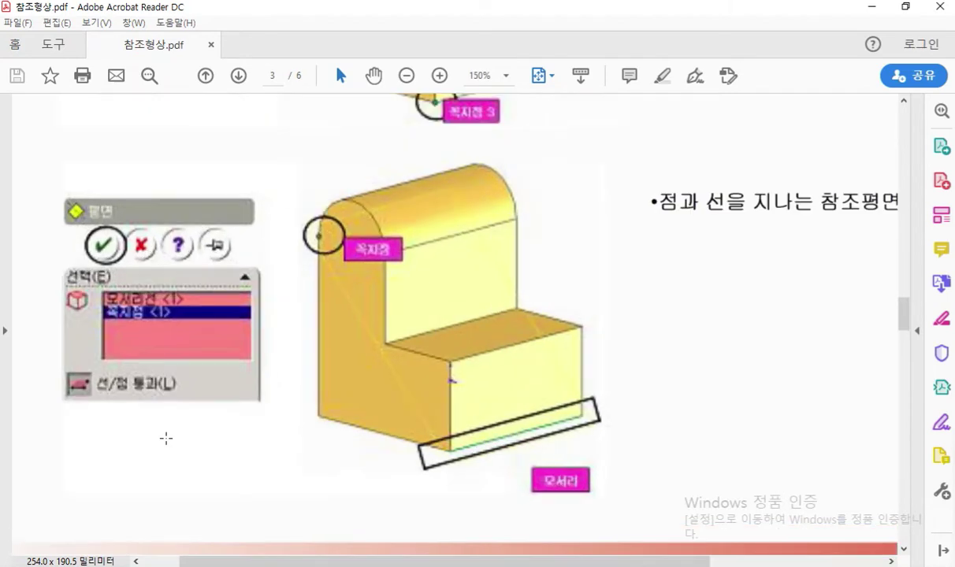
{"action": "mouse_move", "coordinate": [329, 231]}
{"action": "left_mouse_down"}
{"action": "mouse_move", "coordinate": [312, 250]}
{"action": "mouse_move", "coordinate": [291, 236]}
{"action": "mouse_move", "coordinate": [329, 237]}
{"action": "mouse_move", "coordinate": [321, 248]}
{"action": "left_mouse_up"}
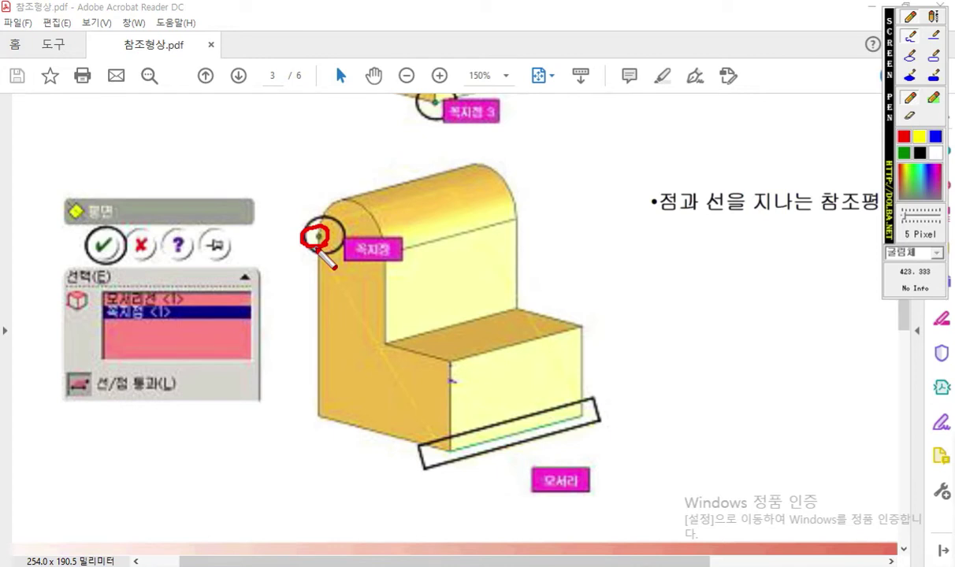
{"action": "mouse_move", "coordinate": [454, 451]}
{"action": "left_mouse_down"}
{"action": "mouse_move", "coordinate": [595, 420]}
{"action": "mouse_move", "coordinate": [454, 449]}
{"action": "mouse_move", "coordinate": [585, 422]}
{"action": "left_mouse_up"}
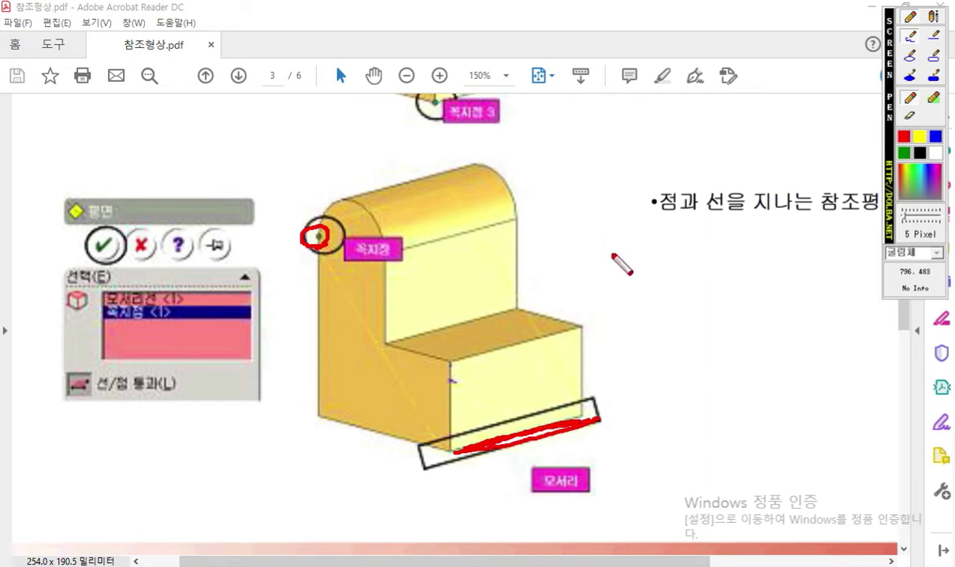
{"action": "key", "text": "Escape"}
{"action": "left_click_drag", "start_coordinate": [617, 9], "coordinate": [954, 34]}
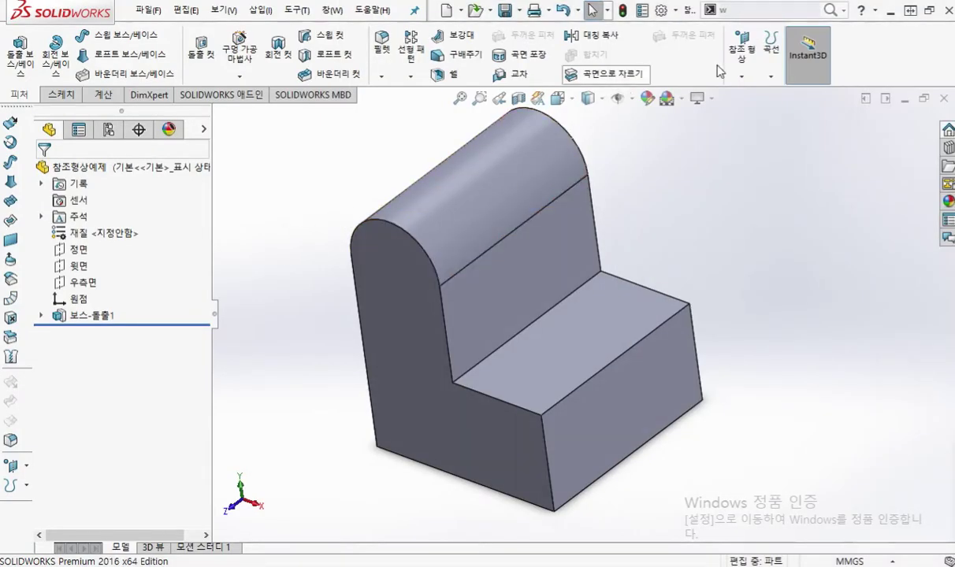
Create a reference plane through the front end face's outer arc-end vertex and the step block's outer bottom edge.
{"action": "left_click", "coordinate": [741, 76]}
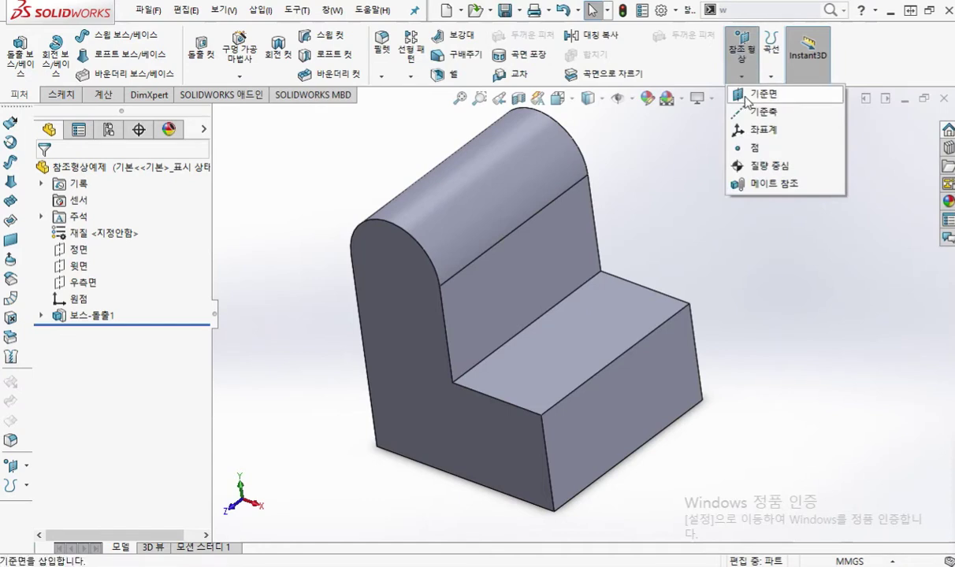
{"action": "left_click", "coordinate": [755, 94]}
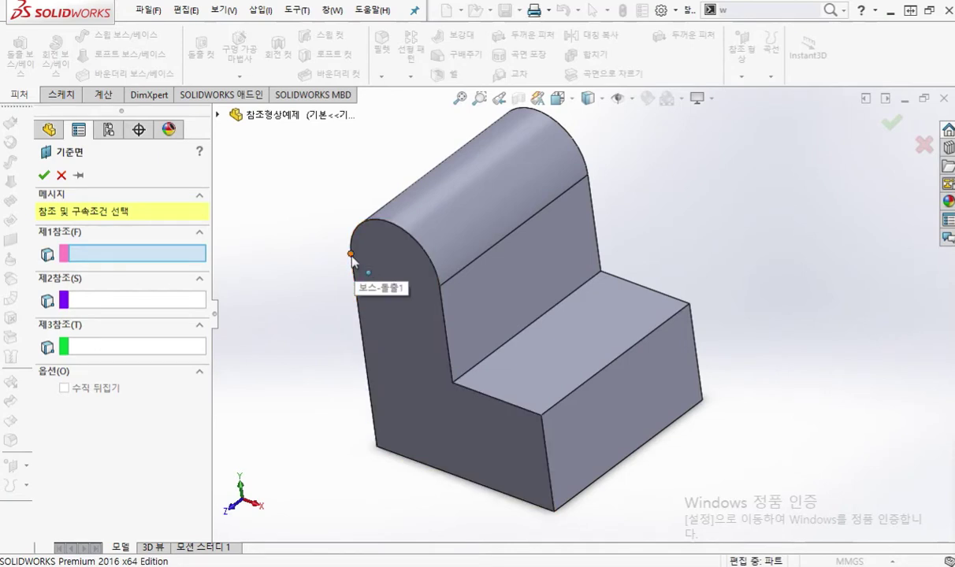
{"action": "key", "text": "F2"}
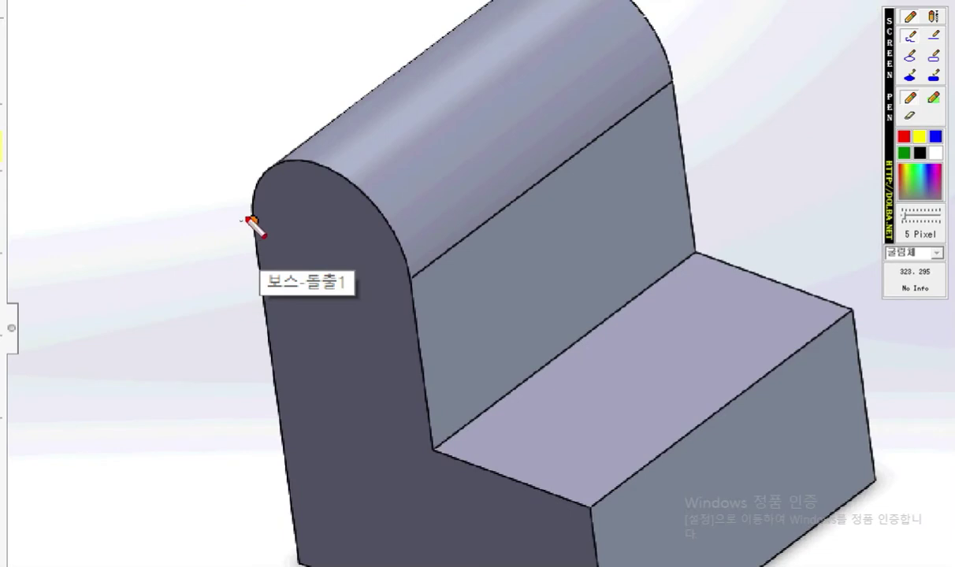
{"action": "left_click_drag", "start_coordinate": [266, 233], "coordinate": [256, 221]}
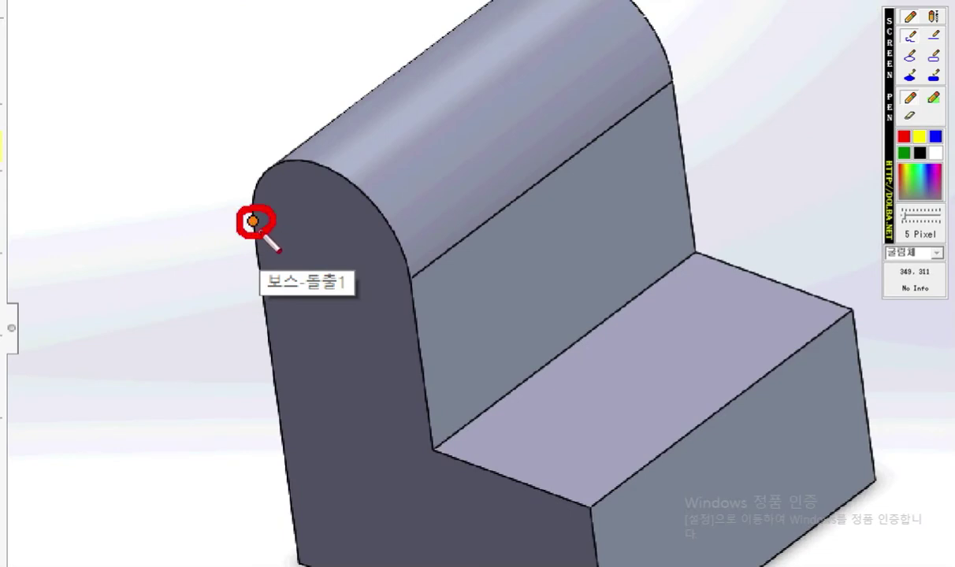
{"action": "key", "text": "F2"}
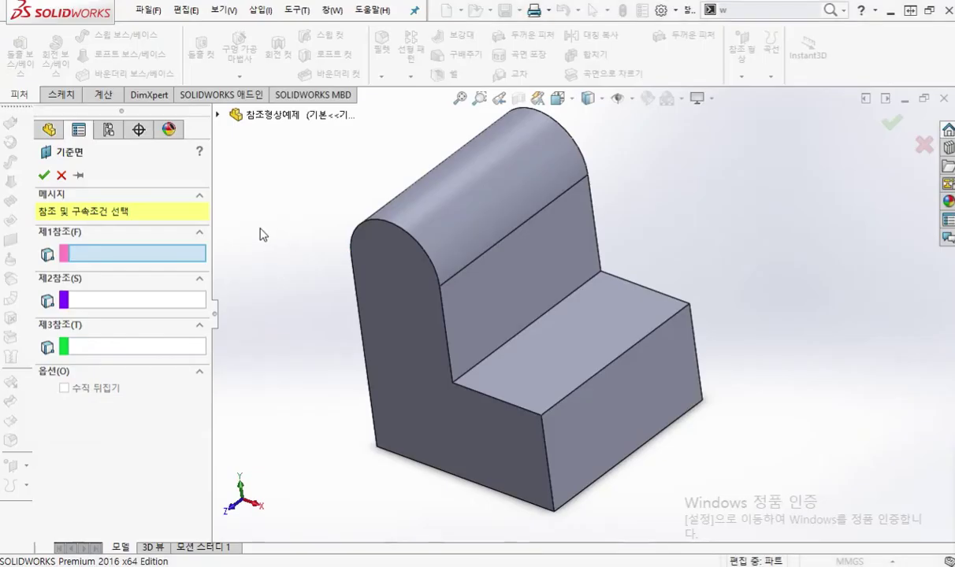
{"action": "left_click", "coordinate": [351, 255]}
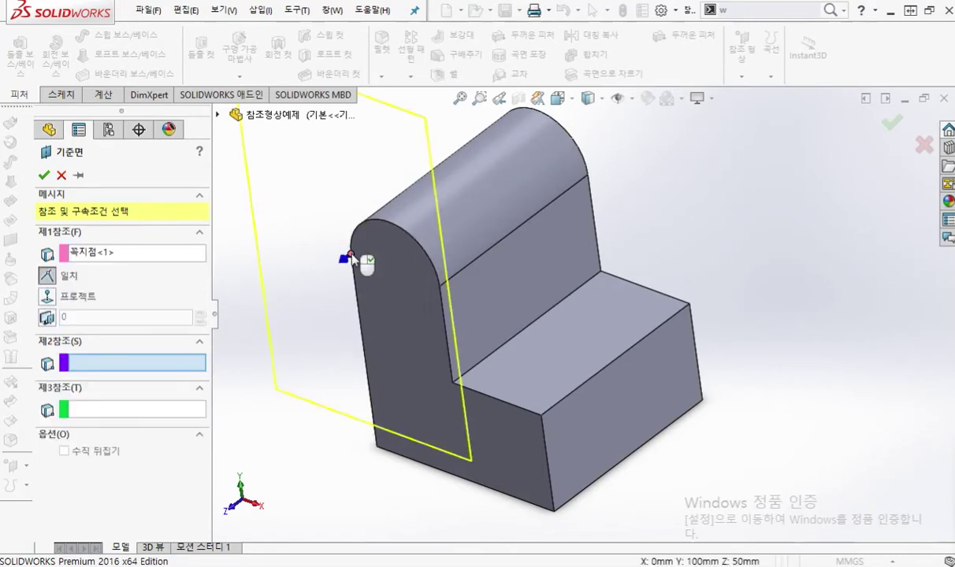
{"action": "left_click", "coordinate": [629, 468]}
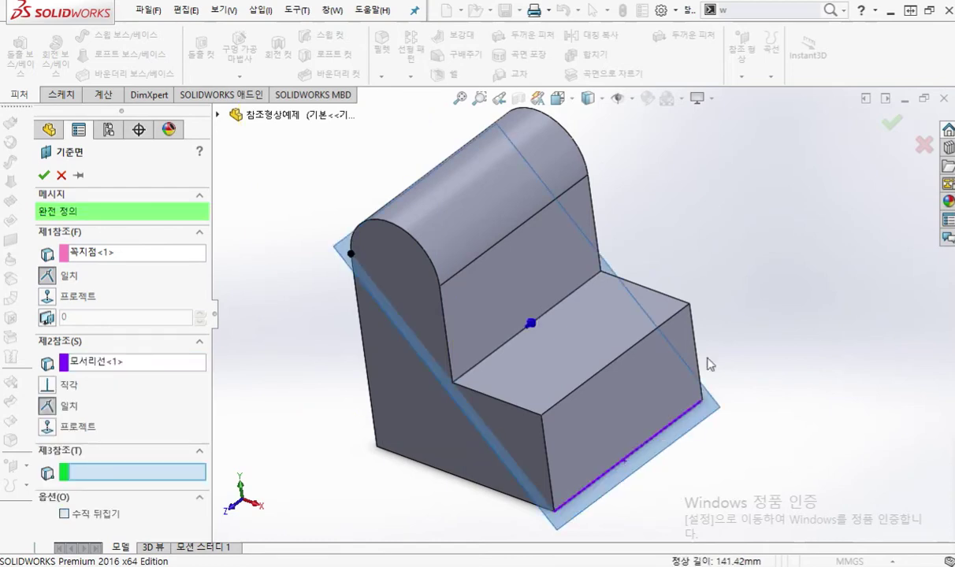
{"action": "key", "text": "Return"}
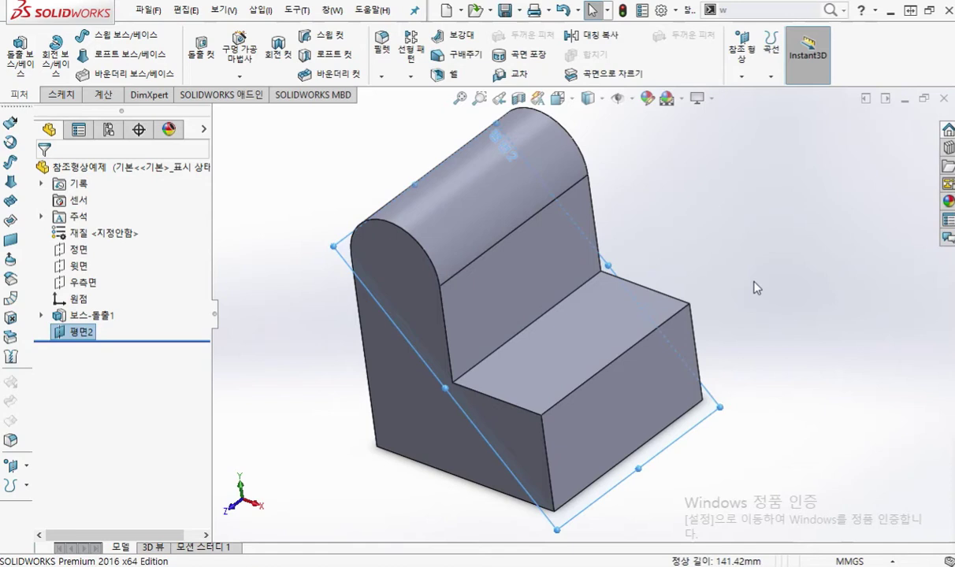
Delete the reference plane defined by the vertex and edge.
{"action": "key", "text": "Delete"}
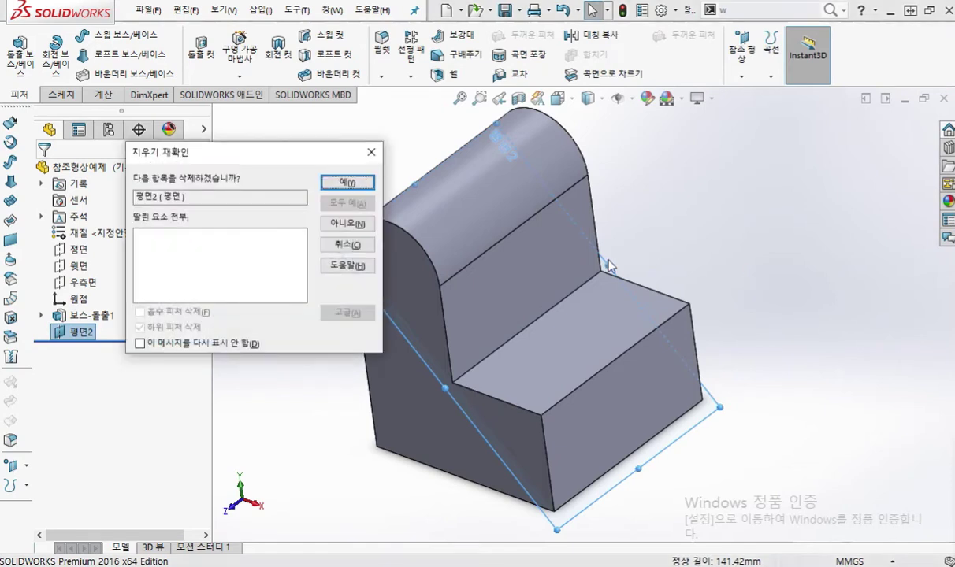
{"action": "key", "text": "Return"}
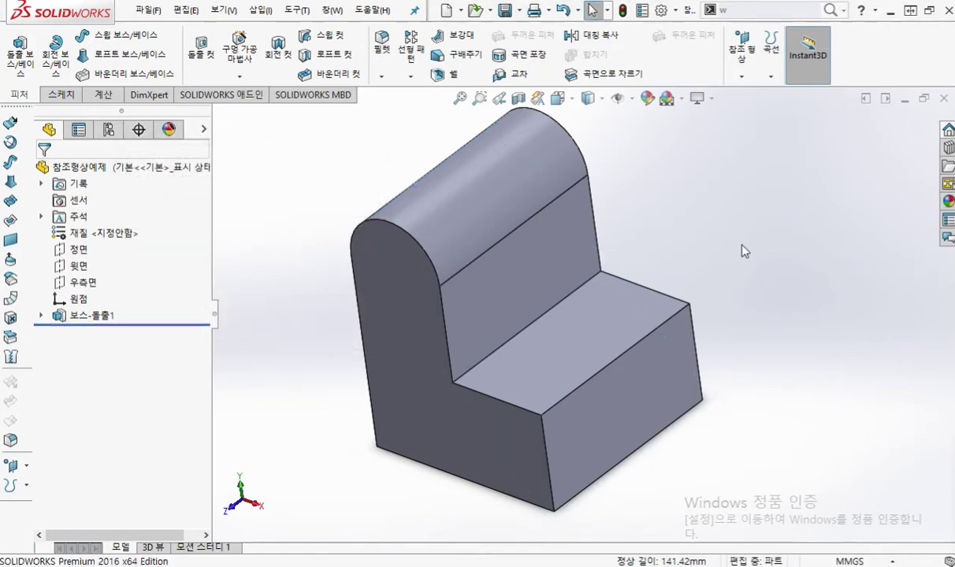
Switch to the 참조형상 PDF, maximise it, and enlarge the point-and-face reference plane example on page 4.
{"action": "left_click_drag", "start_coordinate": [950, 75], "coordinate": [563, 25]}
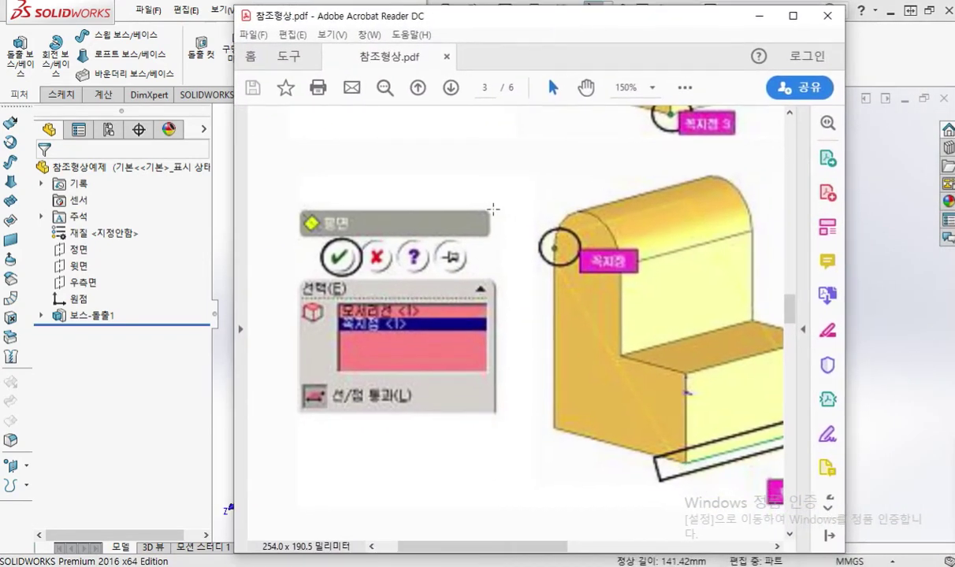
{"action": "scroll", "coordinate": [599, 180], "scroll_direction": "down", "scroll_amount": 4, "text": "ctrl"}
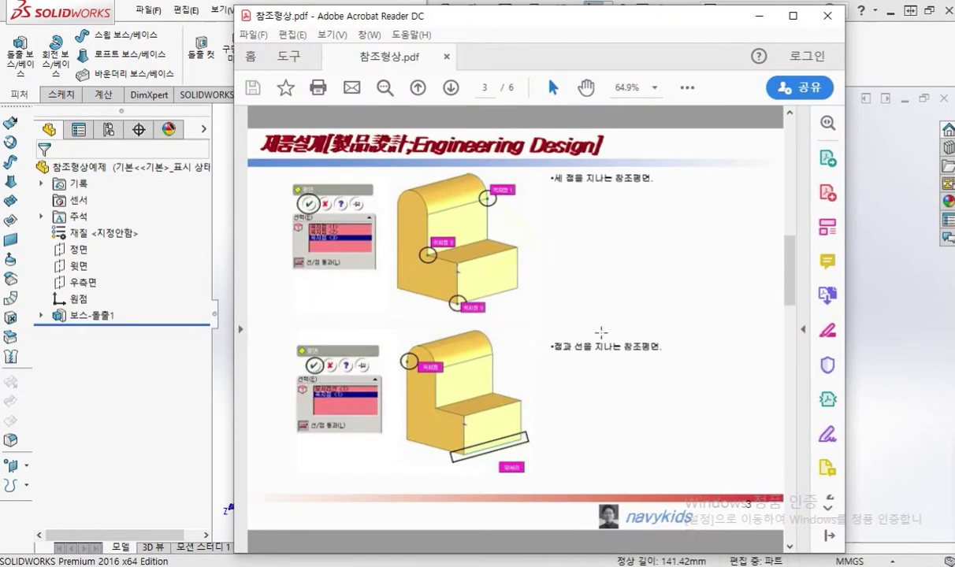
{"action": "scroll", "coordinate": [601, 332], "scroll_direction": "down", "scroll_amount": 1}
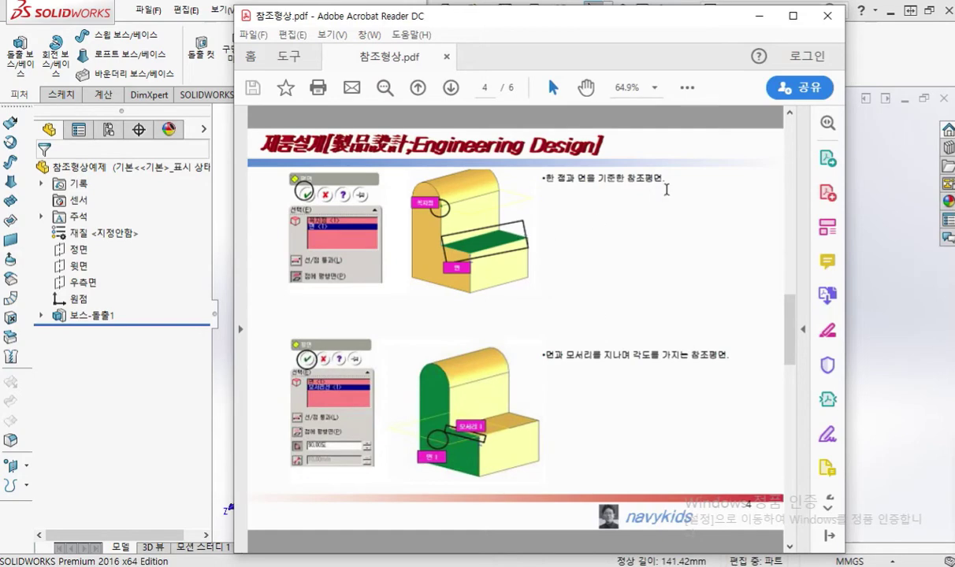
{"action": "left_click", "coordinate": [793, 16]}
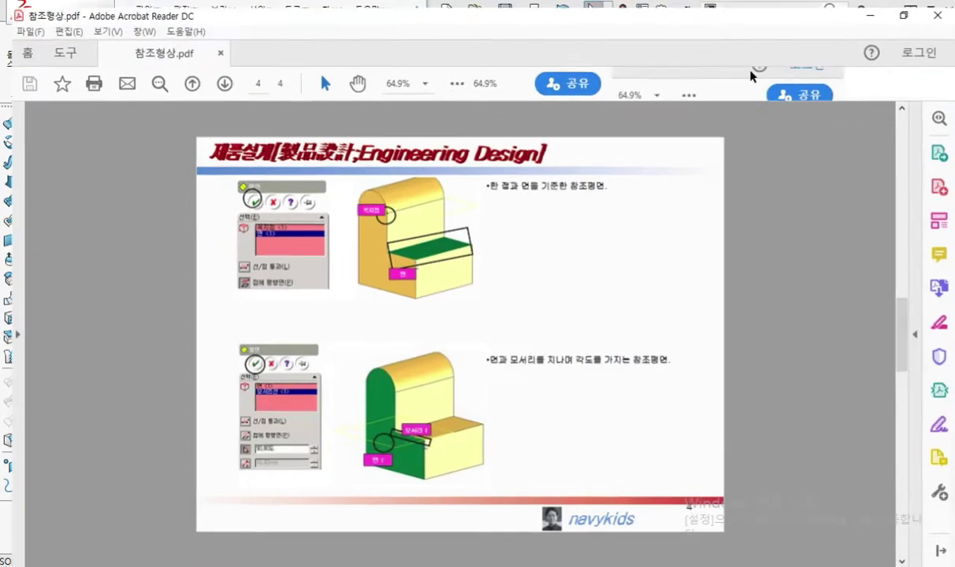
{"action": "scroll", "coordinate": [241, 171], "scroll_direction": "up", "scroll_amount": 3, "text": "ctrl"}
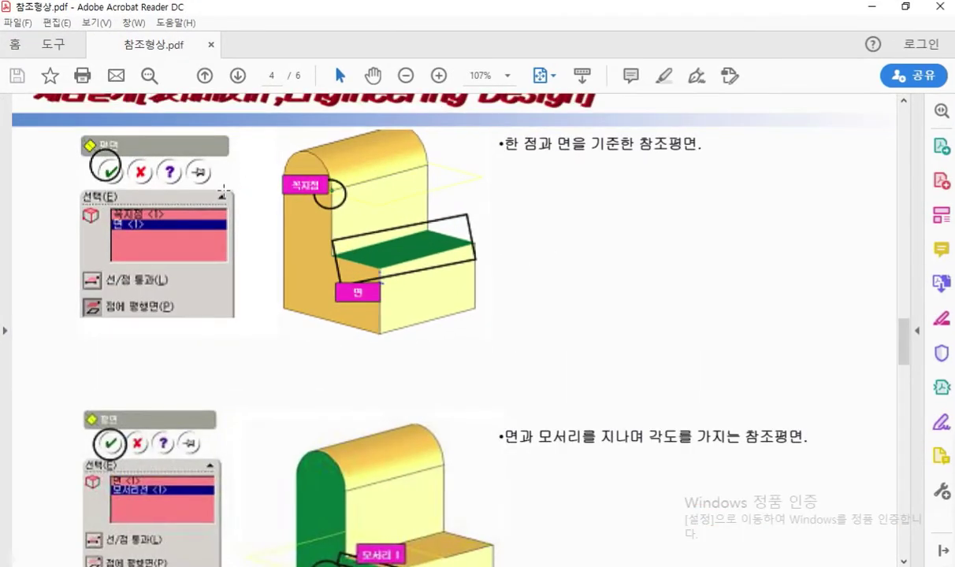
{"action": "scroll", "coordinate": [221, 171], "scroll_direction": "up", "scroll_amount": 1, "text": "ctrl"}
{"action": "scroll", "coordinate": [224, 221], "scroll_direction": "up", "scroll_amount": 1}
{"action": "scroll", "coordinate": [231, 227], "scroll_direction": "up", "scroll_amount": 2}
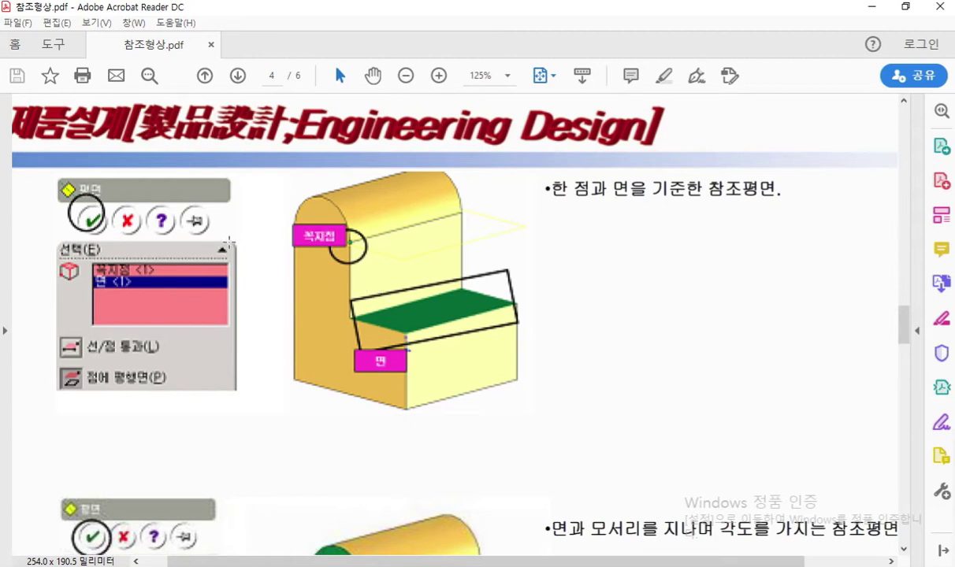
{"action": "scroll", "coordinate": [229, 240], "scroll_direction": "up", "scroll_amount": 1, "text": "ctrl"}
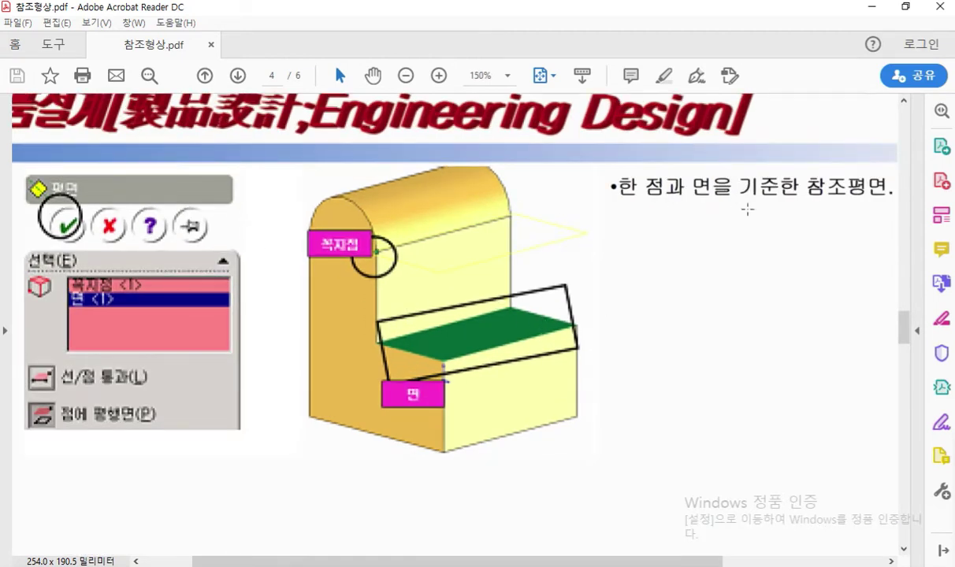
Mark the example's caption, vertex, parallel plane and green face in red, and return to the SolidWorks part.
{"action": "key", "text": "F2"}
{"action": "mouse_move", "coordinate": [890, 182]}
{"action": "left_mouse_down"}
{"action": "mouse_move", "coordinate": [880, 405]}
{"action": "mouse_move", "coordinate": [892, 465]}
{"action": "left_mouse_up"}
{"action": "left_click_drag", "start_coordinate": [610, 203], "coordinate": [921, 206]}
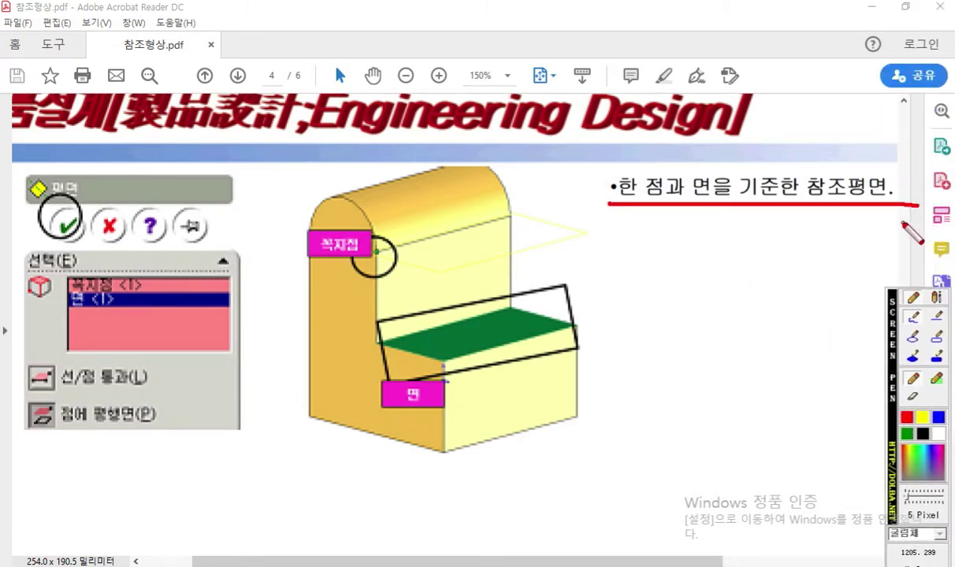
{"action": "mouse_move", "coordinate": [384, 264]}
{"action": "left_mouse_down"}
{"action": "mouse_move", "coordinate": [373, 251]}
{"action": "mouse_move", "coordinate": [387, 247]}
{"action": "mouse_move", "coordinate": [410, 207]}
{"action": "mouse_move", "coordinate": [397, 238]}
{"action": "mouse_move", "coordinate": [410, 230]}
{"action": "left_mouse_up"}
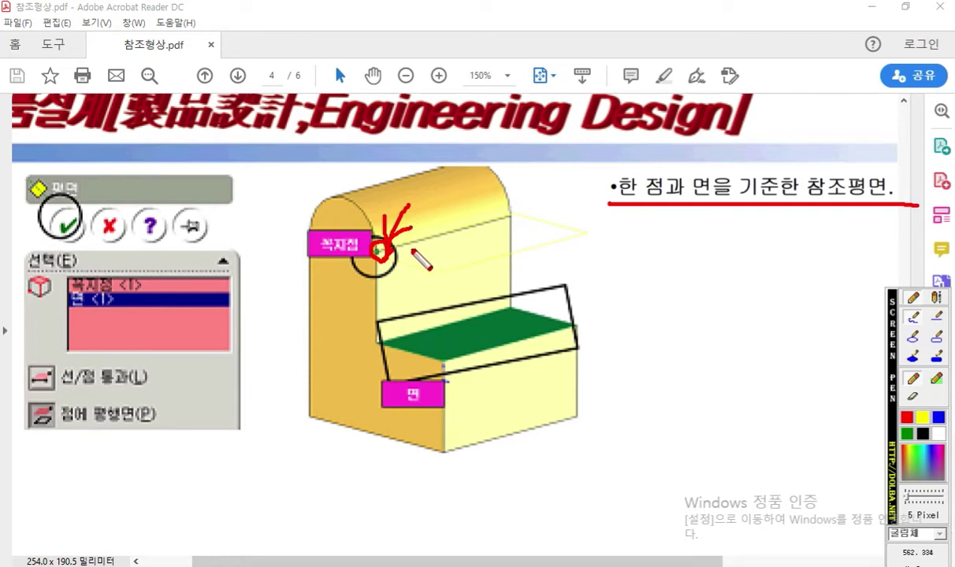
{"action": "mouse_move", "coordinate": [378, 250]}
{"action": "left_mouse_down"}
{"action": "mouse_move", "coordinate": [526, 215]}
{"action": "mouse_move", "coordinate": [572, 241]}
{"action": "mouse_move", "coordinate": [424, 269]}
{"action": "mouse_move", "coordinate": [388, 256]}
{"action": "left_mouse_up"}
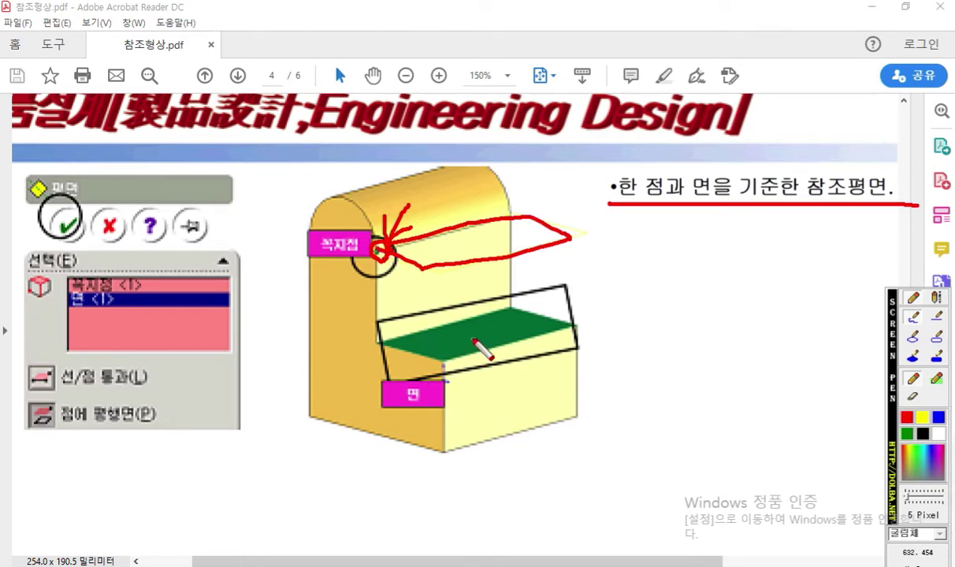
{"action": "left_click_drag", "start_coordinate": [475, 339], "coordinate": [495, 352]}
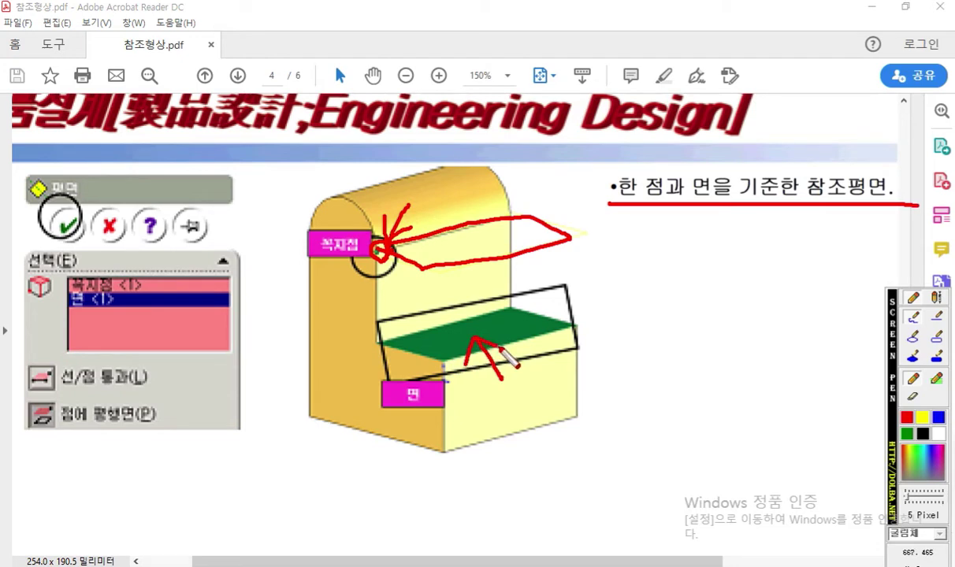
{"action": "mouse_move", "coordinate": [579, 303]}
{"action": "left_mouse_down"}
{"action": "mouse_move", "coordinate": [607, 269]}
{"action": "mouse_move", "coordinate": [597, 311]}
{"action": "left_mouse_up"}
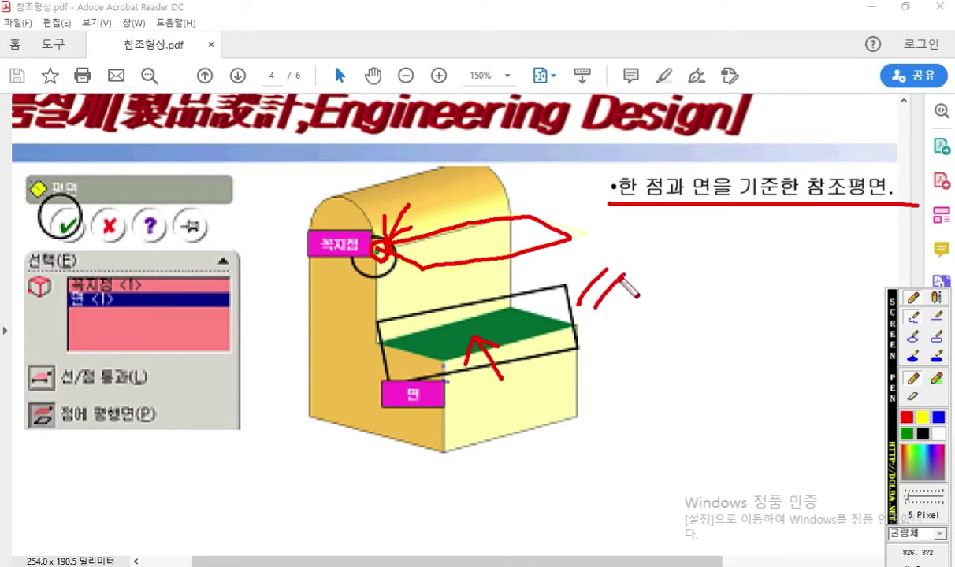
{"action": "key", "text": "Escape"}
{"action": "double_click", "coordinate": [601, 17]}
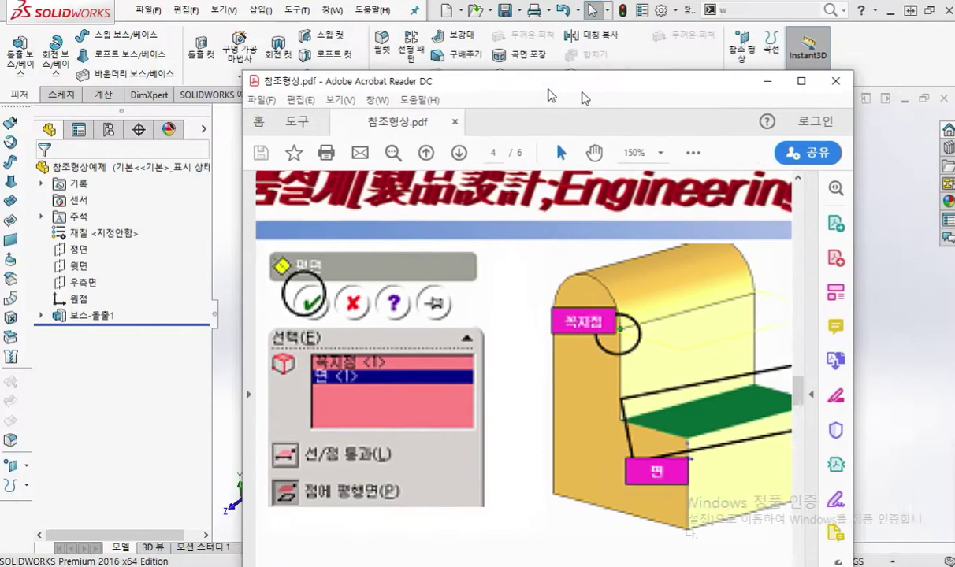
{"action": "key", "text": "super+Down"}
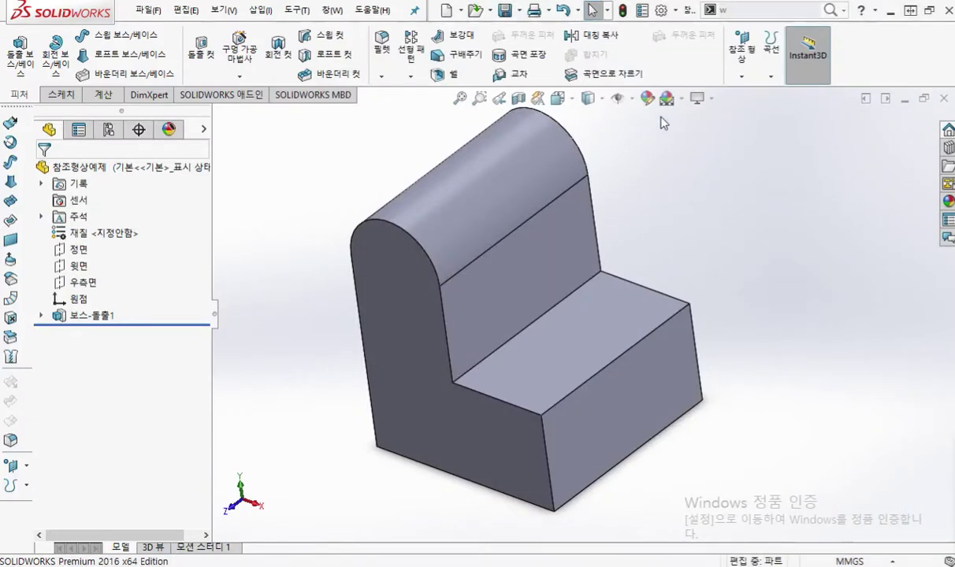
Define a reference plane through the front vertex where the arc meets the upright's inner face, parallel to the step's top face.
{"action": "left_click", "coordinate": [741, 44]}
{"action": "left_click", "coordinate": [758, 92]}
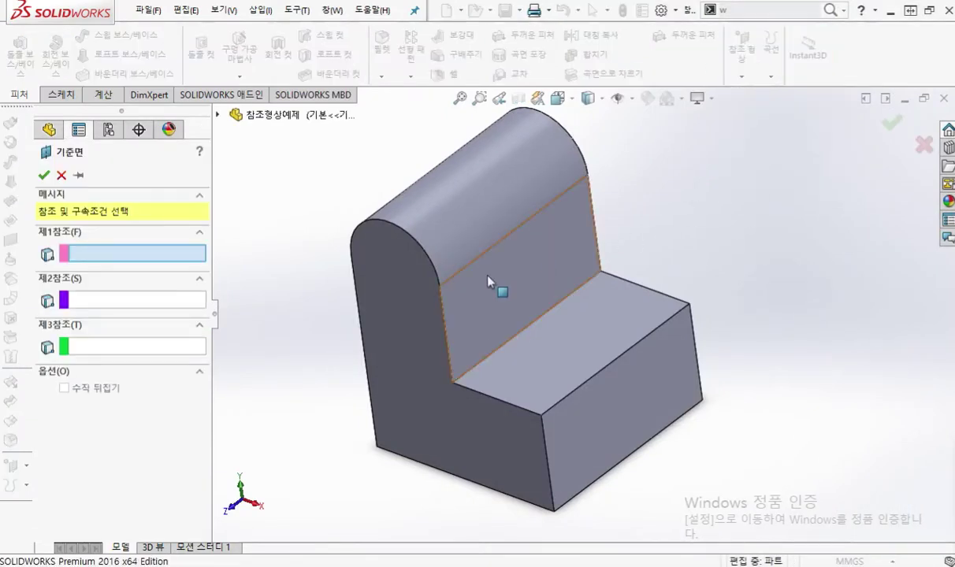
{"action": "left_click", "coordinate": [440, 287]}
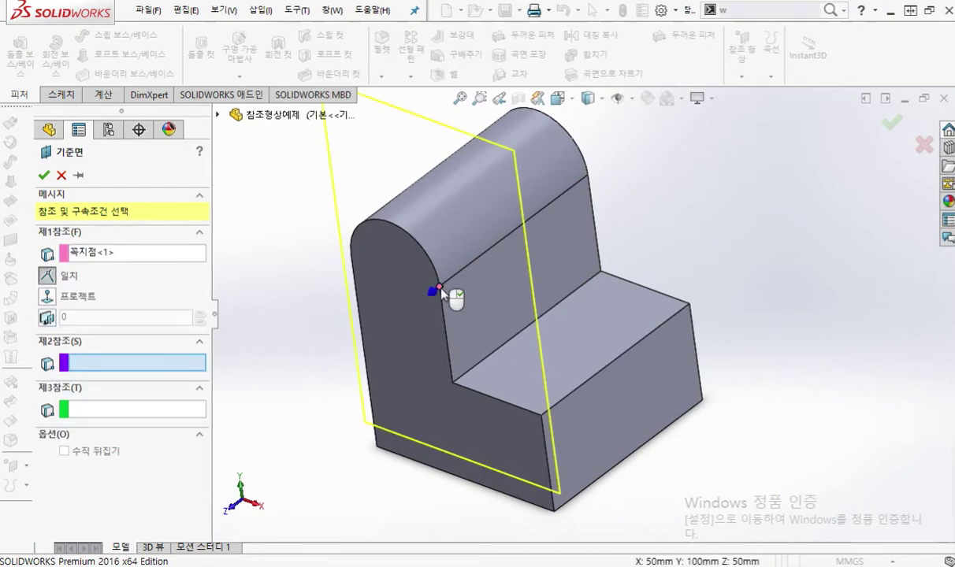
{"action": "left_click", "coordinate": [602, 328]}
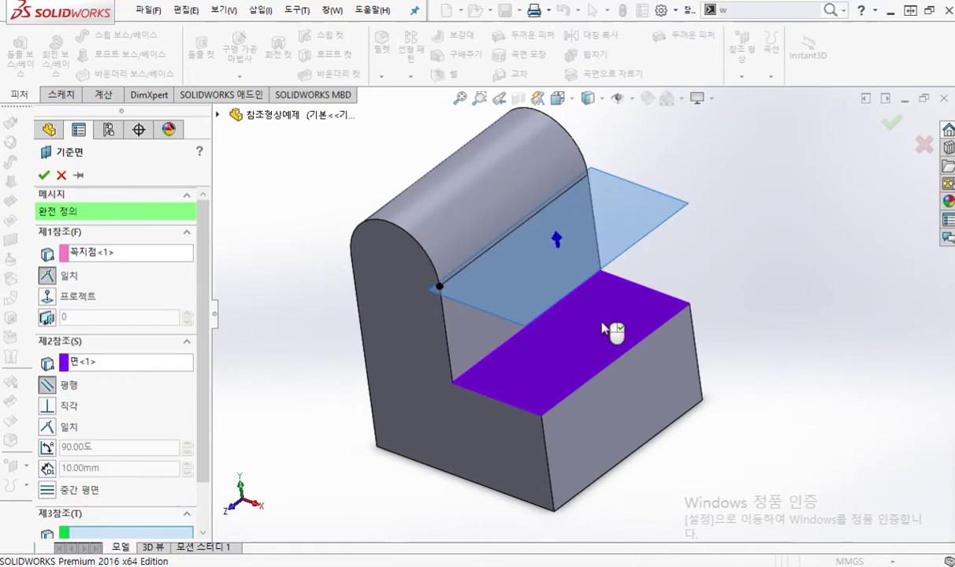
Mark in red the vertex with its coincident relation and the step's top face with its parallel relation, and clear the marks.
{"action": "key", "text": "F12"}
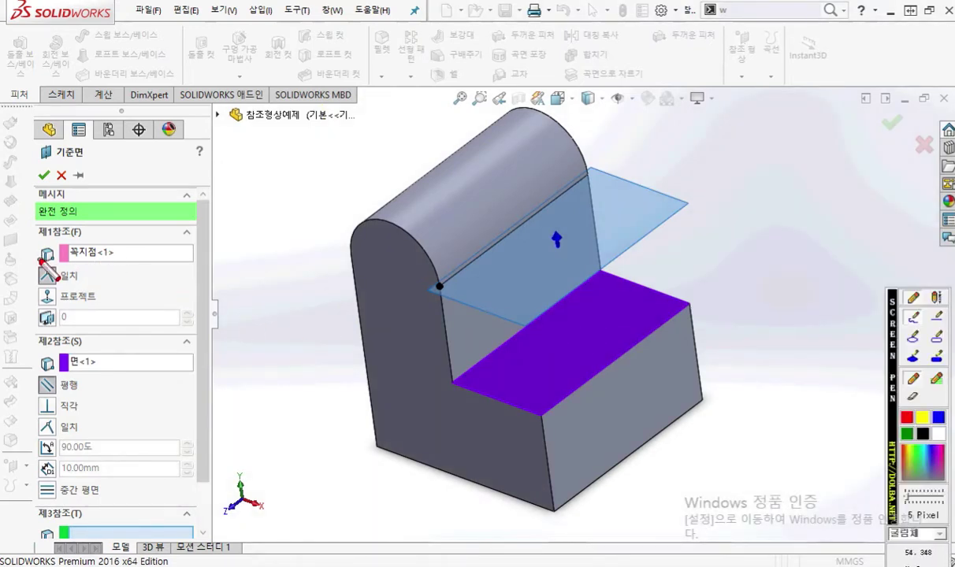
{"action": "left_click_drag", "start_coordinate": [38, 258], "coordinate": [140, 263]}
{"action": "mouse_move", "coordinate": [439, 287]}
{"action": "left_mouse_down"}
{"action": "mouse_move", "coordinate": [298, 239]}
{"action": "mouse_move", "coordinate": [137, 251]}
{"action": "mouse_move", "coordinate": [171, 261]}
{"action": "left_mouse_up"}
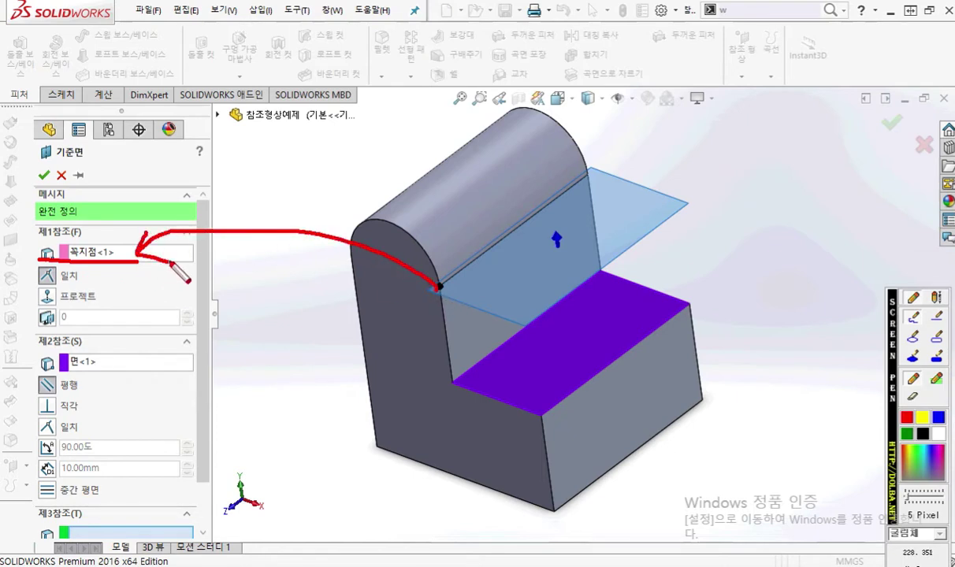
{"action": "left_click_drag", "start_coordinate": [41, 284], "coordinate": [92, 289]}
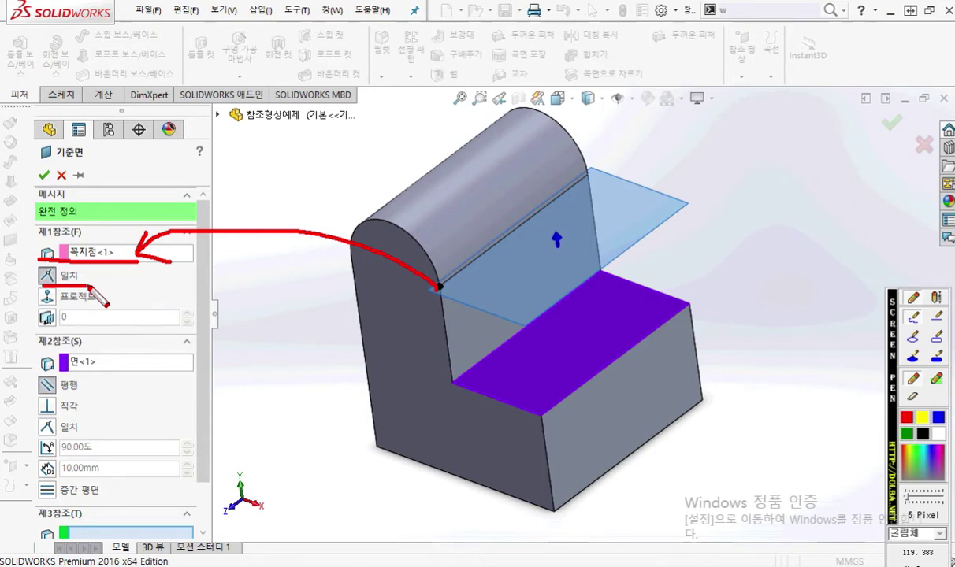
{"action": "mouse_move", "coordinate": [520, 381]}
{"action": "left_mouse_down"}
{"action": "mouse_move", "coordinate": [162, 361]}
{"action": "mouse_move", "coordinate": [200, 378]}
{"action": "left_mouse_up"}
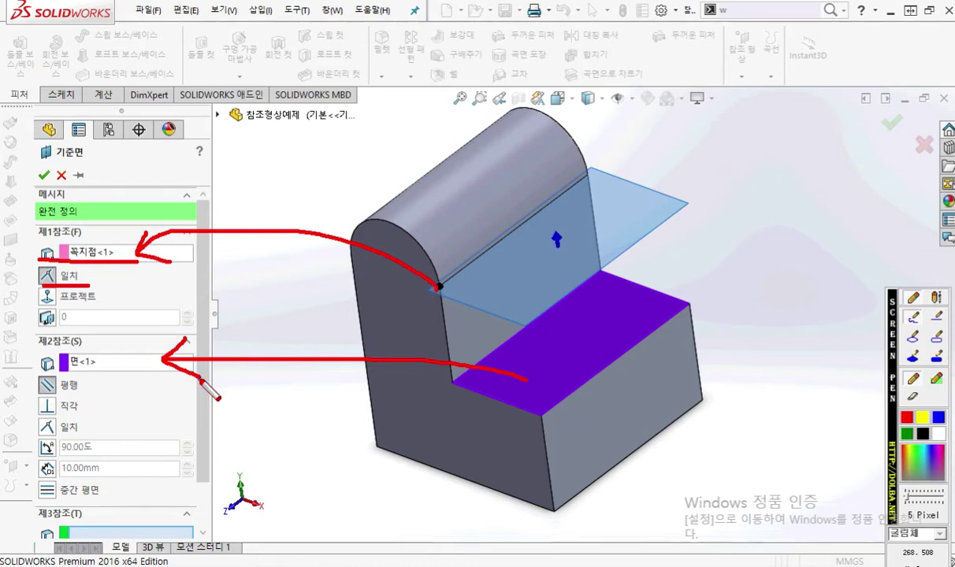
{"action": "left_click_drag", "start_coordinate": [37, 375], "coordinate": [62, 417]}
{"action": "left_click_drag", "start_coordinate": [40, 364], "coordinate": [79, 405]}
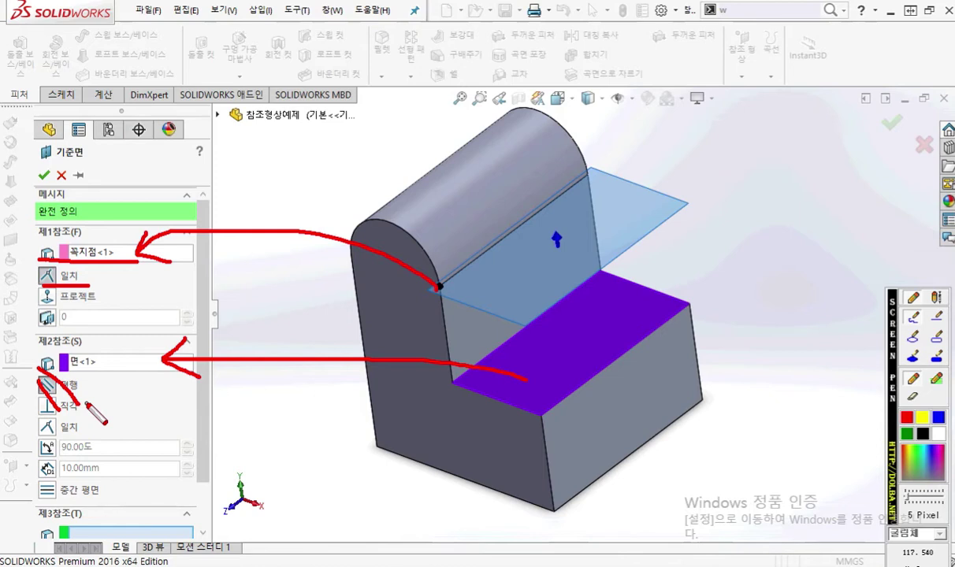
{"action": "key", "text": "Escape"}
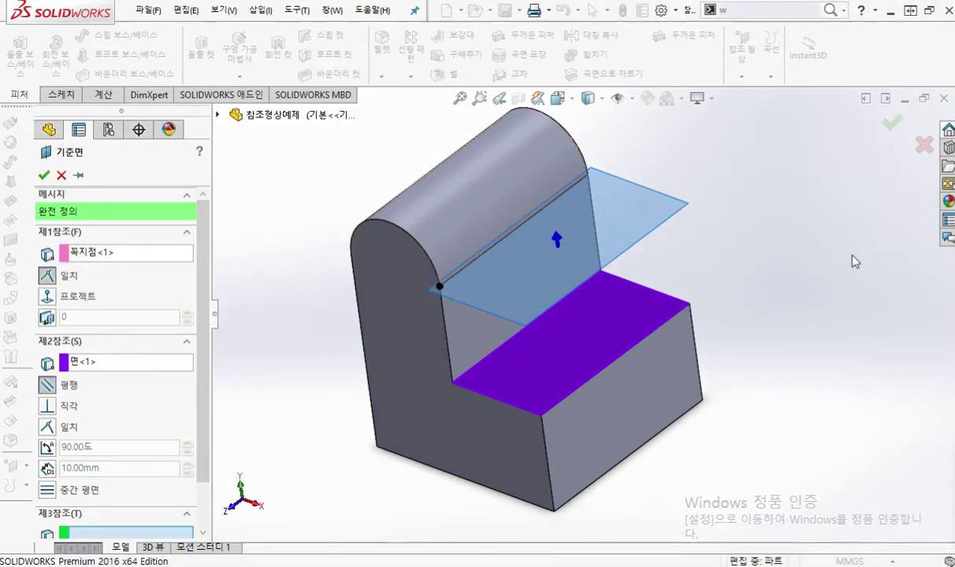
Accept the plane through the vertex parallel to the step's top face, and delete it from the part.
{"action": "key", "text": "Return"}
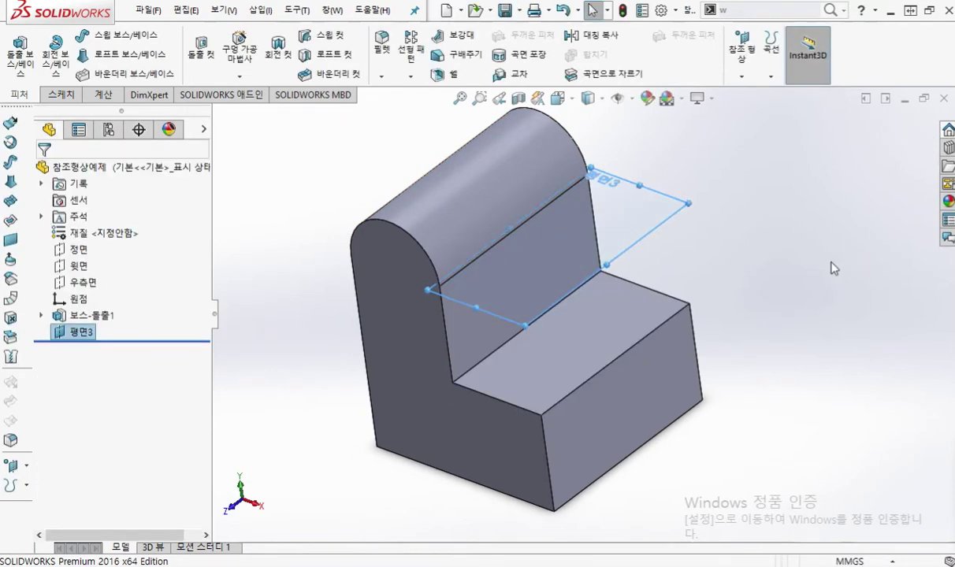
{"action": "key", "text": "Delete"}
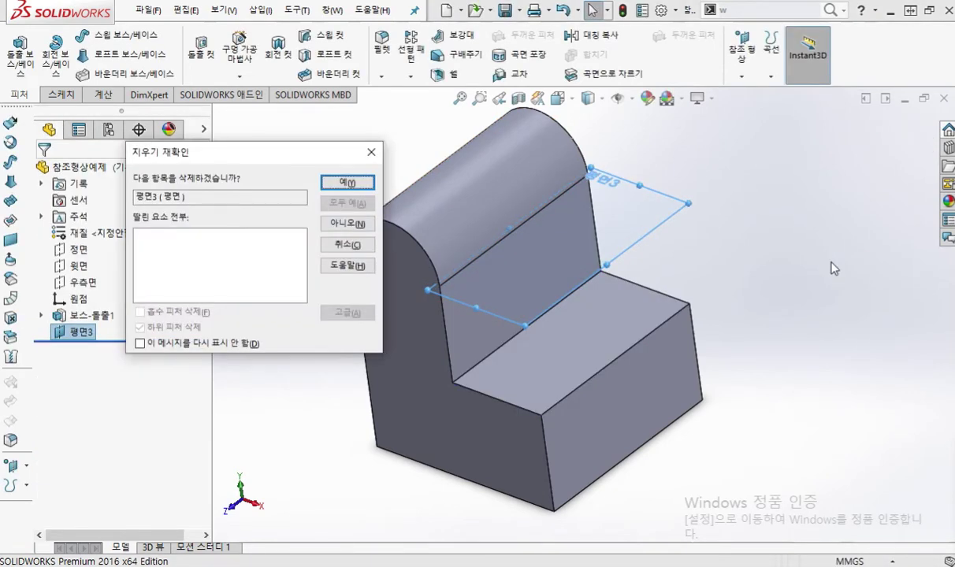
{"action": "key", "text": "Return"}
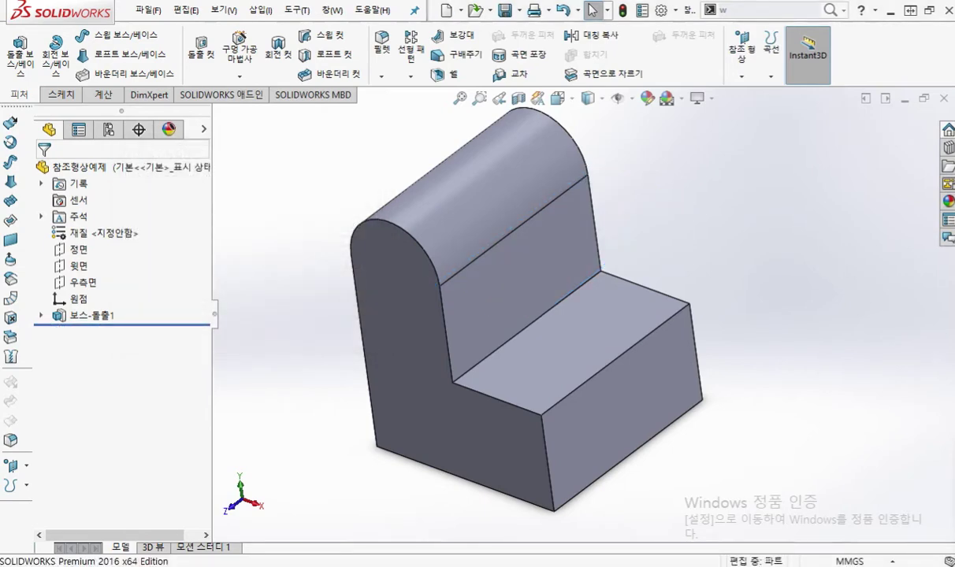
Switch to the 참조형상 PDF, maximise it, and enlarge the face-and-edge angled reference plane example on page 4.
{"action": "key", "text": "alt+Tab"}
{"action": "scroll", "coordinate": [674, 178], "scroll_direction": "down", "scroll_amount": 3, "text": "ctrl"}
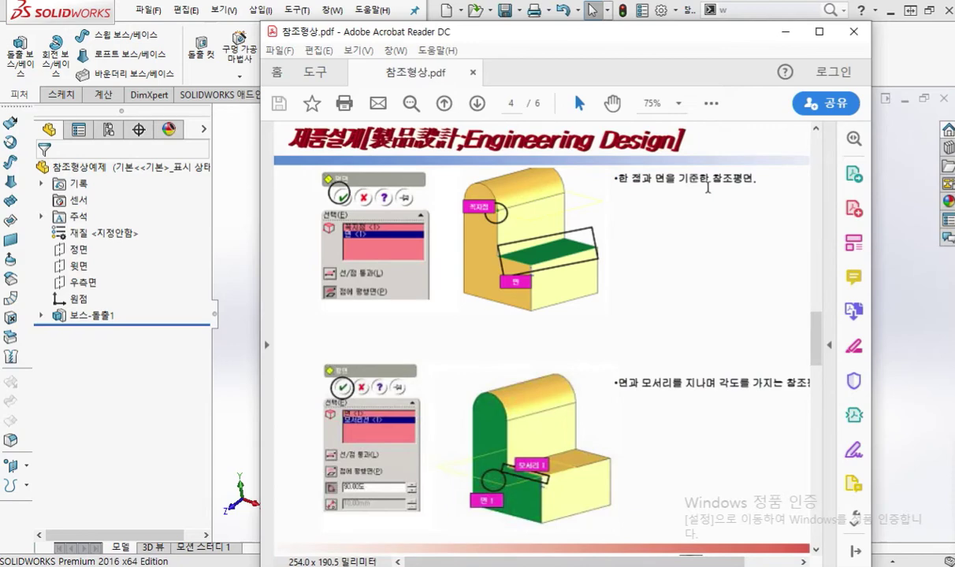
{"action": "left_click", "coordinate": [819, 31]}
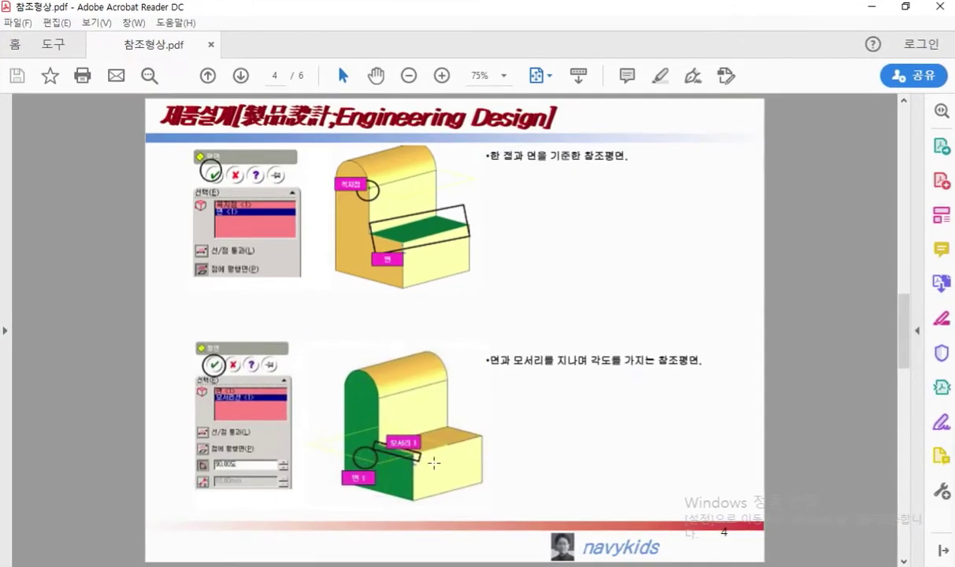
{"action": "scroll", "coordinate": [441, 459], "scroll_direction": "up", "scroll_amount": 3, "text": "ctrl"}
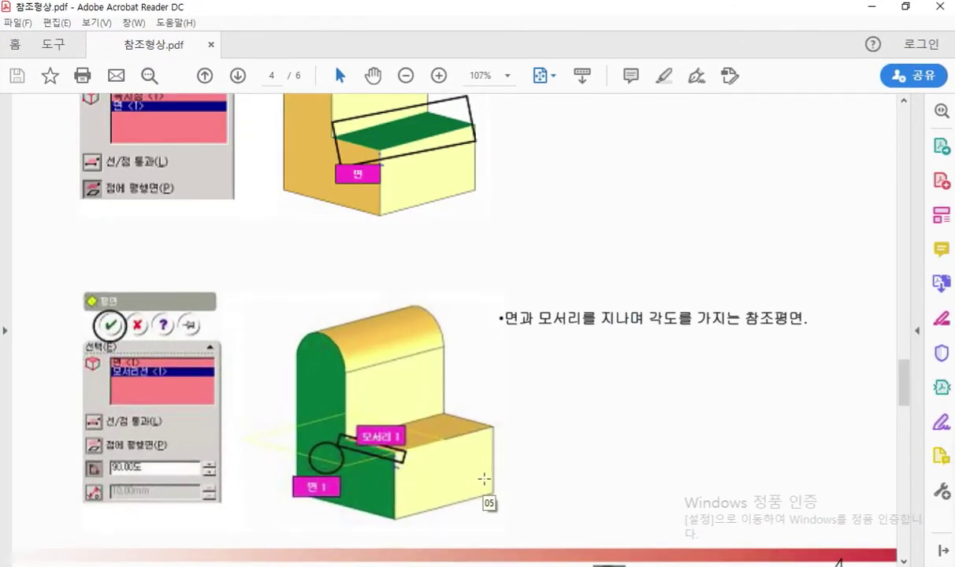
Mark the example's green profile face as 1 and underline its edge in red, clear the marks, and return to the SolidWorks part.
{"action": "key", "text": "F12"}
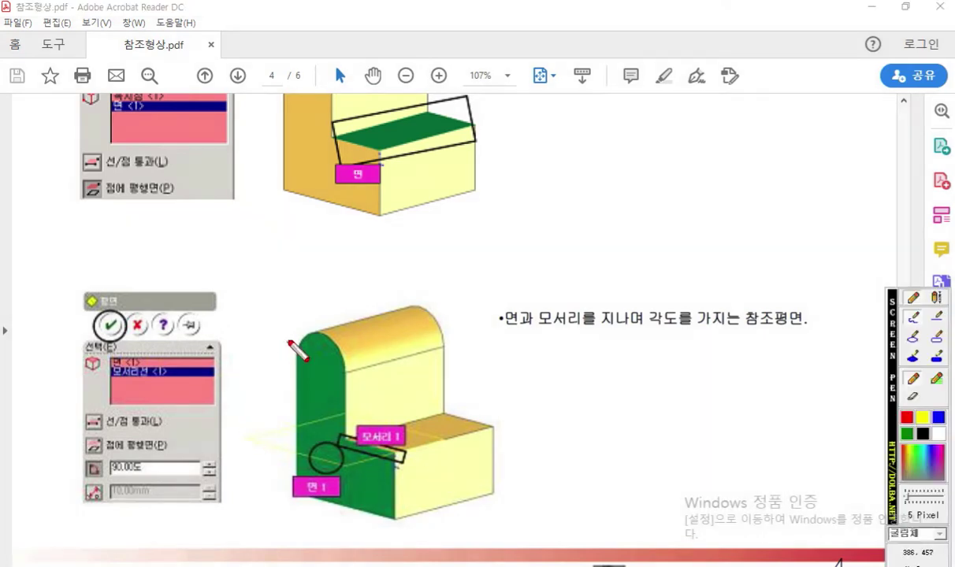
{"action": "mouse_move", "coordinate": [316, 364]}
{"action": "left_mouse_down"}
{"action": "mouse_move", "coordinate": [285, 322]}
{"action": "mouse_move", "coordinate": [262, 322]}
{"action": "mouse_move", "coordinate": [268, 290]}
{"action": "mouse_move", "coordinate": [285, 308]}
{"action": "mouse_move", "coordinate": [263, 329]}
{"action": "left_mouse_up"}
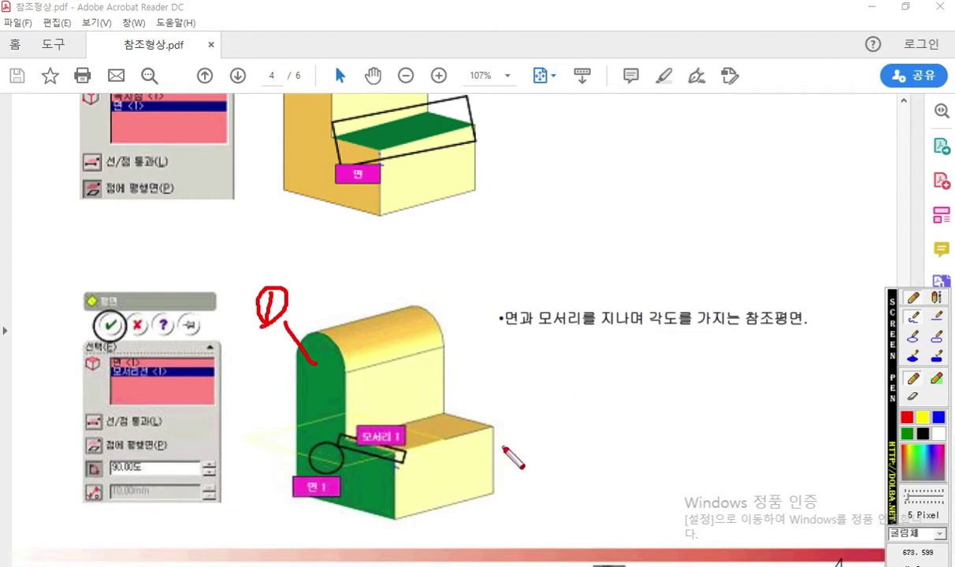
{"action": "left_click_drag", "start_coordinate": [340, 435], "coordinate": [430, 476]}
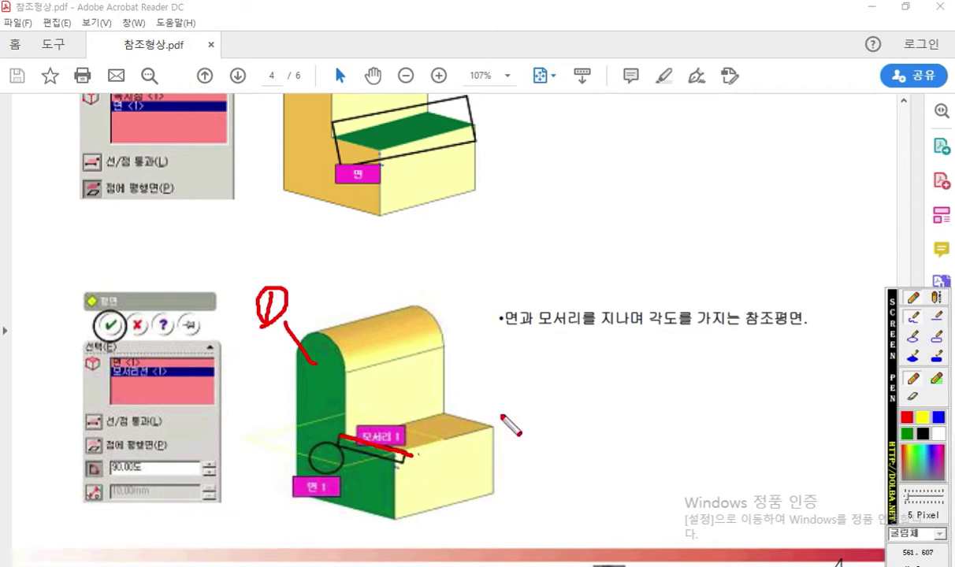
{"action": "key", "text": "Escape"}
{"action": "left_click_drag", "start_coordinate": [620, 11], "coordinate": [954, 19]}
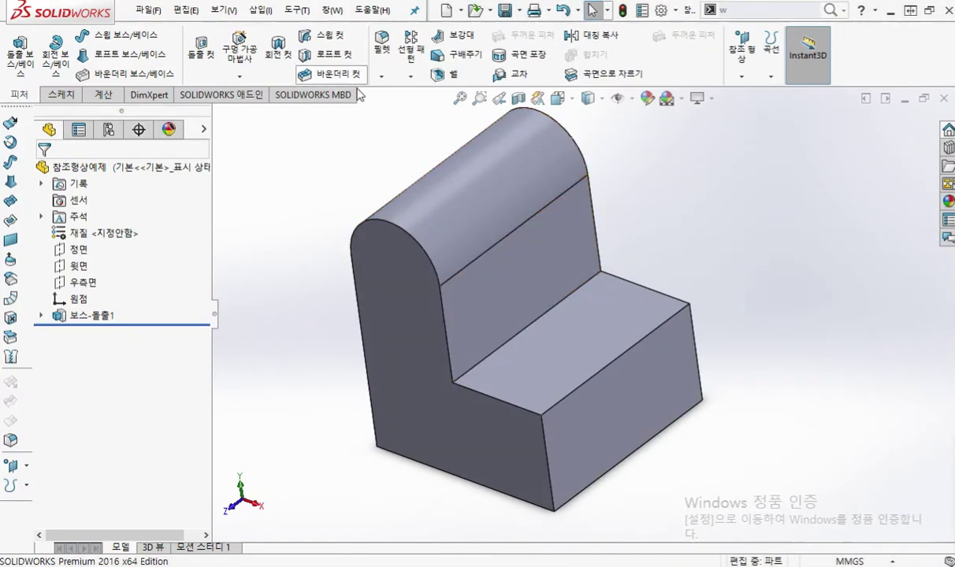
Start a reference plane using the front L-shaped face and the edge where that face meets the step's top.
{"action": "left_click", "coordinate": [742, 76]}
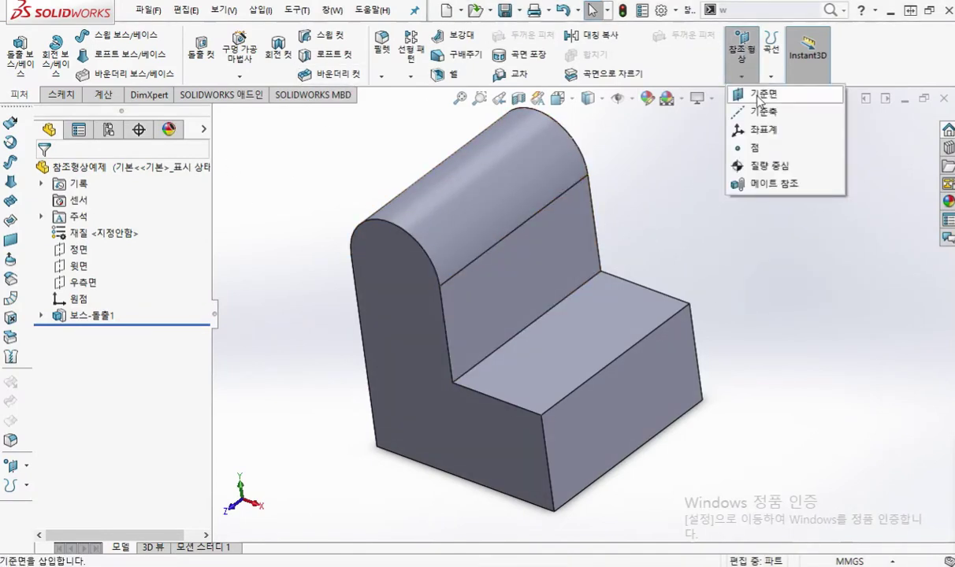
{"action": "left_click", "coordinate": [759, 95]}
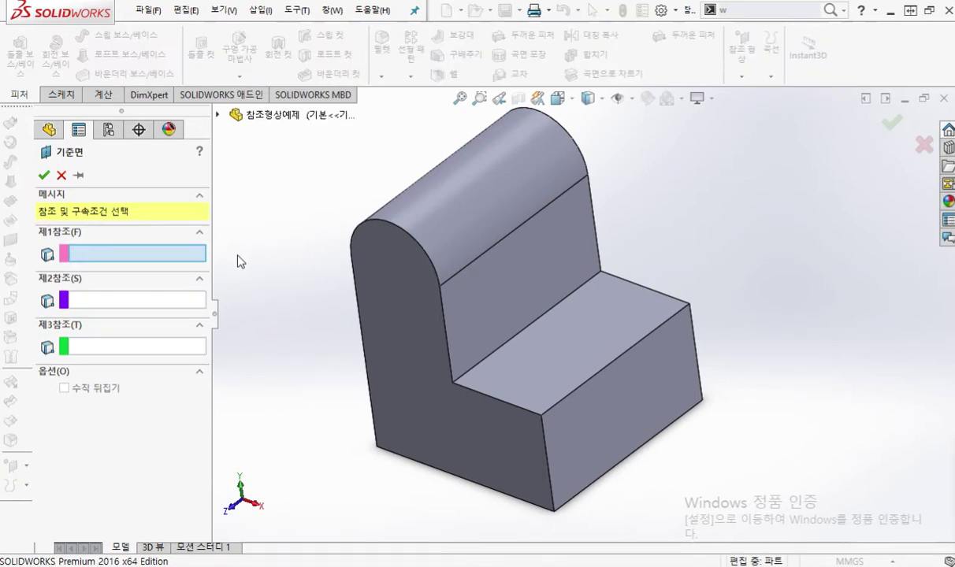
{"action": "left_click", "coordinate": [392, 320]}
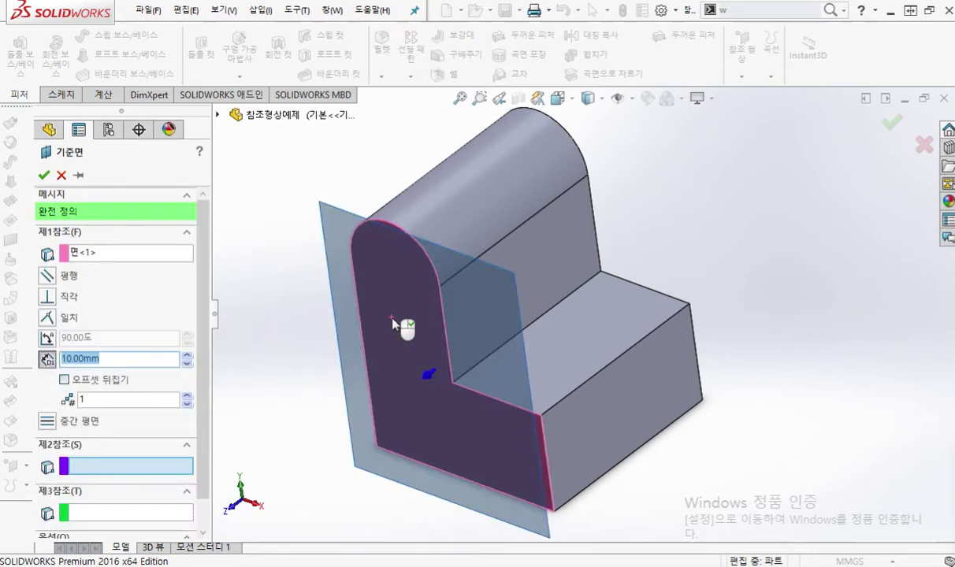
{"action": "left_click", "coordinate": [494, 403]}
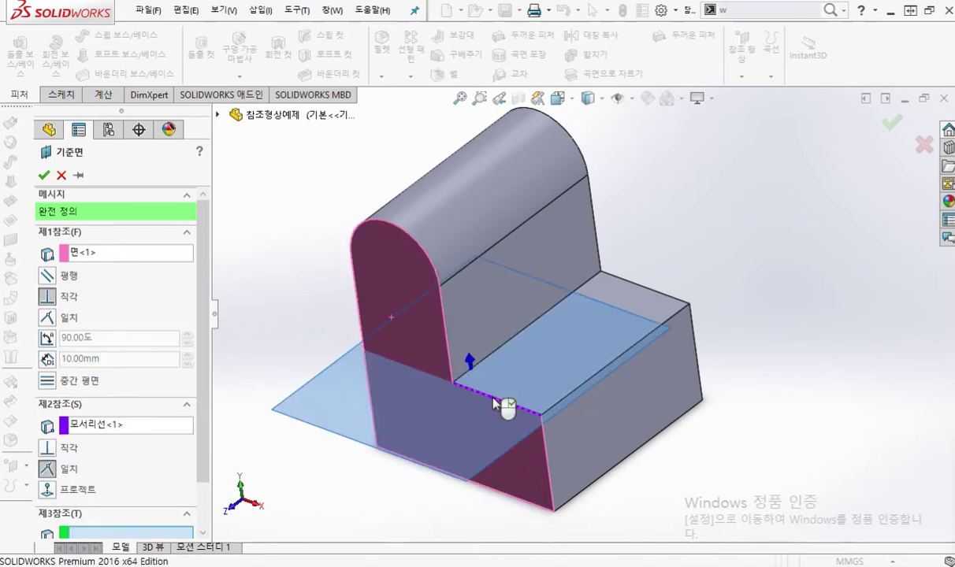
Mark in red the face reference, its perpendicular relation, the edge's coincident relation and the angle value, and clear the marks.
{"action": "scroll", "coordinate": [435, 482], "scroll_direction": "down", "scroll_amount": 2}
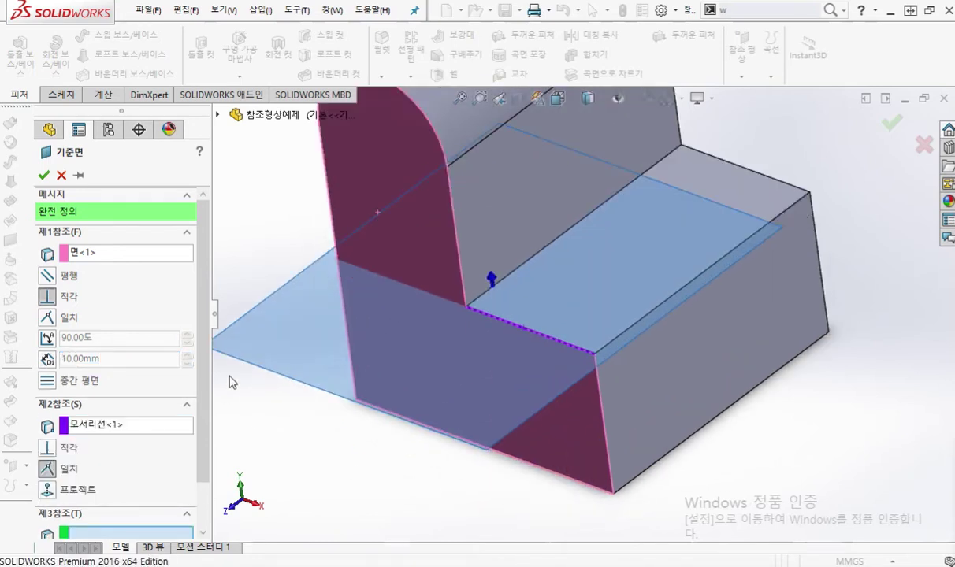
{"action": "scroll", "coordinate": [190, 287], "scroll_direction": "down", "scroll_amount": 3}
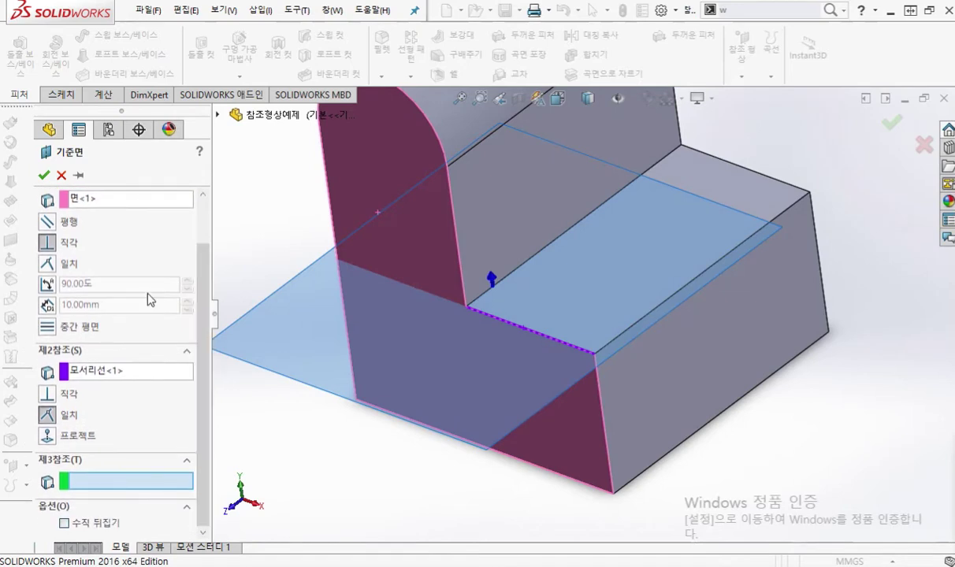
{"action": "left_click_drag", "start_coordinate": [43, 211], "coordinate": [149, 211]}
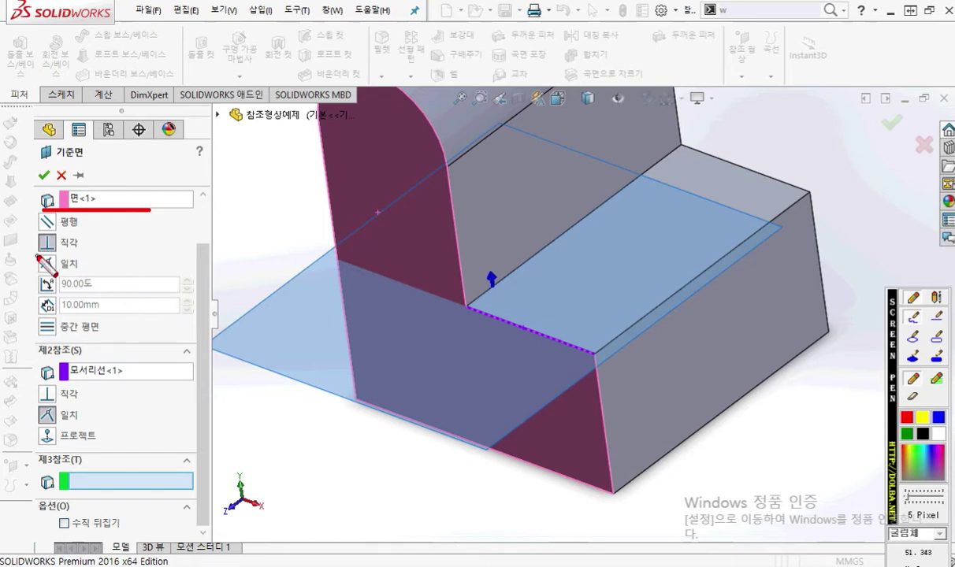
{"action": "mouse_move", "coordinate": [43, 230]}
{"action": "left_mouse_down"}
{"action": "mouse_move", "coordinate": [41, 257]}
{"action": "mouse_move", "coordinate": [48, 252]}
{"action": "left_mouse_up"}
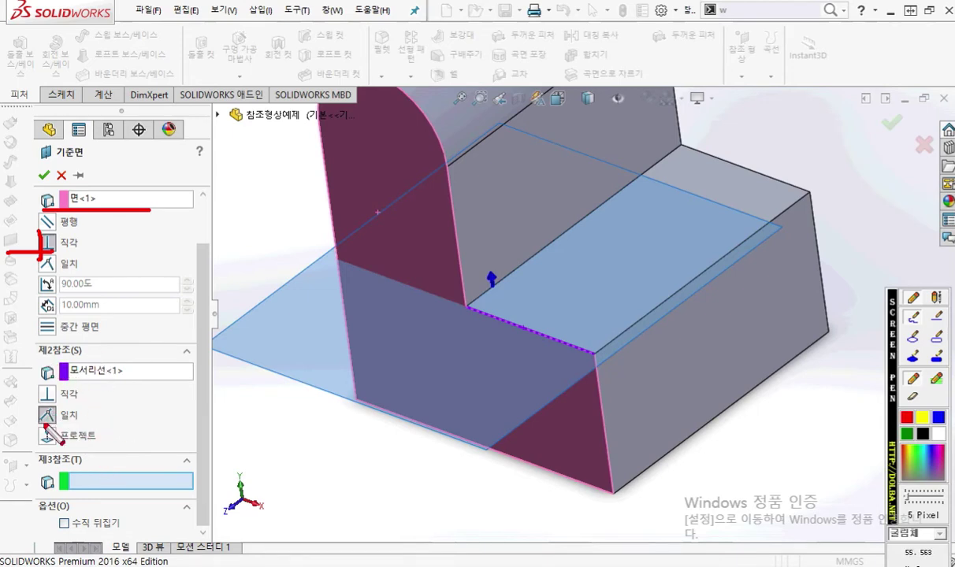
{"action": "mouse_move", "coordinate": [22, 435]}
{"action": "left_mouse_down"}
{"action": "mouse_move", "coordinate": [58, 404]}
{"action": "mouse_move", "coordinate": [36, 415]}
{"action": "mouse_move", "coordinate": [39, 407]}
{"action": "mouse_move", "coordinate": [49, 450]}
{"action": "left_mouse_up"}
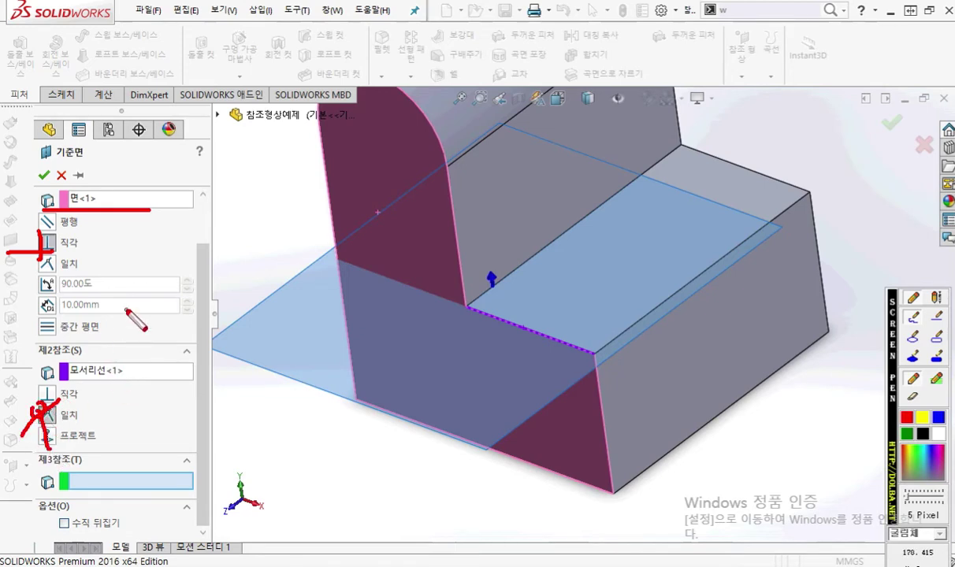
{"action": "mouse_move", "coordinate": [98, 292]}
{"action": "left_mouse_down"}
{"action": "mouse_move", "coordinate": [22, 285]}
{"action": "mouse_move", "coordinate": [79, 252]}
{"action": "mouse_move", "coordinate": [94, 283]}
{"action": "left_mouse_up"}
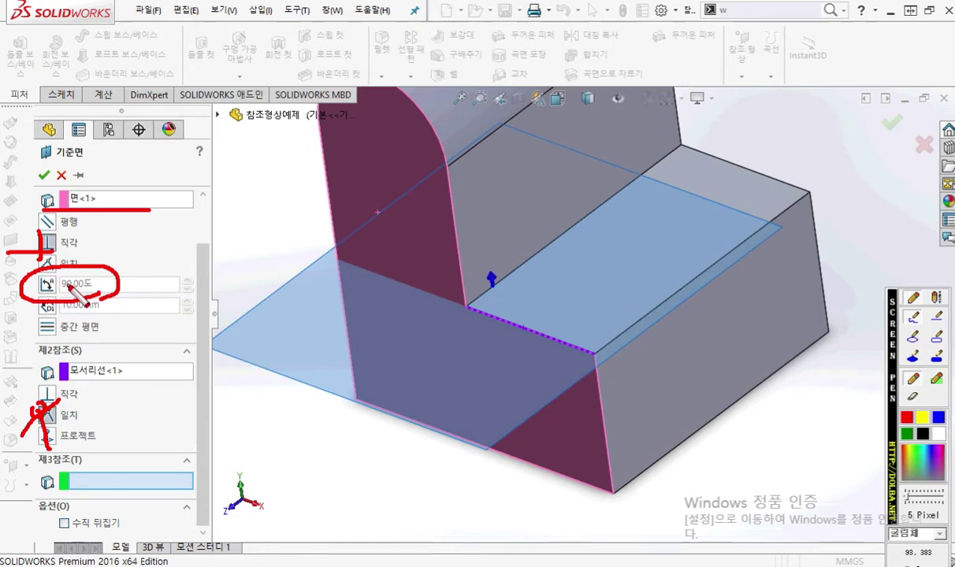
{"action": "key", "text": "Escape"}
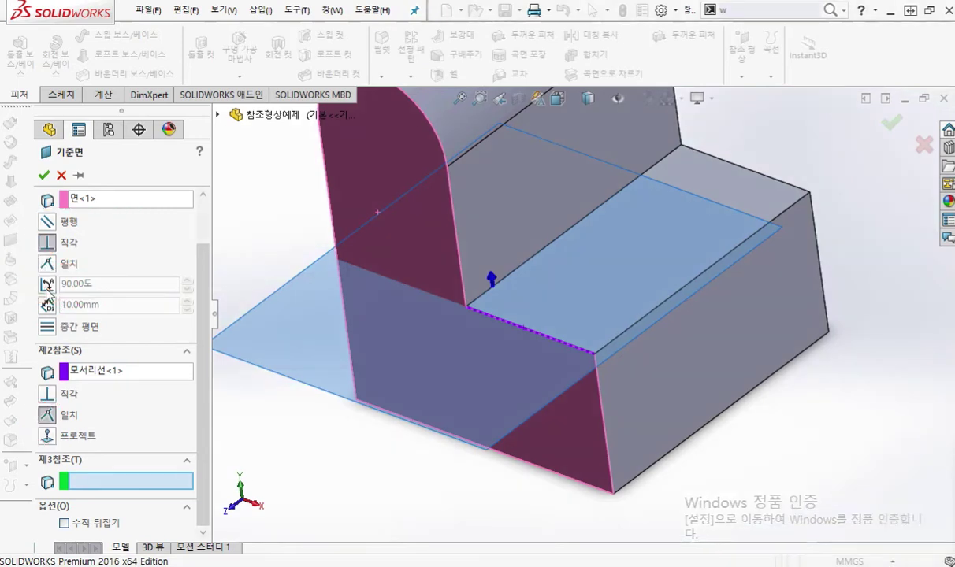
Change the plane's relation to the L-shaped face to an angle of 45°.
{"action": "left_click", "coordinate": [48, 286]}
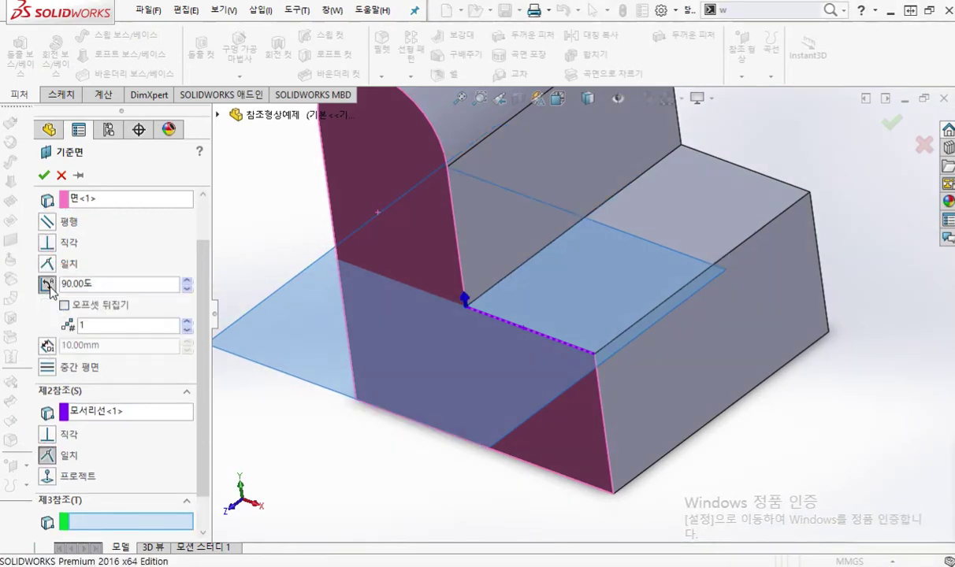
{"action": "double_click", "coordinate": [116, 284]}
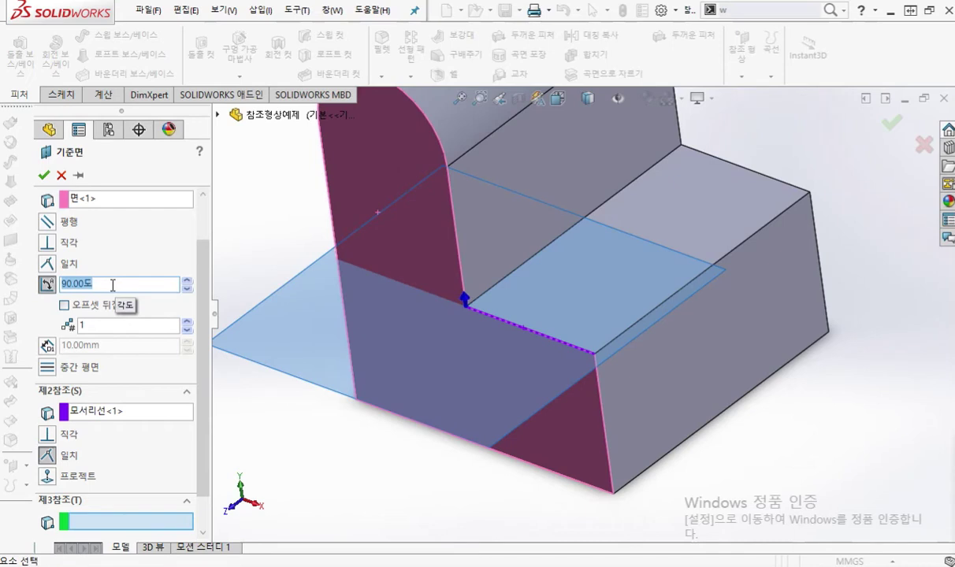
{"action": "type", "text": "45"}
{"action": "key", "text": "Return"}
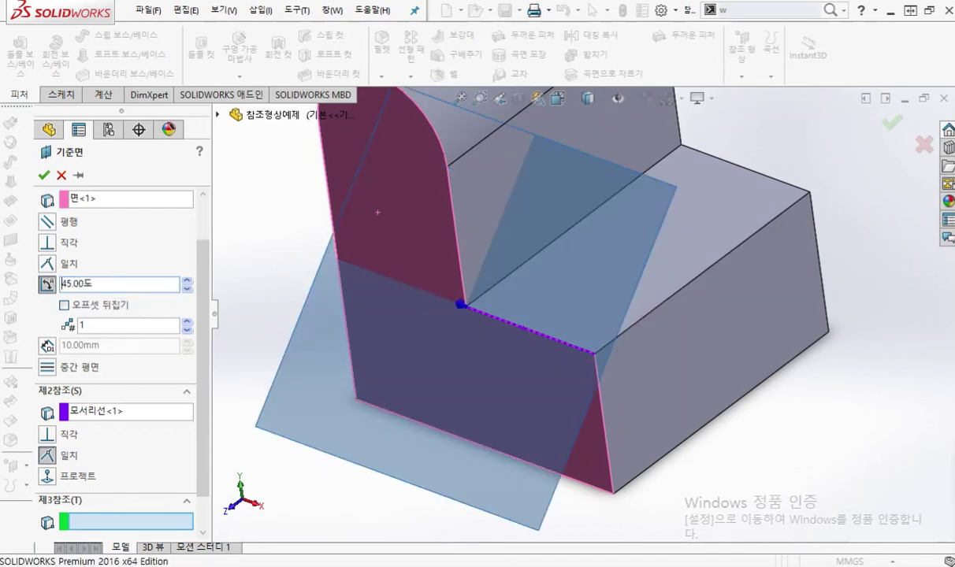
Mark the face reference, the 45° angle, the step edge and the angle relation in red, and clear the marks.
{"action": "key", "text": "F12"}
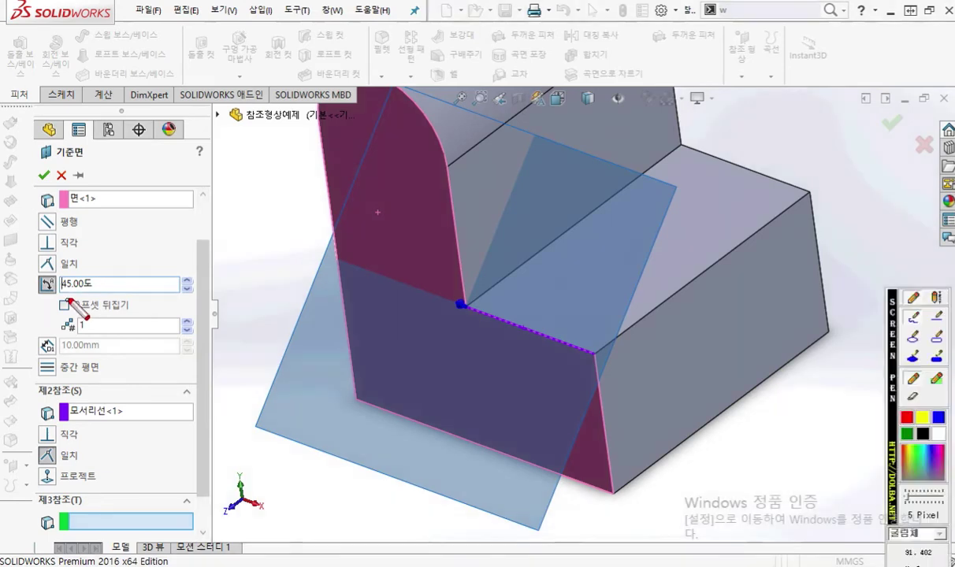
{"action": "mouse_move", "coordinate": [114, 210]}
{"action": "left_mouse_down"}
{"action": "mouse_move", "coordinate": [71, 174]}
{"action": "mouse_move", "coordinate": [111, 212]}
{"action": "left_mouse_up"}
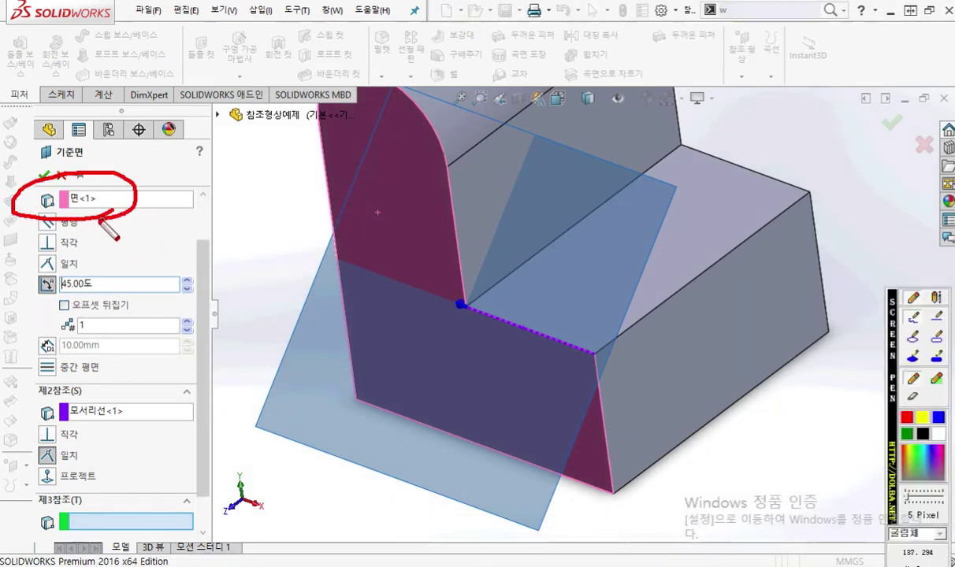
{"action": "mouse_move", "coordinate": [83, 269]}
{"action": "left_mouse_down"}
{"action": "mouse_move", "coordinate": [79, 286]}
{"action": "mouse_move", "coordinate": [118, 276]}
{"action": "mouse_move", "coordinate": [130, 260]}
{"action": "mouse_move", "coordinate": [168, 270]}
{"action": "mouse_move", "coordinate": [154, 263]}
{"action": "left_mouse_up"}
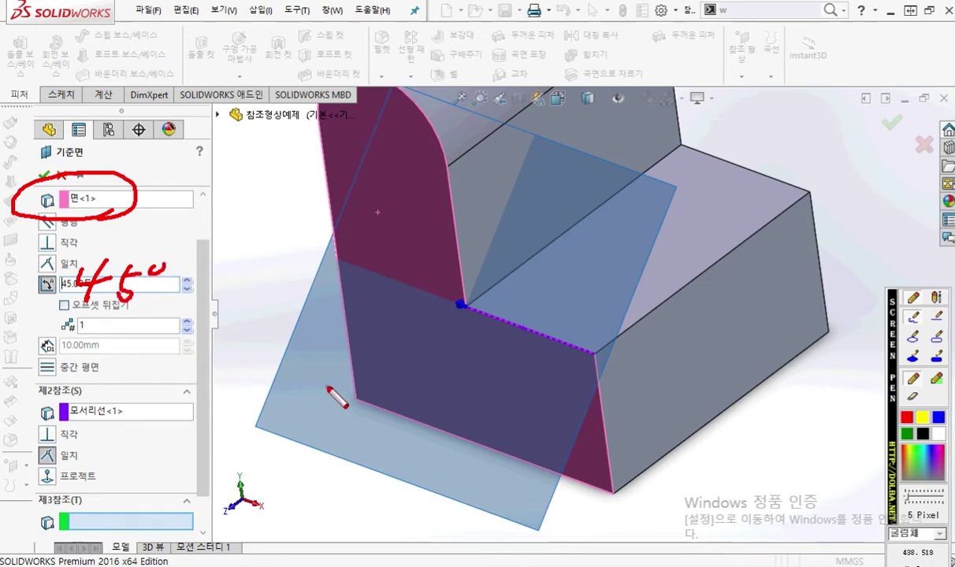
{"action": "left_click_drag", "start_coordinate": [458, 303], "coordinate": [604, 341]}
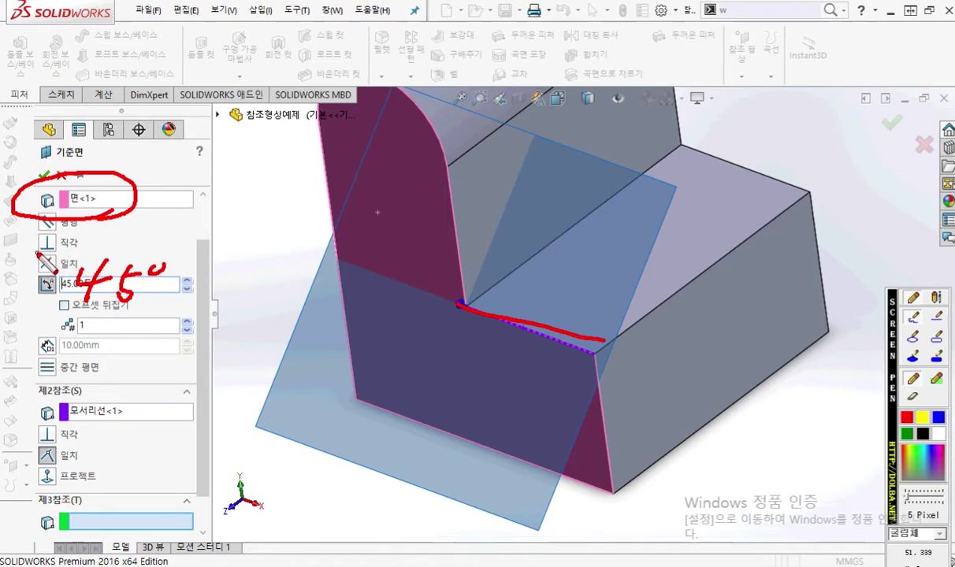
{"action": "mouse_move", "coordinate": [64, 243]}
{"action": "left_mouse_down"}
{"action": "mouse_move", "coordinate": [63, 272]}
{"action": "mouse_move", "coordinate": [83, 250]}
{"action": "left_mouse_up"}
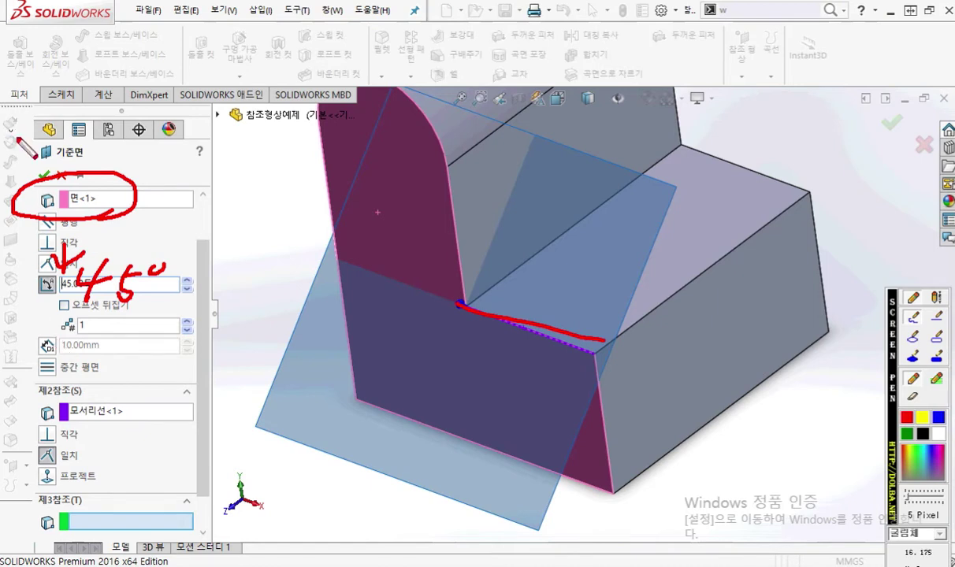
{"action": "key", "text": "Escape"}
Reapply the 45° angle to the L-shaped face in place of the perpendicular relation, create the plane, and delete it.
{"action": "left_click", "coordinate": [45, 248]}
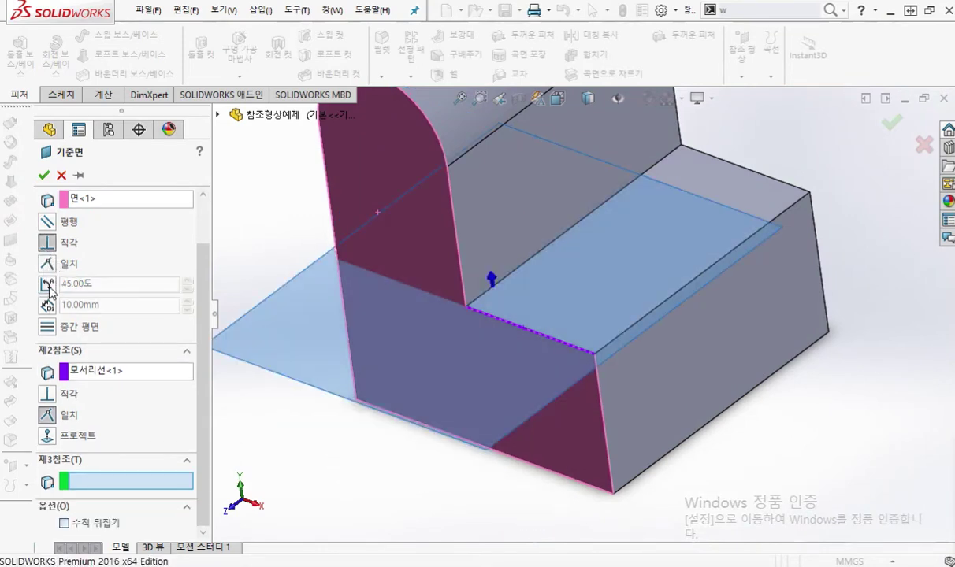
{"action": "left_click", "coordinate": [48, 284]}
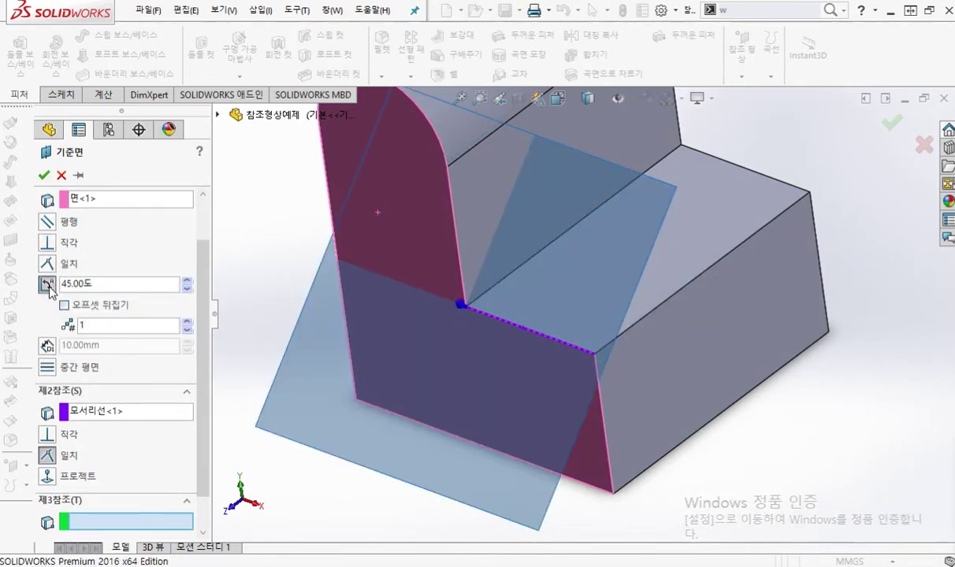
{"action": "double_click", "coordinate": [116, 283]}
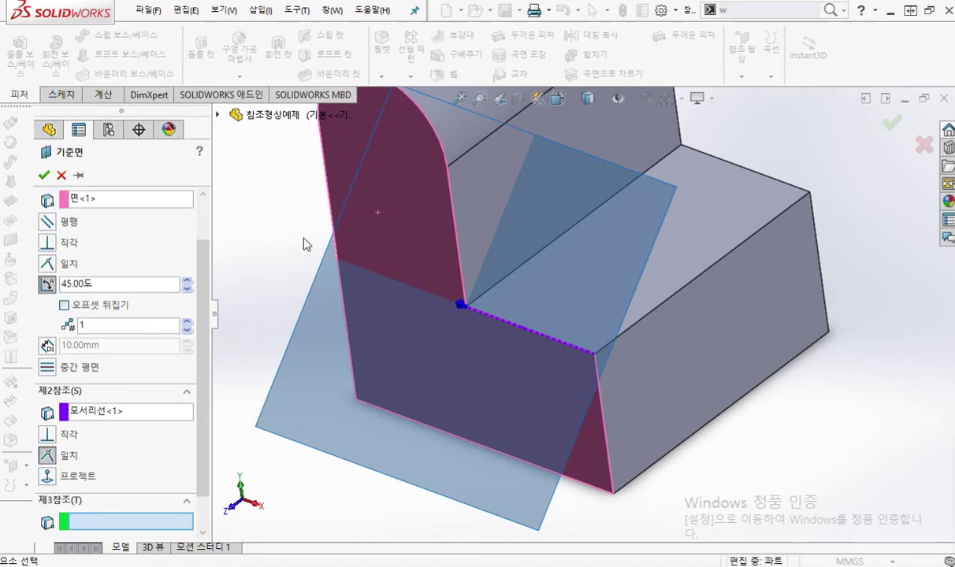
{"action": "left_click", "coordinate": [891, 122]}
{"action": "key", "text": "Delete"}
{"action": "key", "text": "Return"}
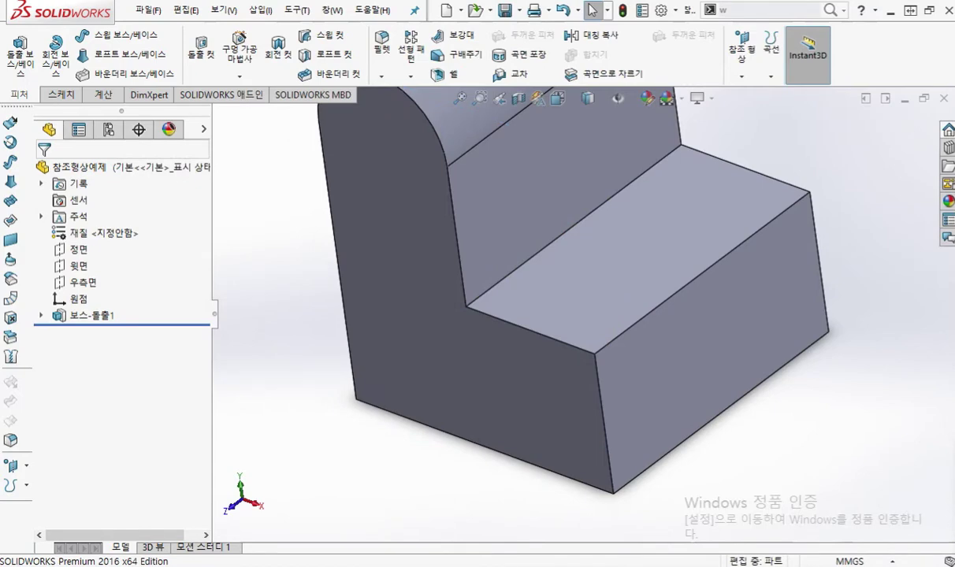
Switch to 참조형상.pdf in Adobe Acrobat Reader, maximize it, and show the page 5 example of a plane offset from a face.
{"action": "key", "text": "alt+Tab"}
{"action": "left_click_drag", "start_coordinate": [663, 107], "coordinate": [394, 39]}
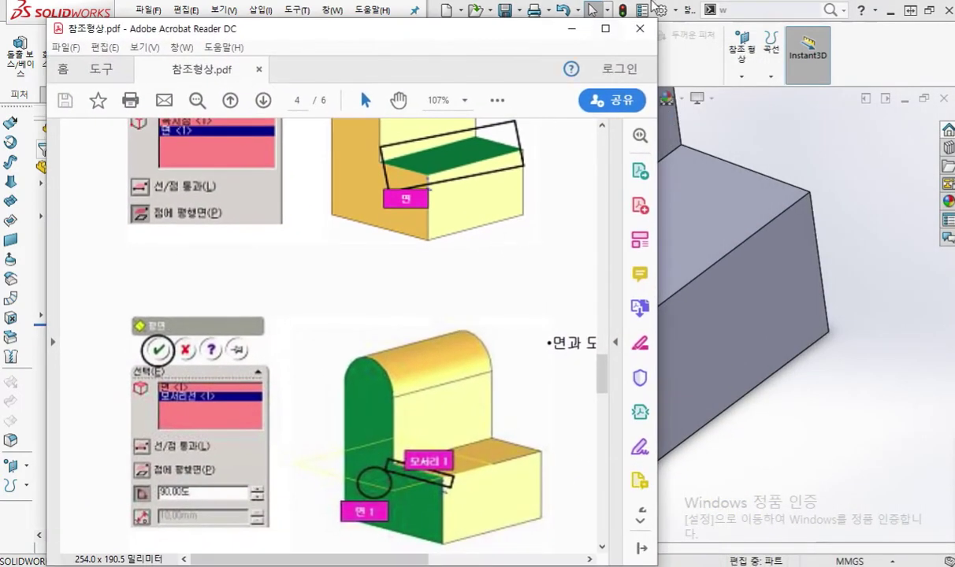
{"action": "left_click", "coordinate": [606, 29]}
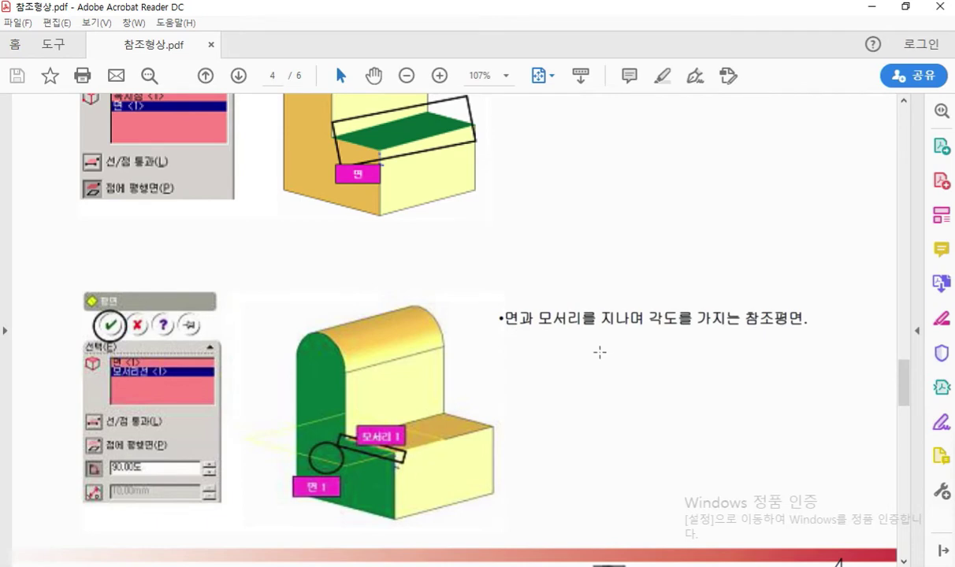
{"action": "scroll", "coordinate": [600, 352], "scroll_direction": "down", "scroll_amount": 10}
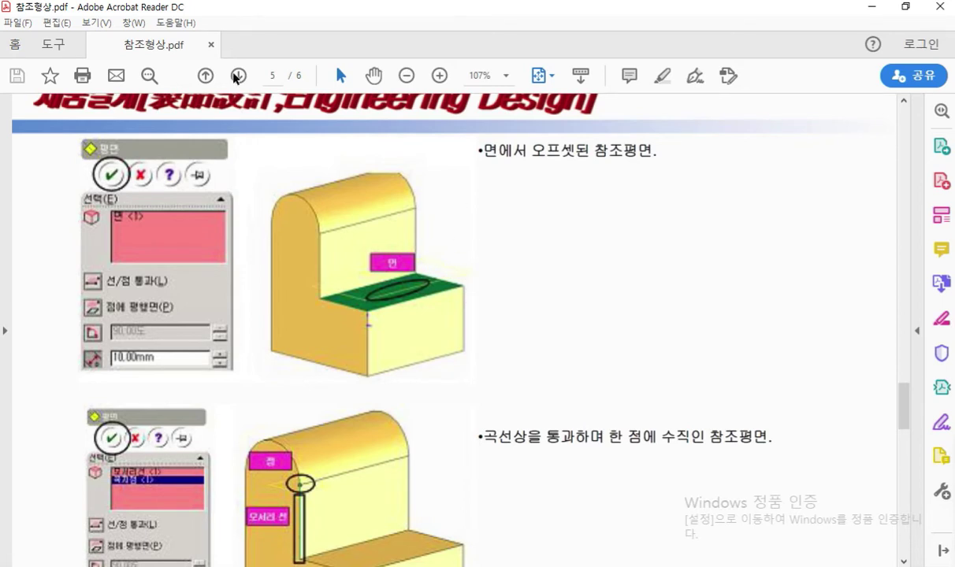
Write a red 5 at the page number, underline the offset-plane caption, draw arrows at the green face, and clear the marks.
{"action": "mouse_move", "coordinate": [258, 51]}
{"action": "left_mouse_down"}
{"action": "mouse_move", "coordinate": [260, 88]}
{"action": "mouse_move", "coordinate": [290, 48]}
{"action": "left_mouse_up"}
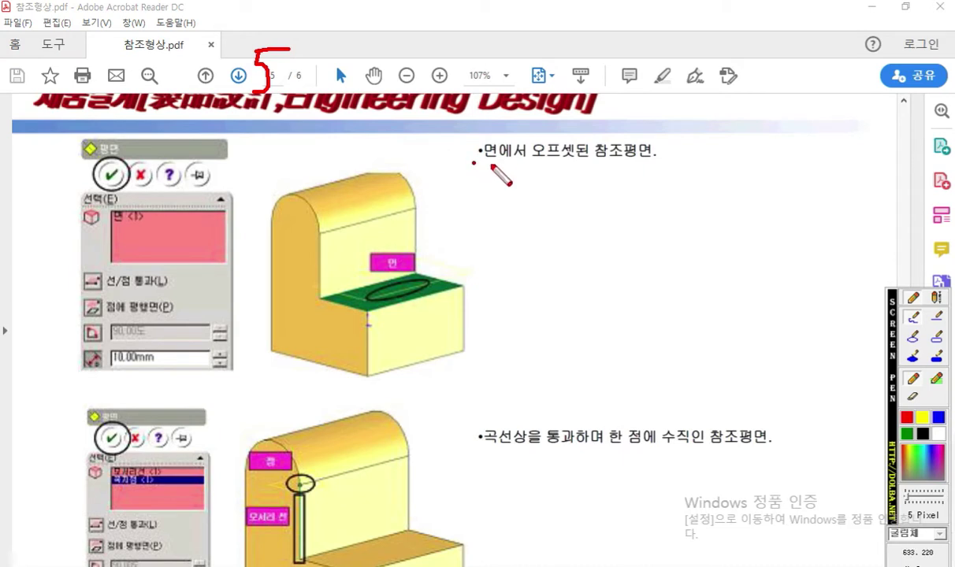
{"action": "left_click_drag", "start_coordinate": [473, 164], "coordinate": [690, 170]}
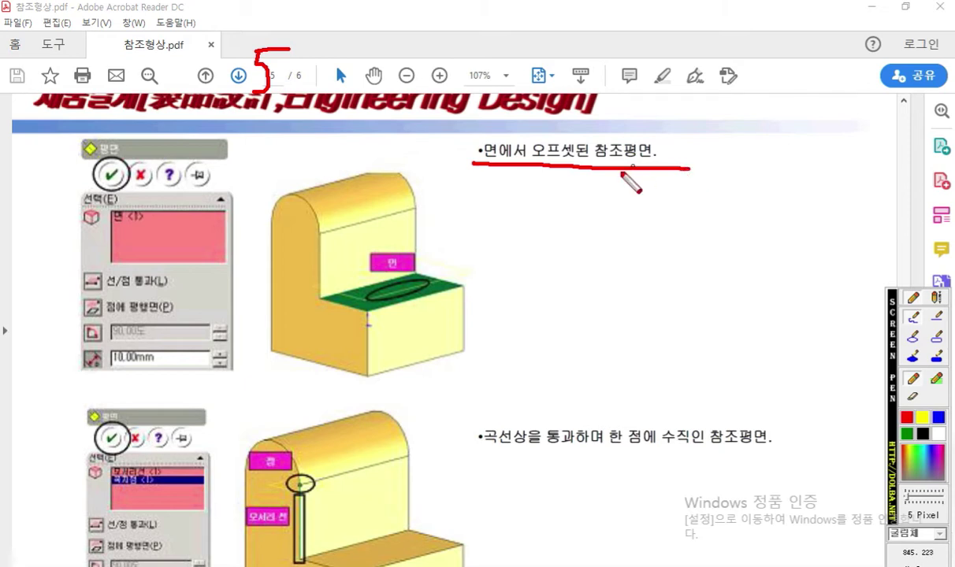
{"action": "left_click_drag", "start_coordinate": [436, 290], "coordinate": [473, 319]}
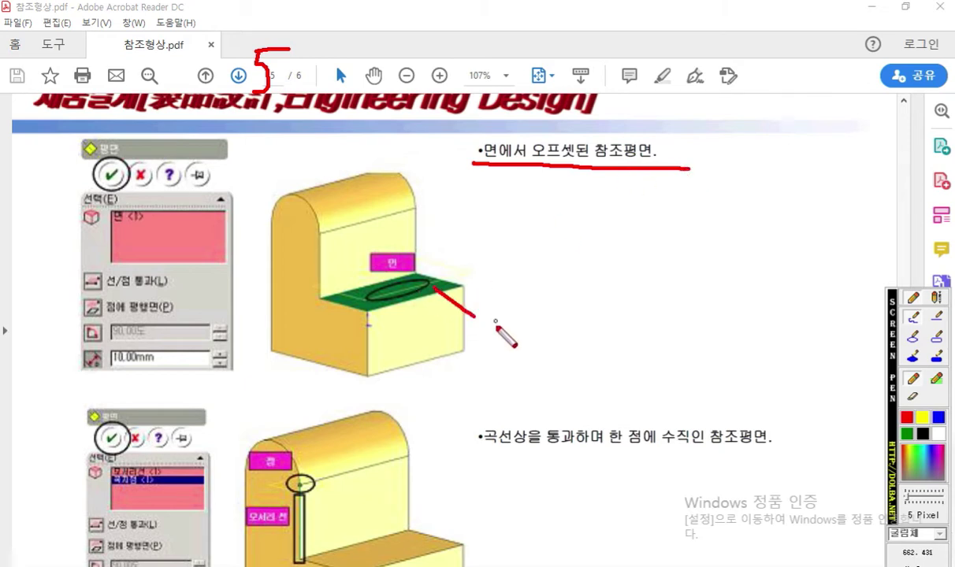
{"action": "mouse_move", "coordinate": [436, 290]}
{"action": "left_mouse_down"}
{"action": "mouse_move", "coordinate": [435, 319]}
{"action": "mouse_move", "coordinate": [482, 292]}
{"action": "left_mouse_up"}
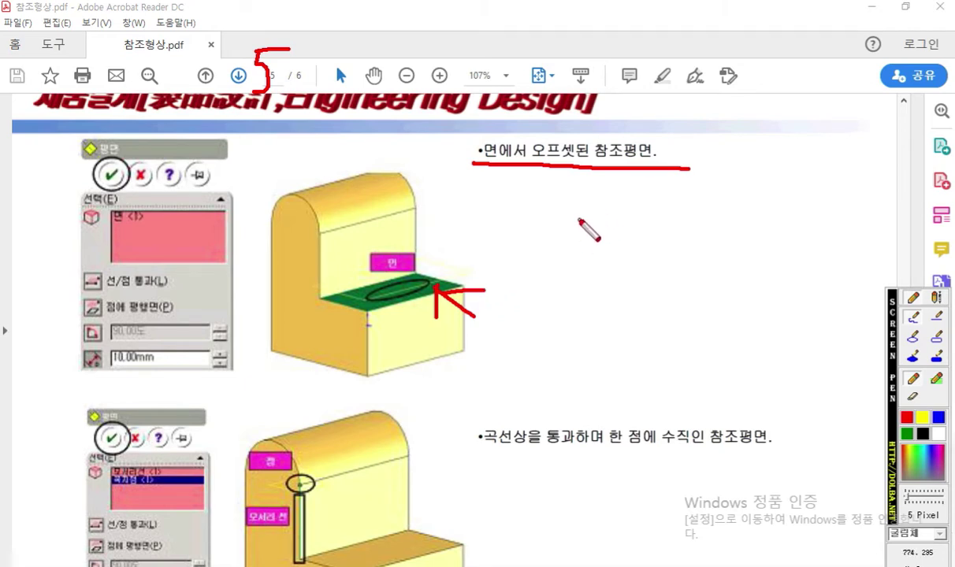
{"action": "mouse_move", "coordinate": [446, 273]}
{"action": "left_mouse_down"}
{"action": "mouse_move", "coordinate": [446, 223]}
{"action": "mouse_move", "coordinate": [470, 234]}
{"action": "left_mouse_up"}
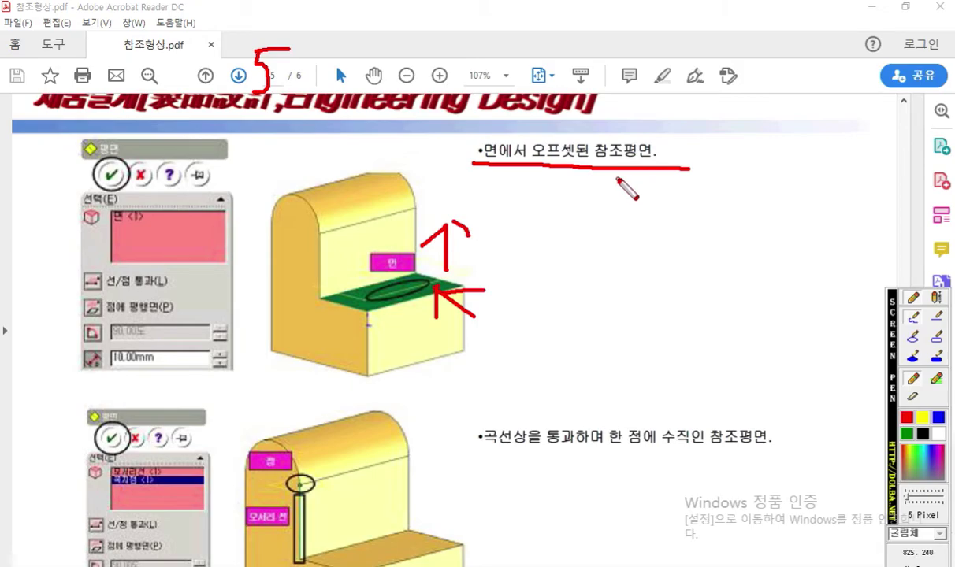
{"action": "key", "text": "Escape"}
Return to the SolidWorks part and start a reference plane offset 10 mm from the step's top face.
{"action": "left_click_drag", "start_coordinate": [671, 10], "coordinate": [954, 88]}
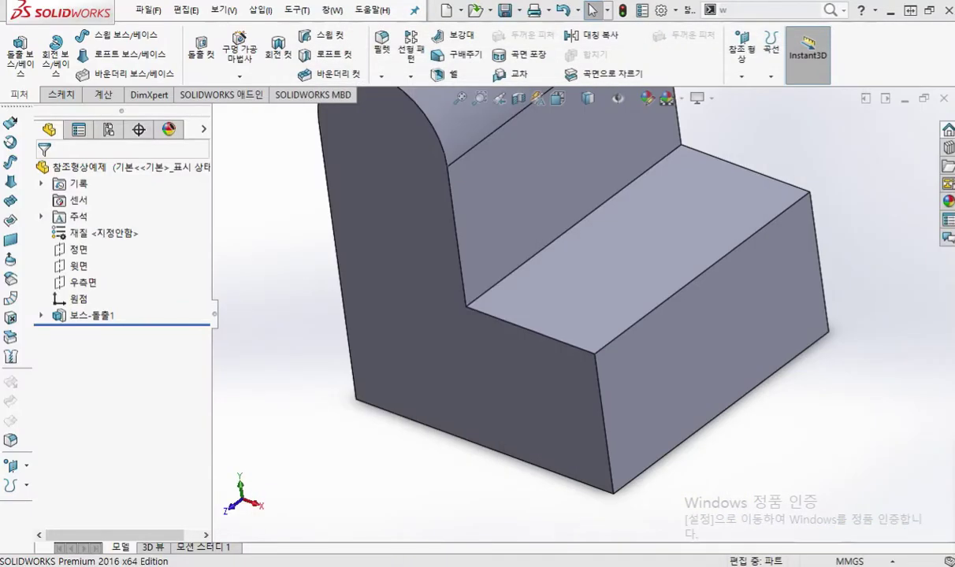
{"action": "middle_click_drag", "start_coordinate": [776, 156], "coordinate": [736, 229], "text": "ctrl"}
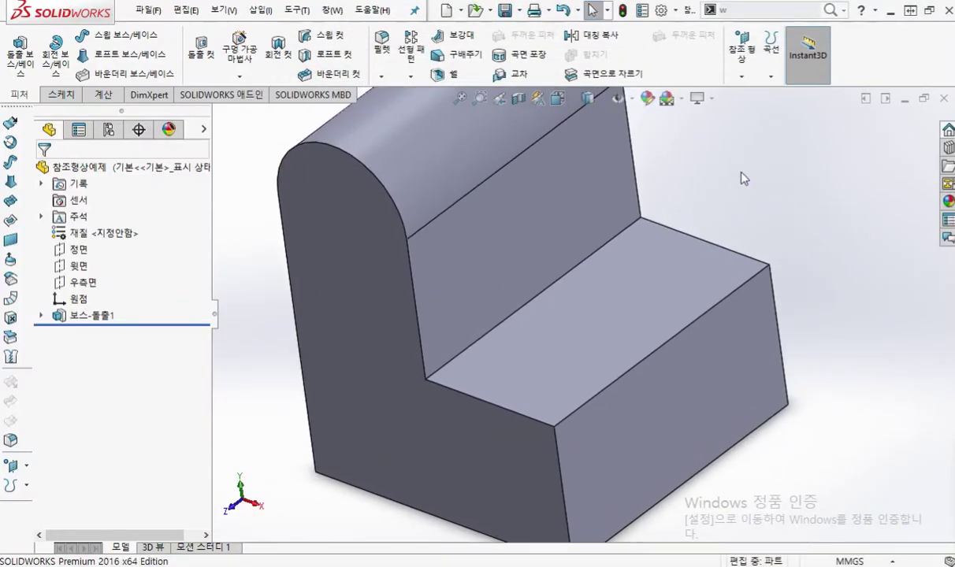
{"action": "left_click", "coordinate": [751, 62]}
{"action": "left_click", "coordinate": [812, 91]}
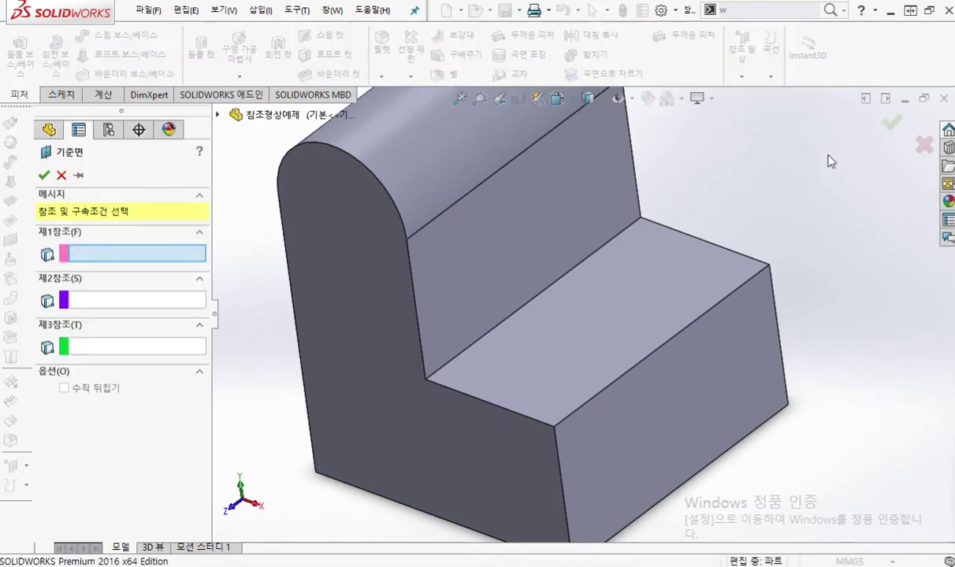
{"action": "left_click", "coordinate": [602, 313]}
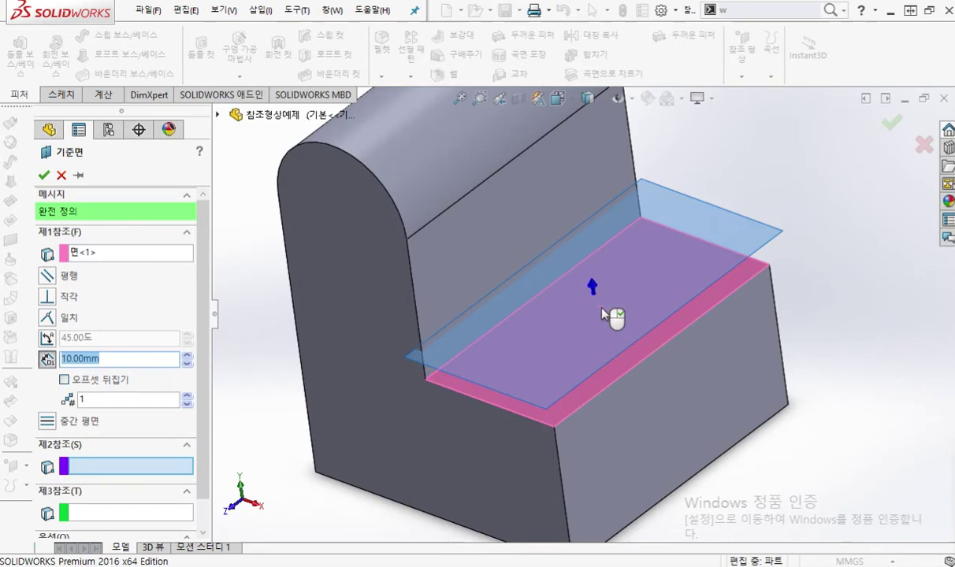
Mark the face as 1, outline the plane preview, circle the definition status and offset option, write 10 in red, and clear the marks.
{"action": "key", "text": "F12"}
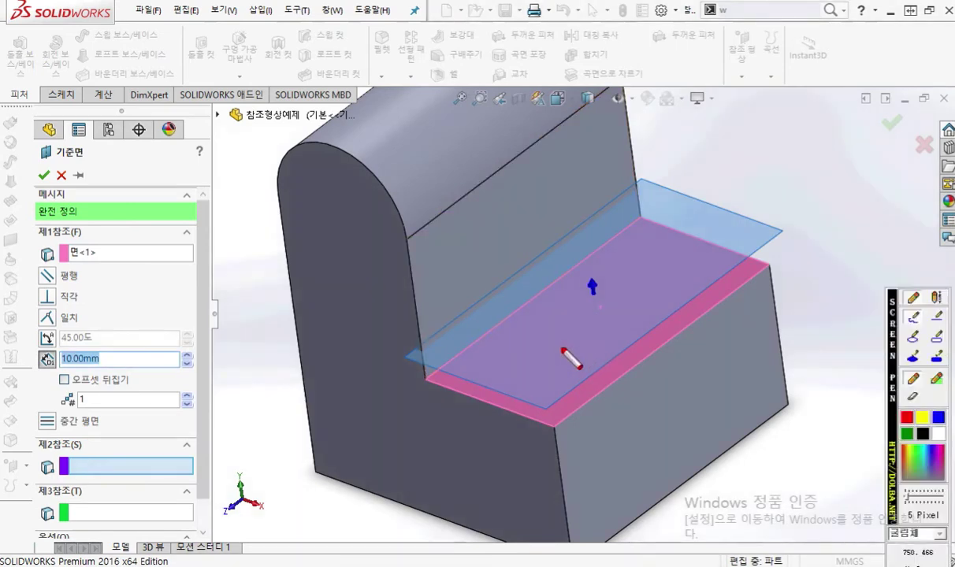
{"action": "left_click_drag", "start_coordinate": [562, 337], "coordinate": [566, 373]}
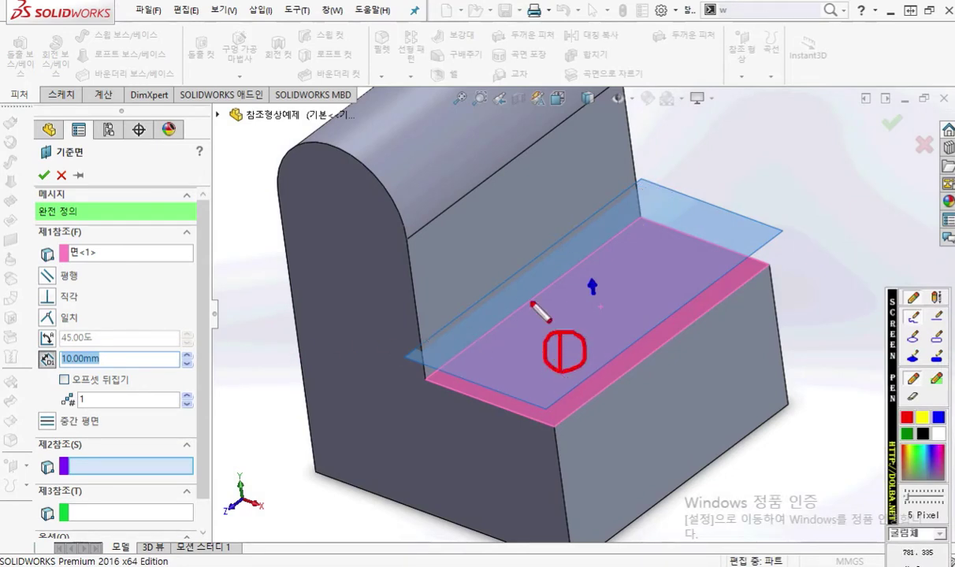
{"action": "mouse_move", "coordinate": [576, 230]}
{"action": "left_mouse_down"}
{"action": "mouse_move", "coordinate": [467, 366]}
{"action": "mouse_move", "coordinate": [684, 286]}
{"action": "mouse_move", "coordinate": [567, 221]}
{"action": "mouse_move", "coordinate": [575, 229]}
{"action": "left_mouse_up"}
{"action": "mouse_move", "coordinate": [117, 223]}
{"action": "left_mouse_down"}
{"action": "mouse_move", "coordinate": [18, 212]}
{"action": "mouse_move", "coordinate": [102, 243]}
{"action": "left_mouse_up"}
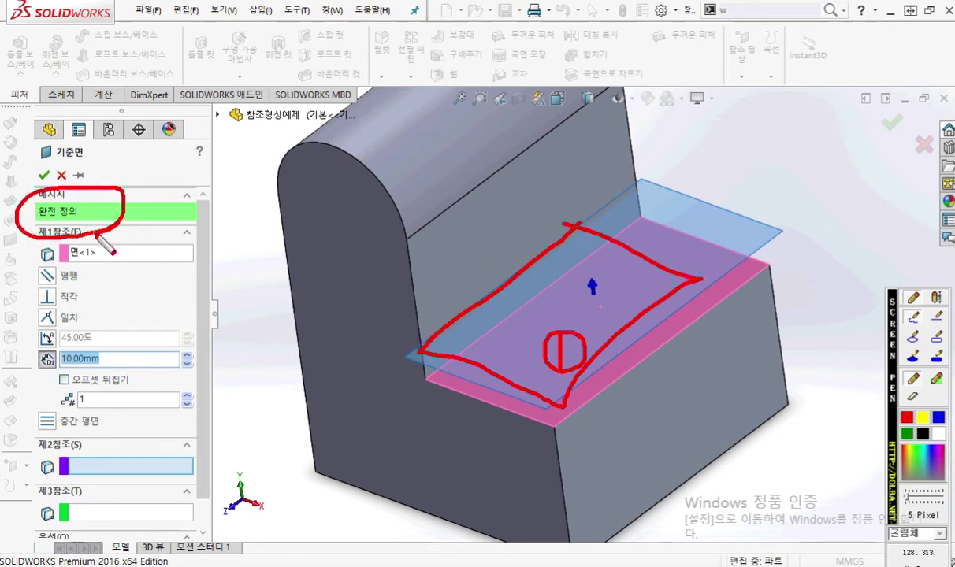
{"action": "mouse_move", "coordinate": [45, 376]}
{"action": "left_mouse_down"}
{"action": "mouse_move", "coordinate": [23, 348]}
{"action": "mouse_move", "coordinate": [107, 341]}
{"action": "mouse_move", "coordinate": [107, 370]}
{"action": "mouse_move", "coordinate": [124, 341]}
{"action": "left_mouse_up"}
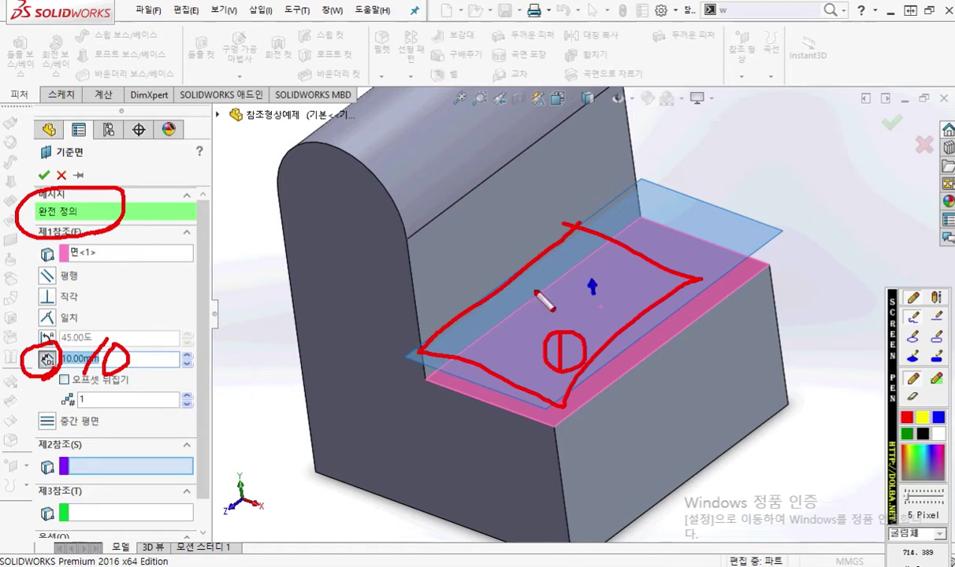
{"action": "key", "text": "Escape"}
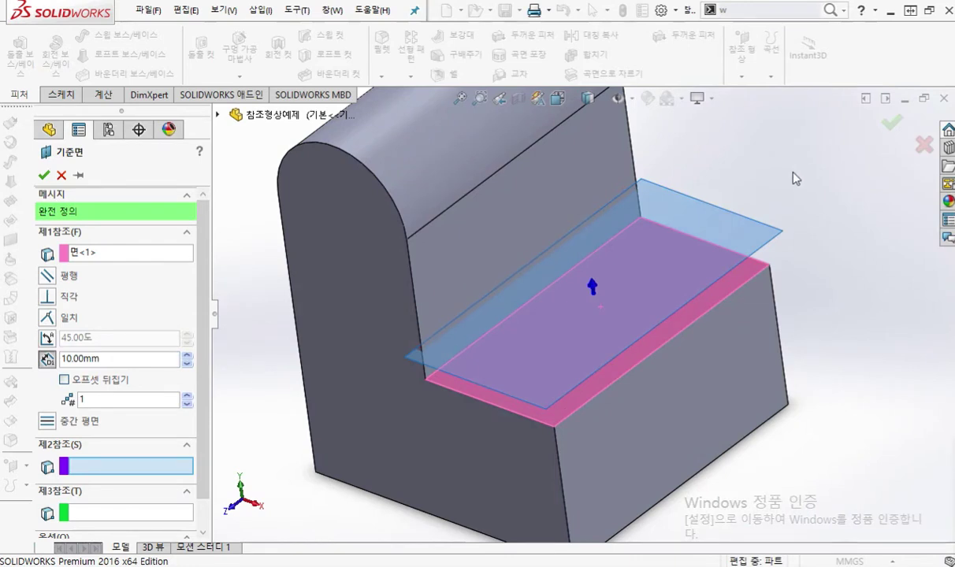
Create the 10 mm offset plane above the step's top face and delete it.
{"action": "key", "text": "Return"}
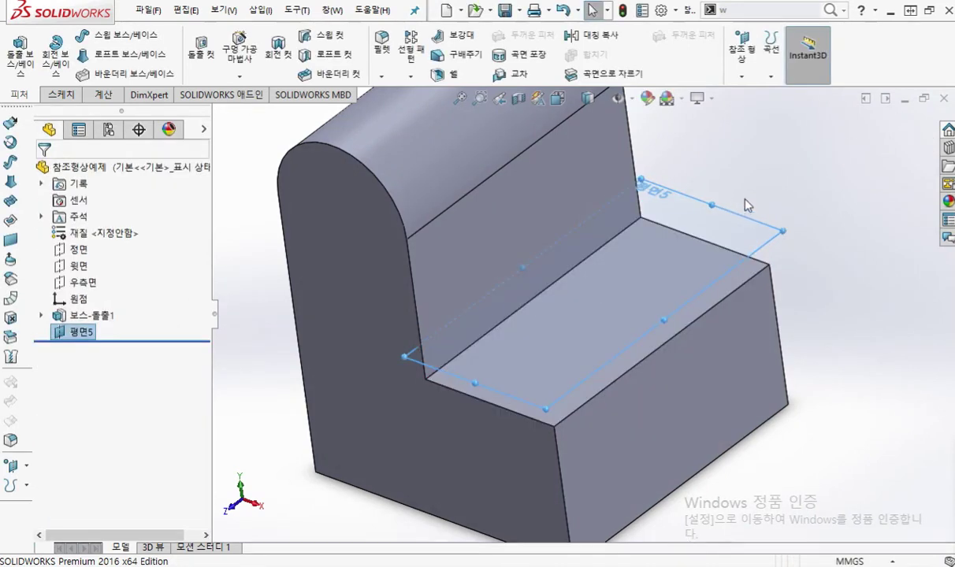
{"action": "middle_click_drag", "start_coordinate": [760, 172], "coordinate": [798, 155]}
{"action": "key", "text": "Delete"}
{"action": "key", "text": "Return"}
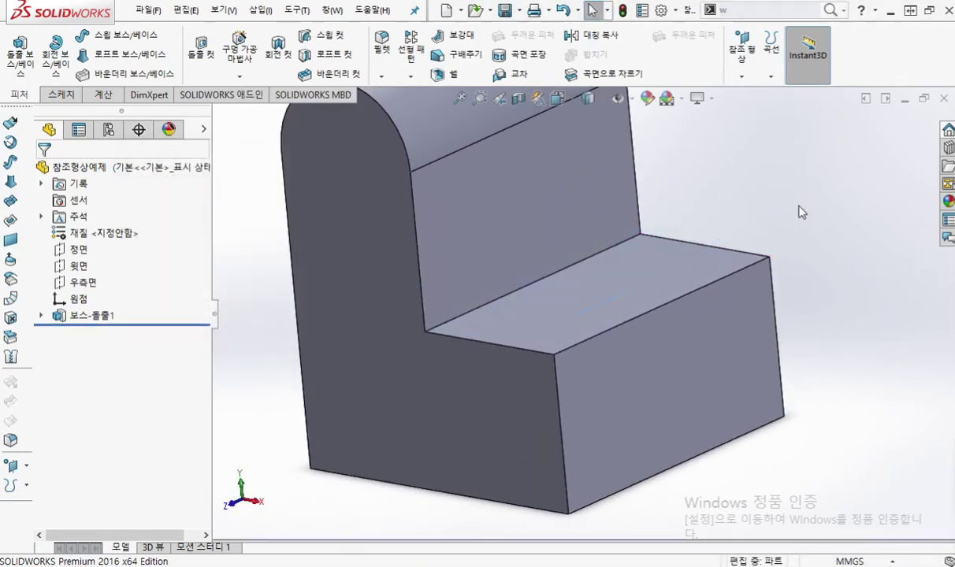
Try to create an offset plane by copying the 정면 plane forward about 122.83 mm, and cancel it.
{"action": "middle_click_drag", "start_coordinate": [789, 208], "coordinate": [714, 246]}
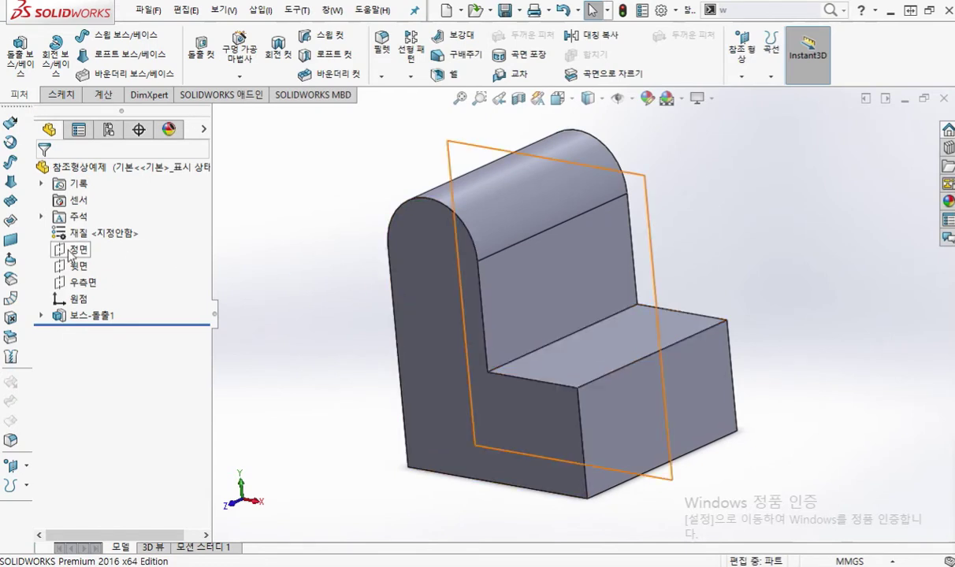
{"action": "left_click", "coordinate": [70, 253]}
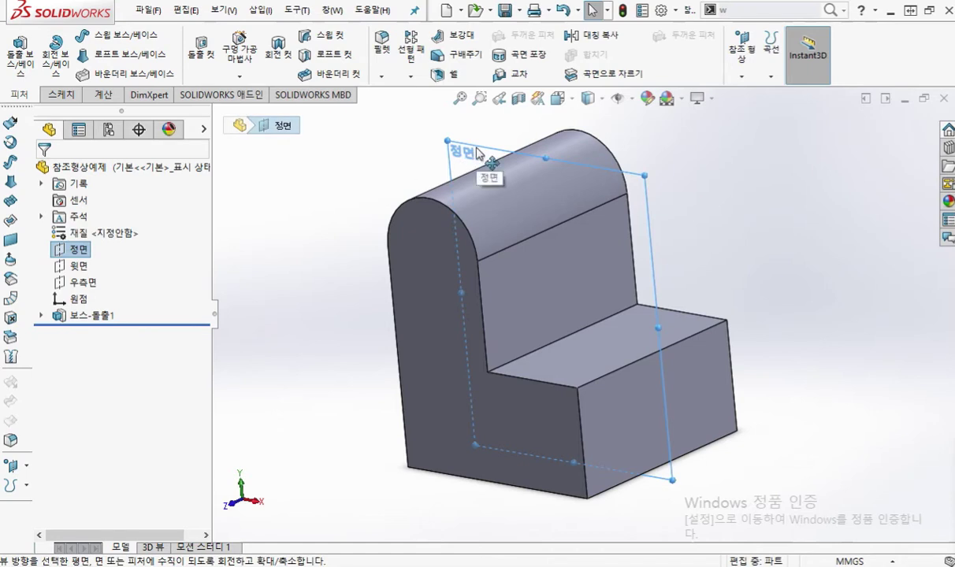
{"action": "left_click_drag", "start_coordinate": [479, 154], "coordinate": [300, 251], "text": "ctrl"}
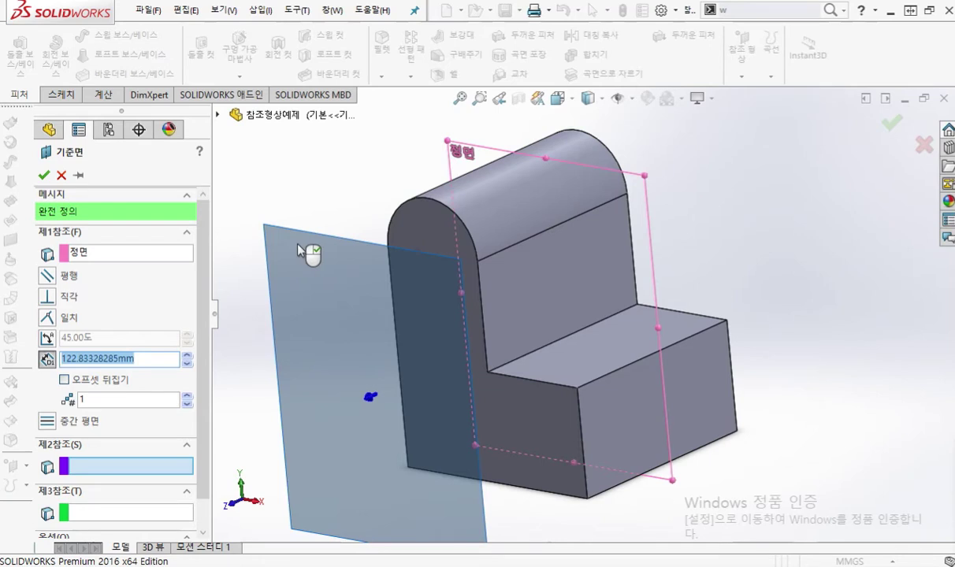
{"action": "key", "text": "Escape"}
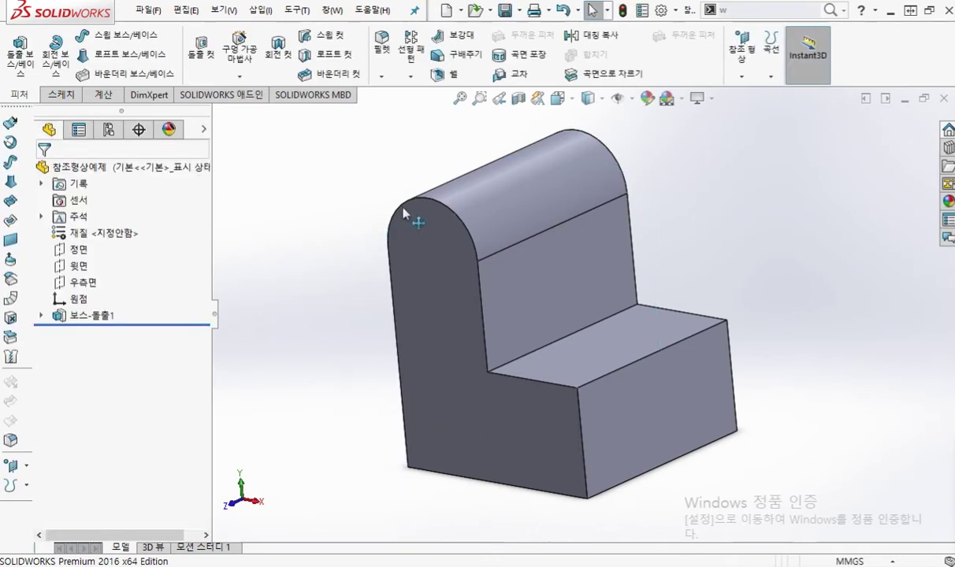
Switch to the PDF in Adobe Acrobat Reader and show the page 5 example of a plane perpendicular to a curve at a point.
{"action": "key", "text": "alt+Tab"}
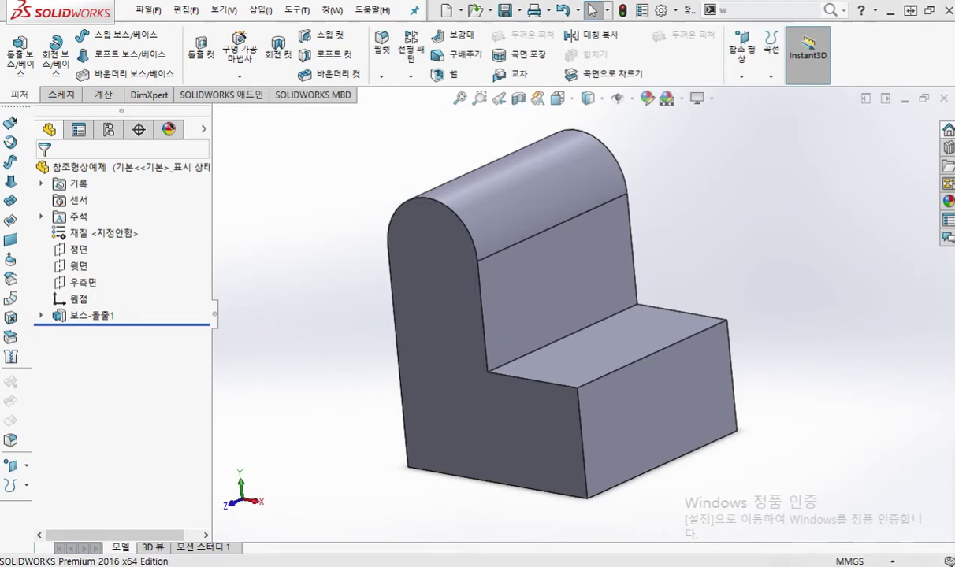
{"action": "left_click_drag", "start_coordinate": [690, 42], "coordinate": [565, 42]}
{"action": "double_click", "coordinate": [566, 42]}
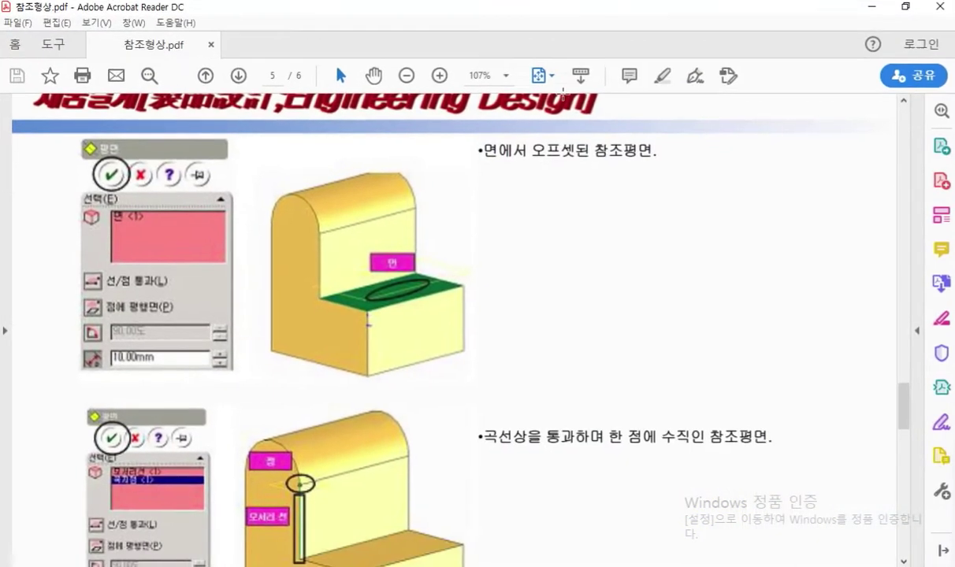
{"action": "scroll", "coordinate": [635, 393], "scroll_direction": "down", "scroll_amount": 1}
{"action": "scroll", "coordinate": [637, 392], "scroll_direction": "down", "scroll_amount": 3}
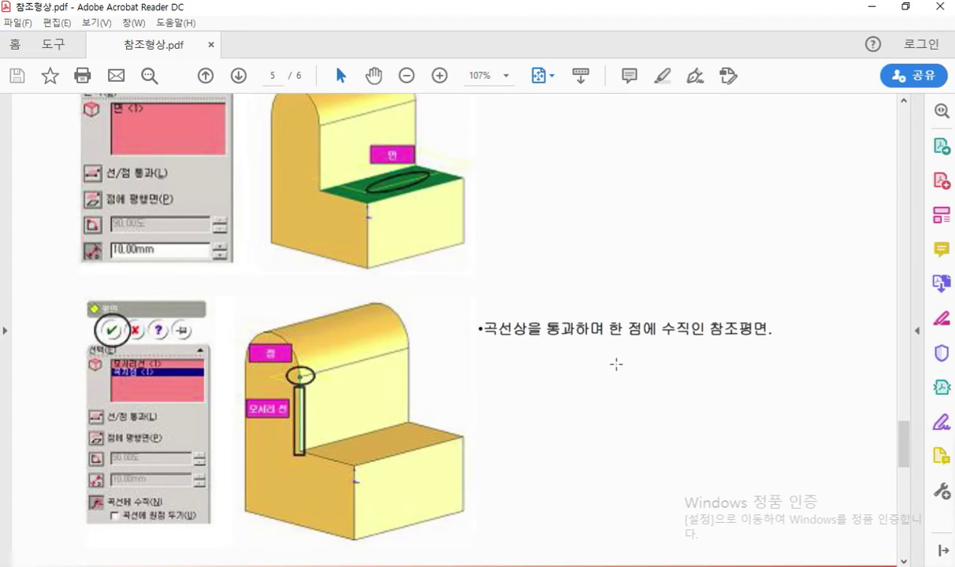
Underline the perpendicular-plane description, mark the example's edge, point and plane outline, write sweep in red, and clear the marks.
{"action": "left_click_drag", "start_coordinate": [470, 354], "coordinate": [775, 353]}
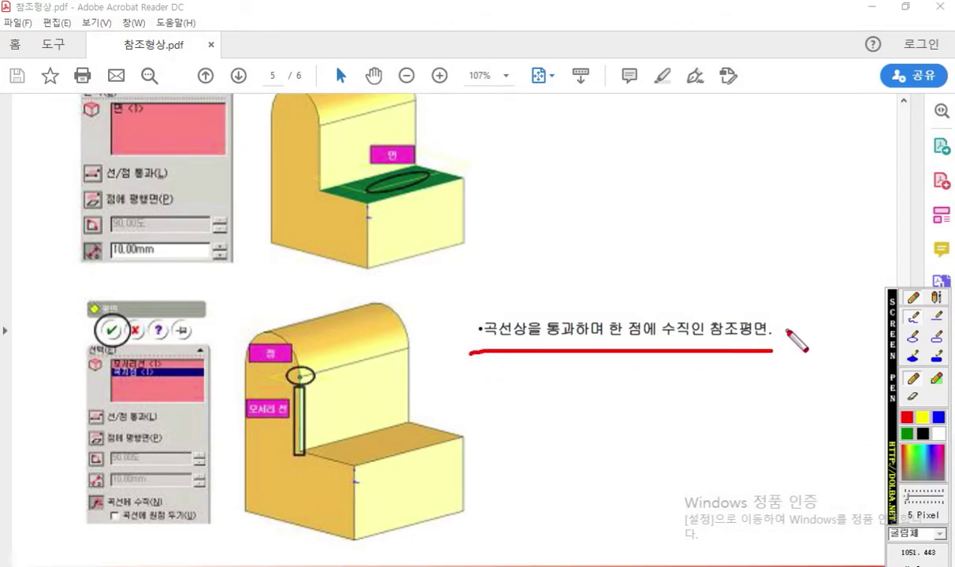
{"action": "mouse_move", "coordinate": [302, 402]}
{"action": "left_mouse_down"}
{"action": "mouse_move", "coordinate": [300, 460]}
{"action": "mouse_move", "coordinate": [304, 371]}
{"action": "mouse_move", "coordinate": [293, 371]}
{"action": "mouse_move", "coordinate": [307, 390]}
{"action": "mouse_move", "coordinate": [322, 353]}
{"action": "mouse_move", "coordinate": [306, 341]}
{"action": "mouse_move", "coordinate": [251, 372]}
{"action": "mouse_move", "coordinate": [325, 395]}
{"action": "mouse_move", "coordinate": [369, 377]}
{"action": "mouse_move", "coordinate": [333, 351]}
{"action": "mouse_move", "coordinate": [360, 378]}
{"action": "left_mouse_up"}
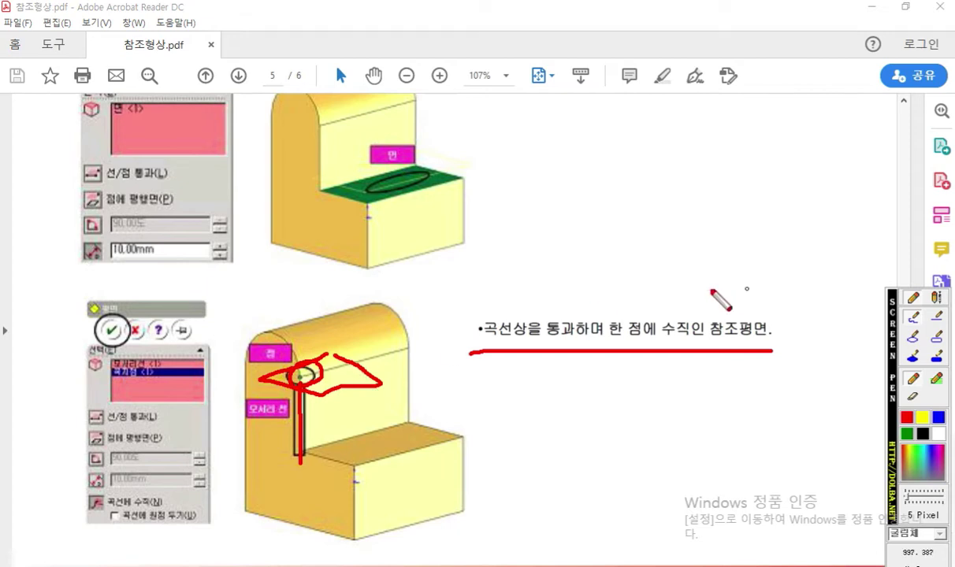
{"action": "mouse_move", "coordinate": [607, 247]}
{"action": "left_mouse_down"}
{"action": "mouse_move", "coordinate": [622, 267]}
{"action": "mouse_move", "coordinate": [603, 276]}
{"action": "left_mouse_up"}
{"action": "mouse_move", "coordinate": [643, 246]}
{"action": "left_mouse_down"}
{"action": "mouse_move", "coordinate": [645, 260]}
{"action": "mouse_move", "coordinate": [683, 252]}
{"action": "mouse_move", "coordinate": [718, 268]}
{"action": "mouse_move", "coordinate": [744, 262]}
{"action": "left_mouse_up"}
{"action": "mouse_move", "coordinate": [759, 250]}
{"action": "left_mouse_down"}
{"action": "mouse_move", "coordinate": [760, 286]}
{"action": "mouse_move", "coordinate": [762, 275]}
{"action": "left_mouse_up"}
{"action": "left_click_drag", "start_coordinate": [759, 286], "coordinate": [759, 311]}
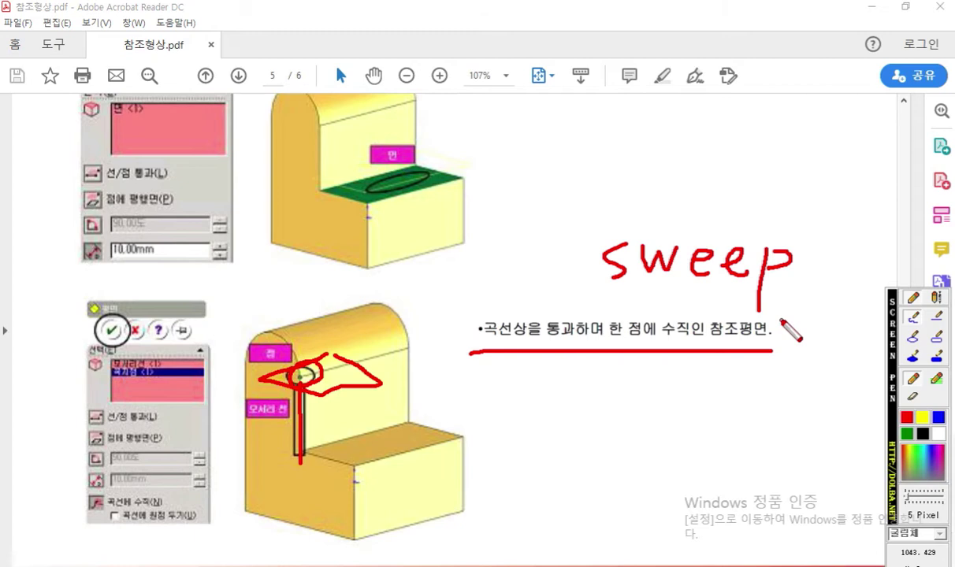
{"action": "right_click", "coordinate": [771, 224]}
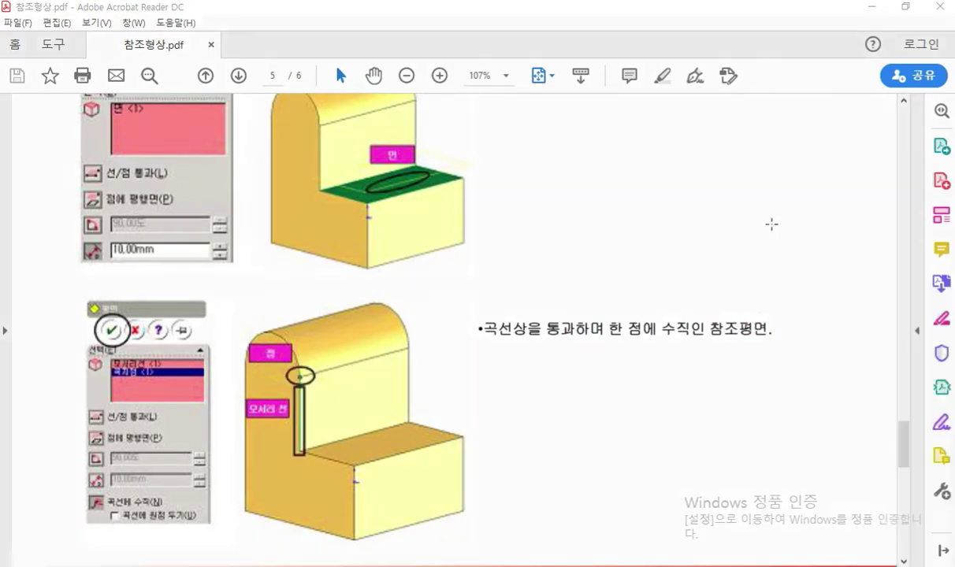
Return to SolidWorks, create a new part and start a sketch on the 정면 plane.
{"action": "left_click", "coordinate": [872, 6]}
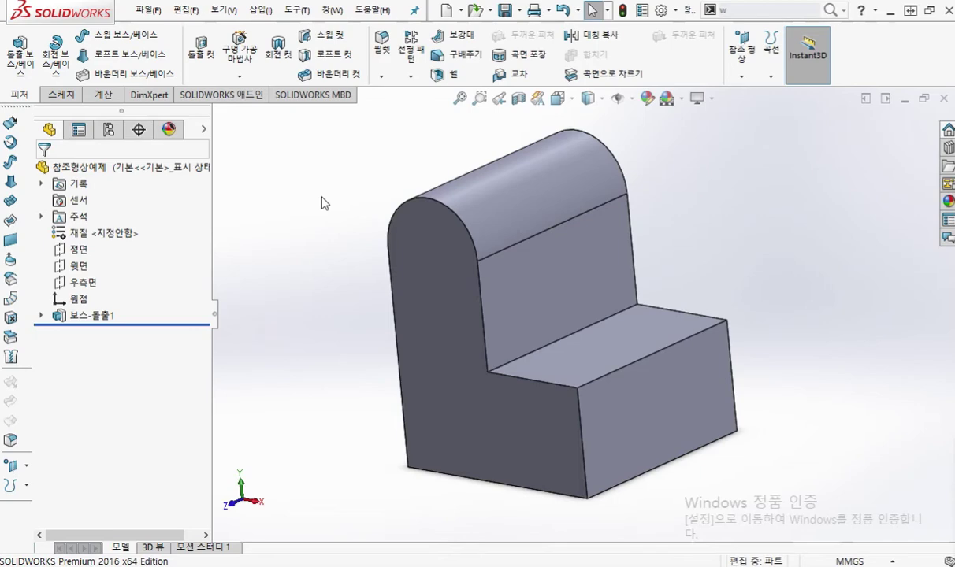
{"action": "key", "text": "ctrl+n"}
{"action": "key", "text": "Return"}
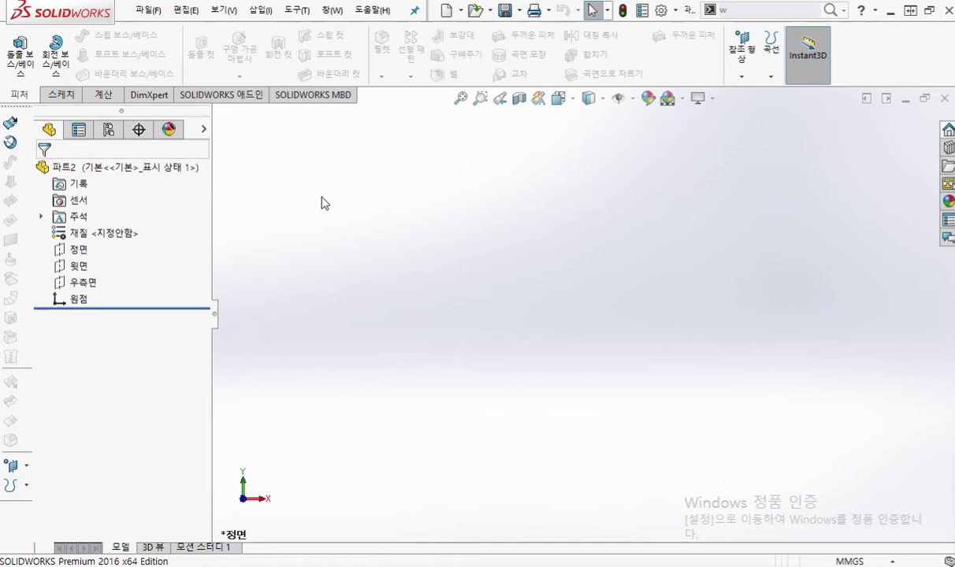
{"action": "left_click", "coordinate": [79, 249]}
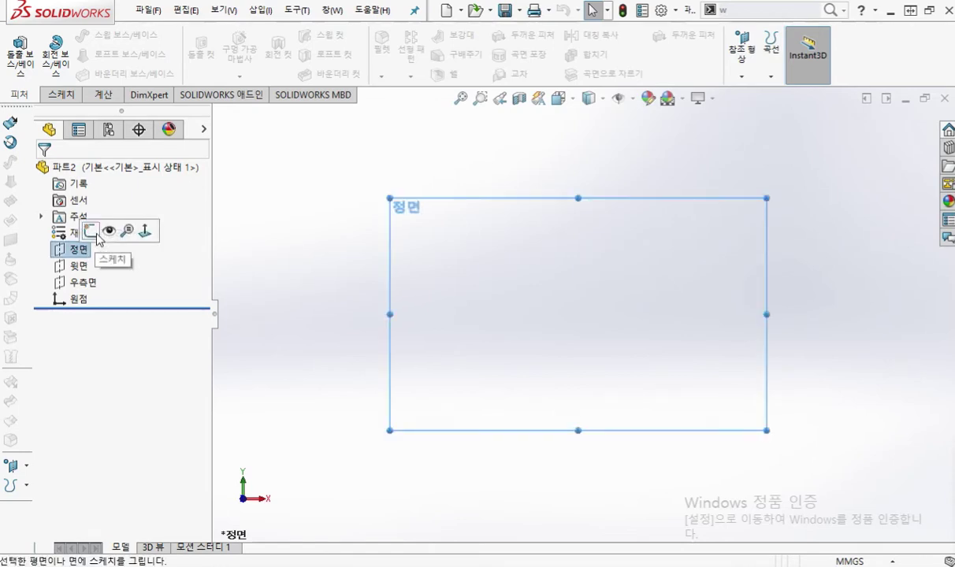
{"action": "left_click", "coordinate": [91, 231]}
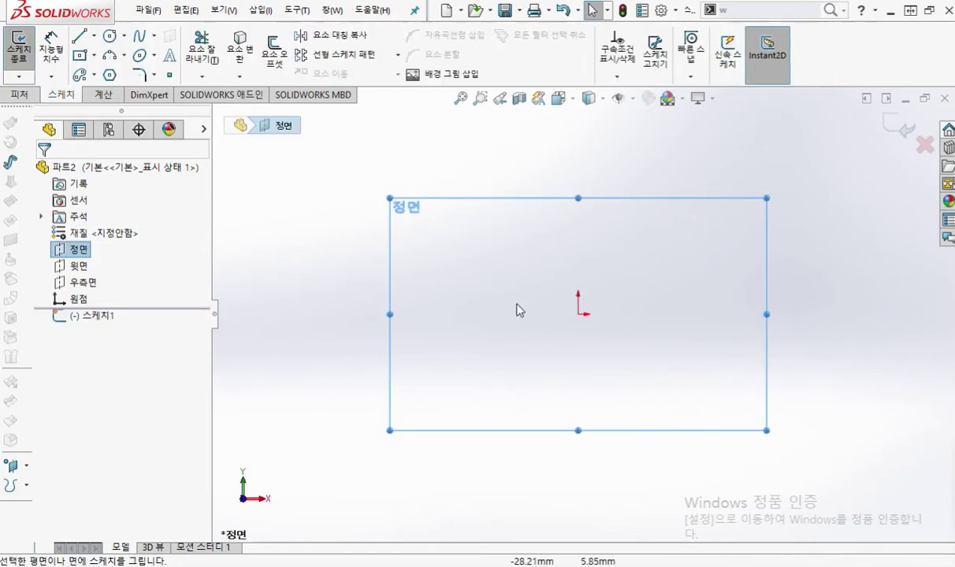
Draw in red a curved solid with a four-sided profile swept along an arc, beside the 정면 plane outline.
{"action": "mouse_move", "coordinate": [623, 287]}
{"action": "middle_mouse_down", "text": "ctrl"}
{"action": "mouse_move", "coordinate": [539, 311]}
{"action": "mouse_move", "coordinate": [472, 311]}
{"action": "middle_mouse_up", "text": "ctrl"}
{"action": "key", "text": "ctrl+shift+p"}
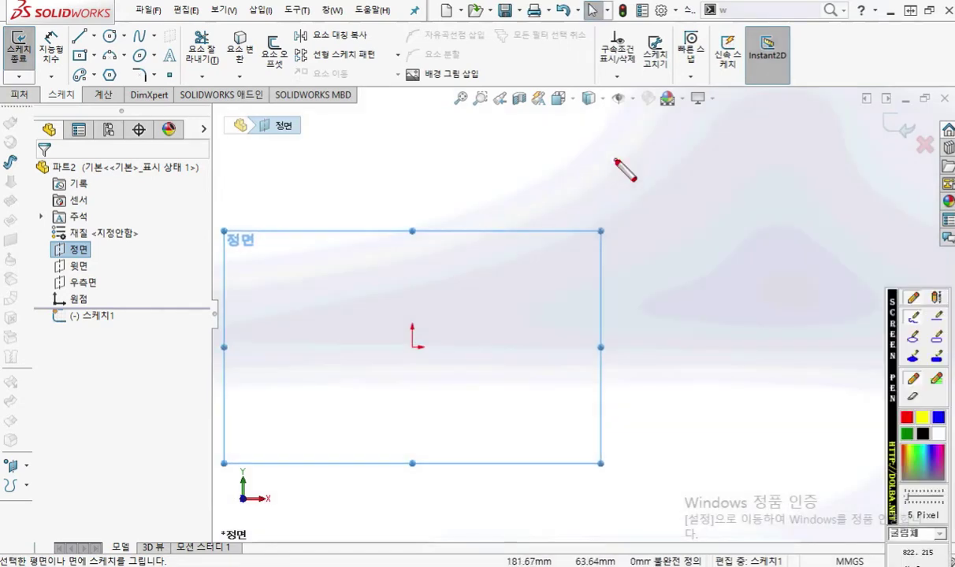
{"action": "mouse_move", "coordinate": [632, 124]}
{"action": "left_mouse_down"}
{"action": "mouse_move", "coordinate": [619, 180]}
{"action": "mouse_move", "coordinate": [670, 186]}
{"action": "left_mouse_up"}
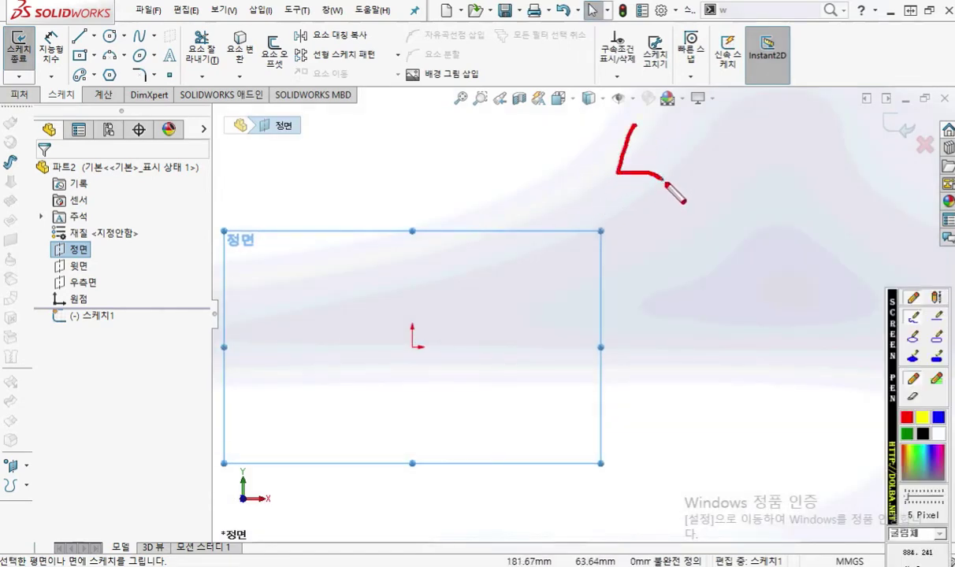
{"action": "left_click_drag", "start_coordinate": [642, 124], "coordinate": [672, 199]}
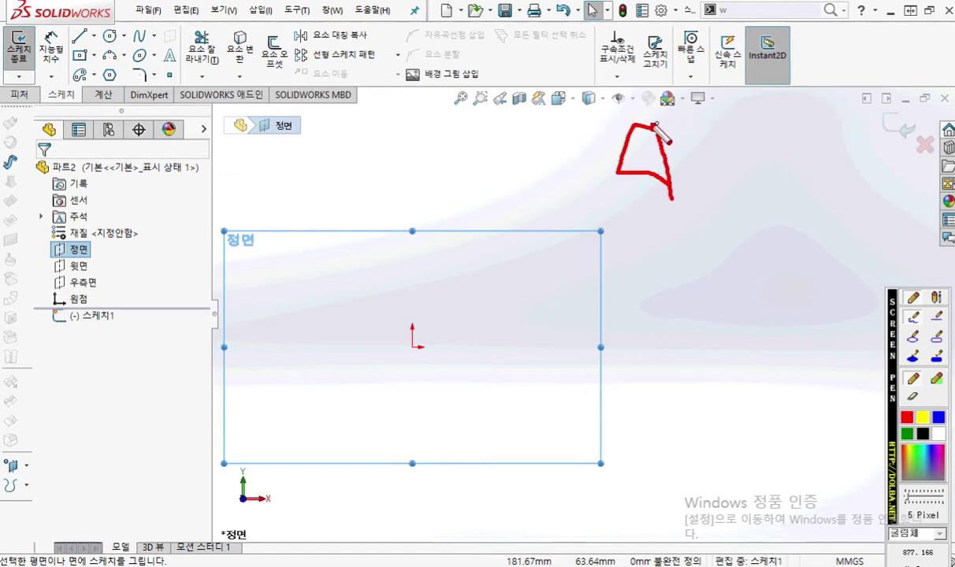
{"action": "left_click_drag", "start_coordinate": [644, 123], "coordinate": [826, 201]}
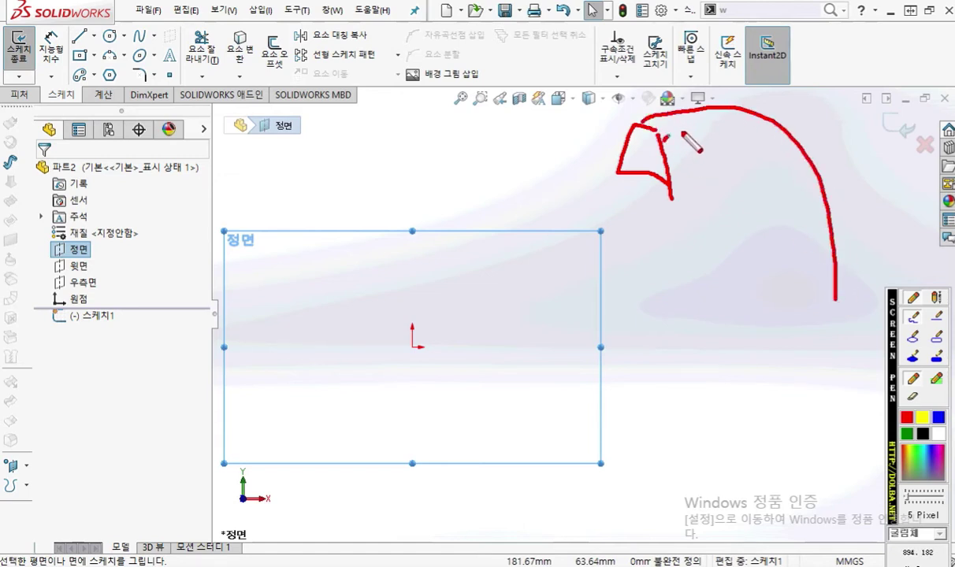
{"action": "left_click_drag", "start_coordinate": [658, 136], "coordinate": [806, 276]}
{"action": "mouse_move", "coordinate": [669, 186]}
{"action": "left_mouse_down"}
{"action": "mouse_move", "coordinate": [772, 246]}
{"action": "mouse_move", "coordinate": [785, 314]}
{"action": "left_mouse_up"}
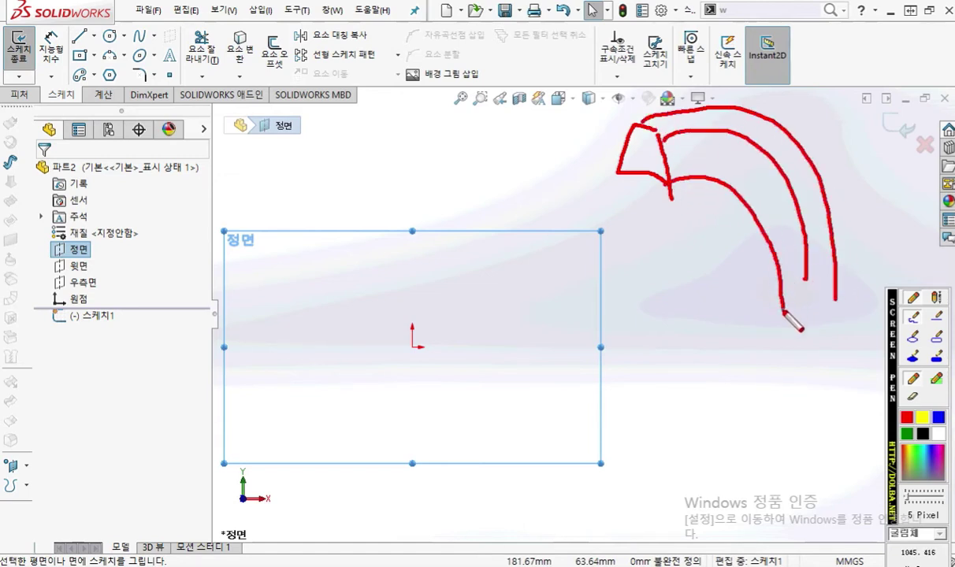
{"action": "left_click_drag", "start_coordinate": [806, 279], "coordinate": [812, 331]}
{"action": "mouse_move", "coordinate": [779, 297]}
{"action": "left_mouse_down"}
{"action": "mouse_move", "coordinate": [817, 336]}
{"action": "mouse_move", "coordinate": [833, 290]}
{"action": "left_mouse_up"}
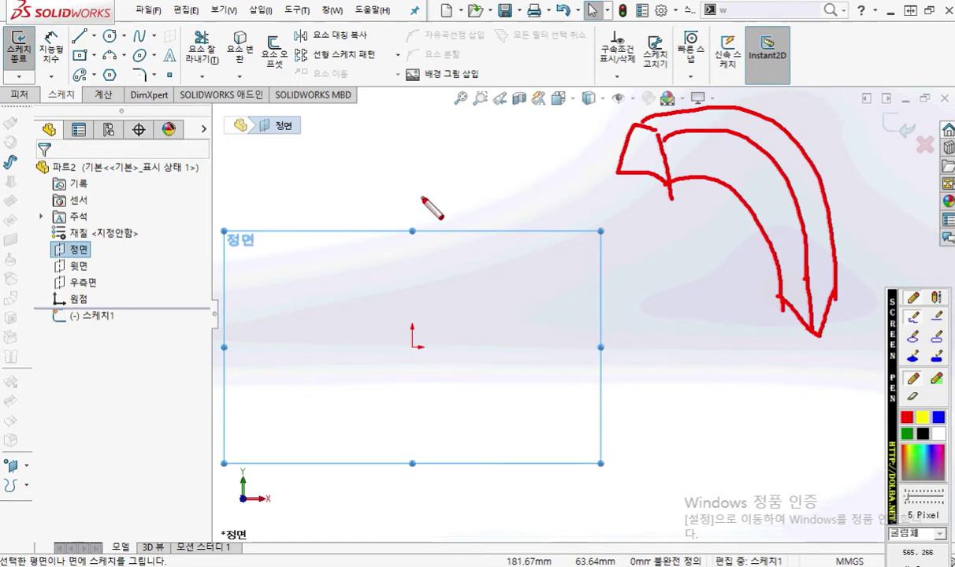
Draw a red arc marked 1 and 2 at its ends and 3 midway, circle the arc tool, and clear the marks.
{"action": "mouse_move", "coordinate": [429, 187]}
{"action": "left_mouse_down"}
{"action": "mouse_move", "coordinate": [606, 324]}
{"action": "mouse_move", "coordinate": [602, 410]}
{"action": "left_mouse_up"}
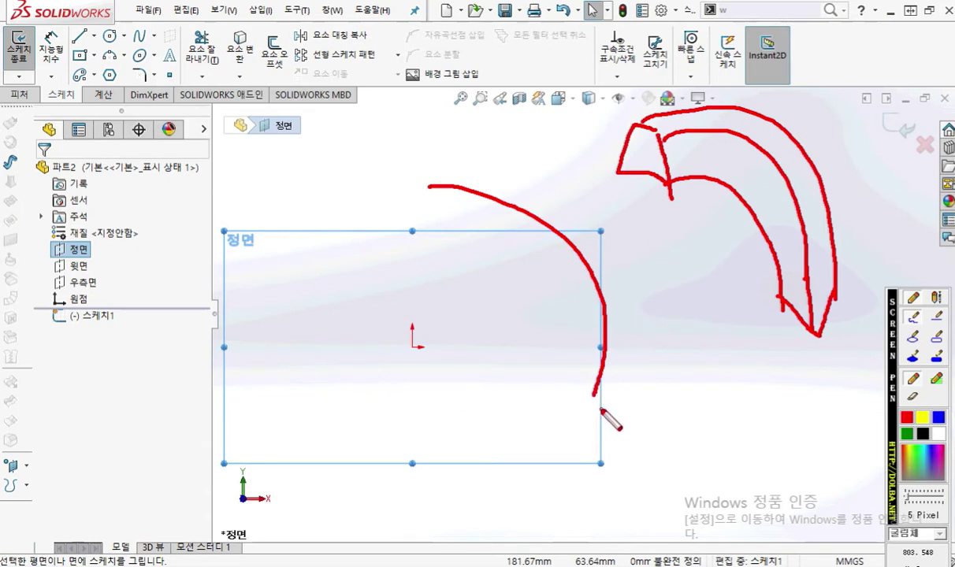
{"action": "mouse_move", "coordinate": [123, 72]}
{"action": "left_mouse_down"}
{"action": "mouse_move", "coordinate": [94, 52]}
{"action": "mouse_move", "coordinate": [126, 69]}
{"action": "left_mouse_up"}
{"action": "left_click_drag", "start_coordinate": [415, 167], "coordinate": [410, 204]}
{"action": "mouse_move", "coordinate": [589, 415]}
{"action": "left_mouse_down"}
{"action": "mouse_move", "coordinate": [604, 434]}
{"action": "mouse_move", "coordinate": [624, 435]}
{"action": "left_mouse_up"}
{"action": "left_click_drag", "start_coordinate": [608, 401], "coordinate": [623, 451]}
{"action": "mouse_move", "coordinate": [582, 235]}
{"action": "left_mouse_down"}
{"action": "mouse_move", "coordinate": [614, 258]}
{"action": "mouse_move", "coordinate": [605, 272]}
{"action": "left_mouse_up"}
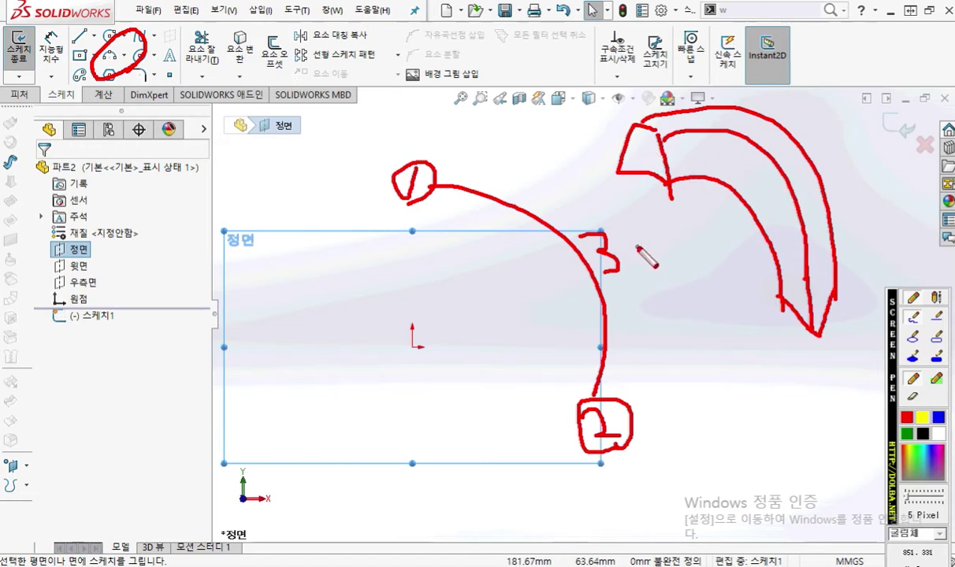
{"action": "key", "text": "Escape"}
Sketch a three-point arc of about 114 mm radius, up and to the side of the origin, and exit the sketch.
{"action": "left_click", "coordinate": [673, 244]}
{"action": "middle_click_drag", "start_coordinate": [609, 288], "coordinate": [564, 276], "text": "ctrl"}
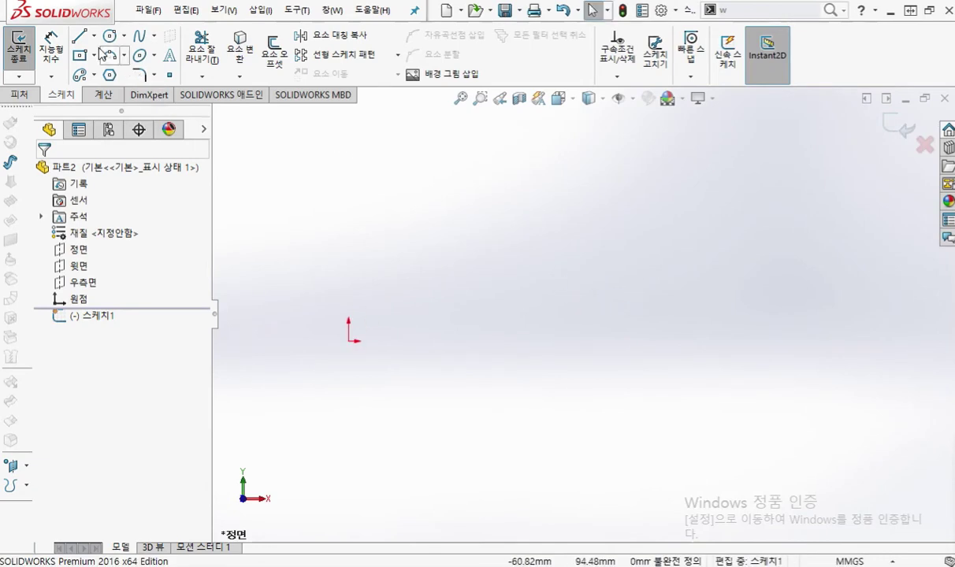
{"action": "left_click", "coordinate": [123, 55]}
{"action": "left_click", "coordinate": [141, 111]}
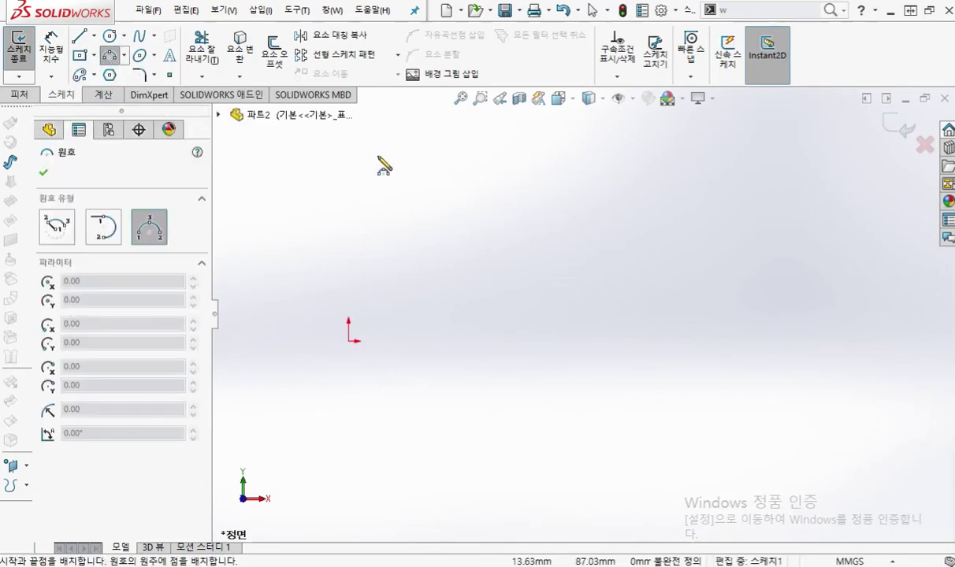
{"action": "mouse_move", "coordinate": [462, 166]}
{"action": "left_mouse_down"}
{"action": "mouse_move", "coordinate": [654, 343]}
{"action": "mouse_move", "coordinate": [661, 379]}
{"action": "left_mouse_up"}
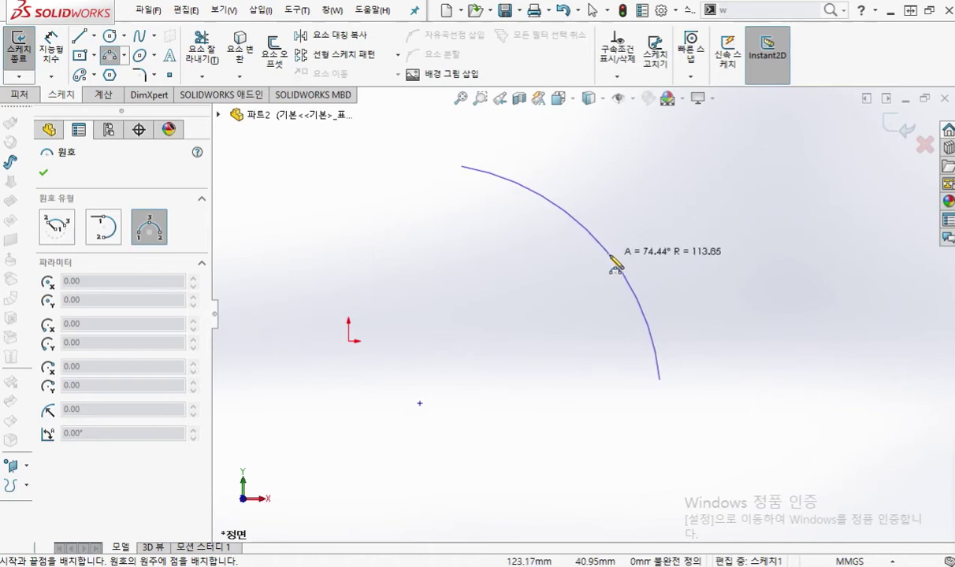
{"action": "left_click", "coordinate": [616, 266]}
{"action": "right_click", "coordinate": [725, 224]}
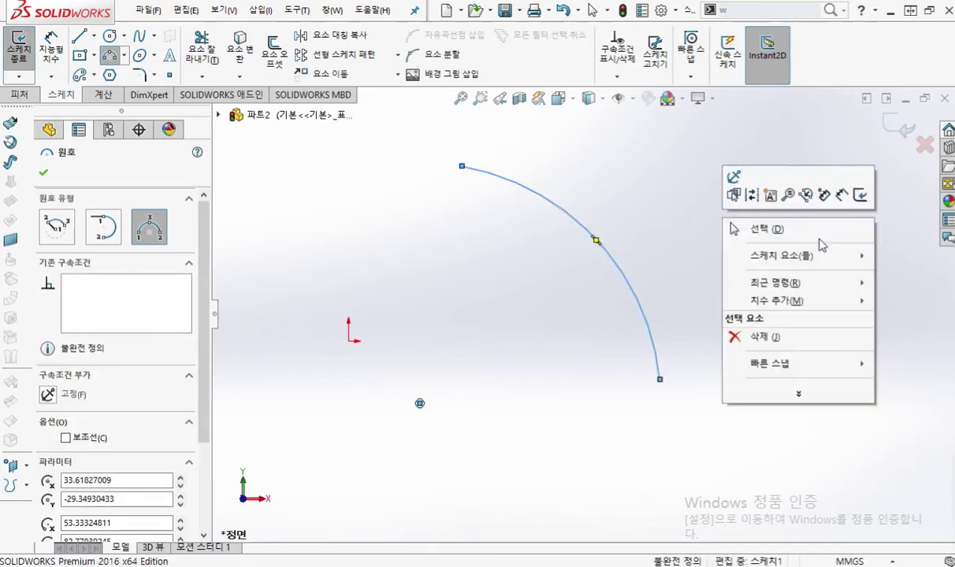
{"action": "left_click", "coordinate": [798, 230]}
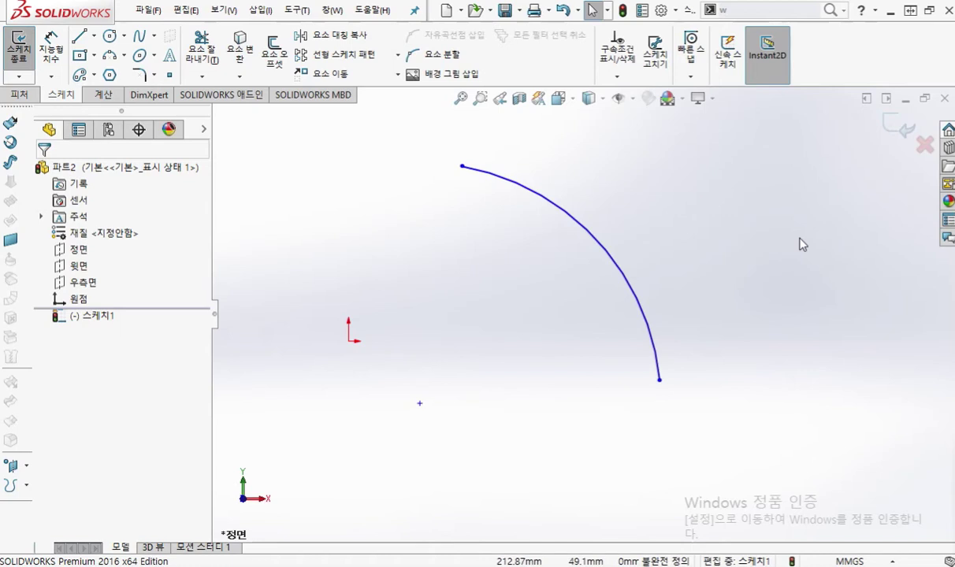
{"action": "right_click", "coordinate": [749, 153]}
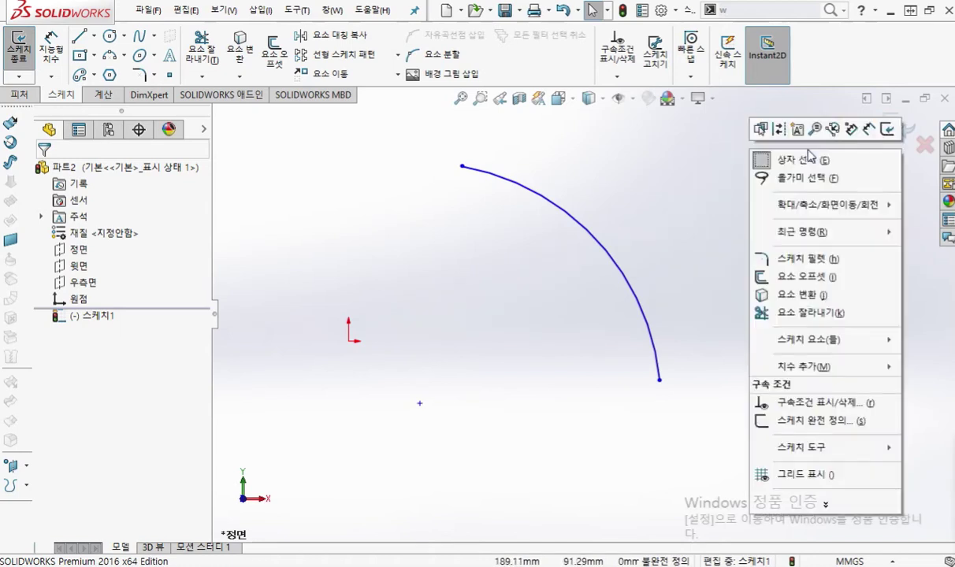
{"action": "left_click", "coordinate": [888, 128]}
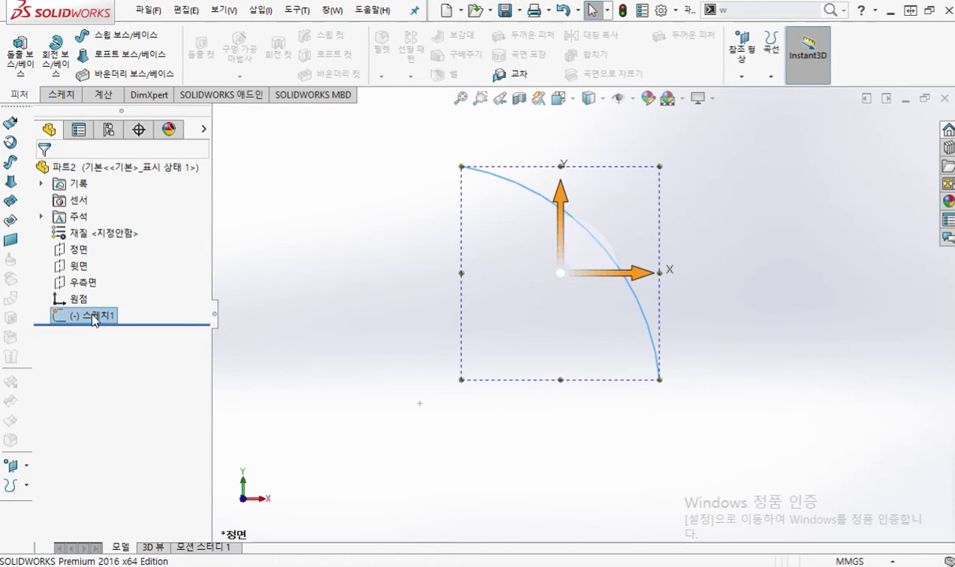
Rename the arc sketch as path.
{"action": "left_click", "coordinate": [357, 279]}
{"action": "left_click", "coordinate": [60, 318]}
{"action": "key", "text": "F2"}
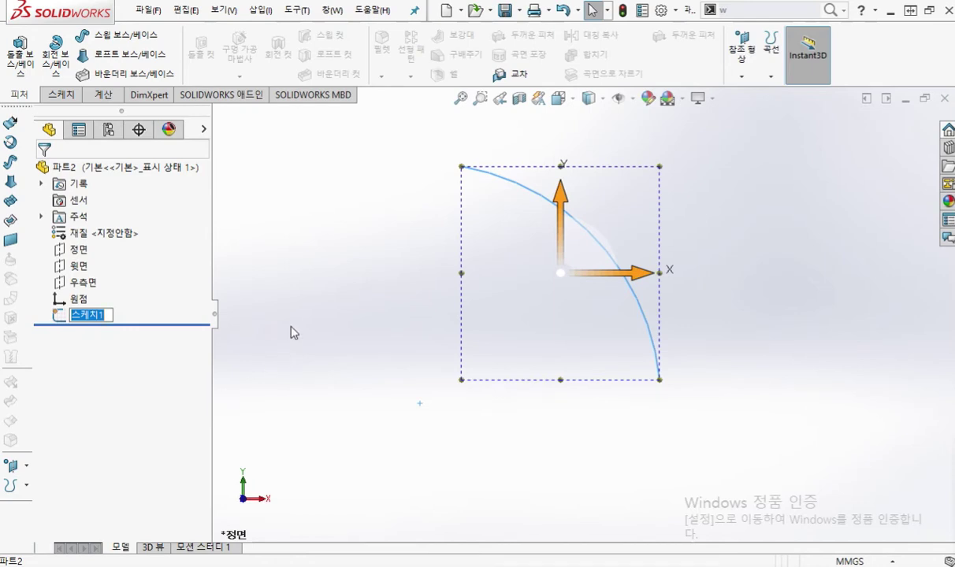
{"action": "left_click", "coordinate": [182, 301]}
{"action": "left_click", "coordinate": [91, 320]}
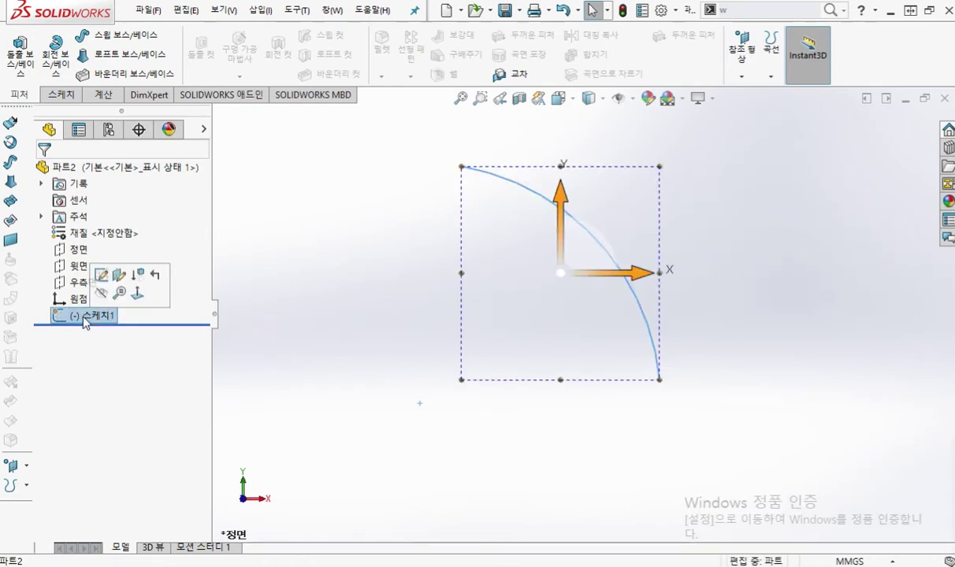
{"action": "left_click", "coordinate": [85, 318]}
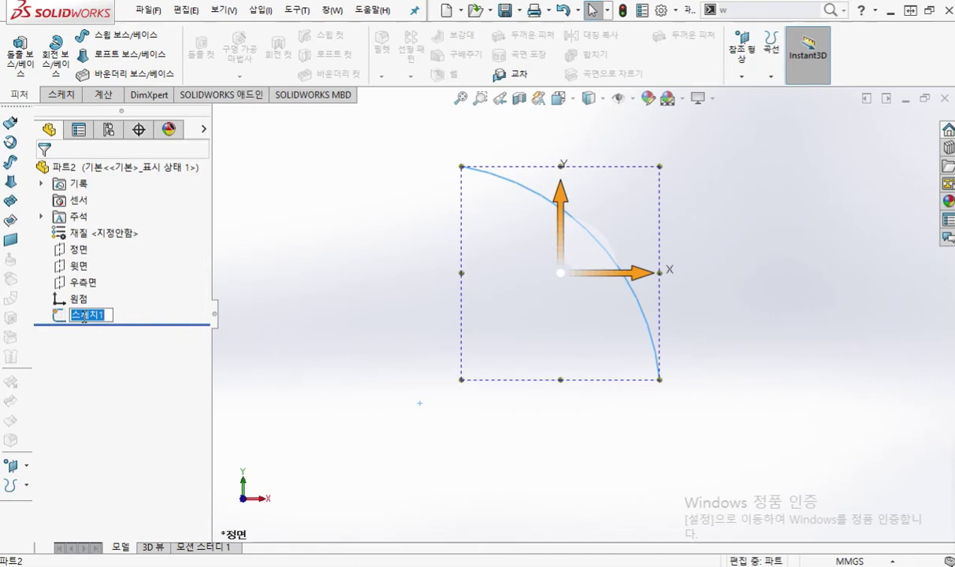
{"action": "type", "text": "path"}
{"action": "key", "text": "Return"}
Write path in red beside the renamed sketch, clear the writing and deselect the sketch.
{"action": "key", "text": "F12"}
{"action": "left_click_drag", "start_coordinate": [119, 278], "coordinate": [122, 334]}
{"action": "mouse_move", "coordinate": [123, 281]}
{"action": "left_mouse_down"}
{"action": "mouse_move", "coordinate": [164, 276]}
{"action": "mouse_move", "coordinate": [178, 261]}
{"action": "mouse_move", "coordinate": [207, 265]}
{"action": "mouse_move", "coordinate": [245, 234]}
{"action": "mouse_move", "coordinate": [247, 290]}
{"action": "left_mouse_up"}
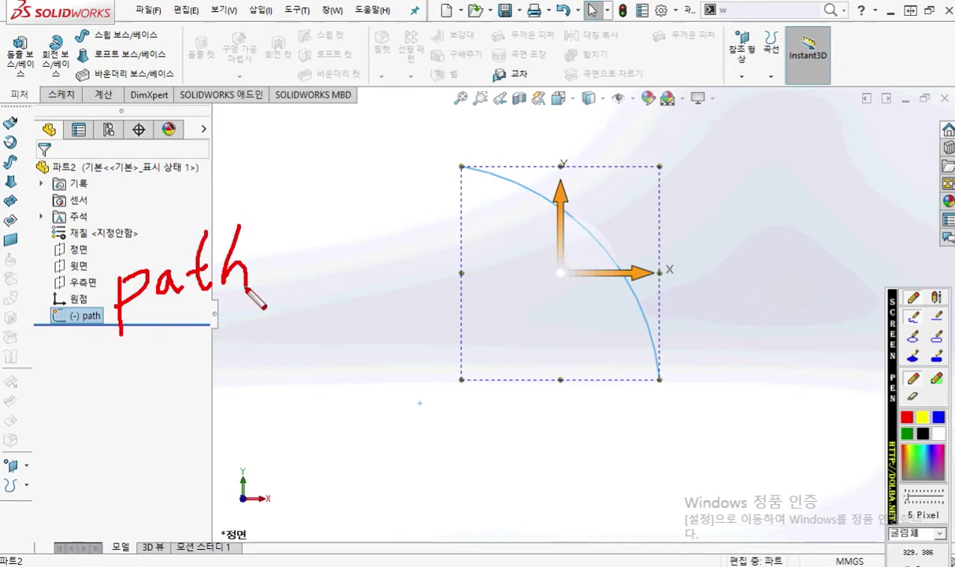
{"action": "key", "text": "Escape"}
{"action": "left_click", "coordinate": [347, 296]}
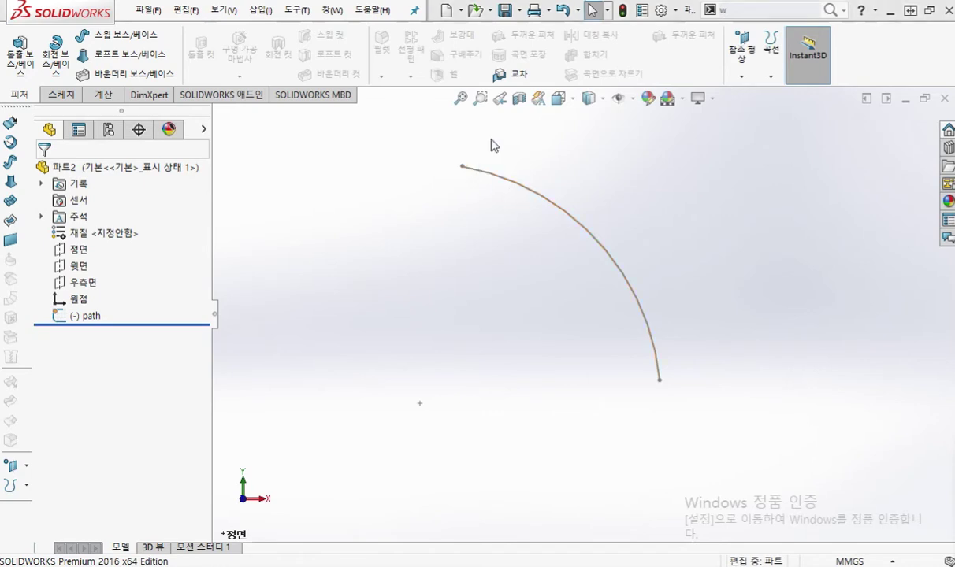
Mark the plane line at the arc's start, the sweep direction, the default planes and a baseline below the arc, and clear the marks.
{"action": "key", "text": "F12"}
{"action": "left_click_drag", "start_coordinate": [483, 128], "coordinate": [436, 212]}
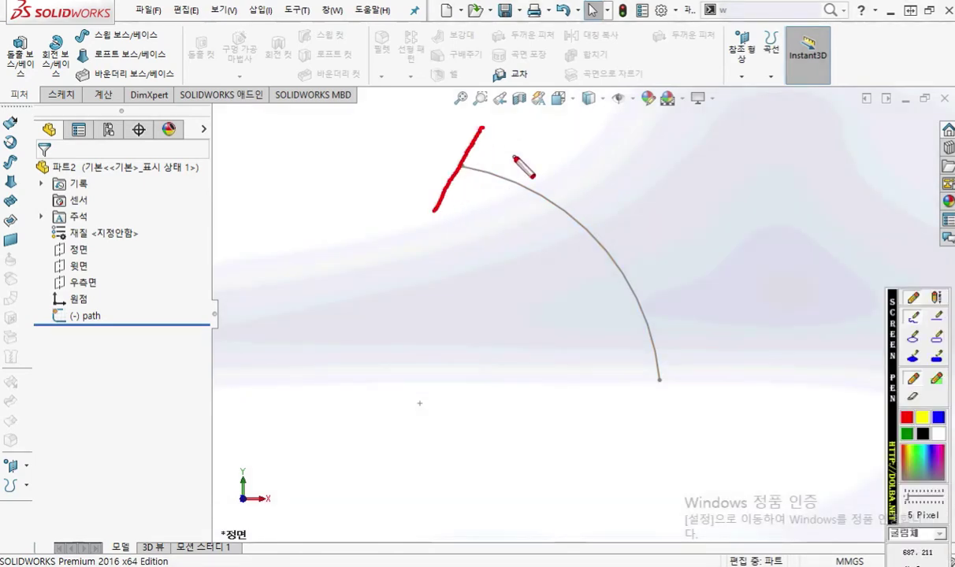
{"action": "mouse_move", "coordinate": [504, 155]}
{"action": "left_mouse_down"}
{"action": "mouse_move", "coordinate": [633, 257]}
{"action": "mouse_move", "coordinate": [648, 290]}
{"action": "mouse_move", "coordinate": [666, 246]}
{"action": "left_mouse_up"}
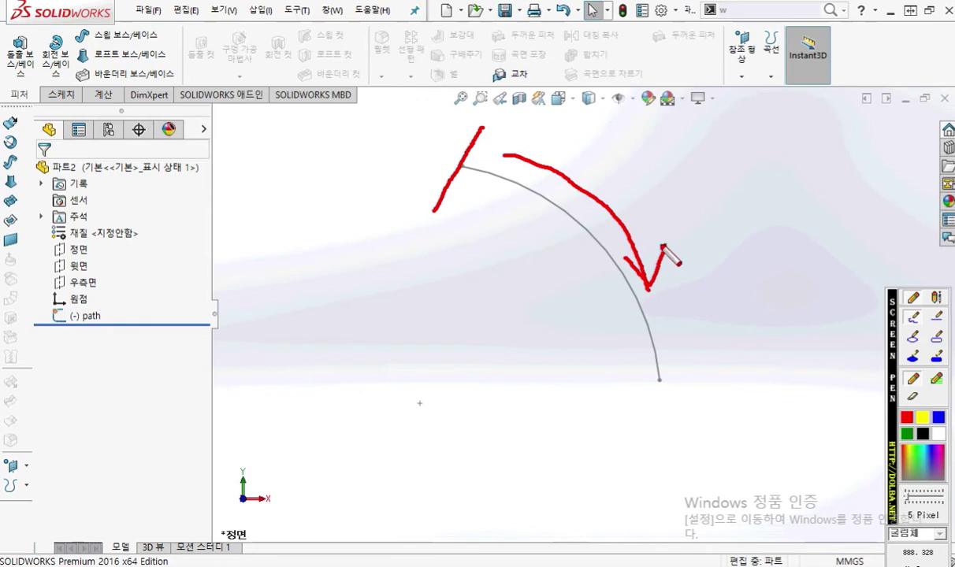
{"action": "left_click_drag", "start_coordinate": [36, 278], "coordinate": [140, 273]}
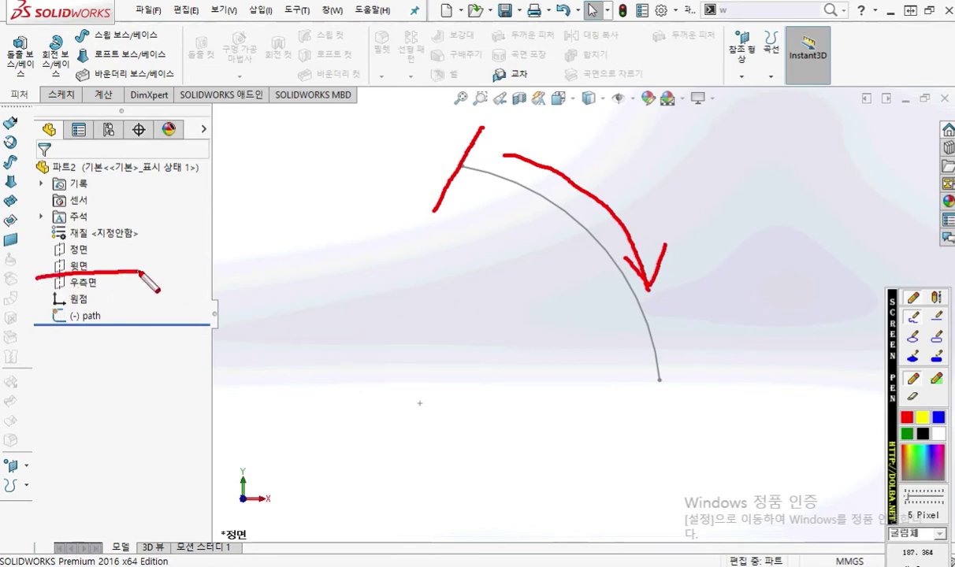
{"action": "left_click_drag", "start_coordinate": [414, 435], "coordinate": [800, 432]}
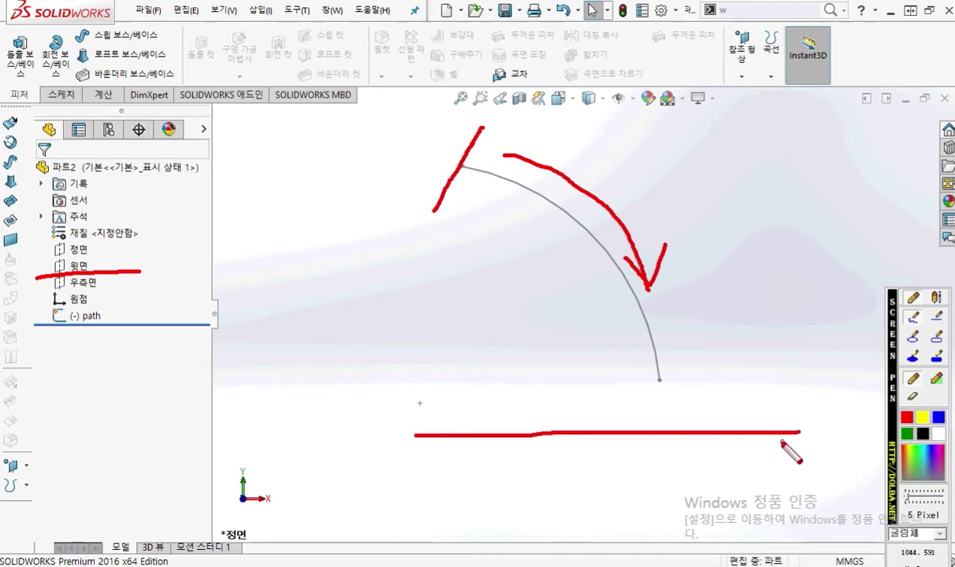
{"action": "mouse_move", "coordinate": [656, 371]}
{"action": "left_mouse_down"}
{"action": "mouse_move", "coordinate": [653, 355]}
{"action": "mouse_move", "coordinate": [659, 362]}
{"action": "mouse_move", "coordinate": [632, 420]}
{"action": "left_mouse_up"}
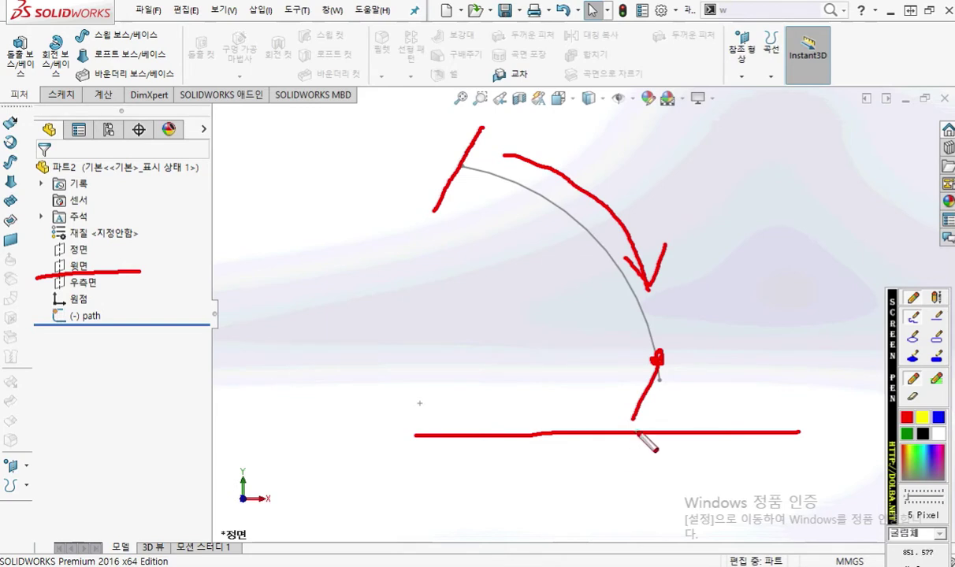
{"action": "key", "text": "Escape"}
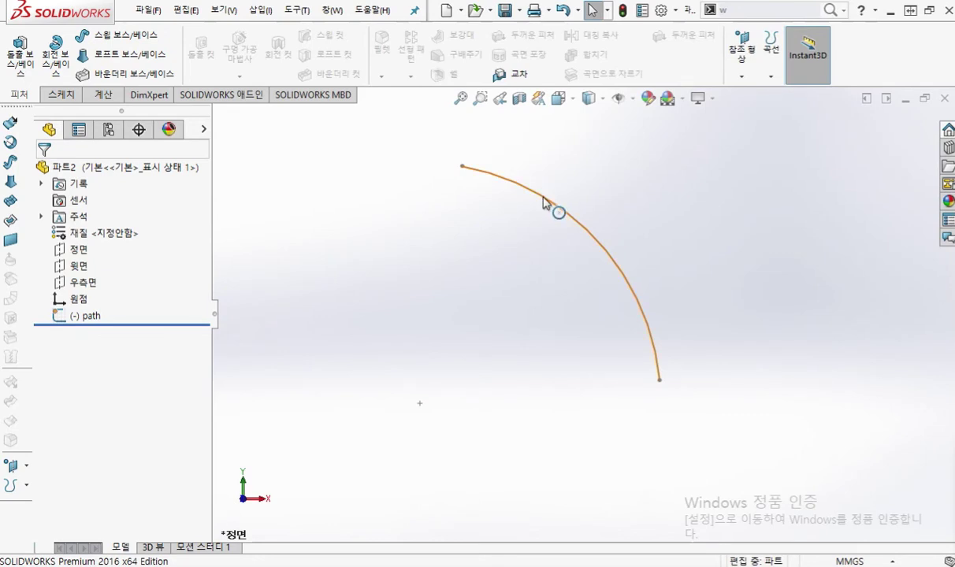
Circle the arc's upper endpoint and outline a plane around it in red, and clear the marks.
{"action": "key", "text": "F12"}
{"action": "left_click_drag", "start_coordinate": [465, 173], "coordinate": [464, 166]}
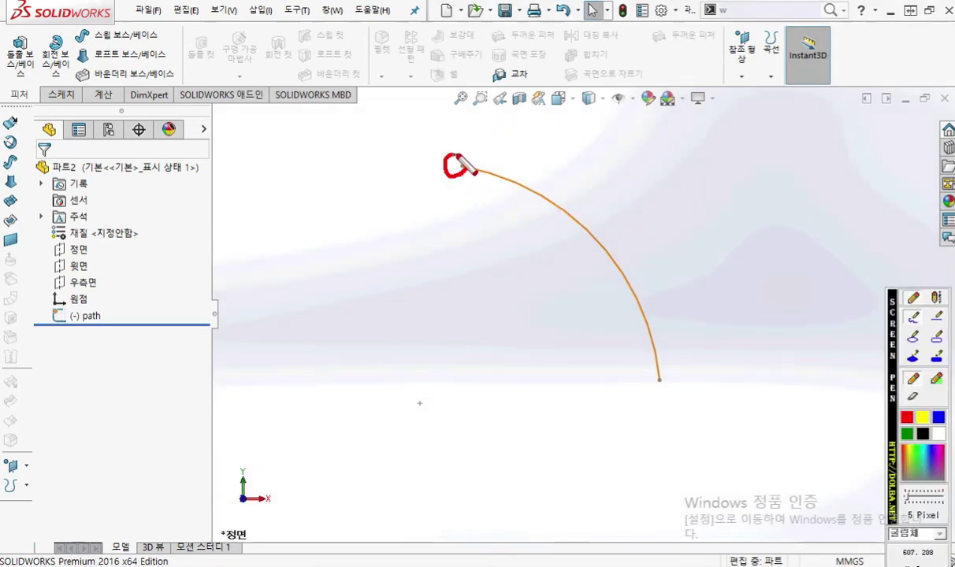
{"action": "mouse_move", "coordinate": [487, 107]}
{"action": "left_mouse_down"}
{"action": "mouse_move", "coordinate": [436, 141]}
{"action": "mouse_move", "coordinate": [418, 227]}
{"action": "mouse_move", "coordinate": [475, 207]}
{"action": "mouse_move", "coordinate": [504, 98]}
{"action": "left_mouse_up"}
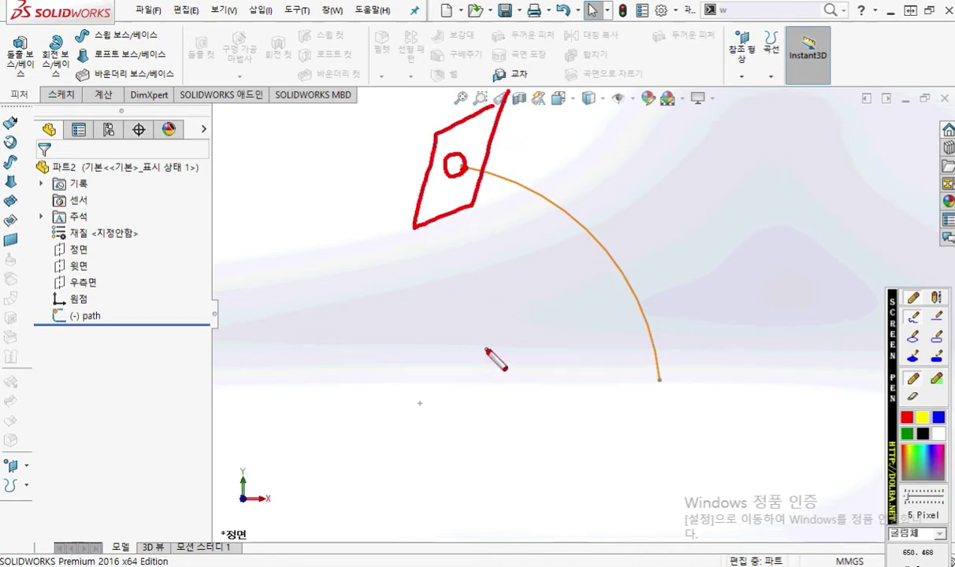
{"action": "right_click", "coordinate": [665, 113]}
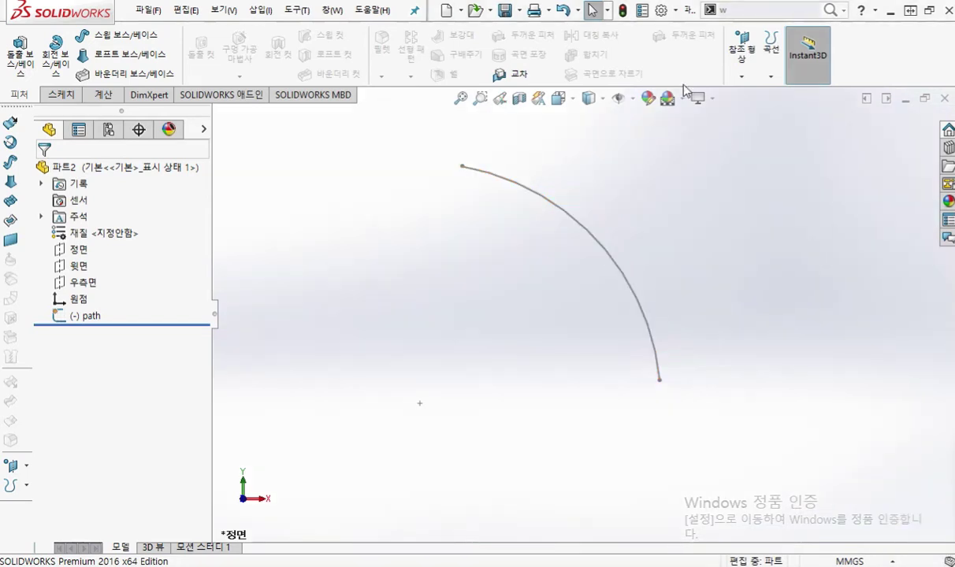
Create a reference plane perpendicular to the path arc and coincident with its upper endpoint.
{"action": "left_click", "coordinate": [741, 52]}
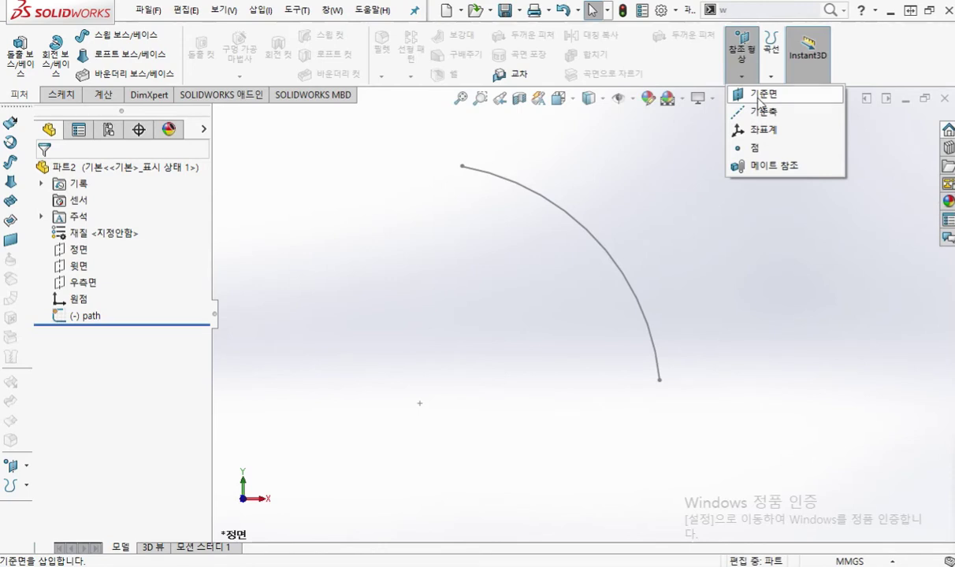
{"action": "left_click", "coordinate": [759, 96]}
{"action": "mouse_move", "coordinate": [625, 215]}
{"action": "left_mouse_down"}
{"action": "mouse_move", "coordinate": [628, 264]}
{"action": "mouse_move", "coordinate": [651, 265]}
{"action": "mouse_move", "coordinate": [604, 225]}
{"action": "mouse_move", "coordinate": [589, 229]}
{"action": "mouse_move", "coordinate": [579, 204]}
{"action": "mouse_move", "coordinate": [602, 213]}
{"action": "mouse_move", "coordinate": [587, 235]}
{"action": "left_mouse_up"}
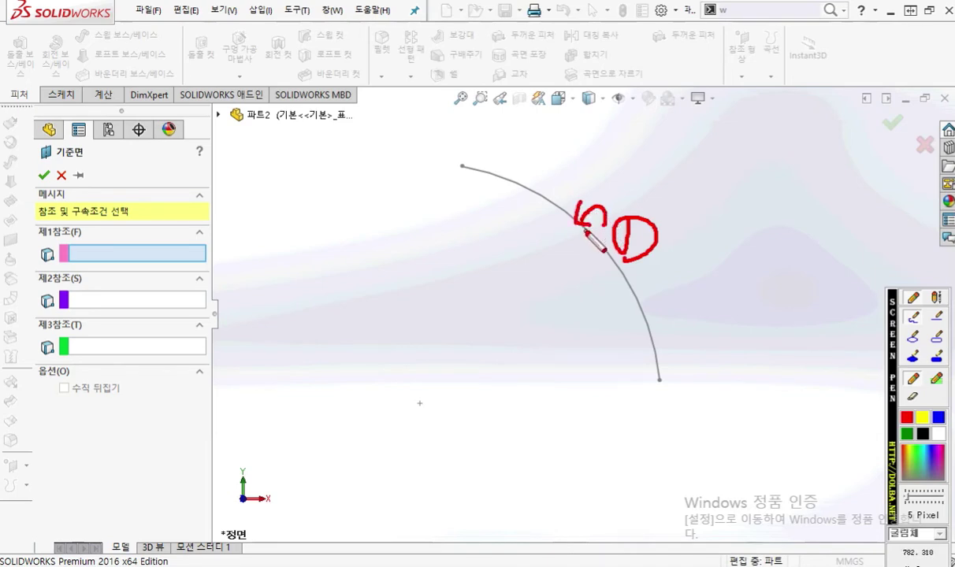
{"action": "mouse_move", "coordinate": [381, 204]}
{"action": "left_mouse_down"}
{"action": "mouse_move", "coordinate": [395, 220]}
{"action": "mouse_move", "coordinate": [418, 212]}
{"action": "mouse_move", "coordinate": [460, 167]}
{"action": "left_mouse_up"}
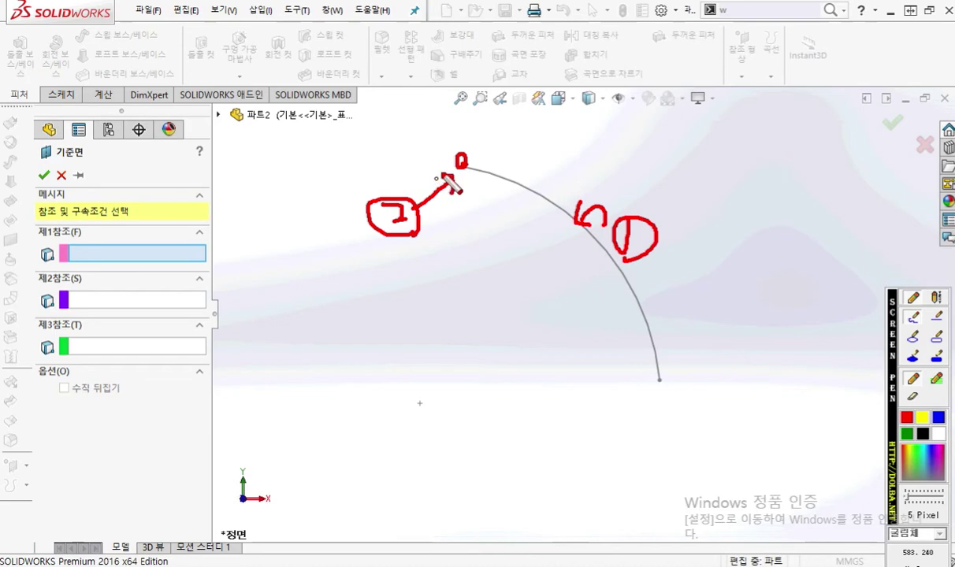
{"action": "key", "text": "Escape"}
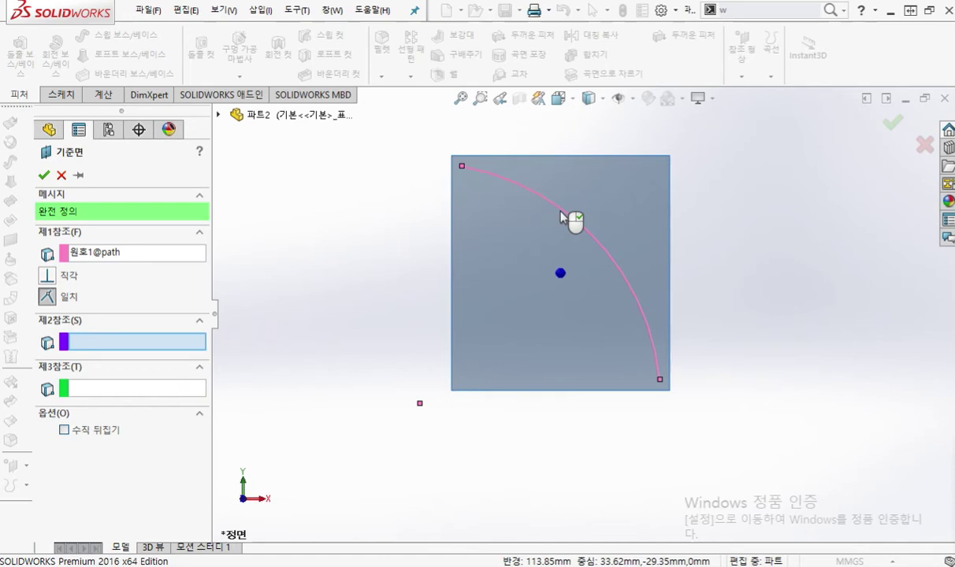
{"action": "left_click", "coordinate": [462, 168]}
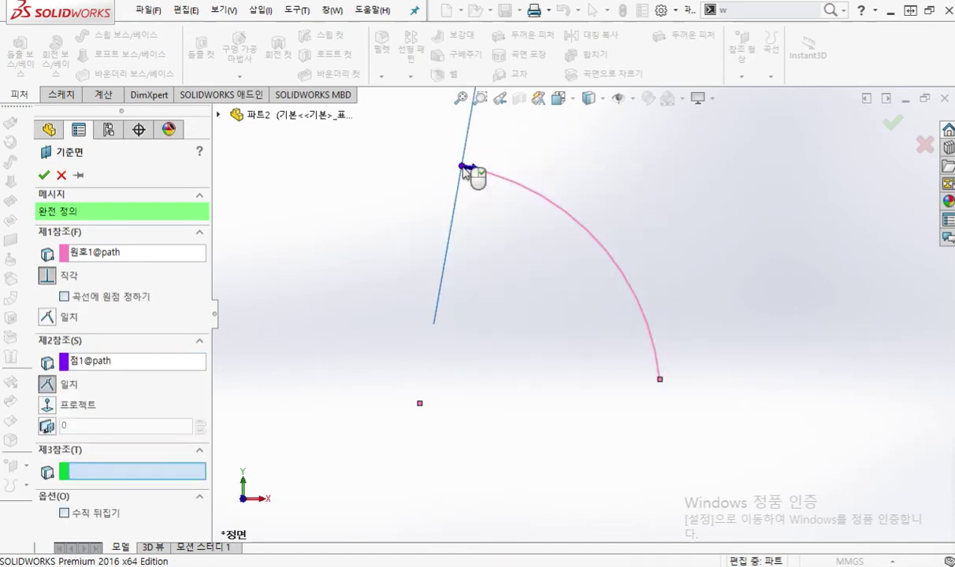
{"action": "mouse_move", "coordinate": [504, 266]}
{"action": "middle_mouse_down"}
{"action": "mouse_move", "coordinate": [496, 251]}
{"action": "mouse_move", "coordinate": [488, 261]}
{"action": "mouse_move", "coordinate": [506, 257]}
{"action": "mouse_move", "coordinate": [495, 268]}
{"action": "middle_mouse_up"}
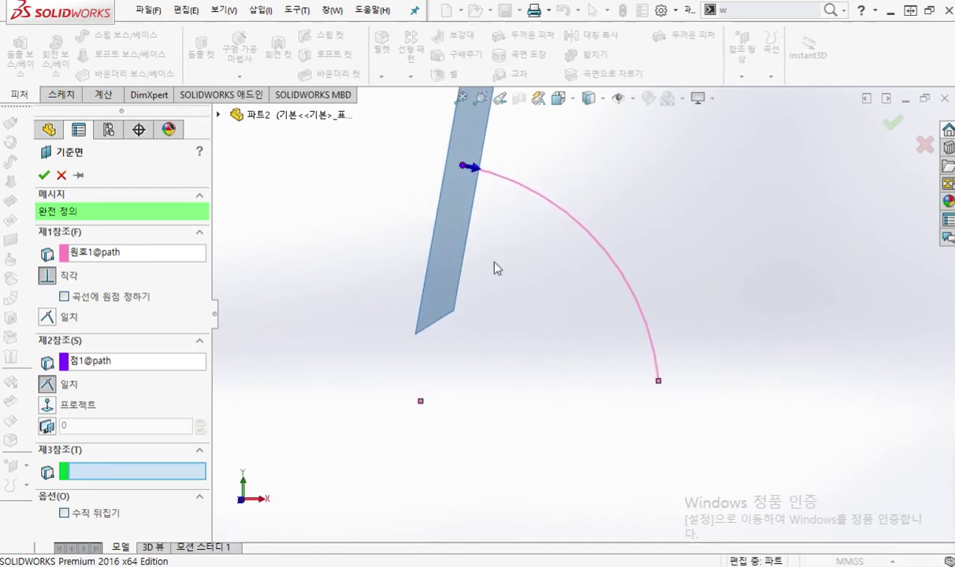
{"action": "key", "text": "Return"}
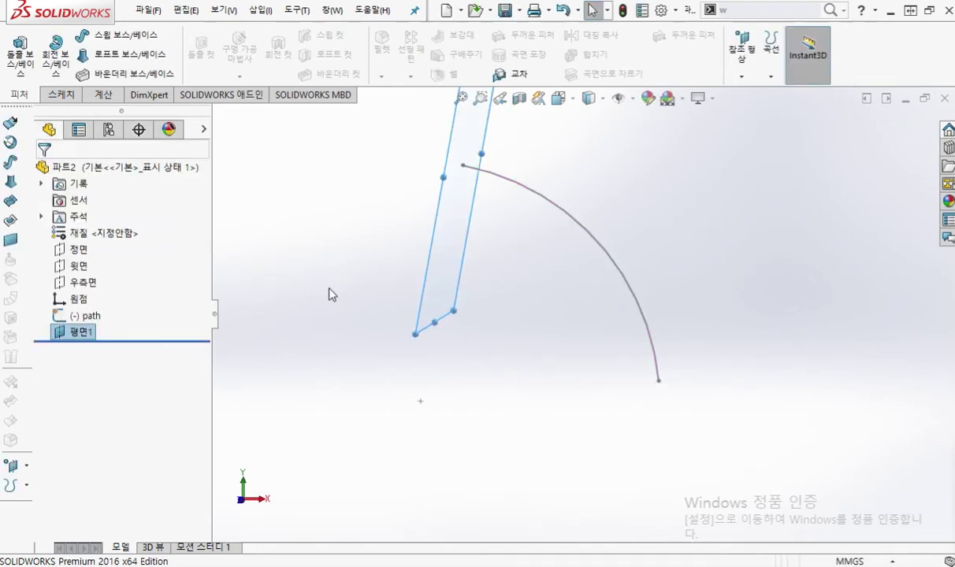
Start a sketch on the new reference plane and view it face-on.
{"action": "right_click", "coordinate": [88, 336]}
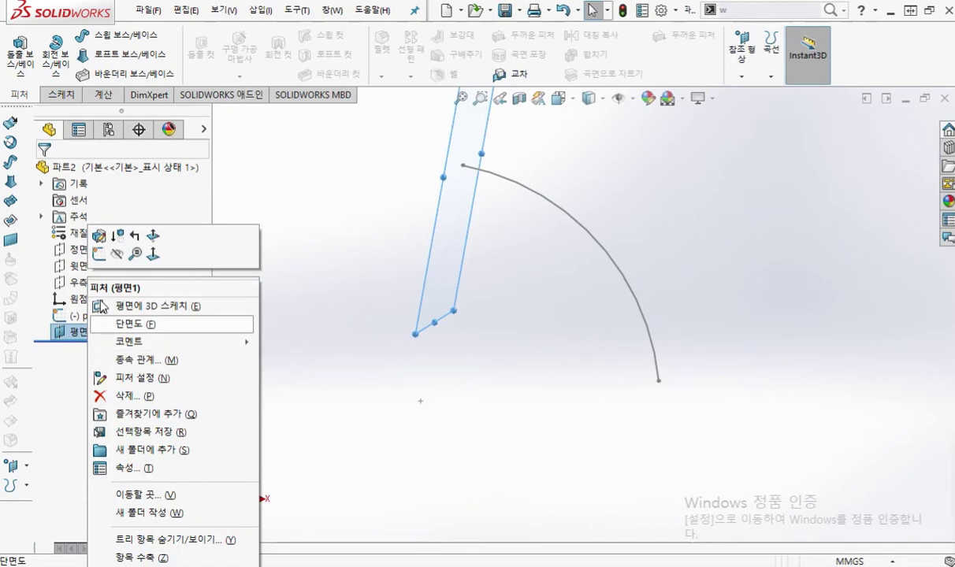
{"action": "left_click", "coordinate": [98, 254]}
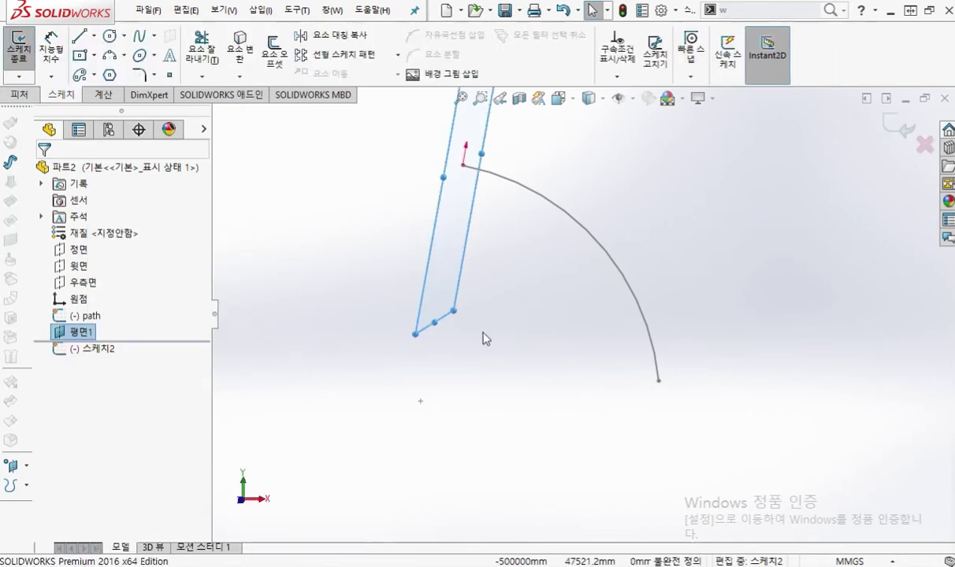
{"action": "key", "text": "ctrl+8"}
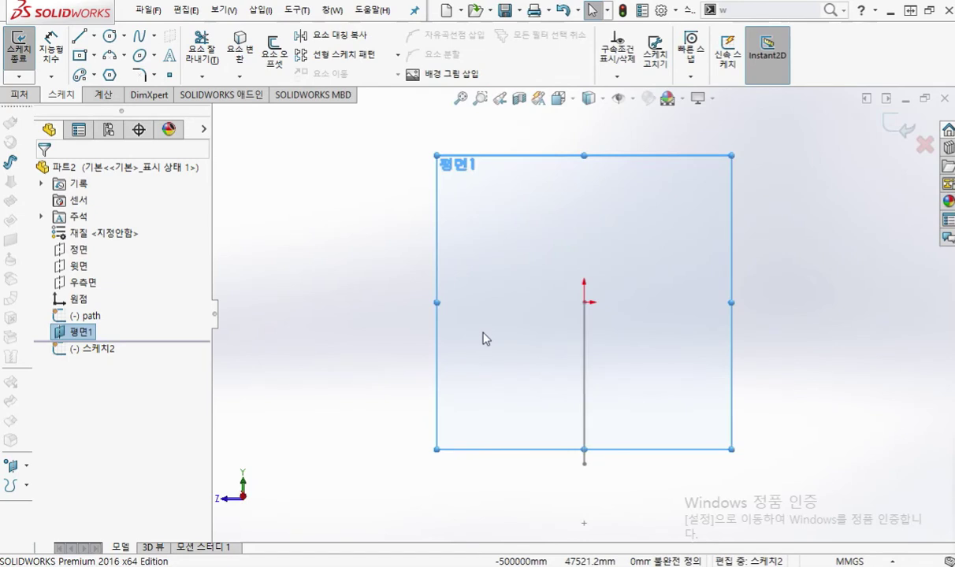
{"action": "key", "text": "ctrl+2"}
Circle the Polygon tool and write 3 in red, clear the marks and start a polygon with its side count ready for editing.
{"action": "mouse_move", "coordinate": [123, 84]}
{"action": "left_mouse_down"}
{"action": "mouse_move", "coordinate": [134, 79]}
{"action": "mouse_move", "coordinate": [137, 93]}
{"action": "left_mouse_up"}
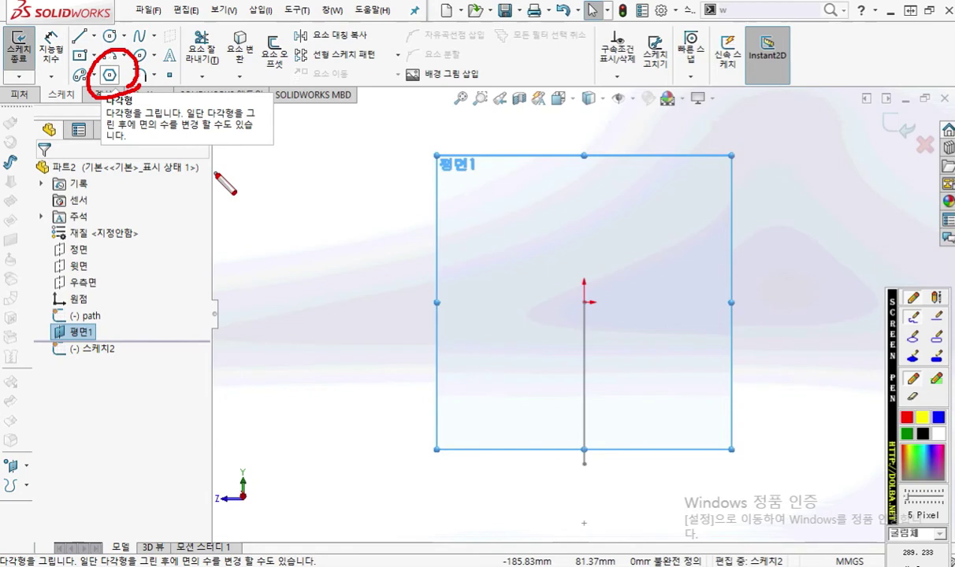
{"action": "mouse_move", "coordinate": [207, 162]}
{"action": "left_mouse_down"}
{"action": "mouse_move", "coordinate": [241, 195]}
{"action": "mouse_move", "coordinate": [207, 202]}
{"action": "left_mouse_up"}
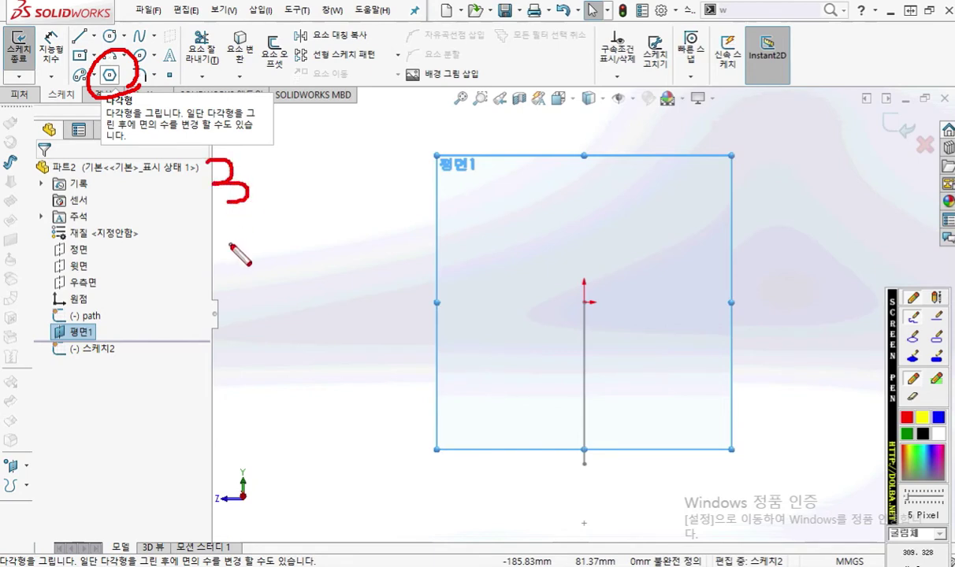
{"action": "key", "text": "Escape"}
{"action": "left_click", "coordinate": [110, 75]}
{"action": "double_click", "coordinate": [85, 256]}
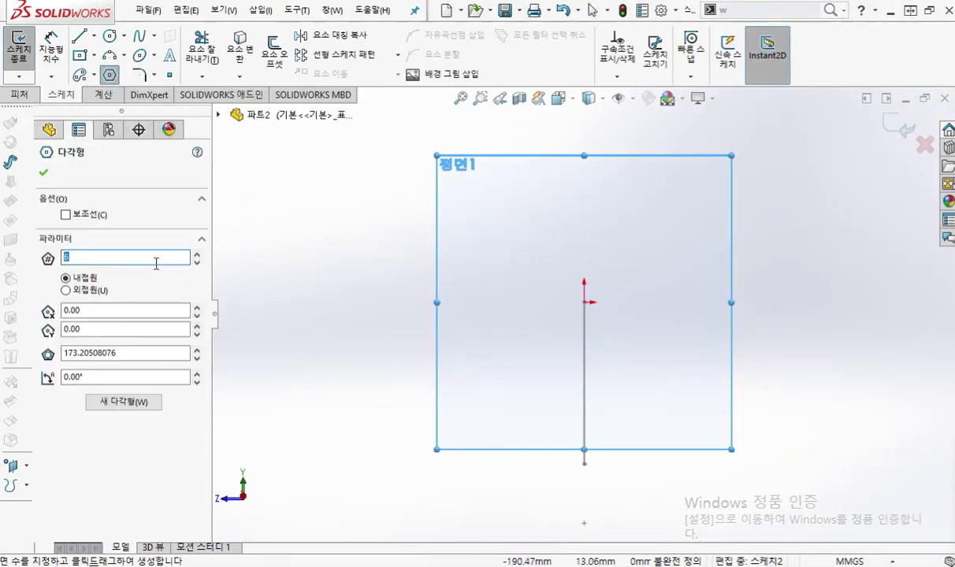
Write 3 at the side count, mark the centre and corner points of a triangle in red, and clear the marks.
{"action": "key", "text": "F12"}
{"action": "mouse_move", "coordinate": [98, 241]}
{"action": "left_mouse_down"}
{"action": "mouse_move", "coordinate": [116, 242]}
{"action": "mouse_move", "coordinate": [115, 272]}
{"action": "left_mouse_up"}
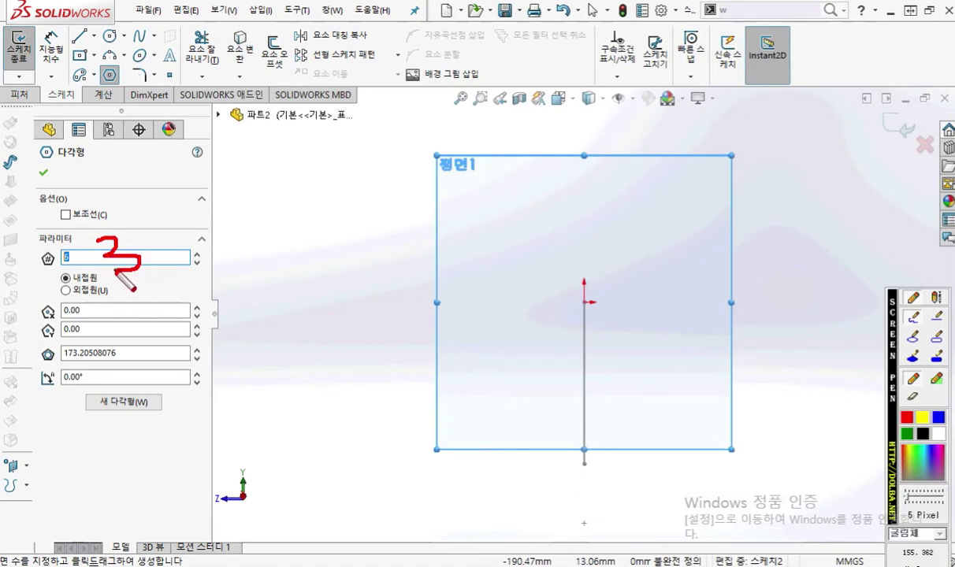
{"action": "left_click", "coordinate": [475, 268]}
{"action": "left_click_drag", "start_coordinate": [452, 261], "coordinate": [452, 285]}
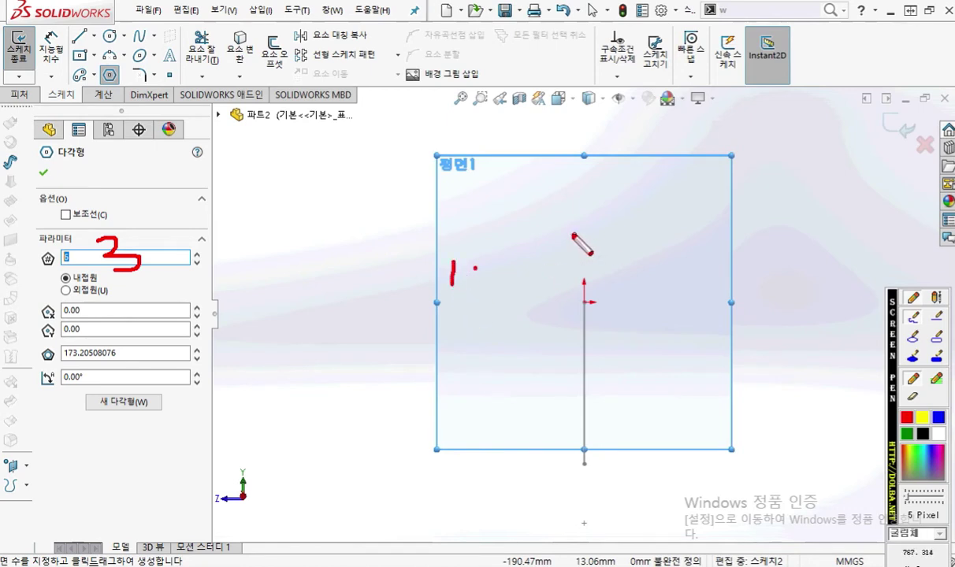
{"action": "left_click", "coordinate": [519, 302]}
{"action": "left_click_drag", "start_coordinate": [530, 291], "coordinate": [554, 317]}
{"action": "mouse_move", "coordinate": [476, 210]}
{"action": "left_mouse_down"}
{"action": "mouse_move", "coordinate": [521, 301]}
{"action": "mouse_move", "coordinate": [437, 302]}
{"action": "mouse_move", "coordinate": [446, 249]}
{"action": "mouse_move", "coordinate": [471, 208]}
{"action": "left_mouse_up"}
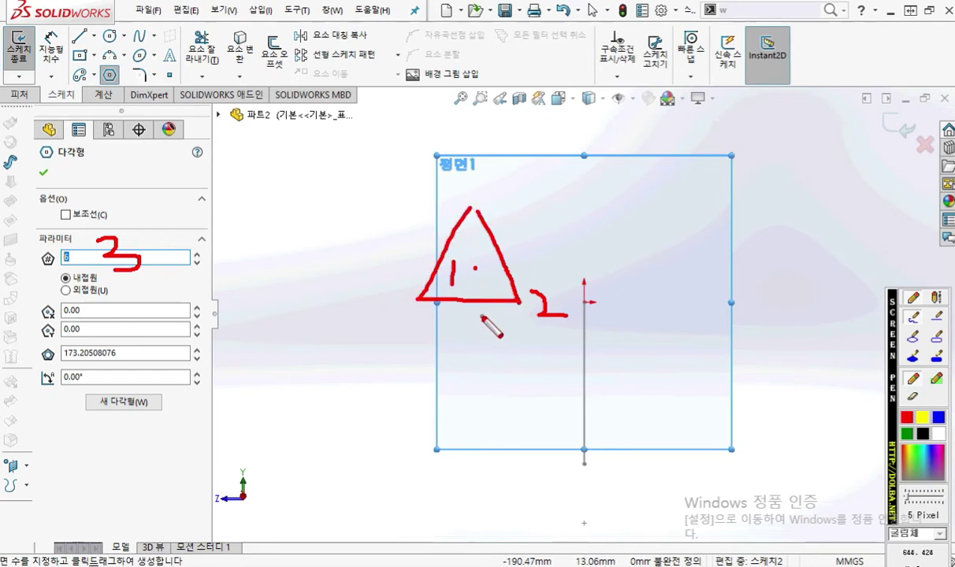
{"action": "key", "text": "Escape"}
Draw a three-sided polygon around an inscribed circle about 30 mm in diameter, beside the reference plane, and leave the Polygon tool.
{"action": "left_click_drag", "start_coordinate": [93, 258], "coordinate": [40, 257]}
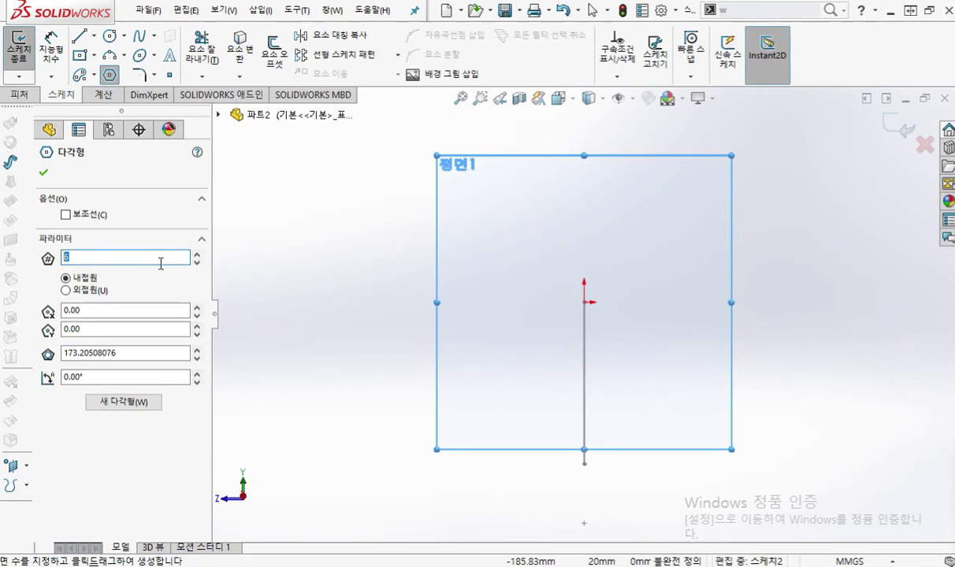
{"action": "type", "text": "3"}
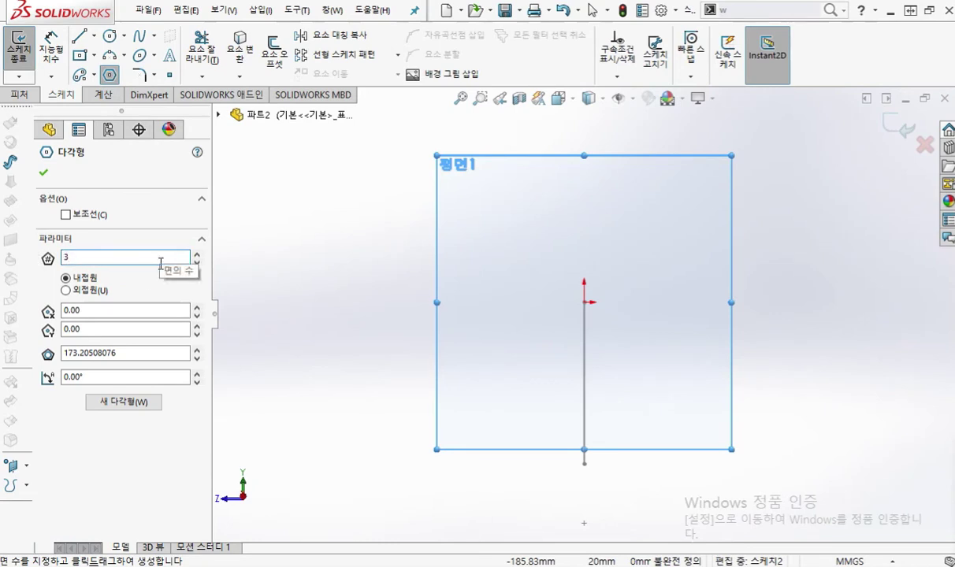
{"action": "left_click", "coordinate": [339, 310]}
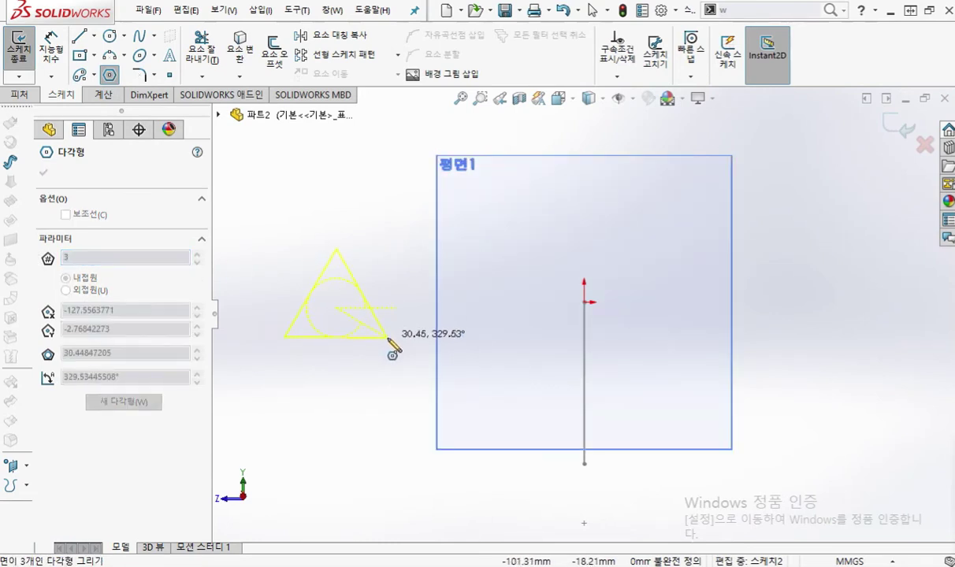
{"action": "left_click", "coordinate": [388, 339]}
{"action": "right_click", "coordinate": [448, 239]}
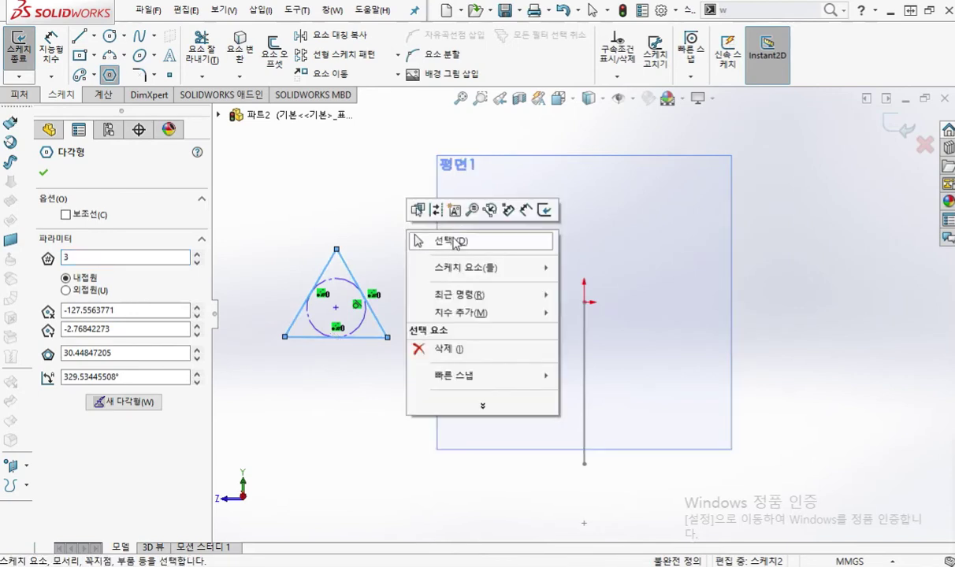
{"action": "left_click", "coordinate": [434, 239]}
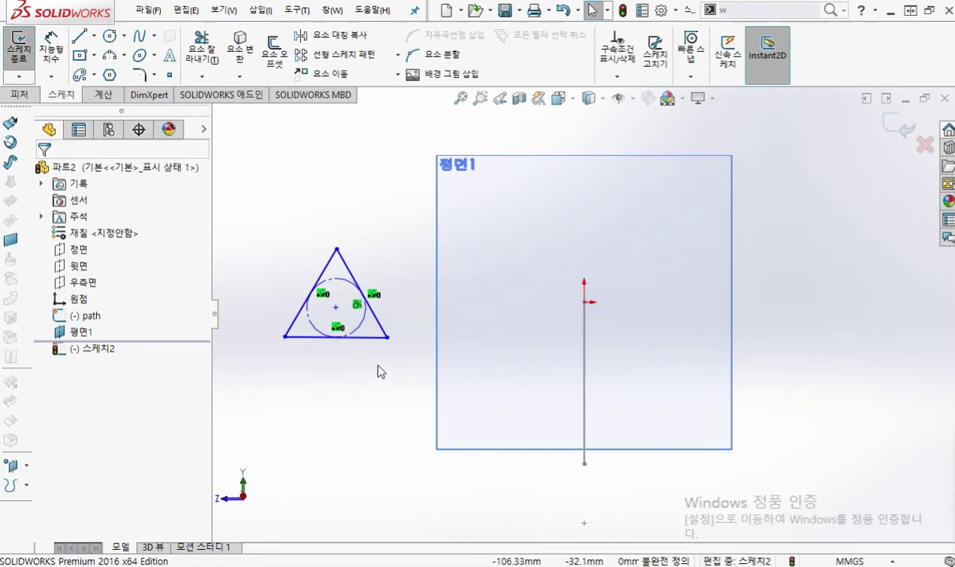
Underline the triangle's base and draw a short horizontal mark below it in red, and clear the marks.
{"action": "key", "text": "F12"}
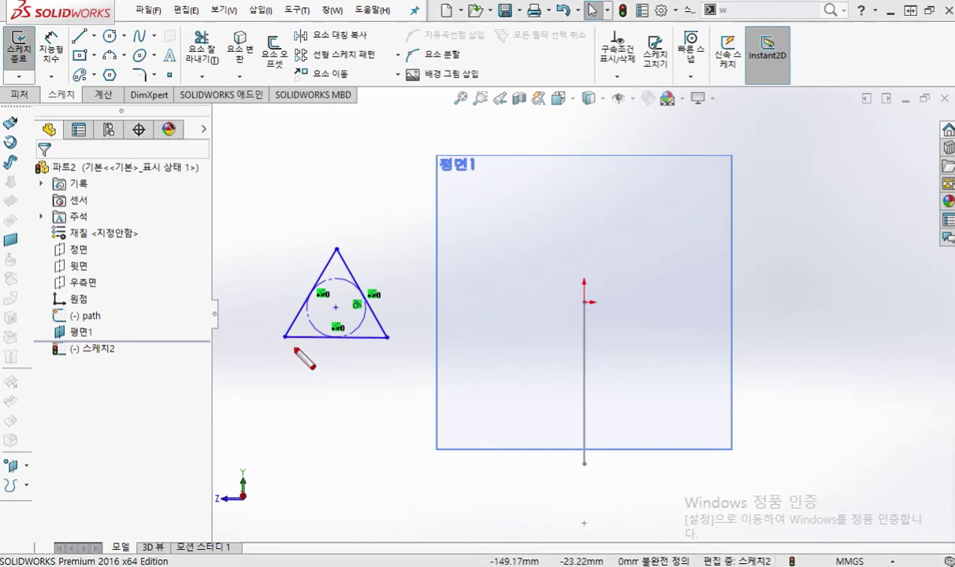
{"action": "left_click_drag", "start_coordinate": [277, 343], "coordinate": [396, 347]}
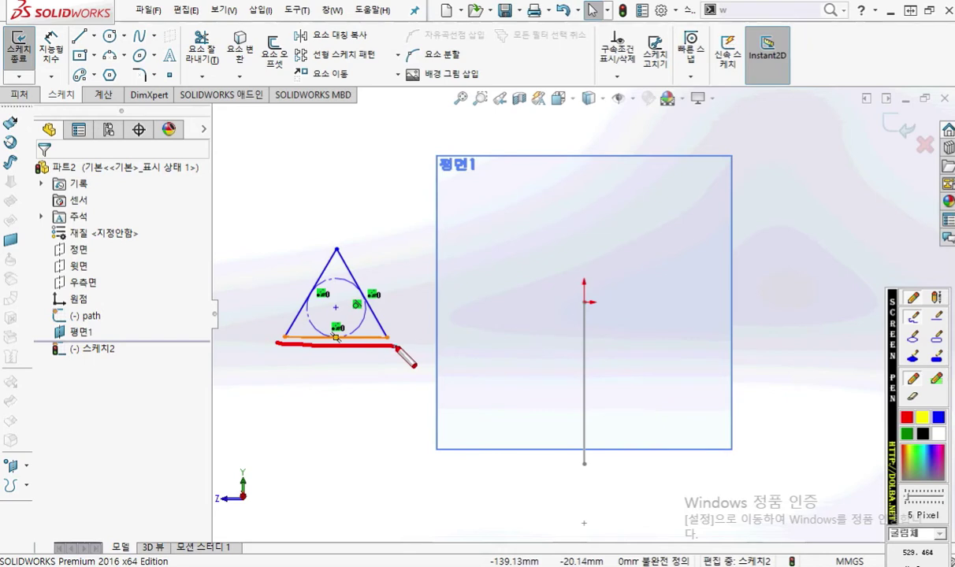
{"action": "left_click_drag", "start_coordinate": [313, 368], "coordinate": [347, 371]}
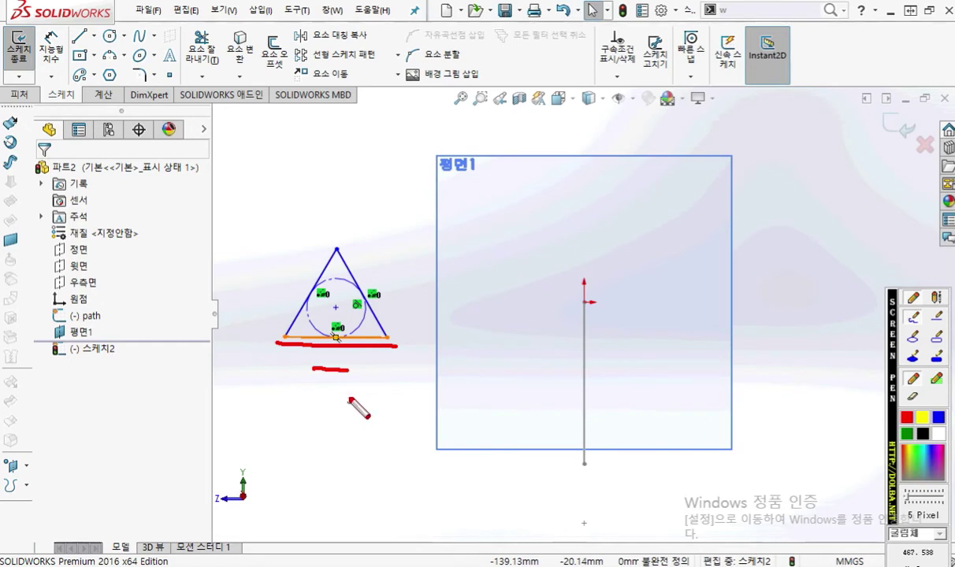
{"action": "key", "text": "Escape"}
Add a horizontal relation to the triangle's base and deselect it.
{"action": "left_click", "coordinate": [306, 340]}
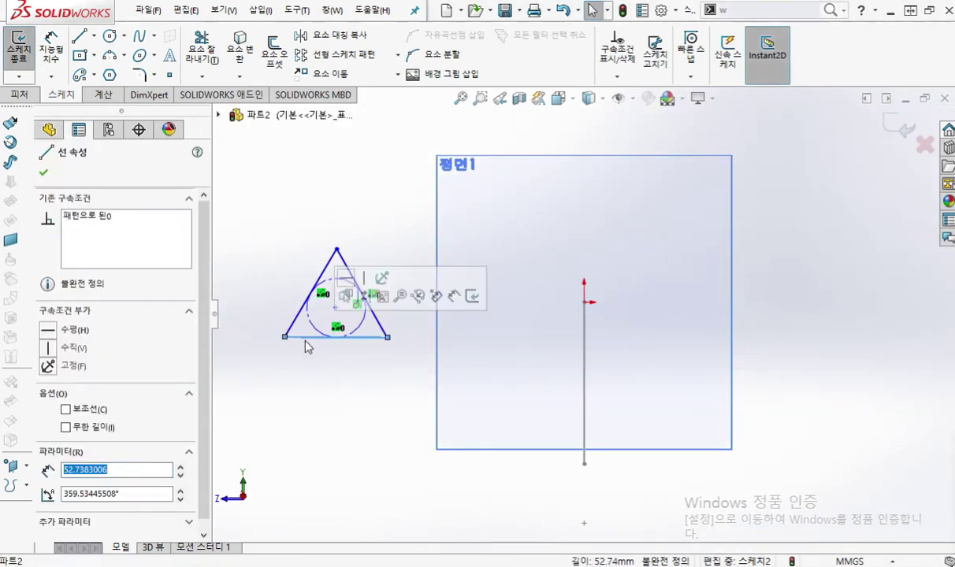
{"action": "left_click", "coordinate": [347, 280]}
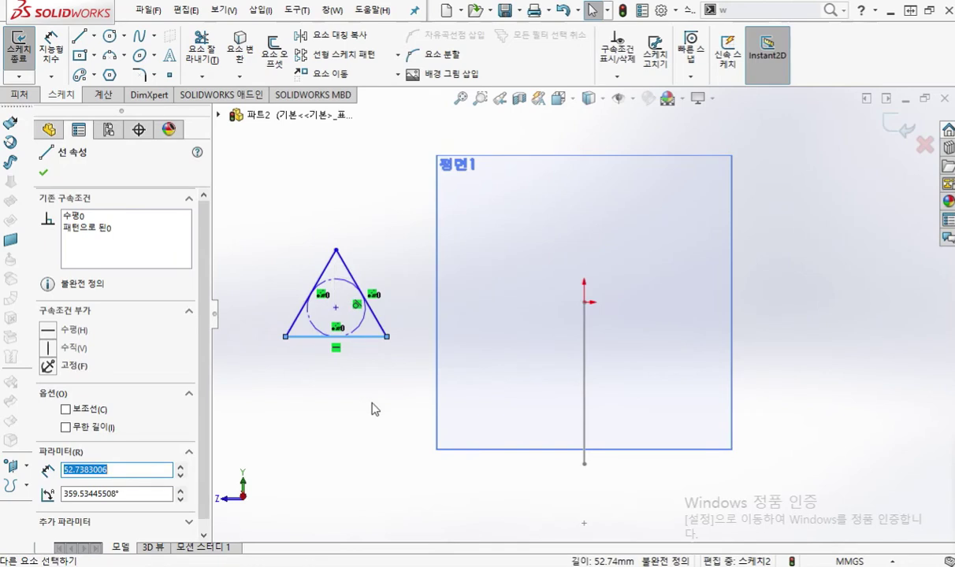
{"action": "left_click", "coordinate": [375, 409]}
Trace the triangle and repeat it along the arc in red to illustrate the sweep, and clear the marks.
{"action": "mouse_move", "coordinate": [559, 375]}
{"action": "middle_mouse_down"}
{"action": "mouse_move", "coordinate": [607, 370]}
{"action": "mouse_move", "coordinate": [610, 352]}
{"action": "mouse_move", "coordinate": [541, 395]}
{"action": "mouse_move", "coordinate": [588, 405]}
{"action": "mouse_move", "coordinate": [548, 311]}
{"action": "mouse_move", "coordinate": [704, 294]}
{"action": "middle_mouse_up"}
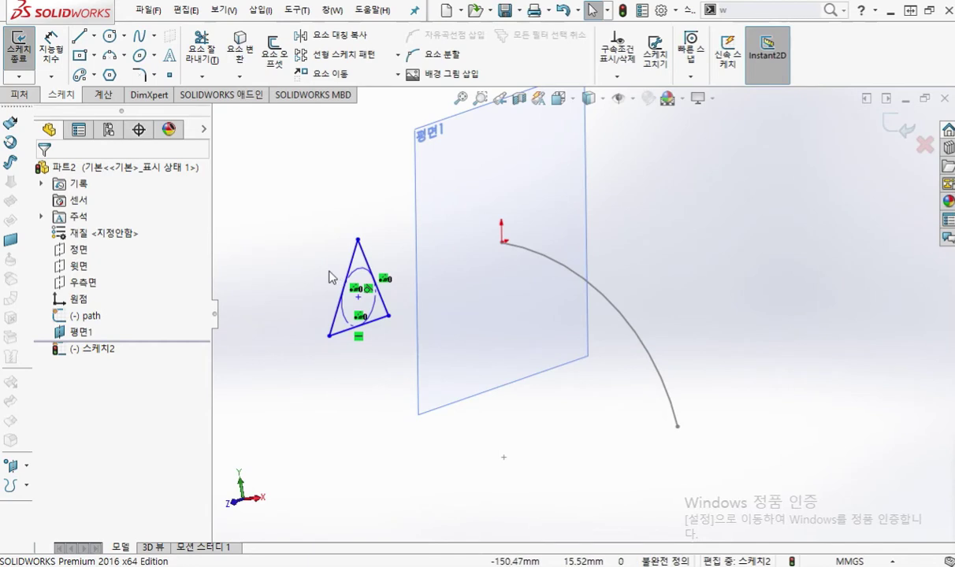
{"action": "key", "text": "F12"}
{"action": "mouse_move", "coordinate": [357, 246]}
{"action": "left_mouse_down"}
{"action": "mouse_move", "coordinate": [319, 303]}
{"action": "mouse_move", "coordinate": [411, 312]}
{"action": "mouse_move", "coordinate": [363, 235]}
{"action": "left_mouse_up"}
{"action": "mouse_move", "coordinate": [528, 253]}
{"action": "left_mouse_down"}
{"action": "mouse_move", "coordinate": [529, 297]}
{"action": "mouse_move", "coordinate": [556, 260]}
{"action": "mouse_move", "coordinate": [551, 307]}
{"action": "mouse_move", "coordinate": [579, 273]}
{"action": "left_mouse_up"}
{"action": "left_click_drag", "start_coordinate": [618, 297], "coordinate": [620, 300]}
{"action": "left_click_drag", "start_coordinate": [653, 345], "coordinate": [647, 365]}
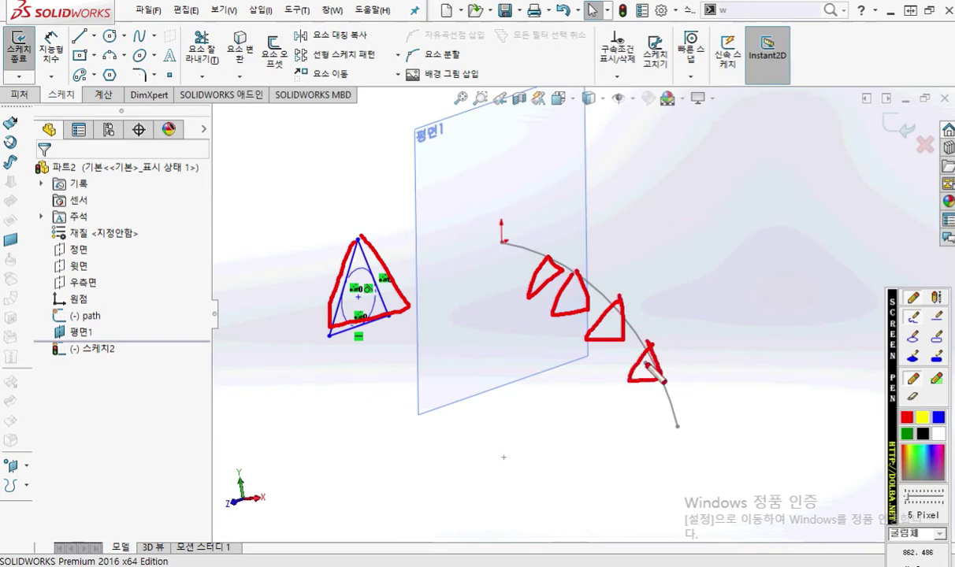
{"action": "key", "text": "Escape"}
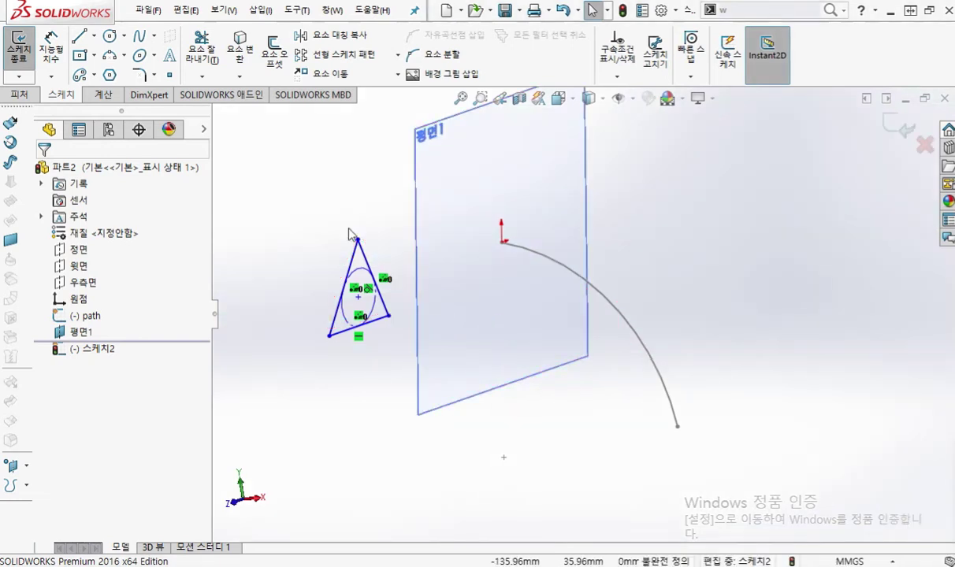
Mark the triangle's apex and an arrow towards the arc's start, clear the marks and move the triangle by its apex near that endpoint.
{"action": "key", "text": "ctrl+shift+p"}
{"action": "mouse_move", "coordinate": [364, 230]}
{"action": "left_mouse_down"}
{"action": "mouse_move", "coordinate": [352, 253]}
{"action": "mouse_move", "coordinate": [364, 237]}
{"action": "mouse_move", "coordinate": [365, 254]}
{"action": "left_mouse_up"}
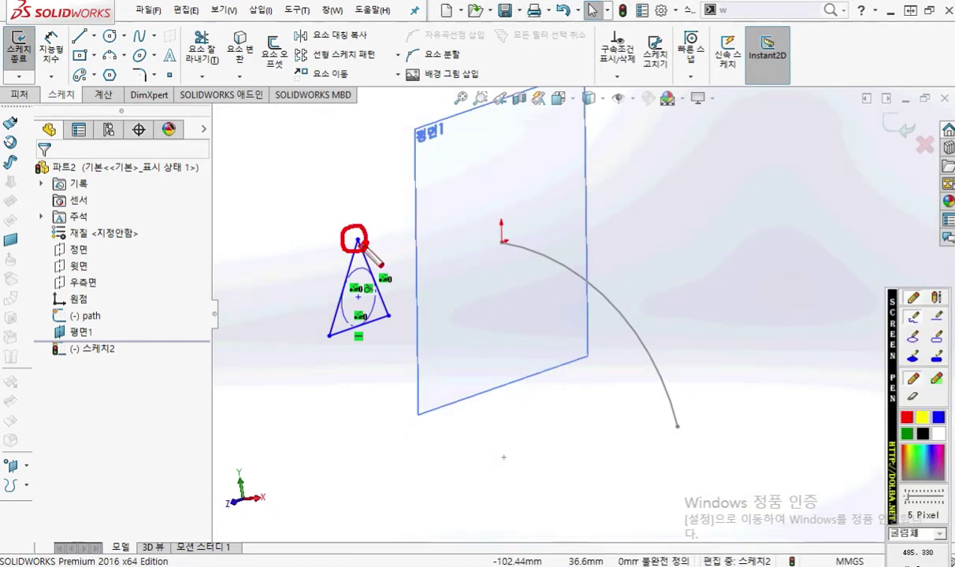
{"action": "mouse_move", "coordinate": [367, 238]}
{"action": "left_mouse_down"}
{"action": "mouse_move", "coordinate": [467, 238]}
{"action": "mouse_move", "coordinate": [447, 262]}
{"action": "left_mouse_up"}
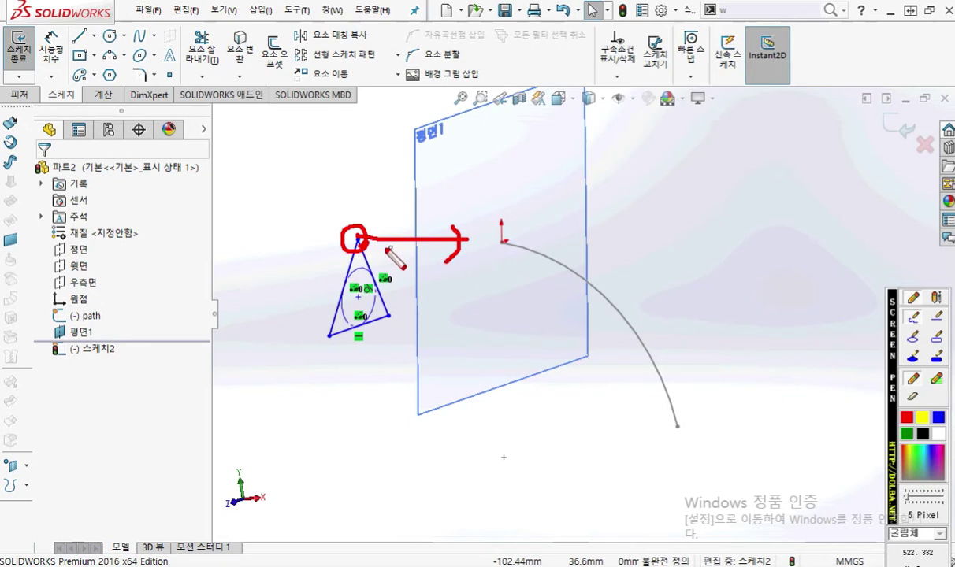
{"action": "key", "text": "Escape"}
{"action": "left_click_drag", "start_coordinate": [358, 239], "coordinate": [477, 238]}
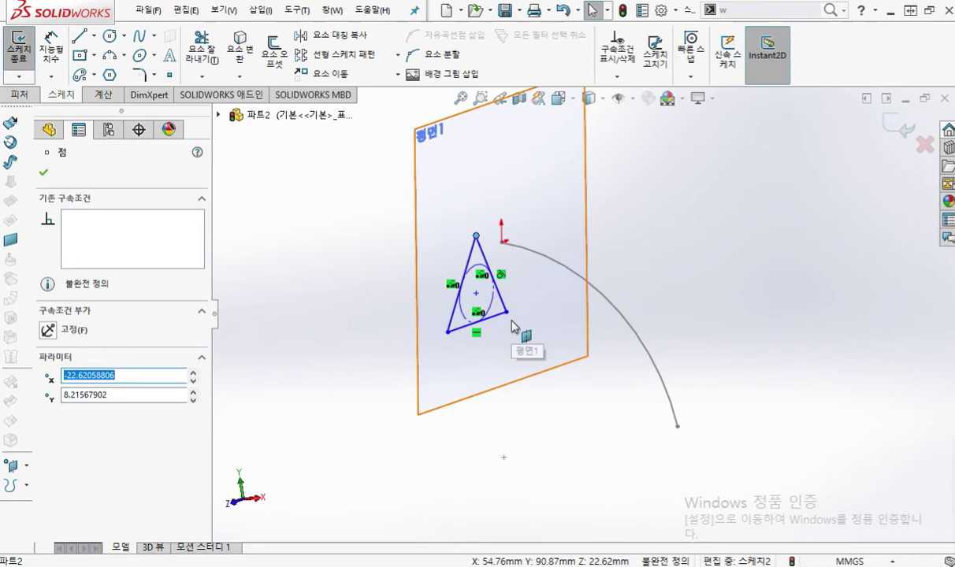
Circle the triangle's apex, trace part of the arc and draw a square crossed by a curve in red, and clear the marks.
{"action": "scroll", "coordinate": [509, 246], "scroll_direction": "down", "scroll_amount": 2}
{"action": "scroll", "coordinate": [512, 272], "scroll_direction": "down", "scroll_amount": 2}
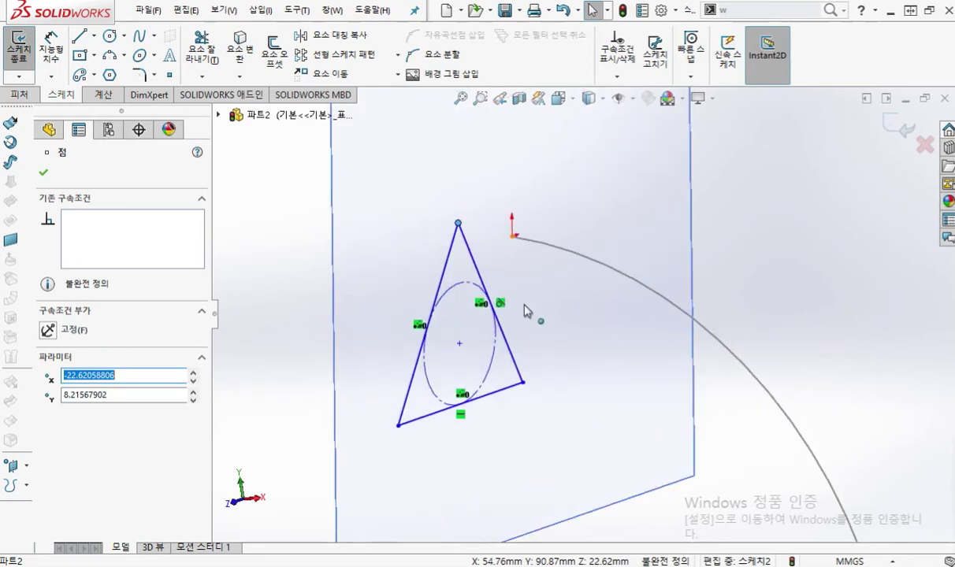
{"action": "key", "text": "F12"}
{"action": "mouse_move", "coordinate": [472, 224]}
{"action": "left_mouse_down"}
{"action": "mouse_move", "coordinate": [446, 212]}
{"action": "mouse_move", "coordinate": [471, 226]}
{"action": "left_mouse_up"}
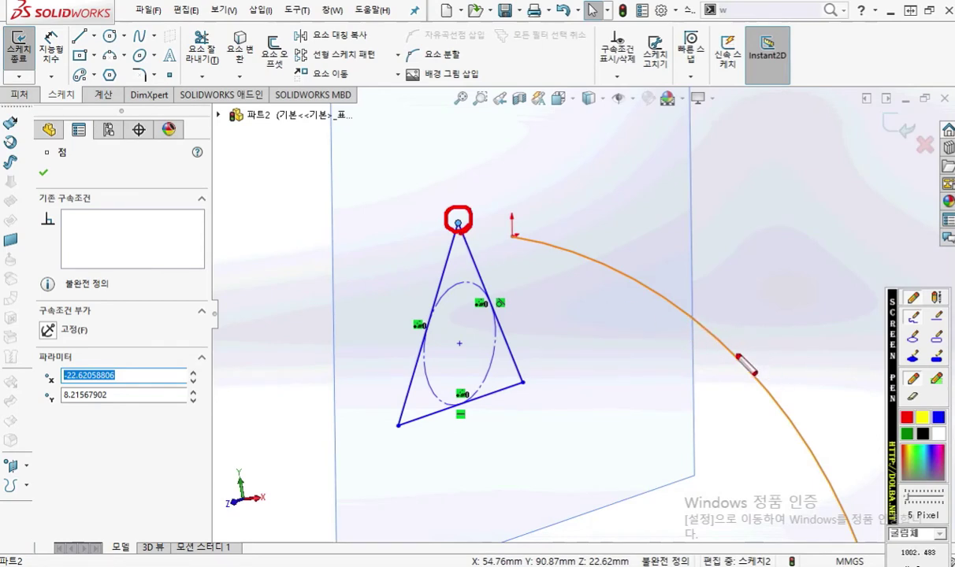
{"action": "left_click_drag", "start_coordinate": [647, 278], "coordinate": [756, 399]}
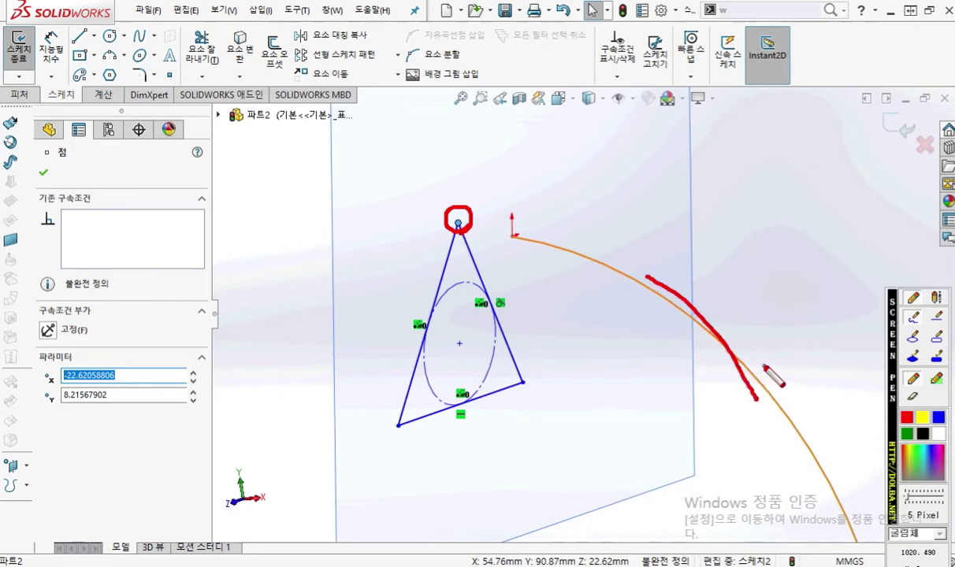
{"action": "mouse_move", "coordinate": [745, 186]}
{"action": "left_mouse_down"}
{"action": "mouse_move", "coordinate": [746, 225]}
{"action": "mouse_move", "coordinate": [796, 219]}
{"action": "mouse_move", "coordinate": [740, 181]}
{"action": "mouse_move", "coordinate": [794, 242]}
{"action": "left_mouse_up"}
{"action": "left_click", "coordinate": [763, 203]}
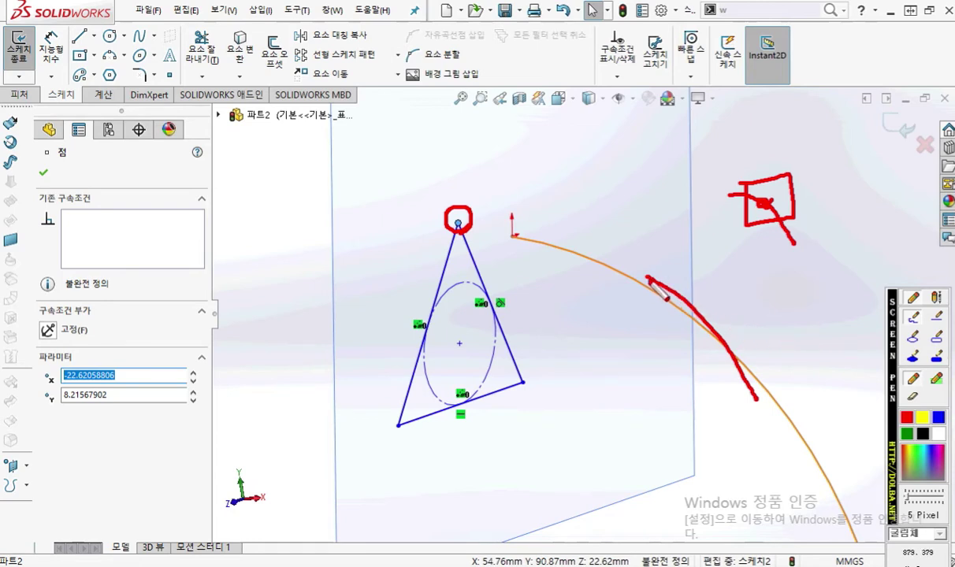
{"action": "key", "text": "Escape"}
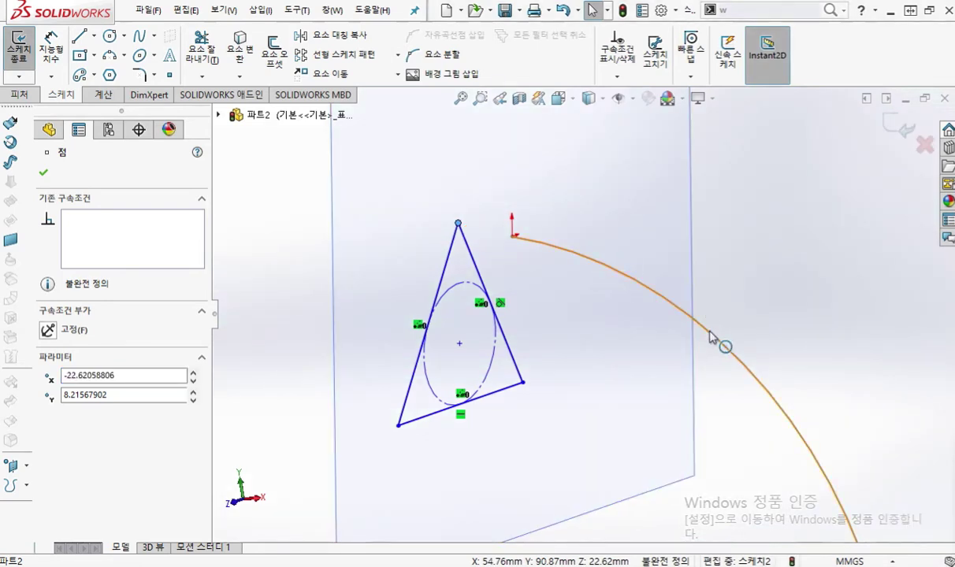
Illustrate a needle piercing a sheet in red, clear it, and add a Pierce relation between the triangle's apex and the arc path.
{"action": "left_click", "coordinate": [711, 335], "text": "ctrl"}
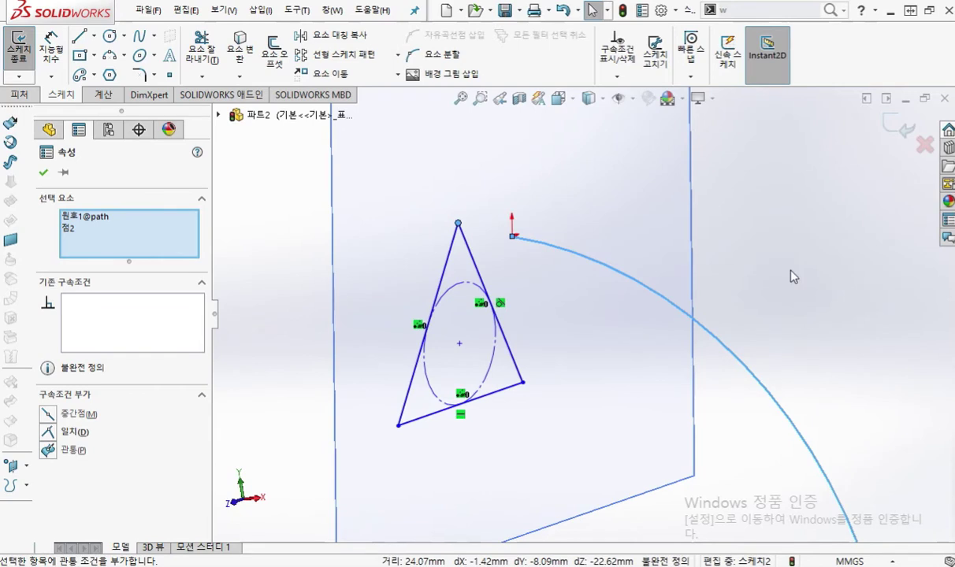
{"action": "key", "text": "ctrl+F1"}
{"action": "mouse_move", "coordinate": [699, 194]}
{"action": "left_mouse_down"}
{"action": "mouse_move", "coordinate": [758, 207]}
{"action": "mouse_move", "coordinate": [826, 153]}
{"action": "mouse_move", "coordinate": [780, 117]}
{"action": "mouse_move", "coordinate": [712, 191]}
{"action": "left_mouse_up"}
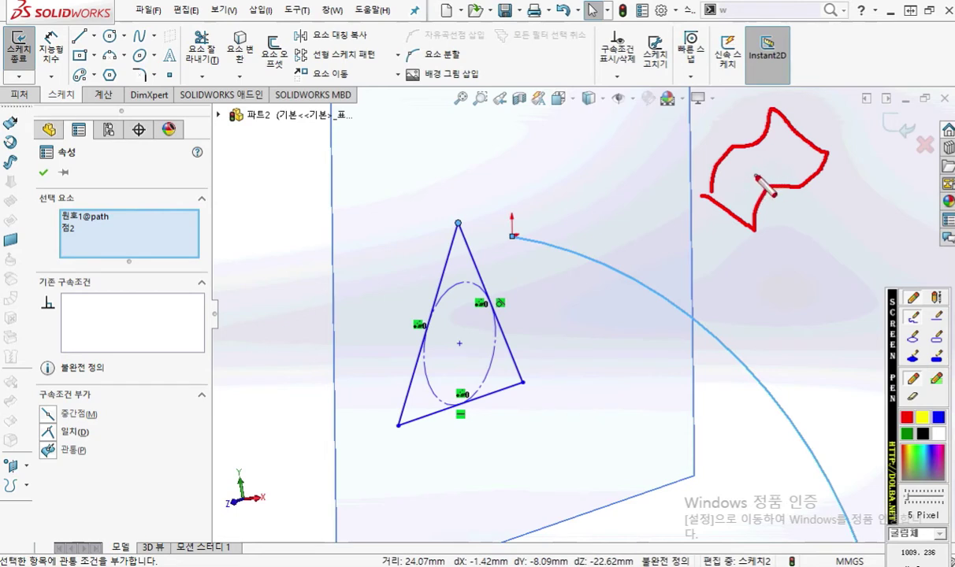
{"action": "mouse_move", "coordinate": [784, 73]}
{"action": "left_mouse_down"}
{"action": "mouse_move", "coordinate": [761, 143]}
{"action": "mouse_move", "coordinate": [769, 161]}
{"action": "mouse_move", "coordinate": [761, 157]}
{"action": "left_mouse_up"}
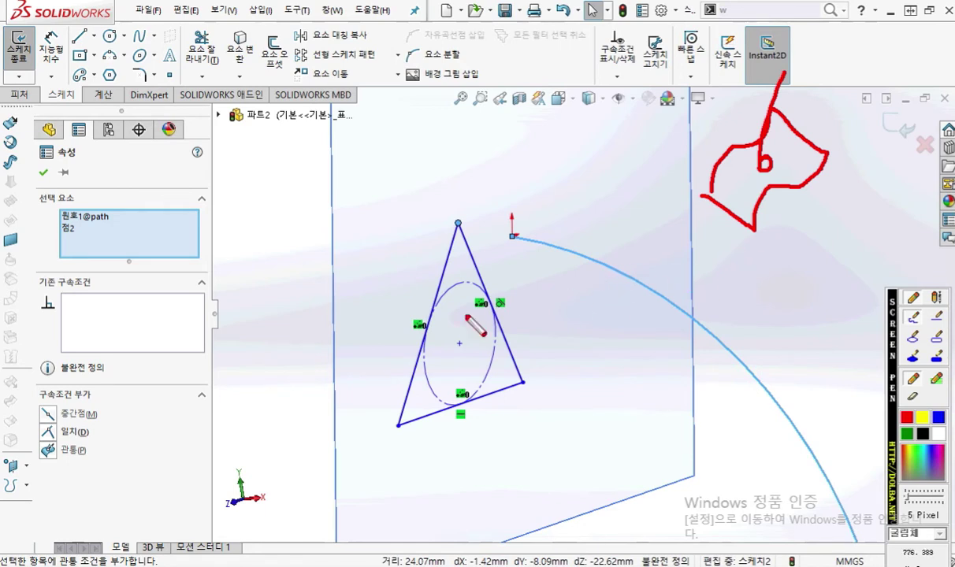
{"action": "key", "text": "Escape"}
{"action": "left_click", "coordinate": [48, 450]}
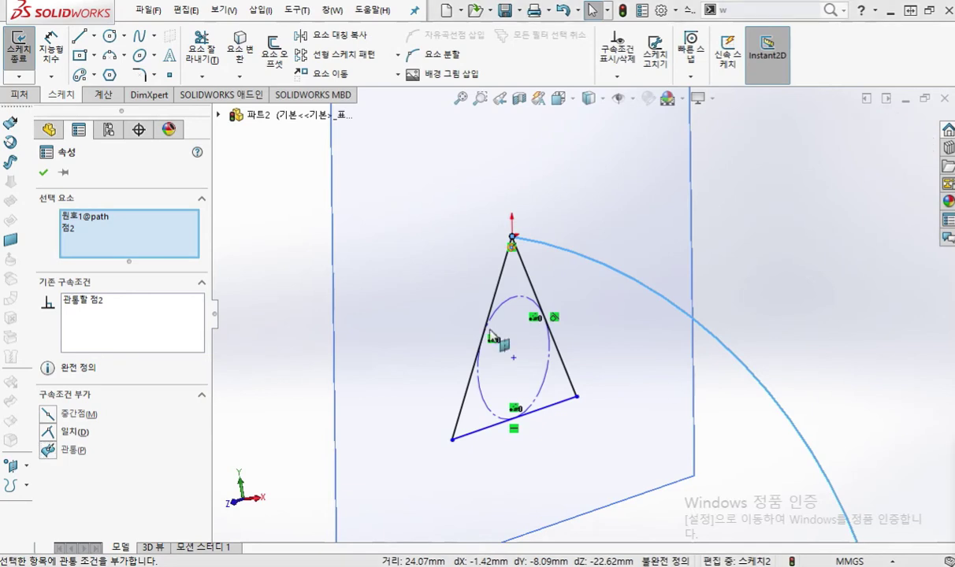
Draw red arrows linking the arc and apex to their selection entries, underline the pierce relation, and clear the marks.
{"action": "middle_click_drag", "start_coordinate": [690, 323], "coordinate": [700, 363]}
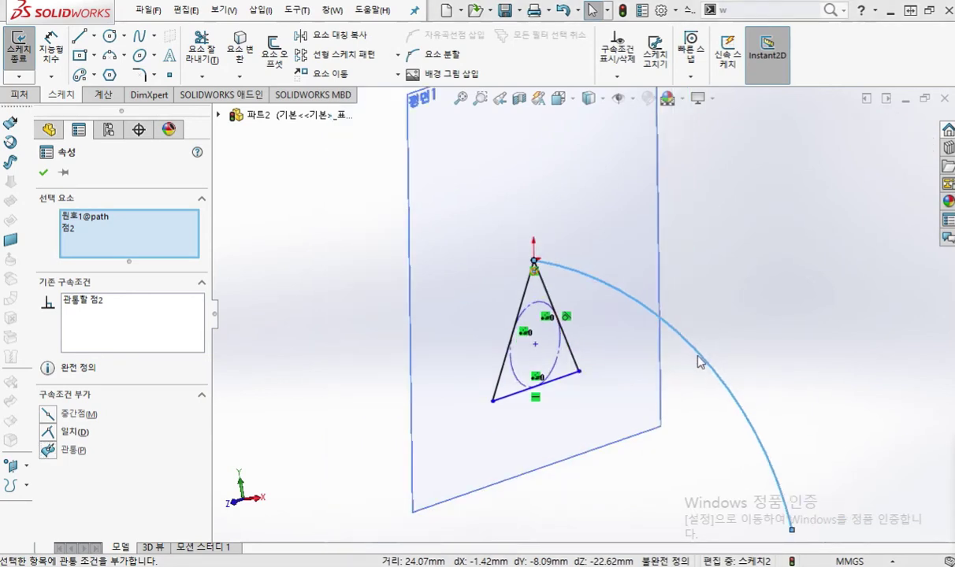
{"action": "key", "text": "F9"}
{"action": "mouse_move", "coordinate": [565, 257]}
{"action": "left_mouse_down"}
{"action": "mouse_move", "coordinate": [713, 386]}
{"action": "mouse_move", "coordinate": [770, 479]}
{"action": "left_mouse_up"}
{"action": "left_click_drag", "start_coordinate": [614, 243], "coordinate": [614, 256]}
{"action": "mouse_move", "coordinate": [617, 212]}
{"action": "left_mouse_down"}
{"action": "mouse_move", "coordinate": [217, 156]}
{"action": "mouse_move", "coordinate": [120, 211]}
{"action": "mouse_move", "coordinate": [124, 189]}
{"action": "mouse_move", "coordinate": [142, 224]}
{"action": "left_mouse_up"}
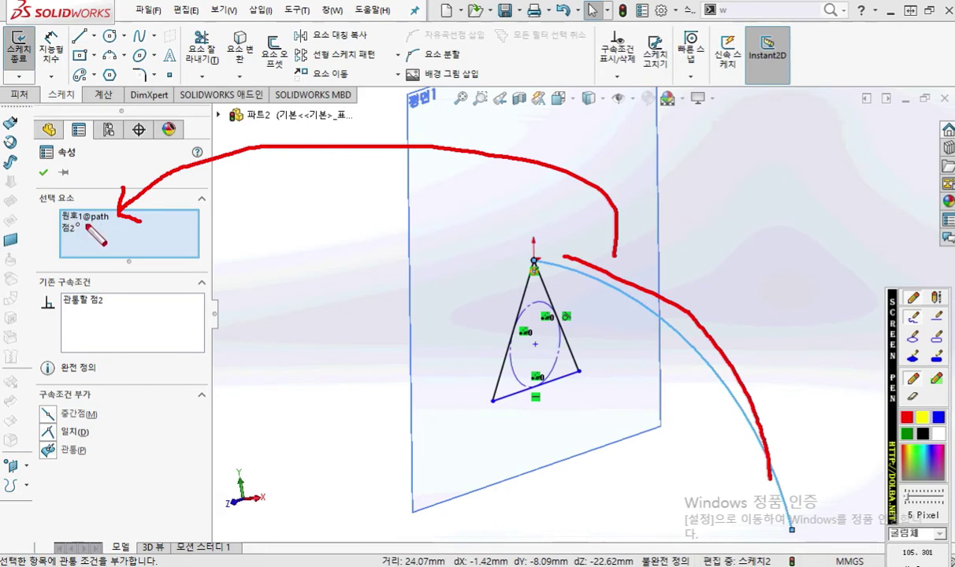
{"action": "mouse_move", "coordinate": [75, 236]}
{"action": "left_mouse_down"}
{"action": "mouse_move", "coordinate": [276, 265]}
{"action": "mouse_move", "coordinate": [518, 264]}
{"action": "left_mouse_up"}
{"action": "left_click_drag", "start_coordinate": [537, 268], "coordinate": [512, 277]}
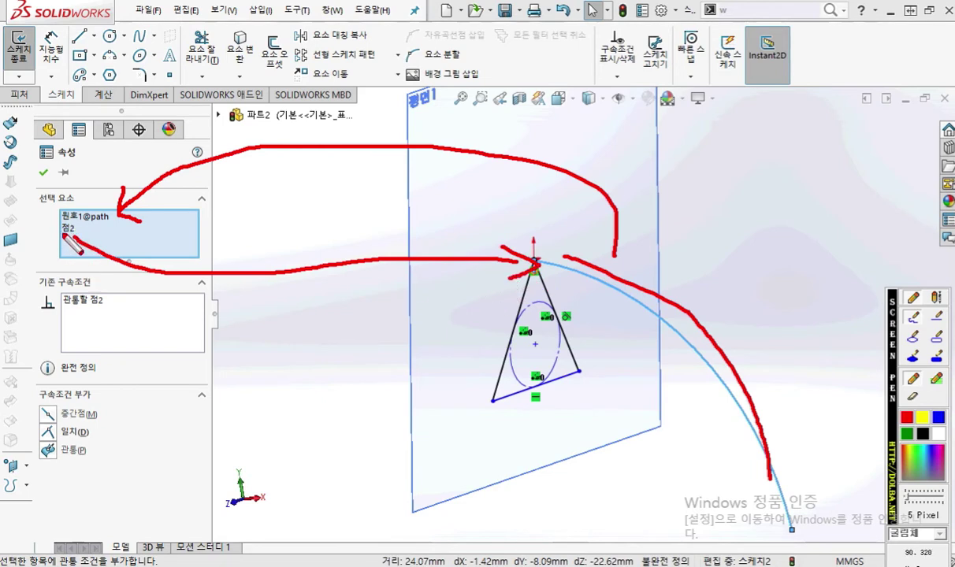
{"action": "left_click_drag", "start_coordinate": [56, 304], "coordinate": [138, 316]}
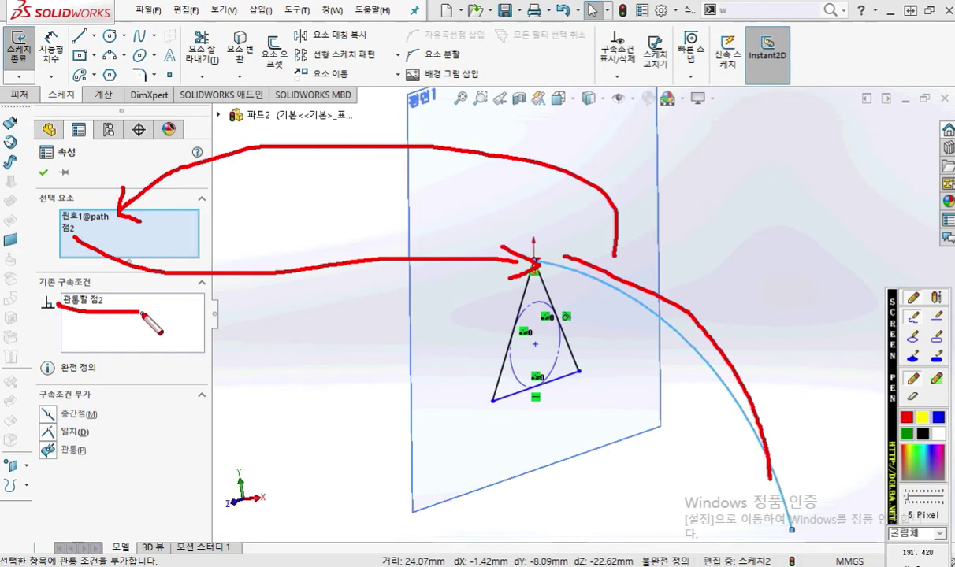
{"action": "key", "text": "Escape"}
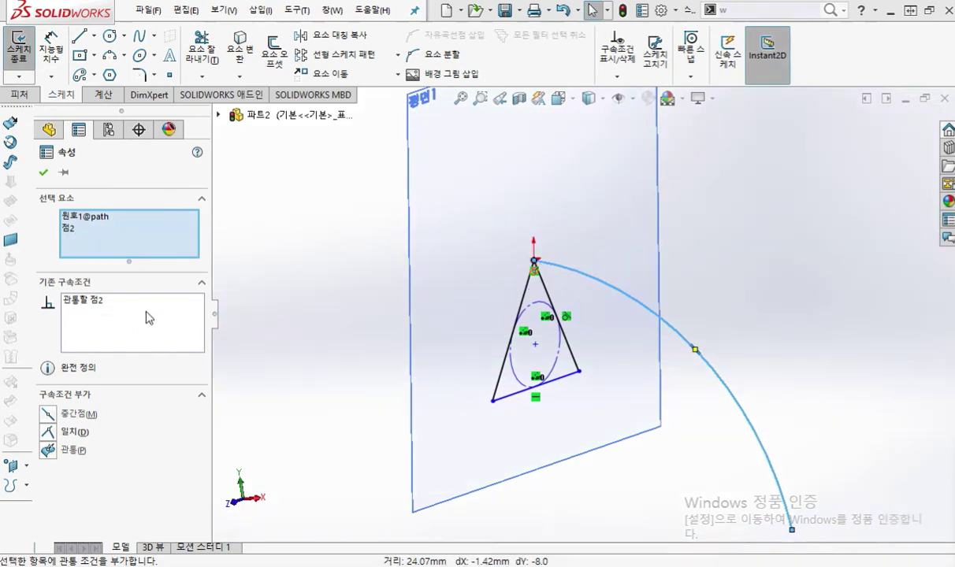
Deselect the arc and apex and exit the triangle sketch.
{"action": "left_click", "coordinate": [872, 276]}
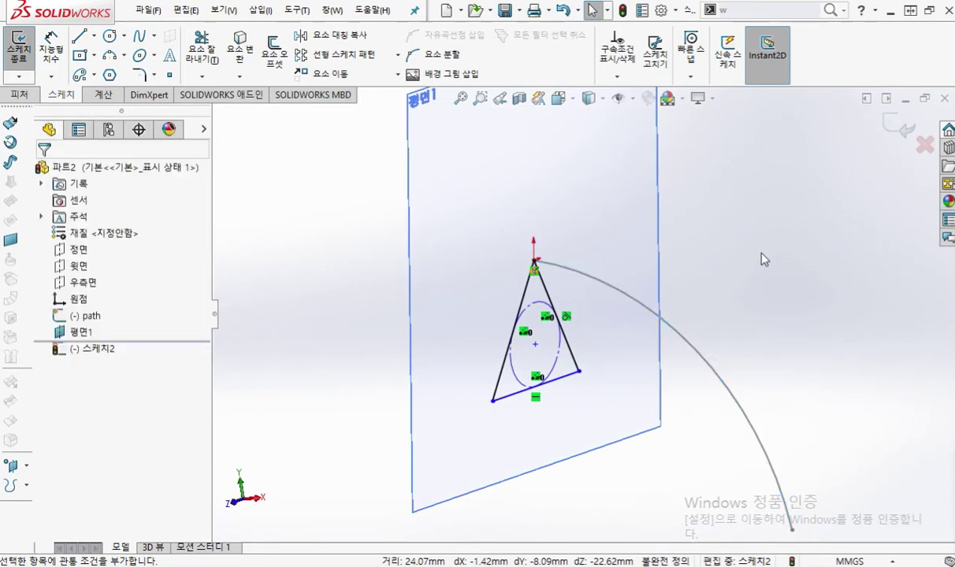
{"action": "left_click", "coordinate": [896, 129]}
{"action": "mouse_move", "coordinate": [640, 252]}
{"action": "middle_mouse_down"}
{"action": "mouse_move", "coordinate": [777, 324]}
{"action": "mouse_move", "coordinate": [666, 292]}
{"action": "middle_mouse_up"}
Trace the triangle in red, write "profile" beside its sketch entry and underline the Swept Boss/Base command.
{"action": "key", "text": "F9"}
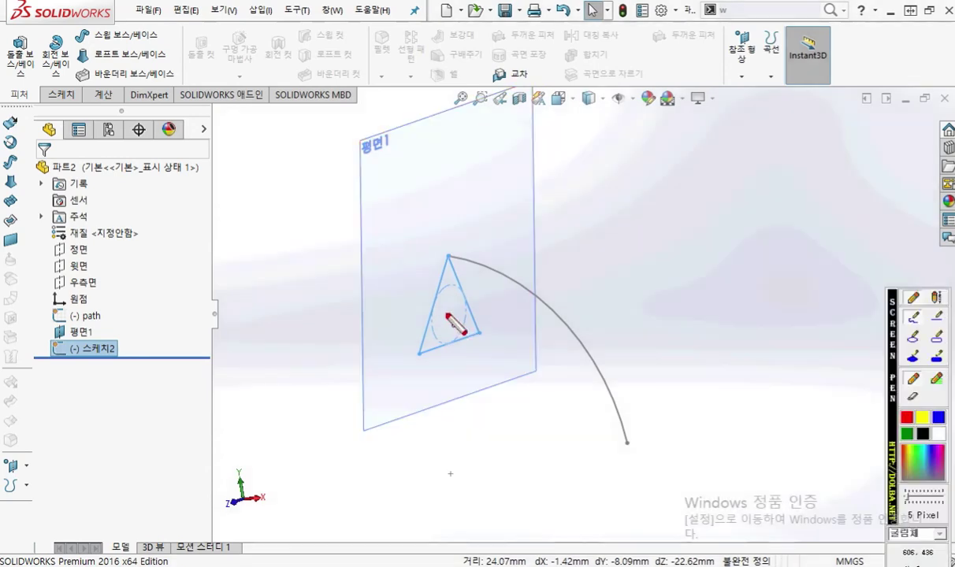
{"action": "mouse_move", "coordinate": [449, 265]}
{"action": "left_mouse_down"}
{"action": "mouse_move", "coordinate": [475, 345]}
{"action": "mouse_move", "coordinate": [447, 262]}
{"action": "left_mouse_up"}
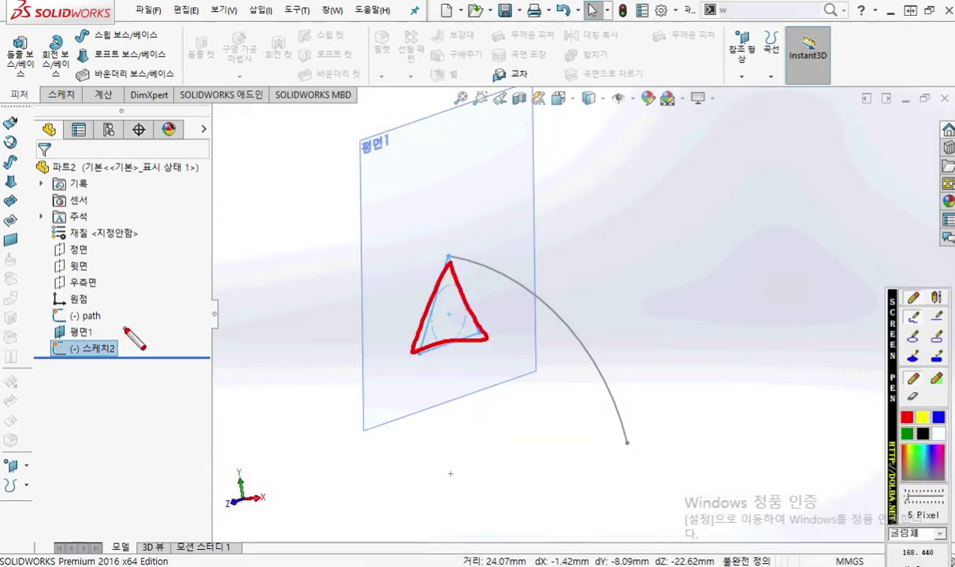
{"action": "mouse_move", "coordinate": [132, 331]}
{"action": "left_mouse_down"}
{"action": "mouse_move", "coordinate": [132, 374]}
{"action": "mouse_move", "coordinate": [135, 351]}
{"action": "mouse_move", "coordinate": [188, 337]}
{"action": "mouse_move", "coordinate": [227, 298]}
{"action": "mouse_move", "coordinate": [233, 330]}
{"action": "mouse_move", "coordinate": [291, 364]}
{"action": "left_mouse_up"}
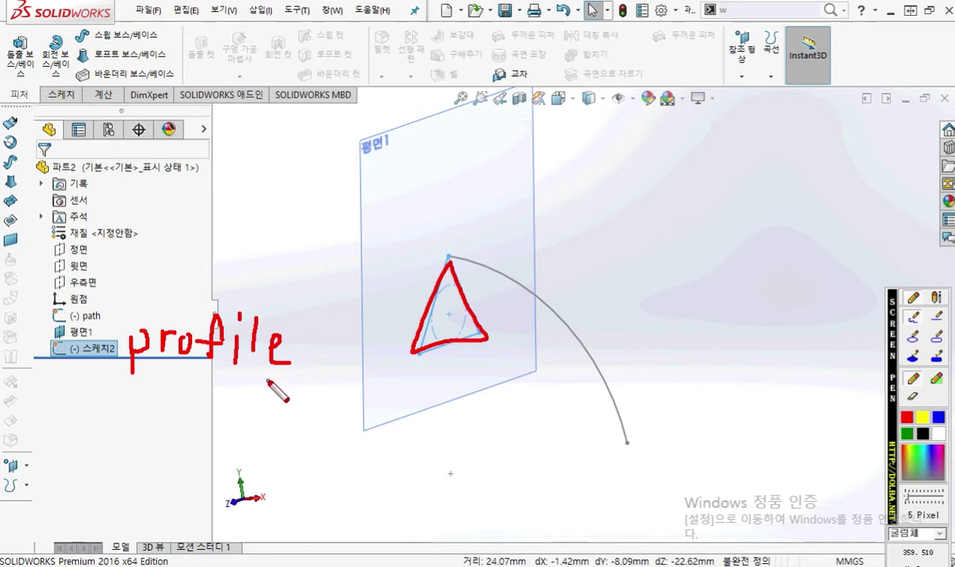
{"action": "left_click_drag", "start_coordinate": [70, 46], "coordinate": [183, 48]}
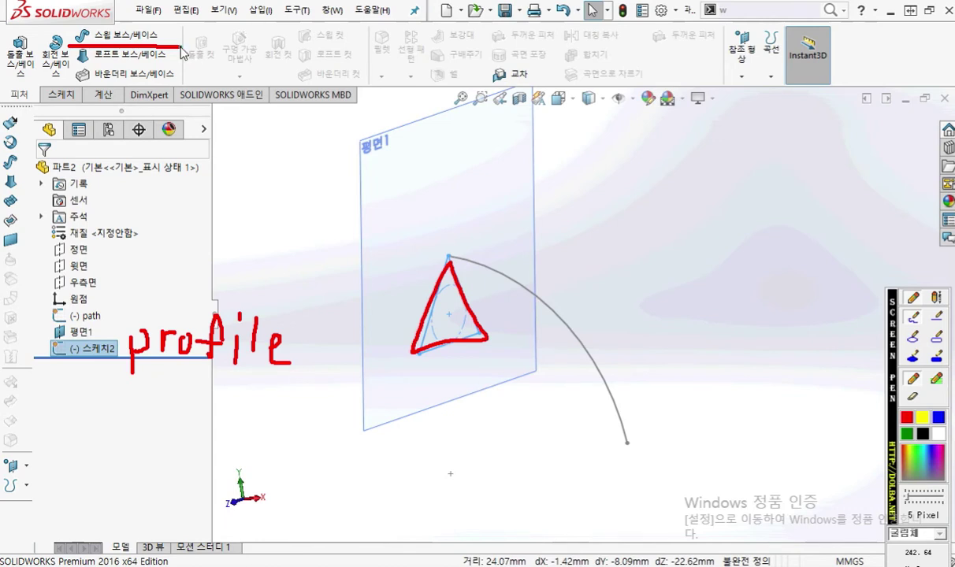
Start a Swept Boss/Base with the triangle sketch as profile, mark the profile and path selections in red, and clear the marks.
{"action": "left_click", "coordinate": [146, 40]}
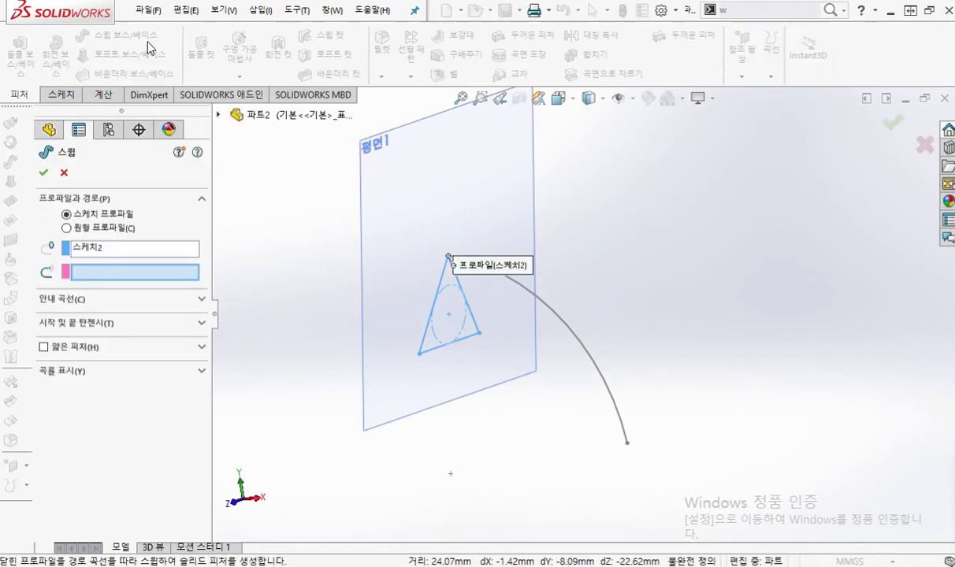
{"action": "key", "text": "F12"}
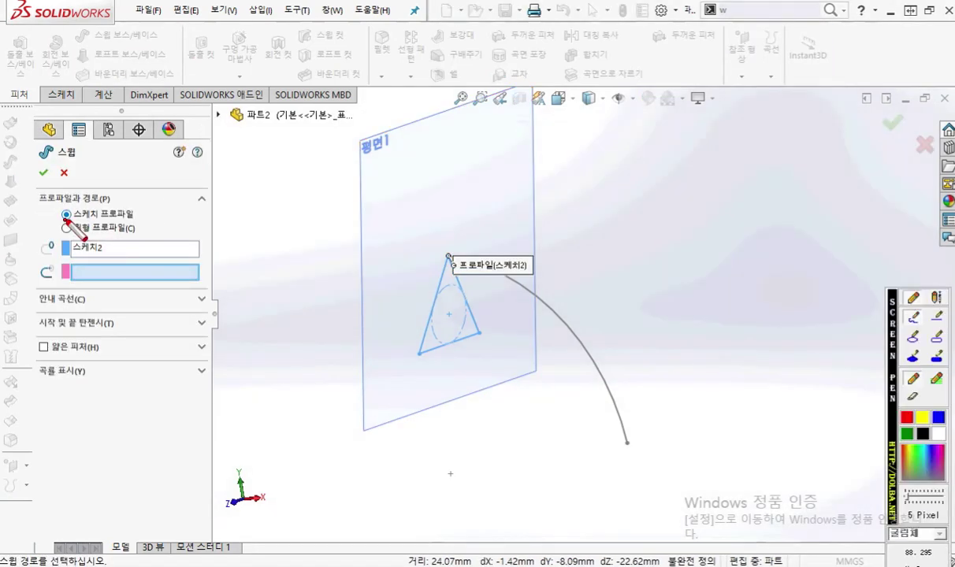
{"action": "left_click_drag", "start_coordinate": [63, 222], "coordinate": [167, 223]}
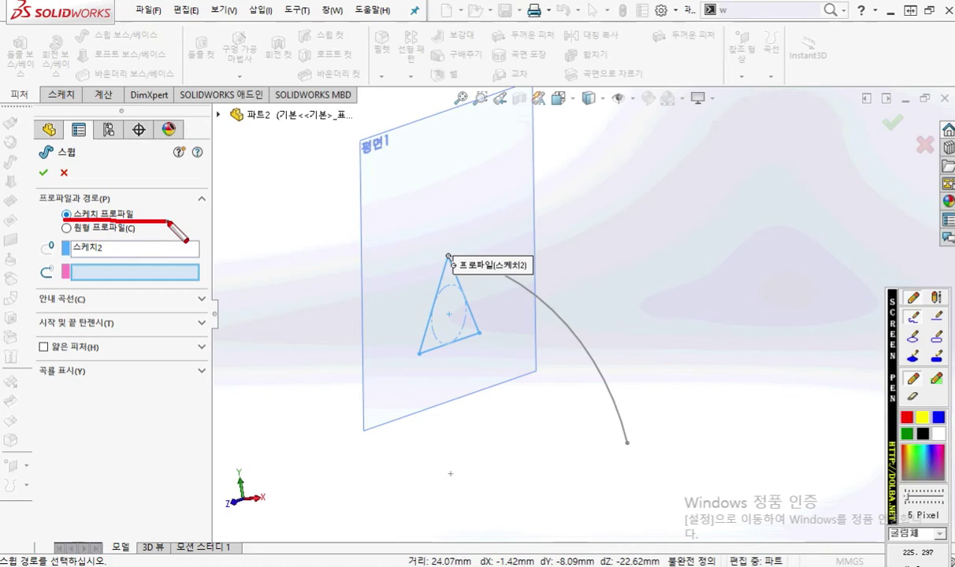
{"action": "left_click_drag", "start_coordinate": [63, 255], "coordinate": [112, 258]}
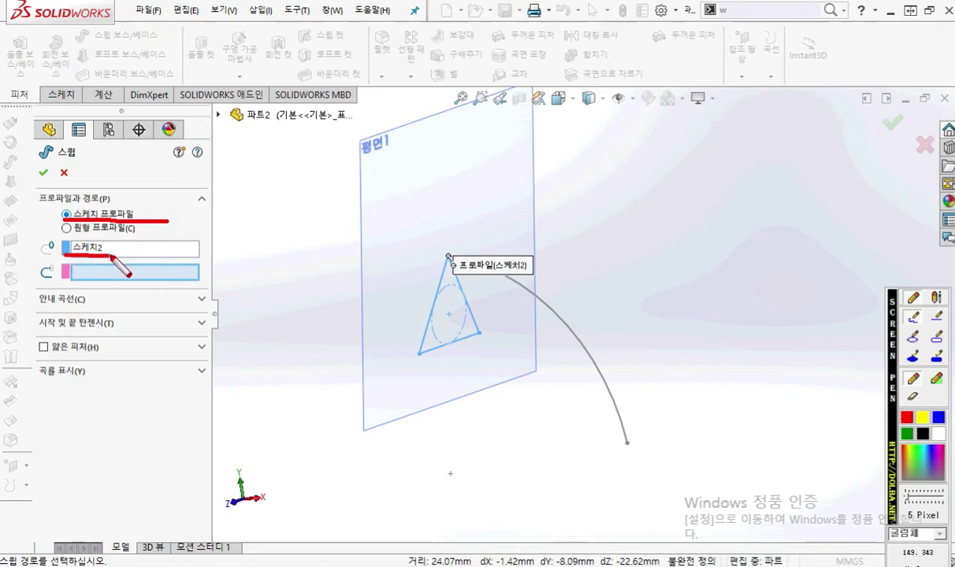
{"action": "mouse_move", "coordinate": [112, 257]}
{"action": "left_mouse_down"}
{"action": "mouse_move", "coordinate": [345, 288]}
{"action": "mouse_move", "coordinate": [392, 305]}
{"action": "mouse_move", "coordinate": [406, 327]}
{"action": "left_mouse_up"}
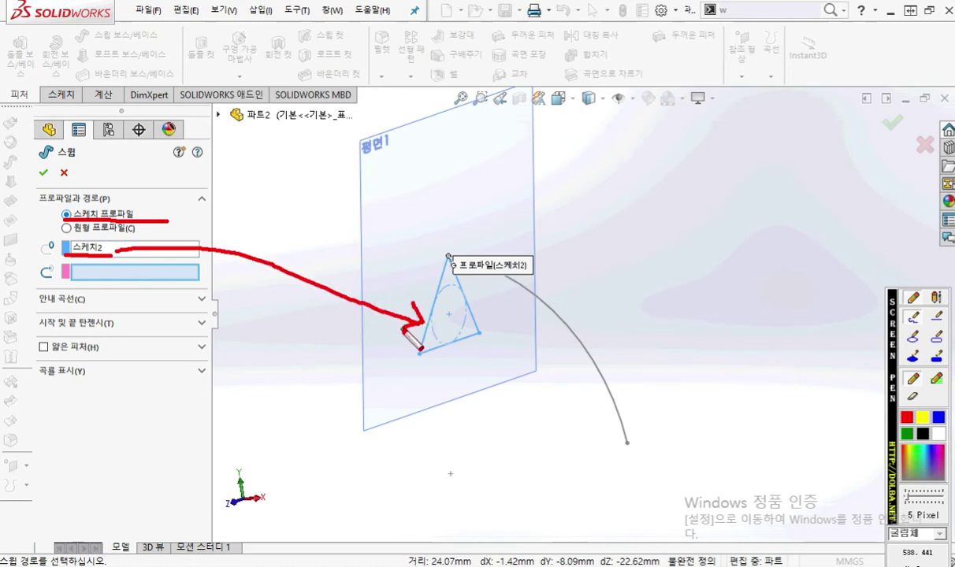
{"action": "mouse_move", "coordinate": [590, 360]}
{"action": "left_mouse_down"}
{"action": "mouse_move", "coordinate": [561, 394]}
{"action": "mouse_move", "coordinate": [207, 369]}
{"action": "mouse_move", "coordinate": [135, 270]}
{"action": "left_mouse_up"}
{"action": "left_click_drag", "start_coordinate": [564, 366], "coordinate": [589, 392]}
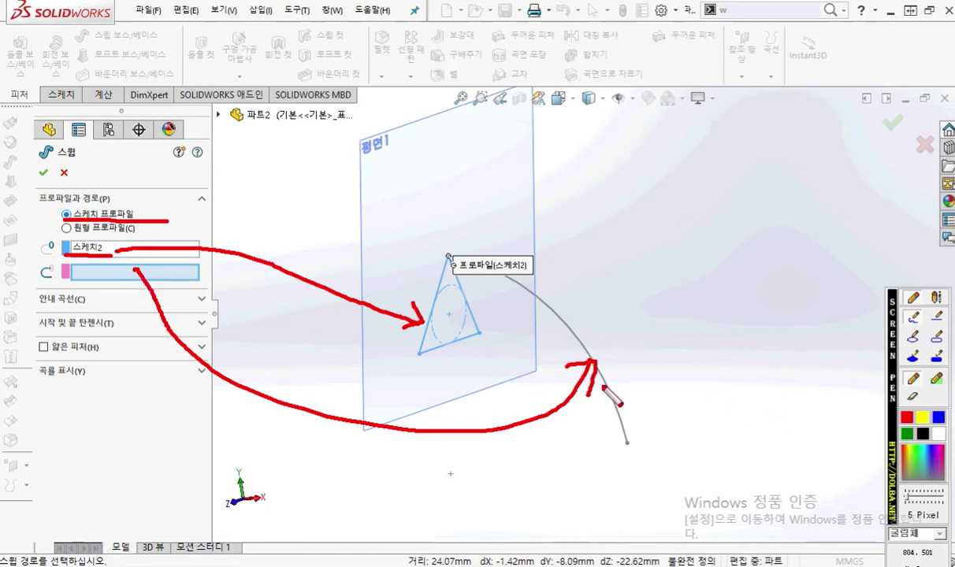
{"action": "key", "text": "Escape"}
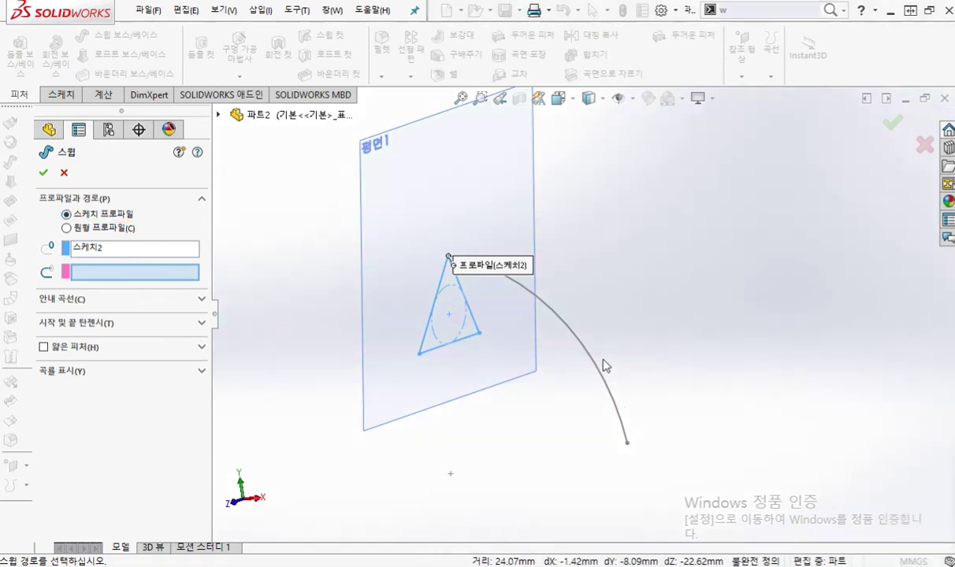
Choose the arc as the sweep path and confirm the solid sweep of the triangle.
{"action": "left_click", "coordinate": [595, 367]}
{"action": "middle_click_drag", "start_coordinate": [626, 315], "coordinate": [603, 344]}
{"action": "right_click", "coordinate": [780, 318]}
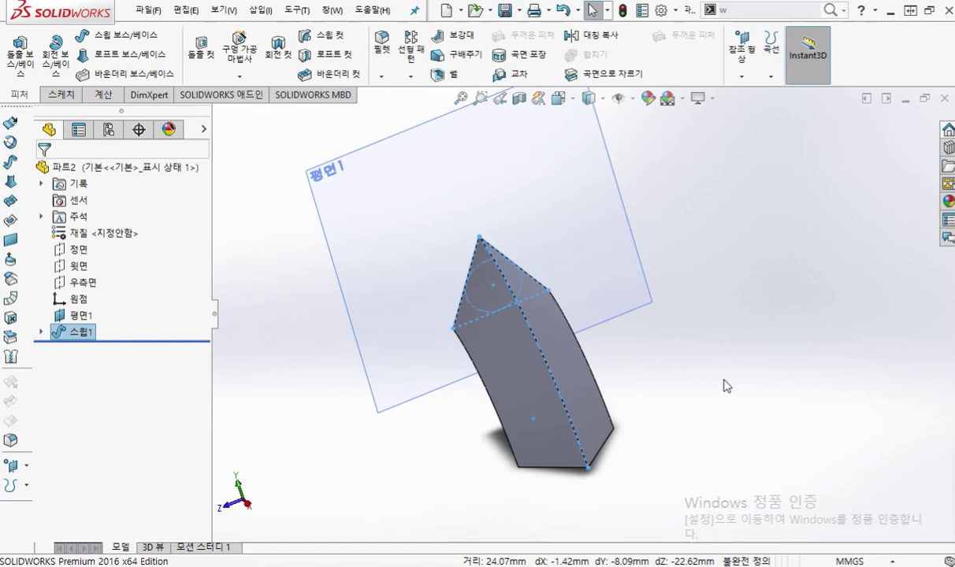
Switch to 참조형상.pdf in Adobe Acrobat Reader, mark the curve-perpendicular plane example's text, edge, point and plane in red, and clear the marks.
{"action": "key", "text": "alt+Tab"}
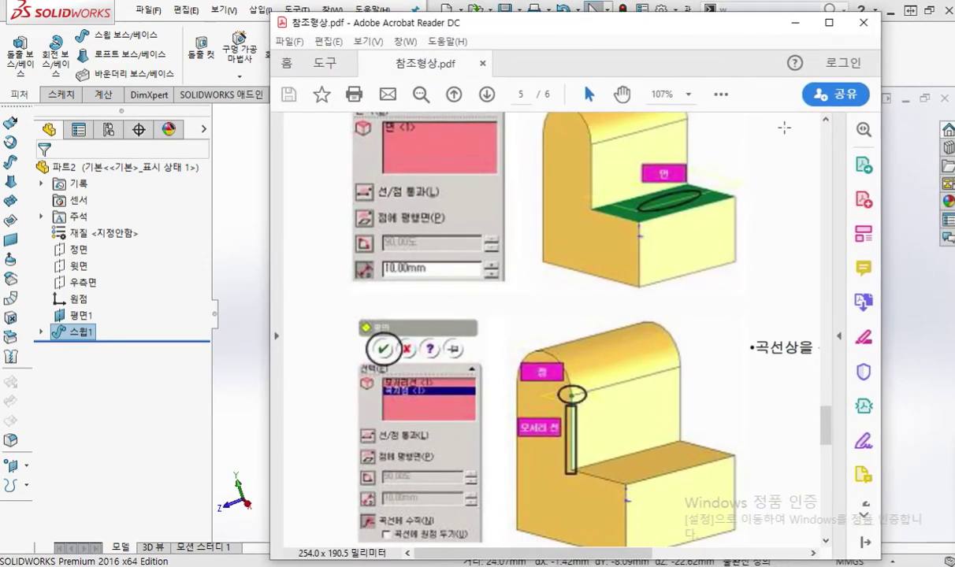
{"action": "left_click", "coordinate": [829, 22]}
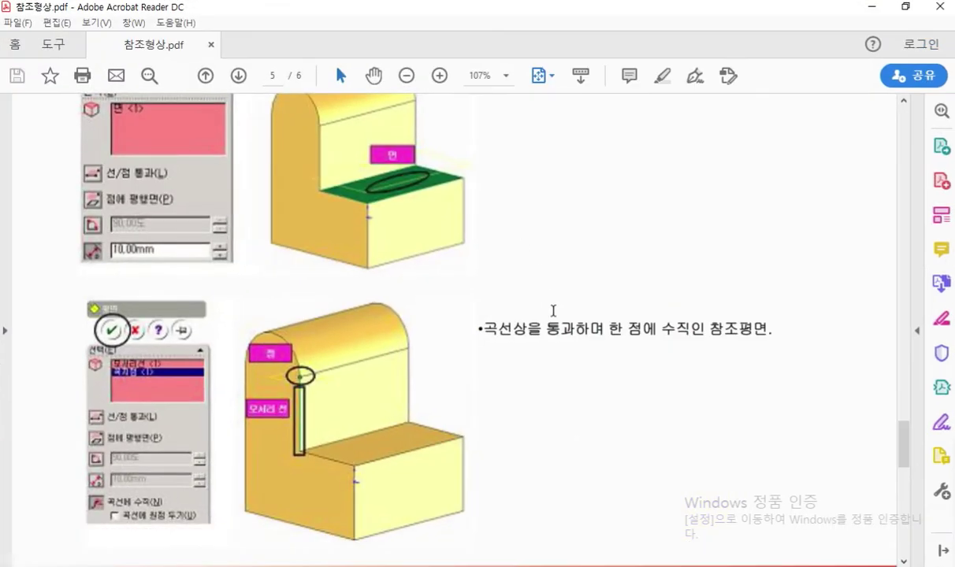
{"action": "key", "text": "ctrl+F1"}
{"action": "left_click_drag", "start_coordinate": [469, 350], "coordinate": [810, 355]}
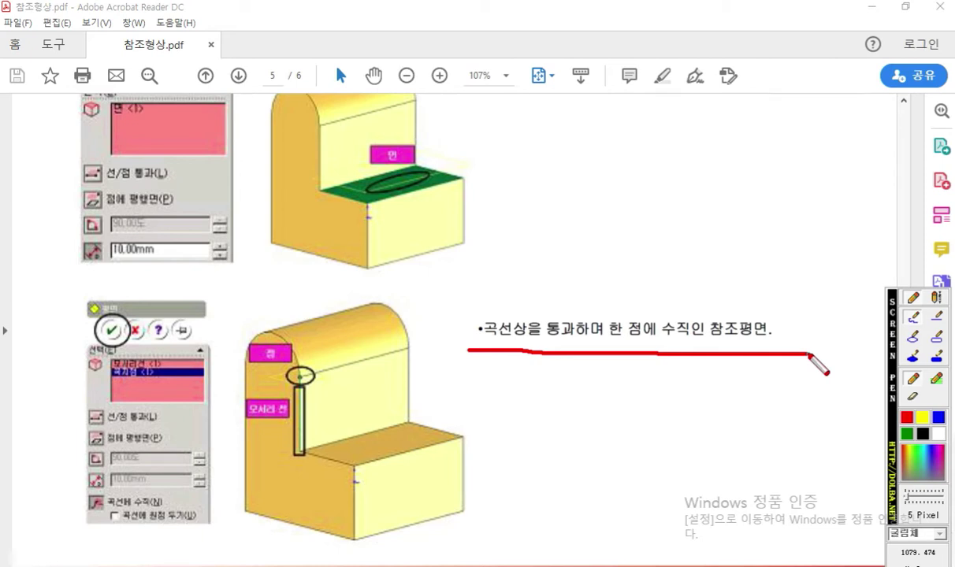
{"action": "left_click_drag", "start_coordinate": [299, 379], "coordinate": [299, 457]}
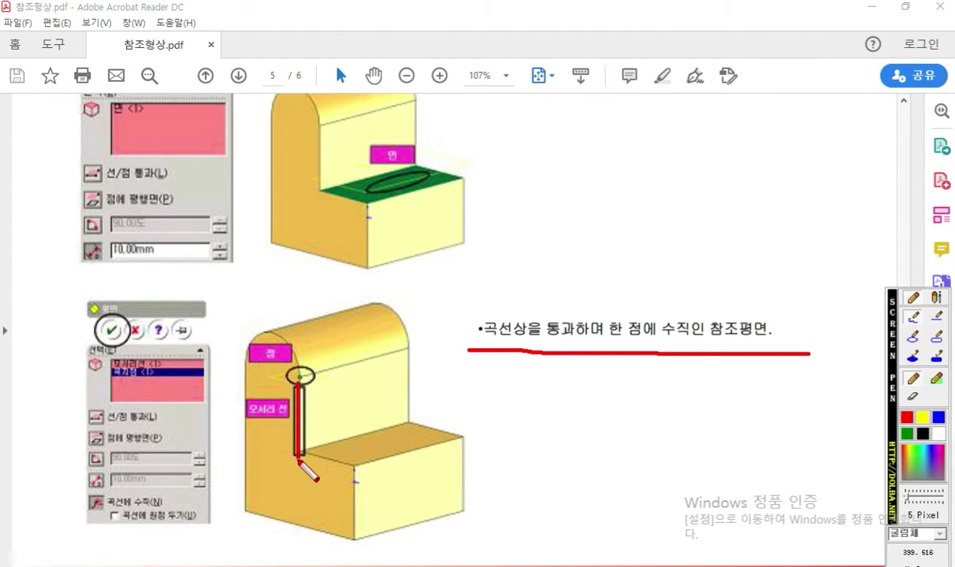
{"action": "left_click", "coordinate": [297, 379]}
{"action": "mouse_move", "coordinate": [269, 383]}
{"action": "left_mouse_down"}
{"action": "mouse_move", "coordinate": [286, 368]}
{"action": "mouse_move", "coordinate": [307, 398]}
{"action": "mouse_move", "coordinate": [335, 386]}
{"action": "mouse_move", "coordinate": [322, 379]}
{"action": "left_mouse_up"}
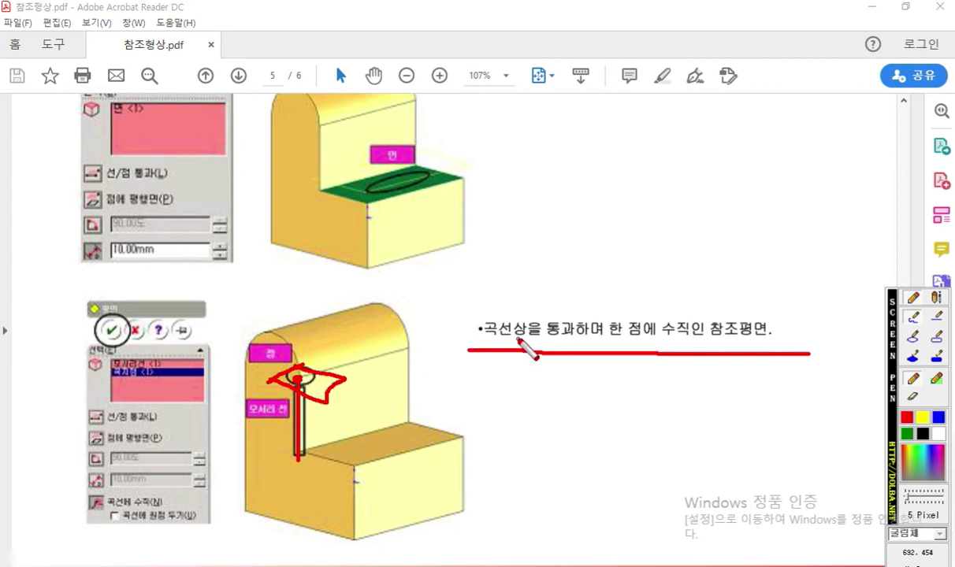
{"action": "key", "text": "Escape"}
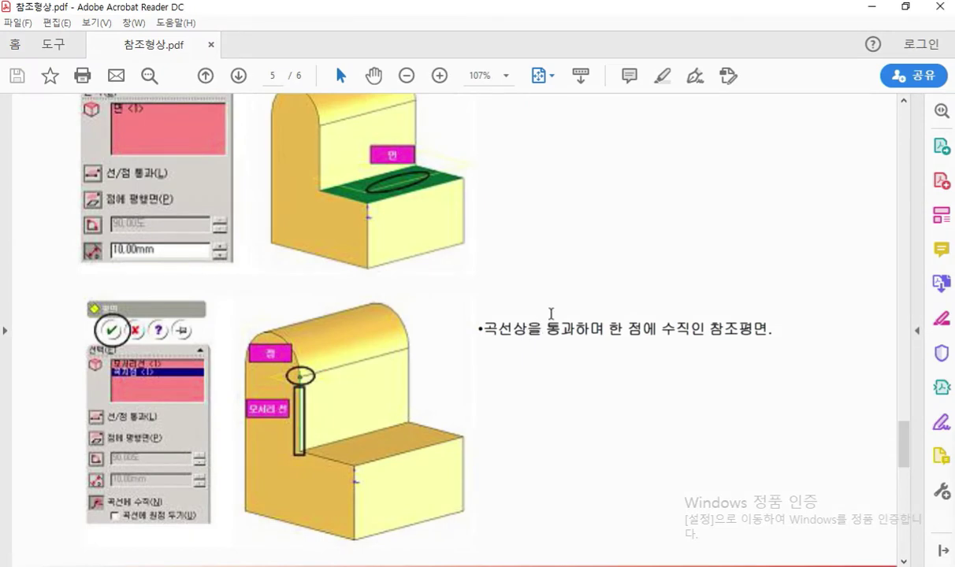
Highlight the text of the curve-perpendicular plane description and go to the curved-surface plane example on page 6.
{"action": "left_click_drag", "start_coordinate": [551, 335], "coordinate": [753, 332]}
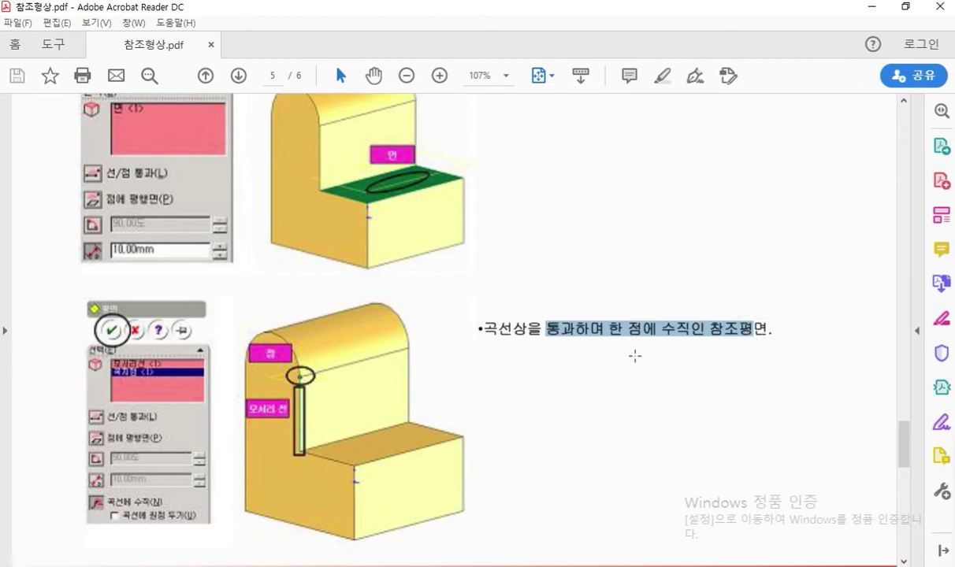
{"action": "scroll", "coordinate": [635, 356], "scroll_direction": "down", "scroll_amount": 5}
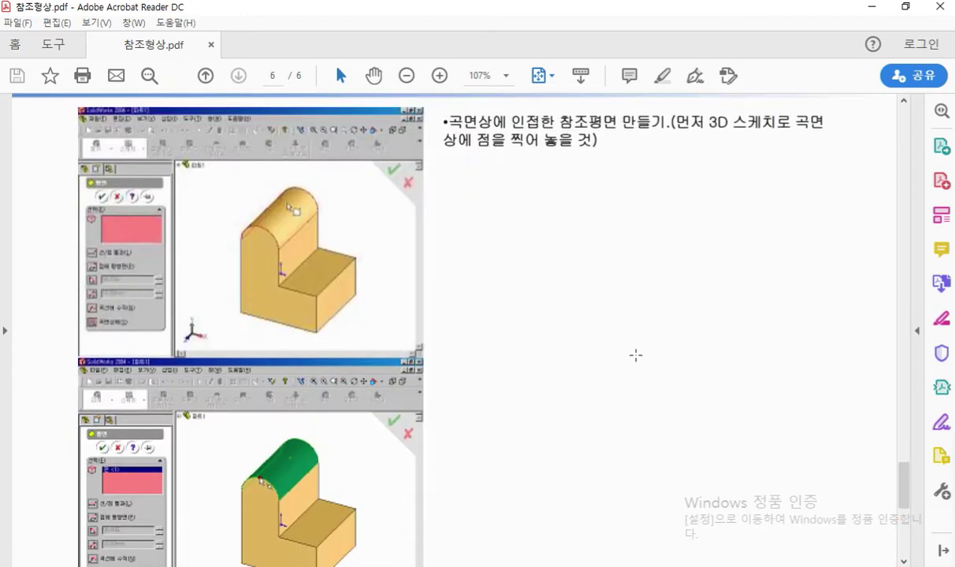
Review the page 6 example on creating a reference plane adjacent to a curved surface, including both figures.
{"action": "scroll", "coordinate": [636, 356], "scroll_direction": "up", "scroll_amount": 2}
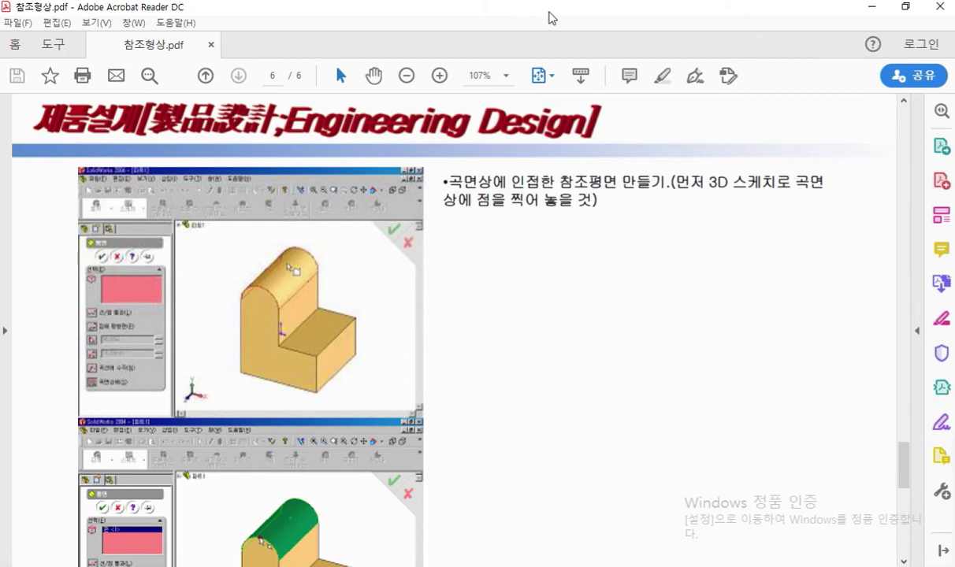
{"action": "scroll", "coordinate": [654, 348], "scroll_direction": "down", "scroll_amount": 4}
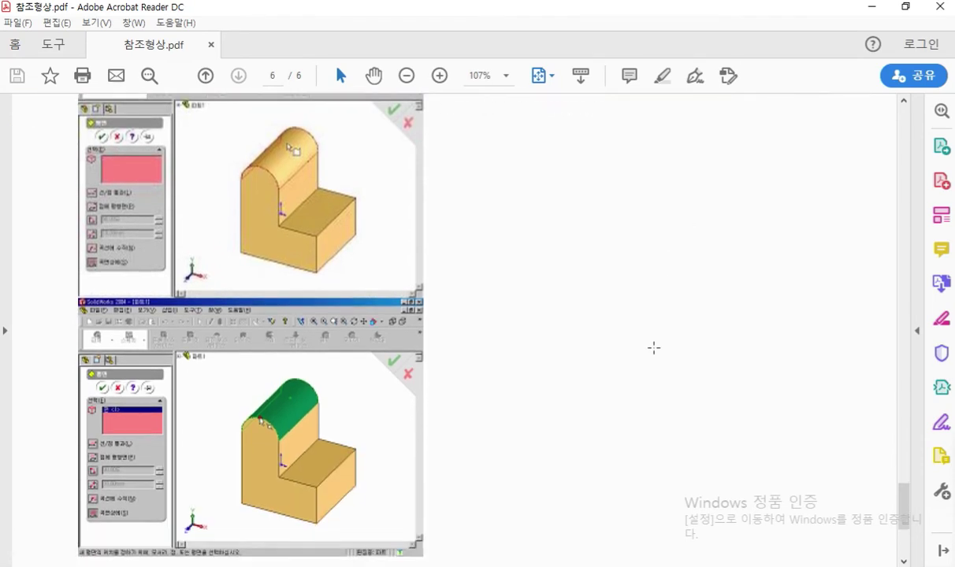
{"action": "scroll", "coordinate": [654, 347], "scroll_direction": "down", "scroll_amount": 1}
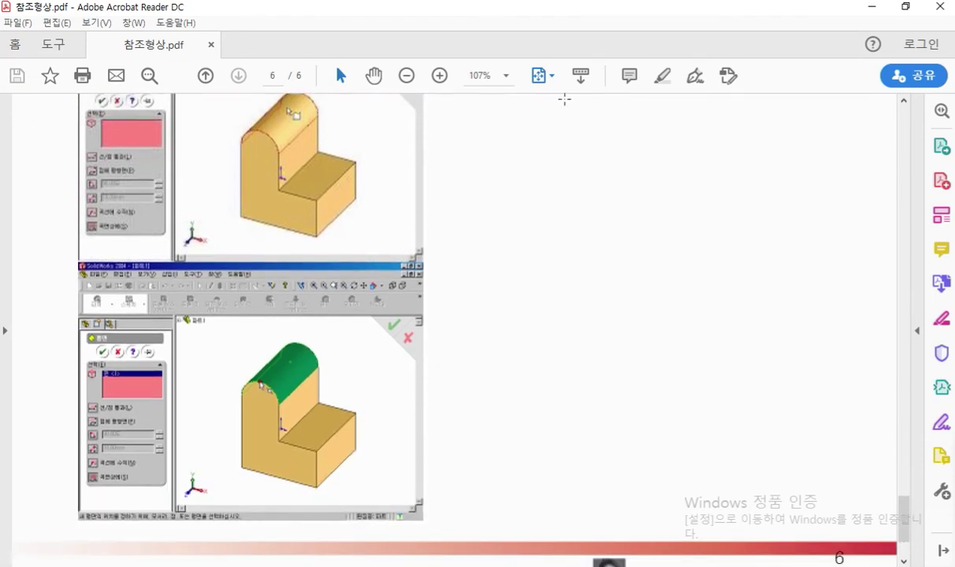
Switch to SolidWorks and close the swept-triangle part 파트2 to return to the 참조형상예제 part.
{"action": "left_click_drag", "start_coordinate": [541, 13], "coordinate": [954, 24]}
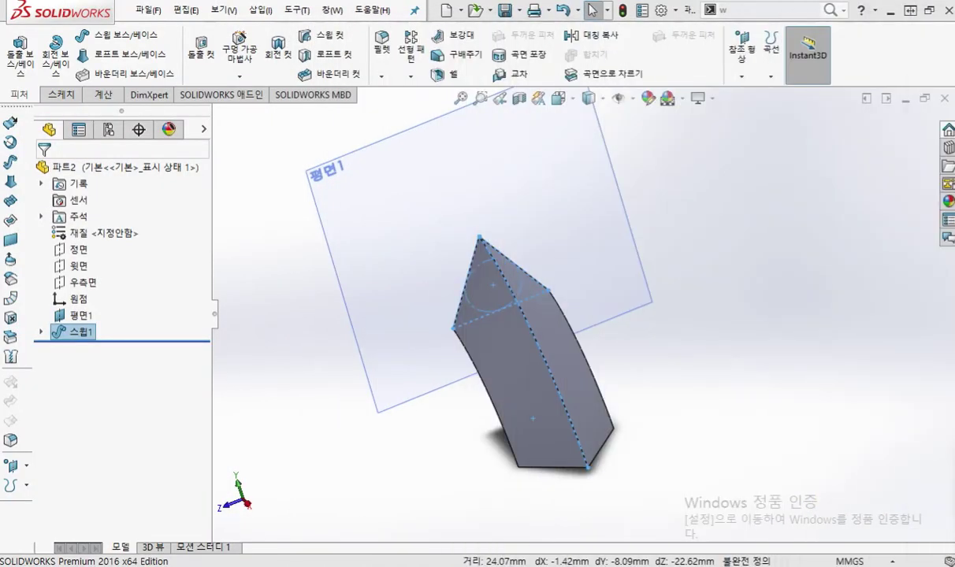
{"action": "left_click", "coordinate": [674, 204]}
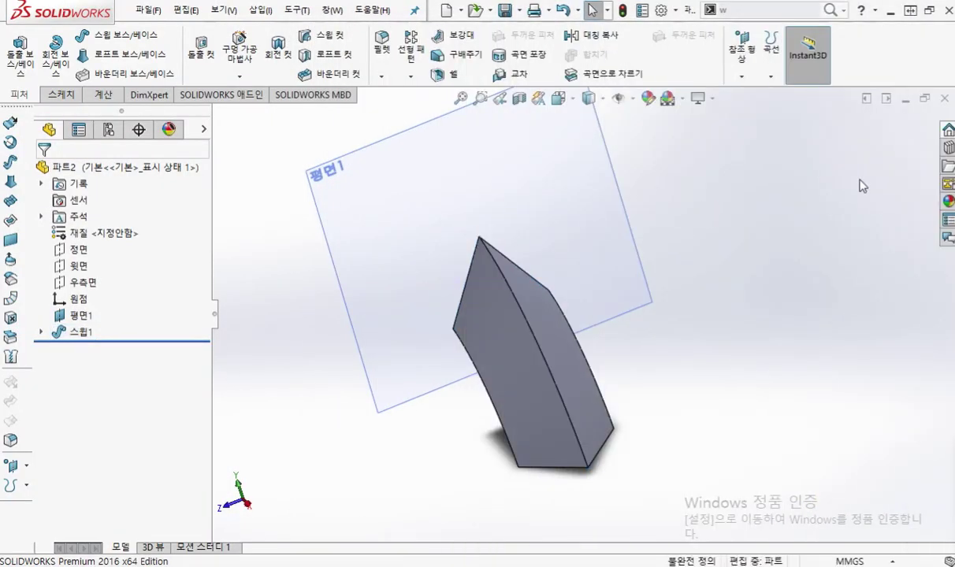
{"action": "left_click", "coordinate": [945, 103]}
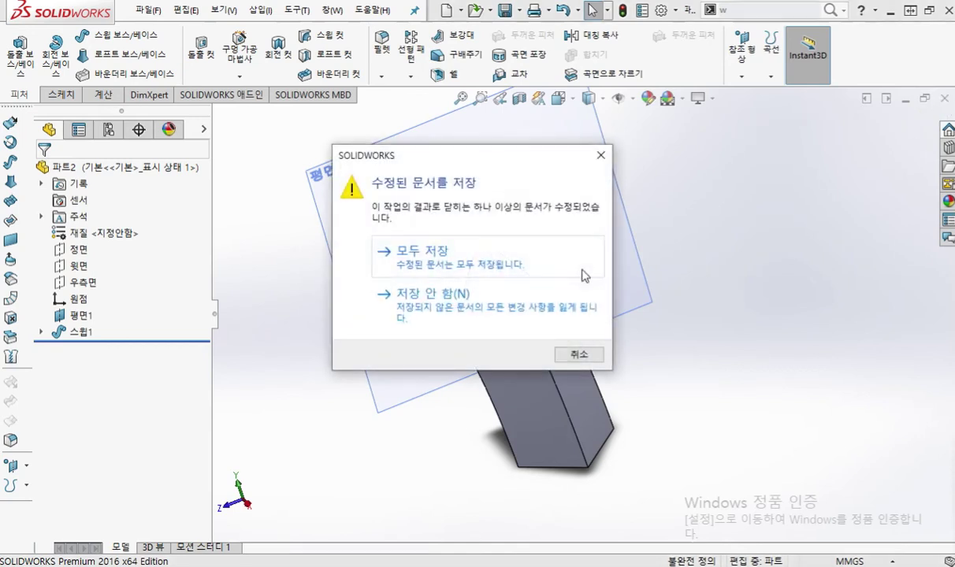
{"action": "left_click", "coordinate": [566, 272]}
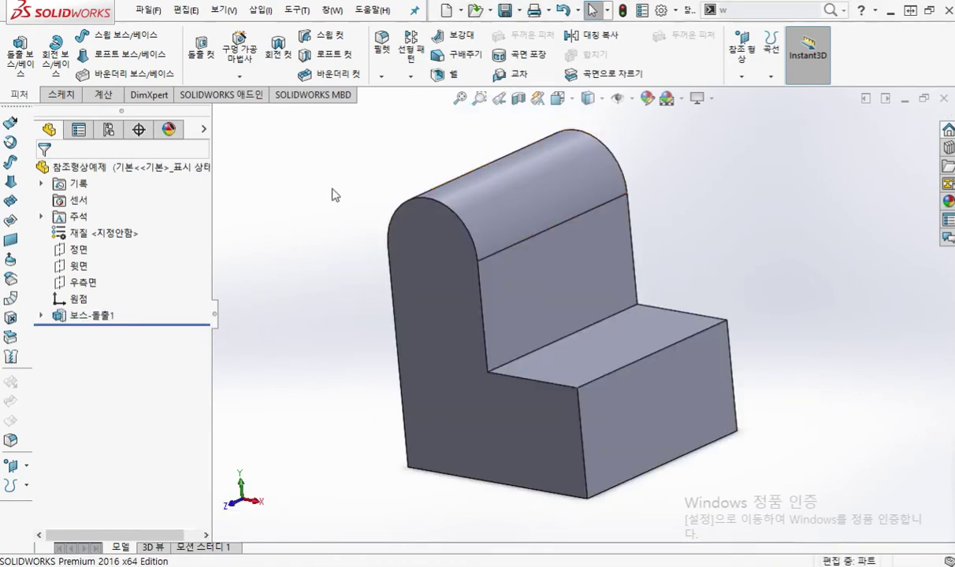
Mark the 3D sketch option, the Point tool and a spot on the front arc edge in red, and clear the marks.
{"action": "middle_click_drag", "start_coordinate": [668, 154], "coordinate": [678, 192]}
{"action": "scroll", "coordinate": [543, 192], "scroll_direction": "down", "scroll_amount": 3}
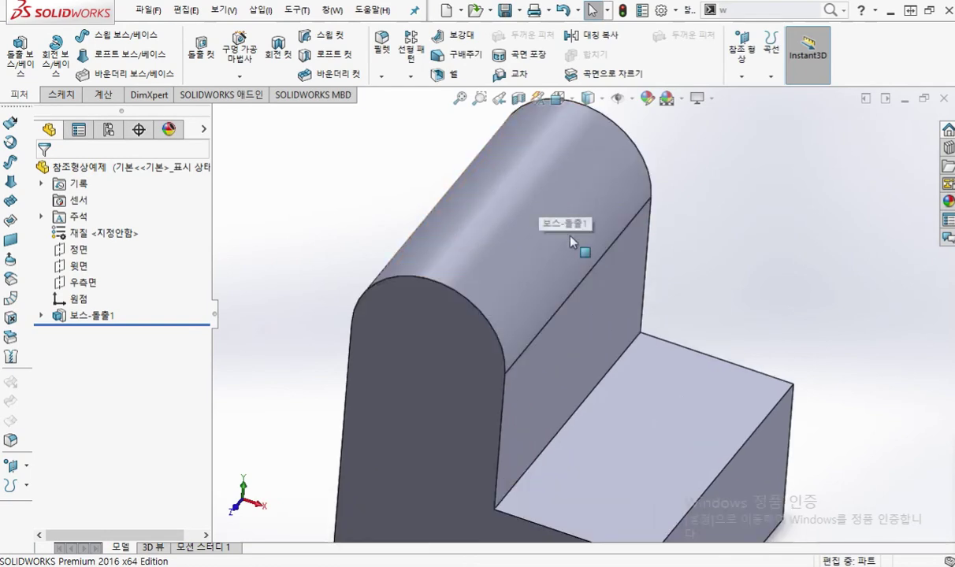
{"action": "scroll", "coordinate": [571, 238], "scroll_direction": "up", "scroll_amount": 3}
{"action": "middle_click_drag", "start_coordinate": [620, 273], "coordinate": [699, 284]}
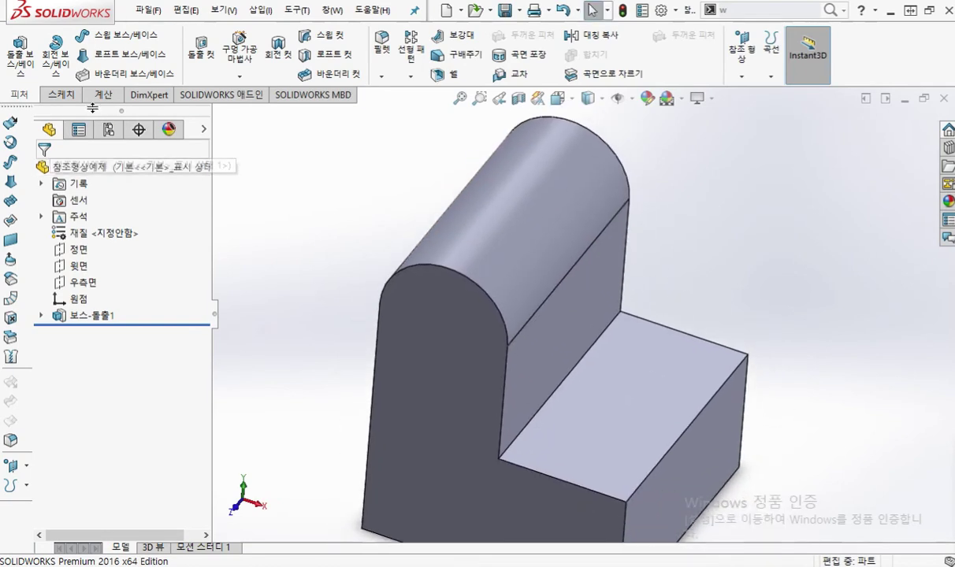
{"action": "left_click", "coordinate": [62, 96]}
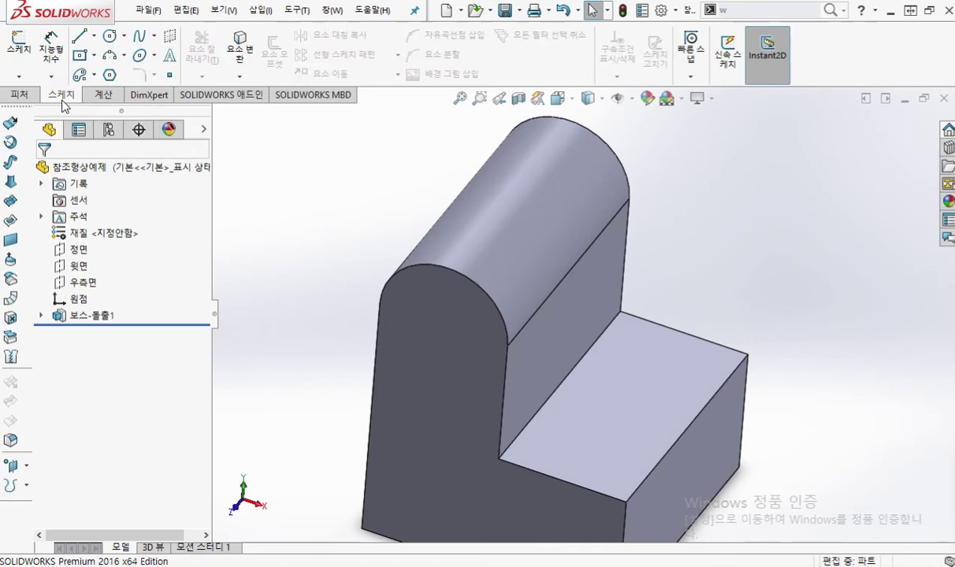
{"action": "left_click", "coordinate": [20, 78]}
{"action": "key", "text": "F12"}
{"action": "mouse_move", "coordinate": [75, 80]}
{"action": "left_mouse_down"}
{"action": "mouse_move", "coordinate": [98, 89]}
{"action": "mouse_move", "coordinate": [112, 117]}
{"action": "mouse_move", "coordinate": [96, 136]}
{"action": "left_mouse_up"}
{"action": "mouse_move", "coordinate": [120, 99]}
{"action": "left_mouse_down"}
{"action": "mouse_move", "coordinate": [128, 138]}
{"action": "mouse_move", "coordinate": [83, 108]}
{"action": "mouse_move", "coordinate": [148, 127]}
{"action": "mouse_move", "coordinate": [144, 147]}
{"action": "left_mouse_up"}
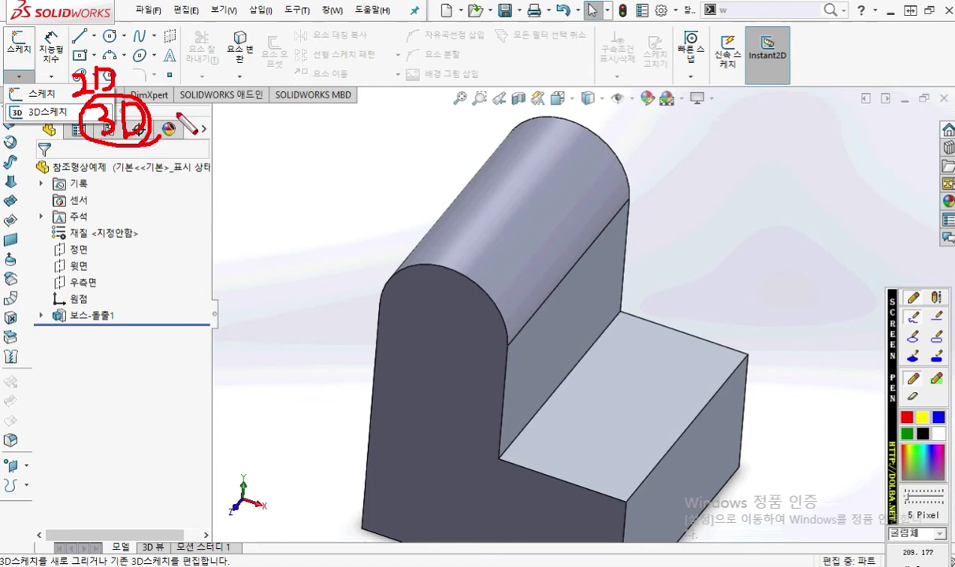
{"action": "mouse_move", "coordinate": [168, 79]}
{"action": "left_mouse_down"}
{"action": "mouse_move", "coordinate": [169, 93]}
{"action": "mouse_move", "coordinate": [168, 81]}
{"action": "mouse_move", "coordinate": [445, 234]}
{"action": "mouse_move", "coordinate": [483, 285]}
{"action": "mouse_move", "coordinate": [484, 276]}
{"action": "mouse_move", "coordinate": [485, 300]}
{"action": "left_mouse_up"}
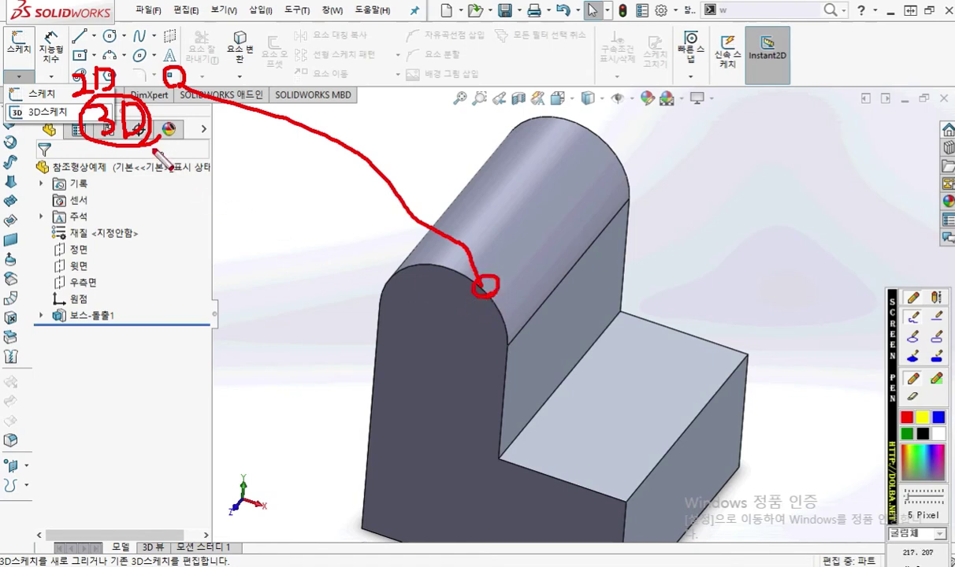
{"action": "key", "text": "Escape"}
Start a 3D sketch and place a point on the front arc edge at about X 41.88, Y 118.44, Z 50.
{"action": "left_click", "coordinate": [19, 76]}
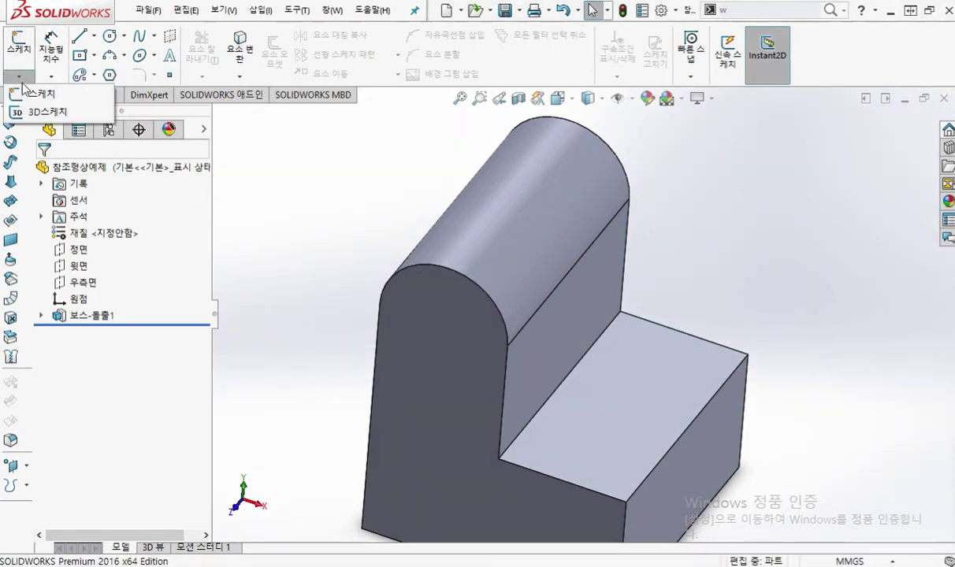
{"action": "left_click", "coordinate": [55, 113]}
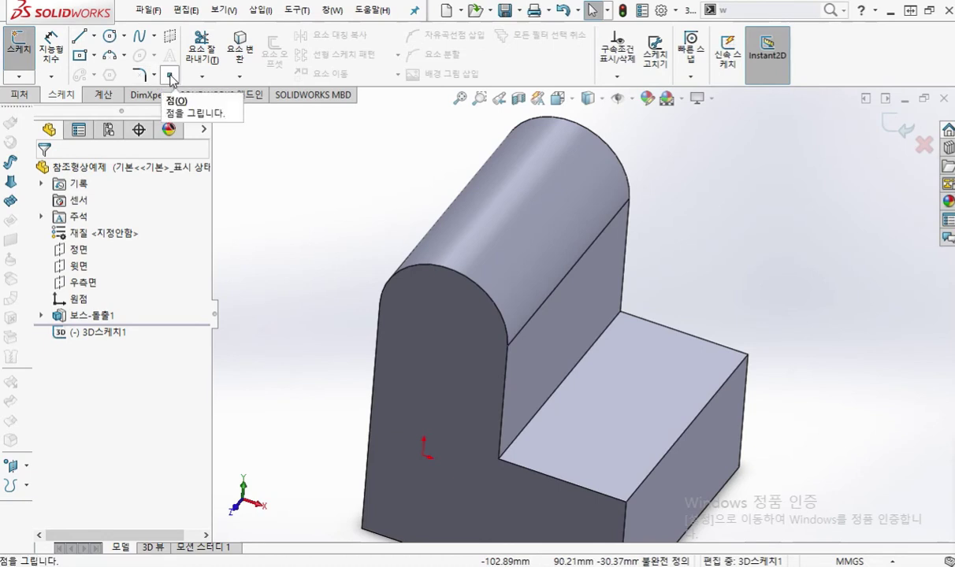
{"action": "key", "text": "F9"}
{"action": "mouse_move", "coordinate": [195, 84]}
{"action": "left_mouse_down"}
{"action": "mouse_move", "coordinate": [154, 95]}
{"action": "mouse_move", "coordinate": [189, 75]}
{"action": "mouse_move", "coordinate": [179, 82]}
{"action": "mouse_move", "coordinate": [504, 238]}
{"action": "mouse_move", "coordinate": [495, 287]}
{"action": "mouse_move", "coordinate": [495, 277]}
{"action": "mouse_move", "coordinate": [475, 293]}
{"action": "mouse_move", "coordinate": [481, 283]}
{"action": "left_mouse_up"}
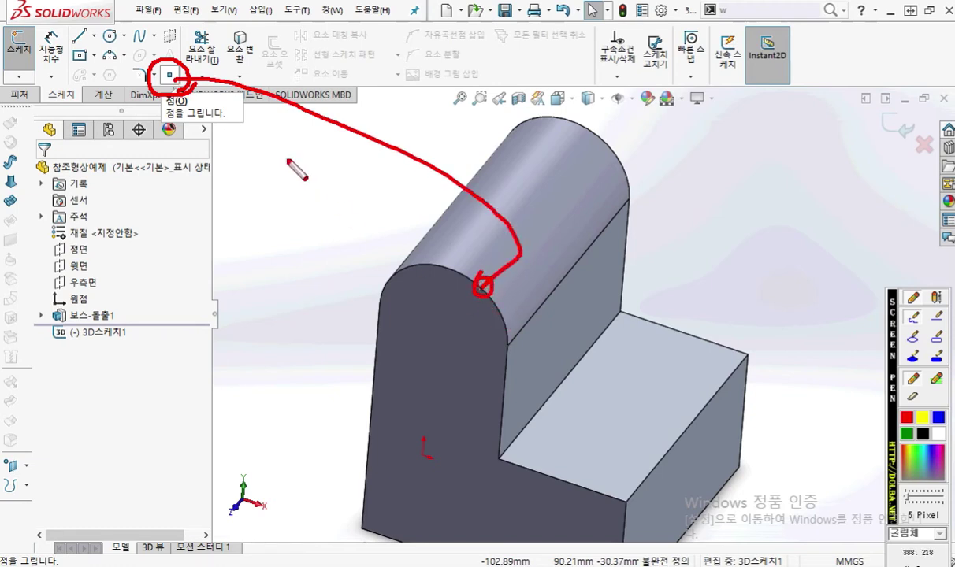
{"action": "left_click", "coordinate": [169, 75]}
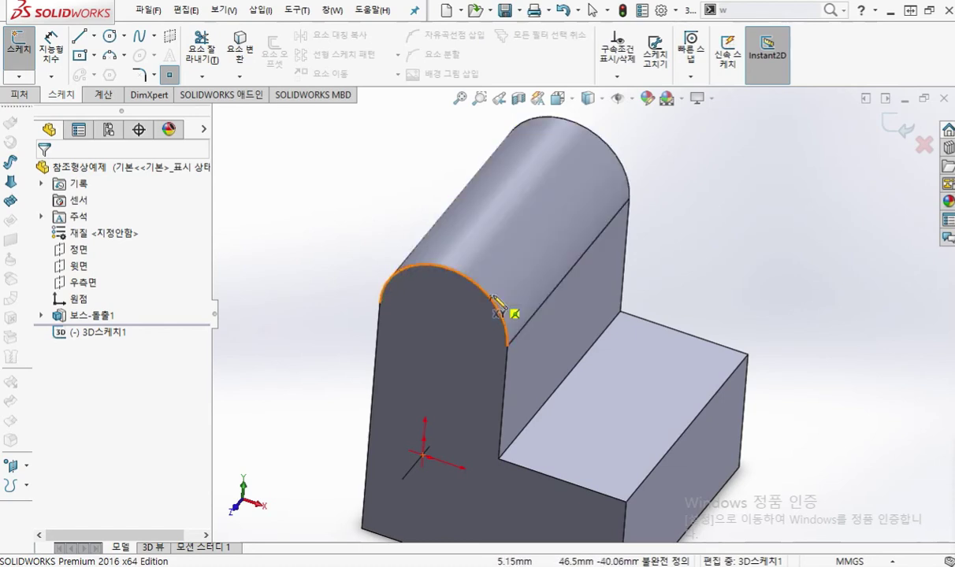
{"action": "left_click", "coordinate": [492, 298]}
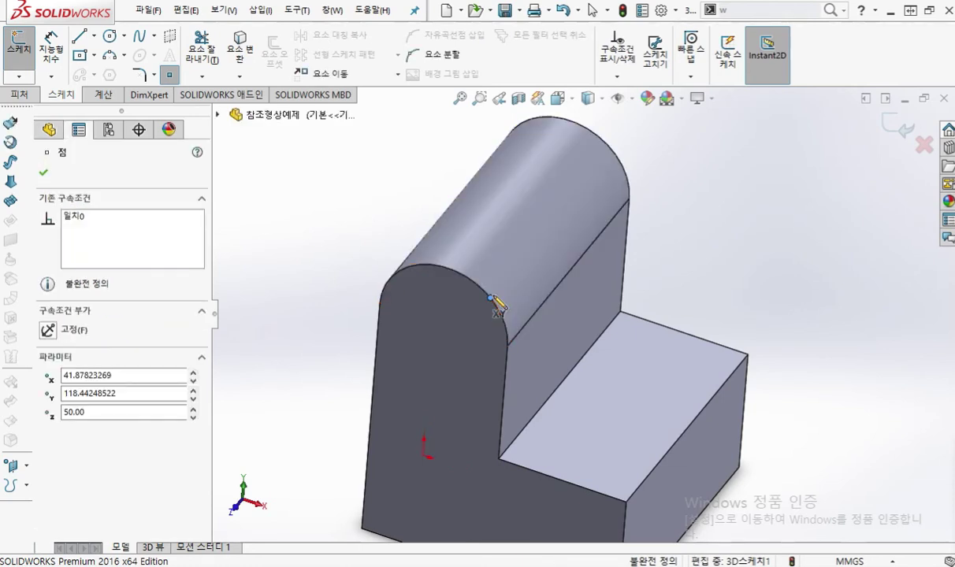
Circle the new point in red, clear the mark, exit the 3D sketch and deselect it.
{"action": "key", "text": "F9"}
{"action": "mouse_move", "coordinate": [497, 300]}
{"action": "left_mouse_down"}
{"action": "mouse_move", "coordinate": [491, 305]}
{"action": "mouse_move", "coordinate": [493, 291]}
{"action": "mouse_move", "coordinate": [494, 305]}
{"action": "left_mouse_up"}
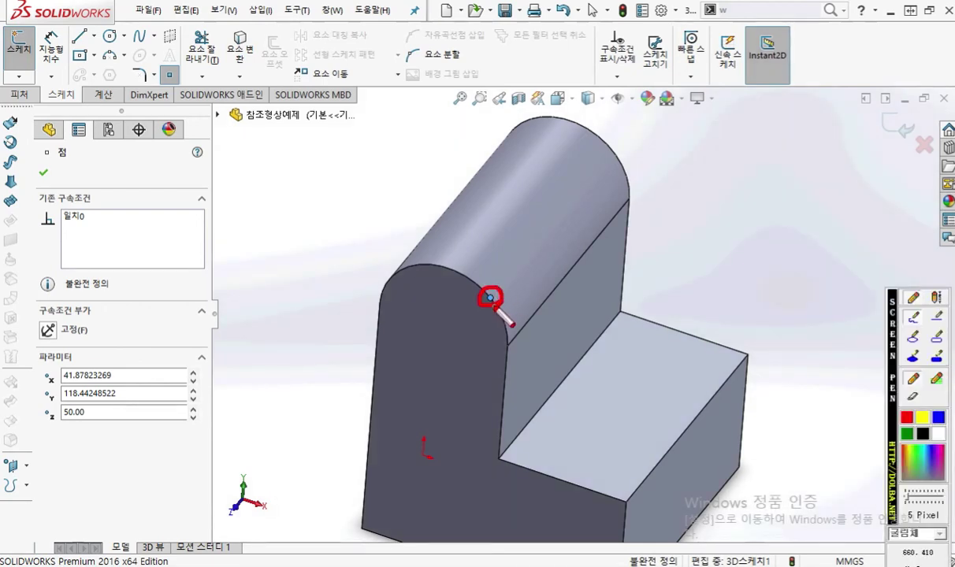
{"action": "key", "text": "F9"}
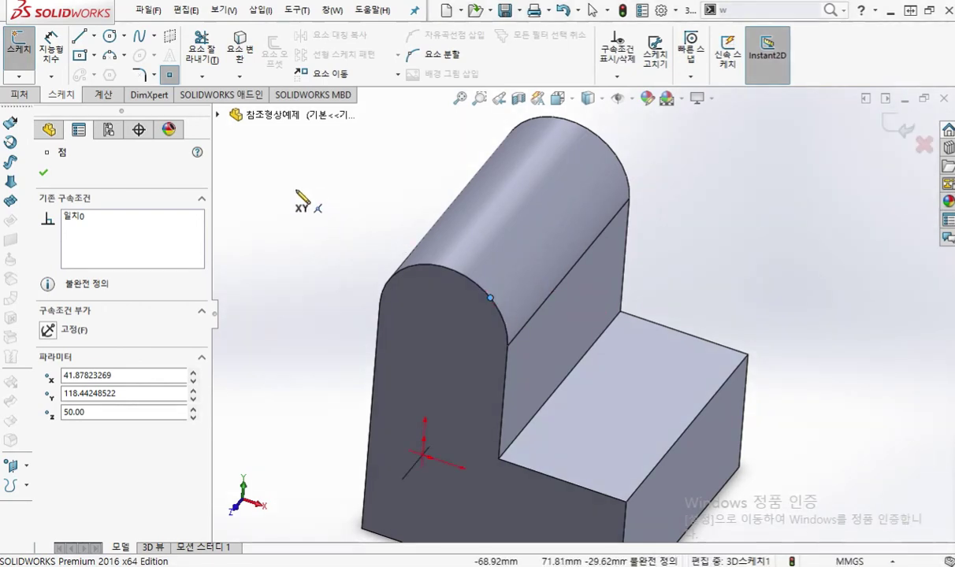
{"action": "right_click", "coordinate": [314, 200]}
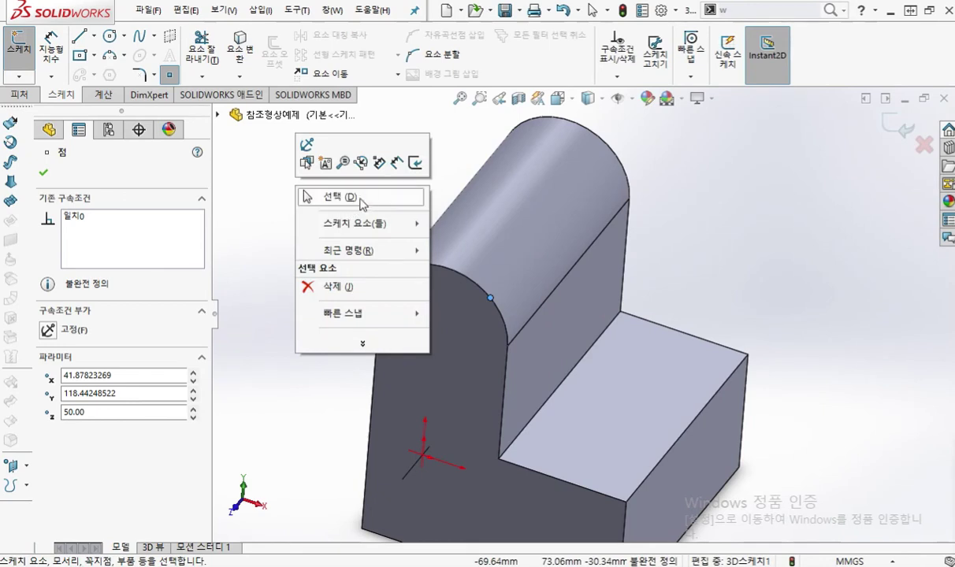
{"action": "left_click", "coordinate": [417, 164]}
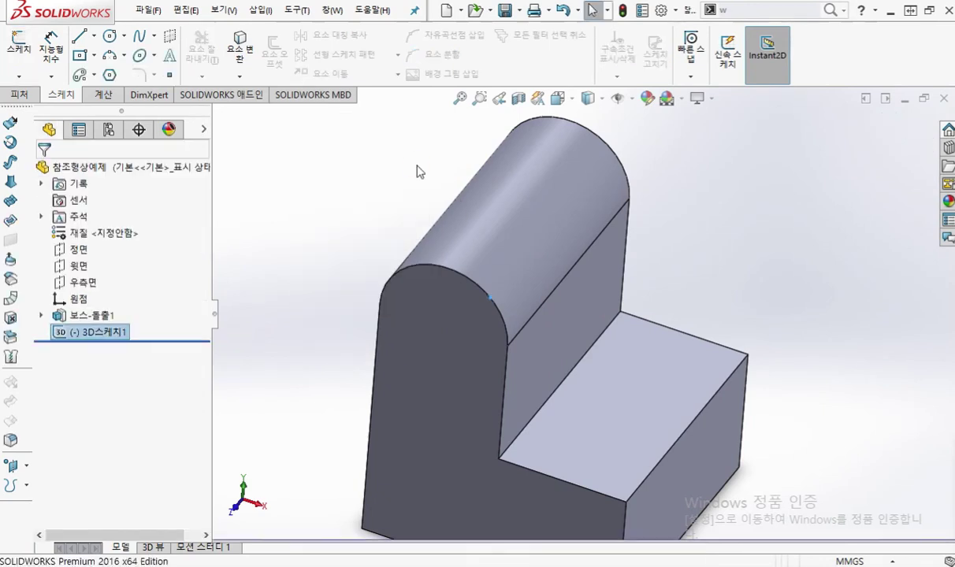
{"action": "left_click", "coordinate": [351, 181]}
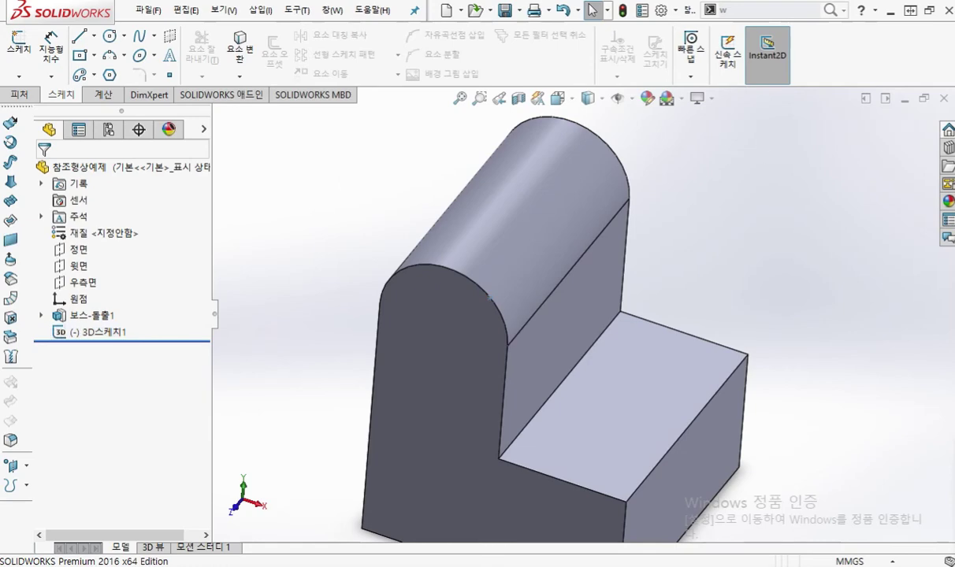
Switch to 참조형상.pdf in Adobe Acrobat Reader, mark the lower figure's curved face and point in red, and clear the marks.
{"action": "key", "text": "alt+Tab"}
{"action": "left_click_drag", "start_coordinate": [843, 57], "coordinate": [652, 25]}
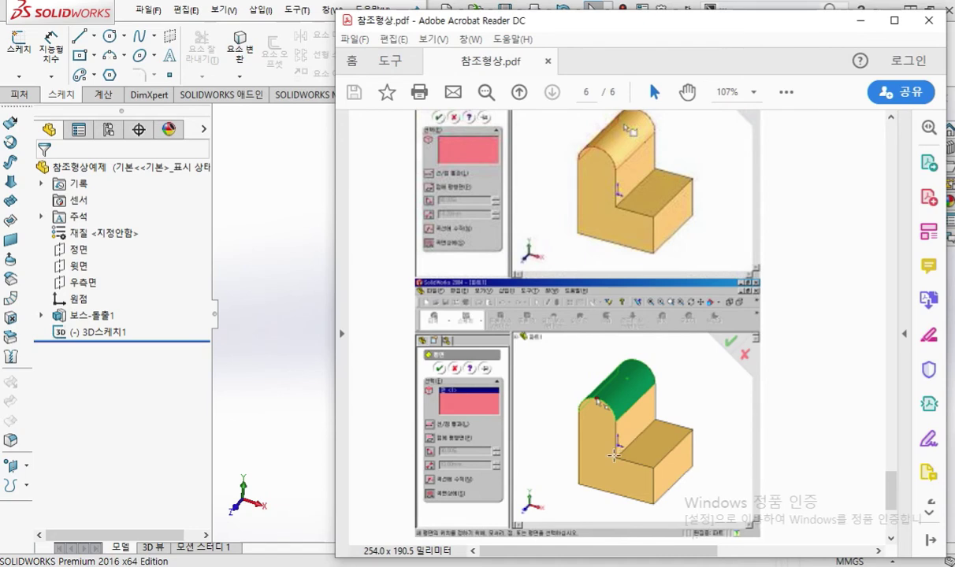
{"action": "key", "text": "F12"}
{"action": "mouse_move", "coordinate": [592, 392]}
{"action": "left_mouse_down"}
{"action": "mouse_move", "coordinate": [635, 383]}
{"action": "mouse_move", "coordinate": [661, 429]}
{"action": "left_mouse_up"}
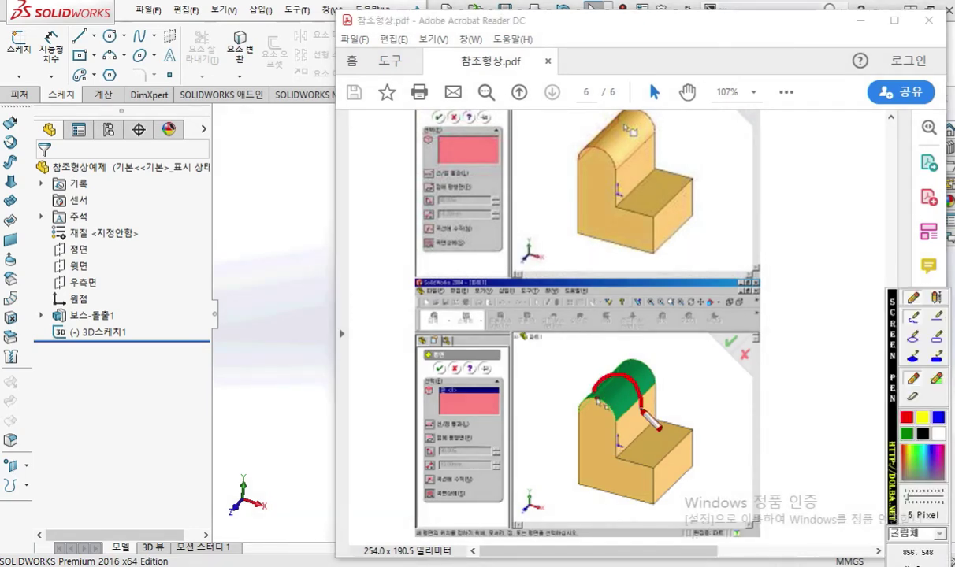
{"action": "left_click_drag", "start_coordinate": [597, 400], "coordinate": [613, 419]}
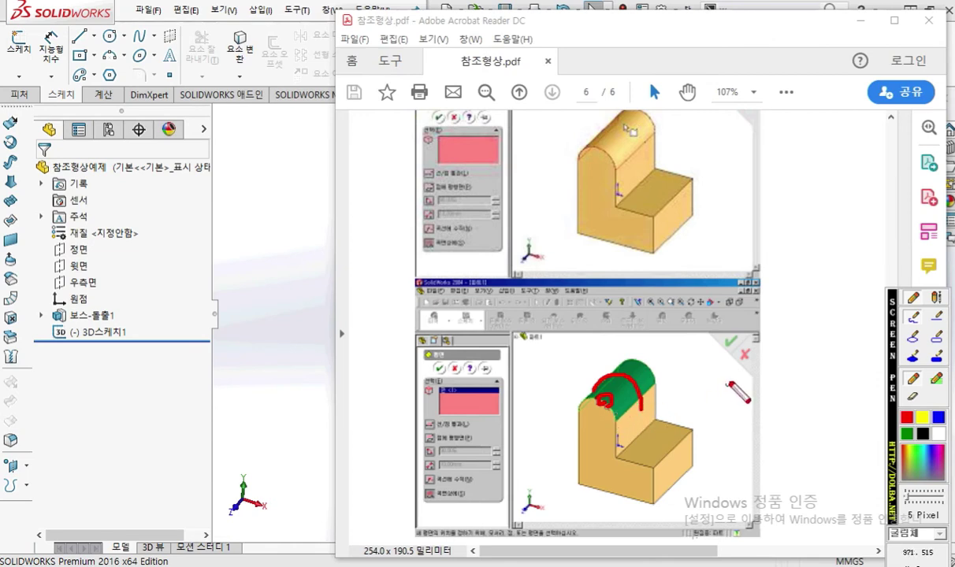
{"action": "key", "text": "Escape"}
Maximize the PDF window, check the lower figure on page 6 again, and switch back to SolidWorks.
{"action": "scroll", "coordinate": [729, 398], "scroll_direction": "down", "scroll_amount": 2}
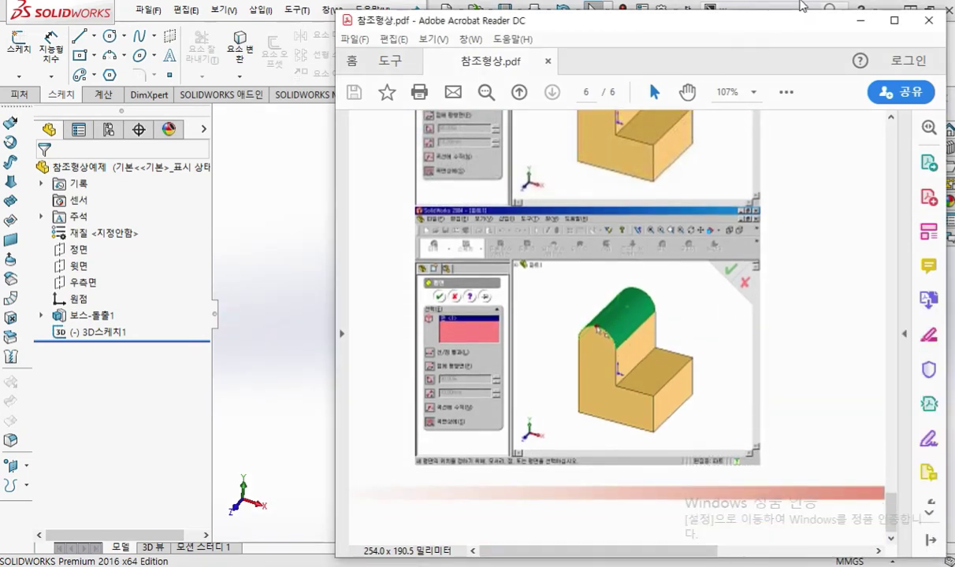
{"action": "double_click", "coordinate": [783, 22]}
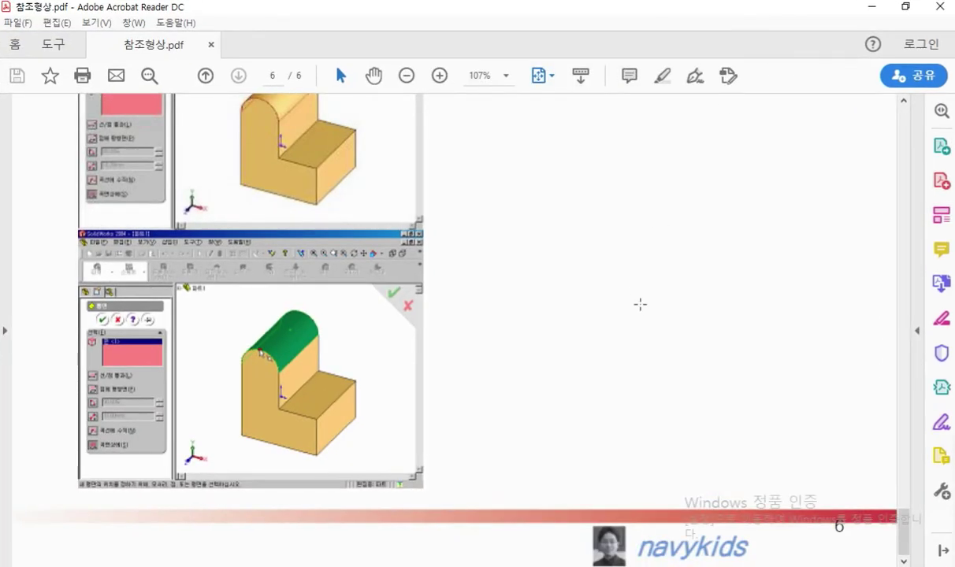
{"action": "key", "text": "ctrl+shift+d"}
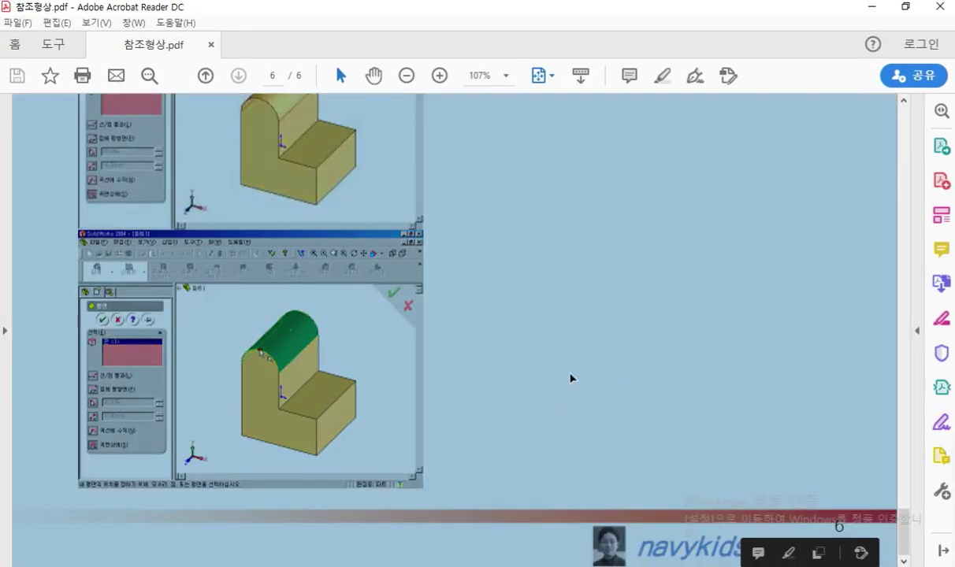
{"action": "key", "text": "ctrl+shift+d"}
{"action": "scroll", "coordinate": [568, 386], "scroll_direction": "up", "scroll_amount": 1}
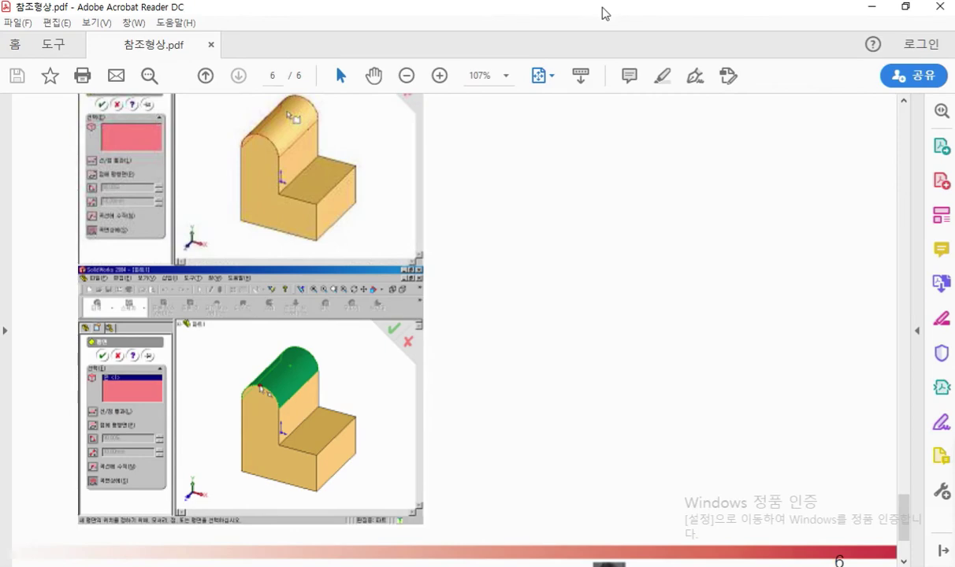
{"action": "double_click", "coordinate": [605, 14]}
{"action": "left_click", "coordinate": [605, 13]}
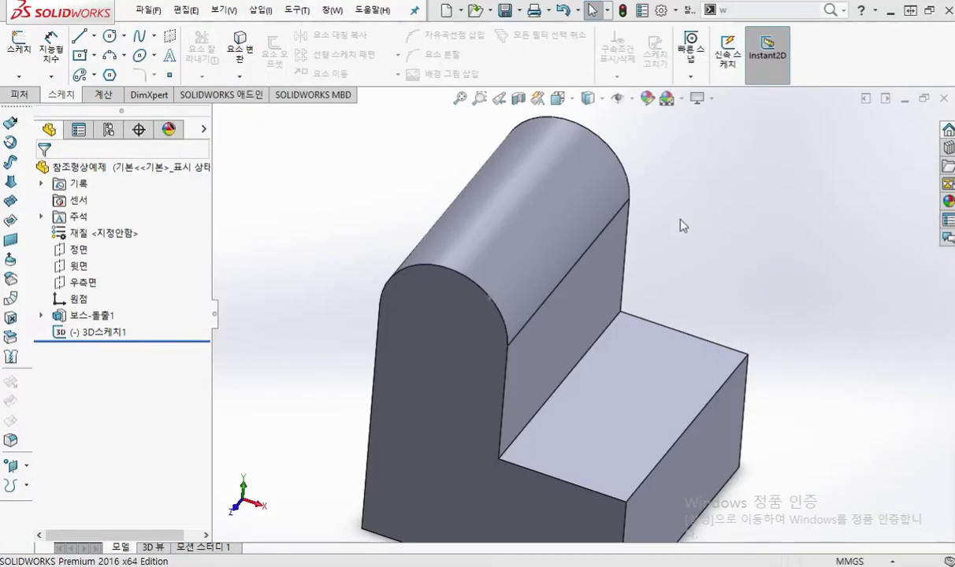
Display the reference geometry commands and mark 기준면, the curved top face as 1 and the arc-edge point as 2 in red.
{"action": "middle_click_drag", "start_coordinate": [599, 379], "coordinate": [838, 271]}
{"action": "left_click", "coordinate": [20, 95]}
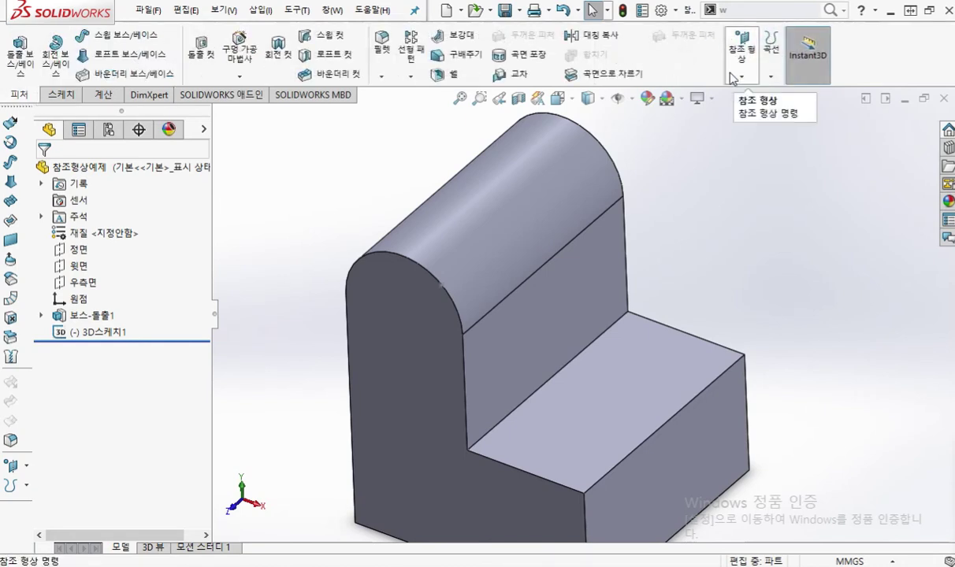
{"action": "left_click", "coordinate": [742, 56]}
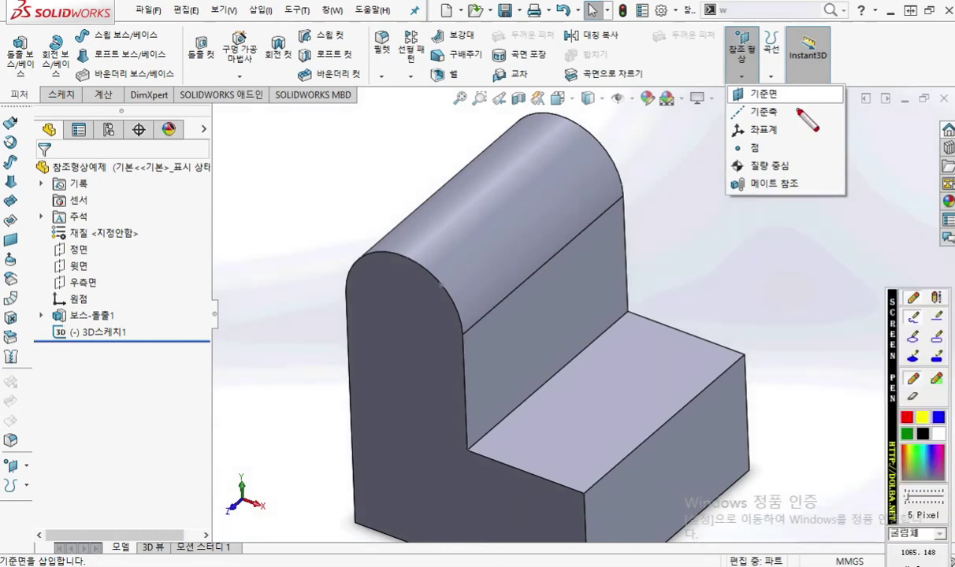
{"action": "mouse_move", "coordinate": [800, 100]}
{"action": "left_mouse_down"}
{"action": "mouse_move", "coordinate": [750, 80]}
{"action": "mouse_move", "coordinate": [805, 122]}
{"action": "left_mouse_up"}
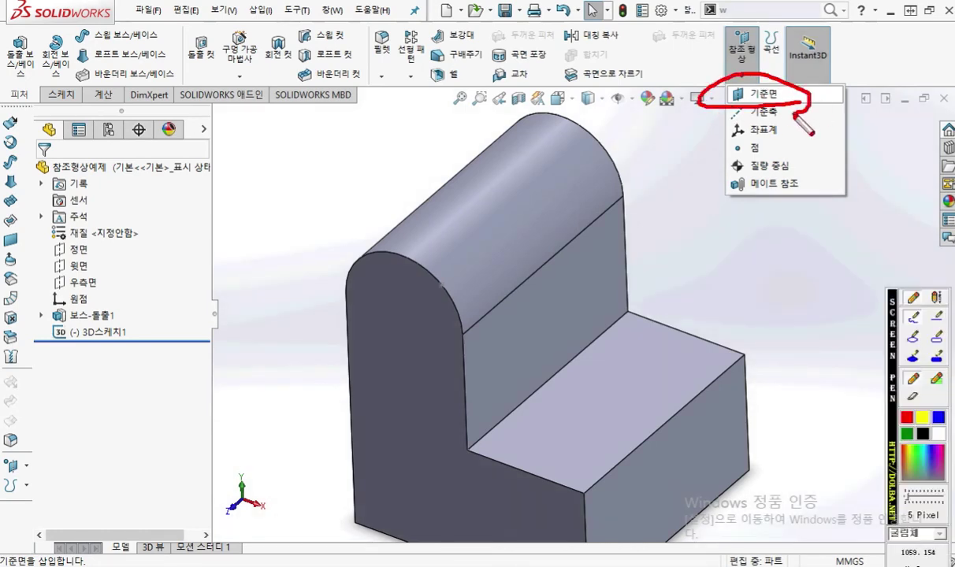
{"action": "left_click_drag", "start_coordinate": [529, 209], "coordinate": [705, 233]}
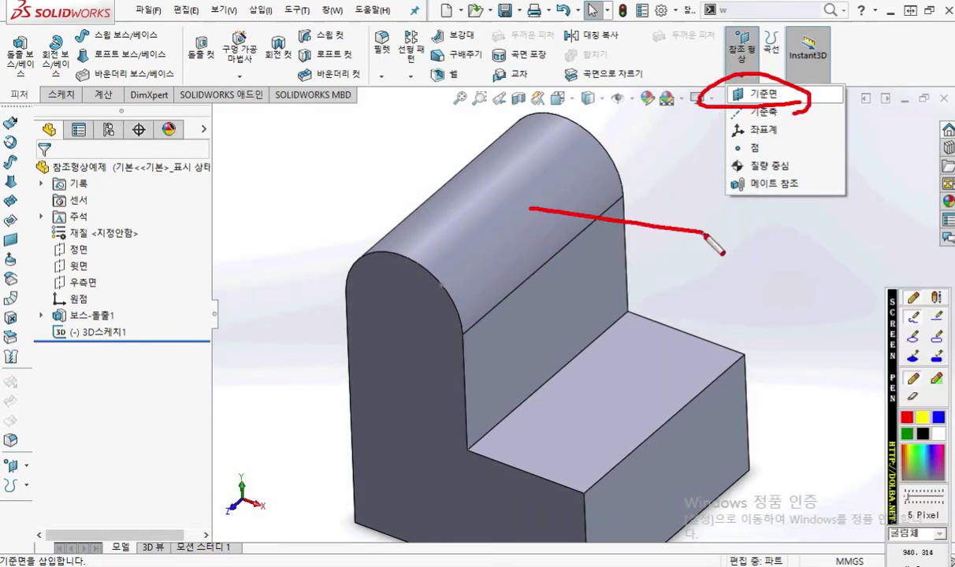
{"action": "left_click_drag", "start_coordinate": [530, 208], "coordinate": [550, 235]}
{"action": "left_click_drag", "start_coordinate": [551, 191], "coordinate": [528, 207]}
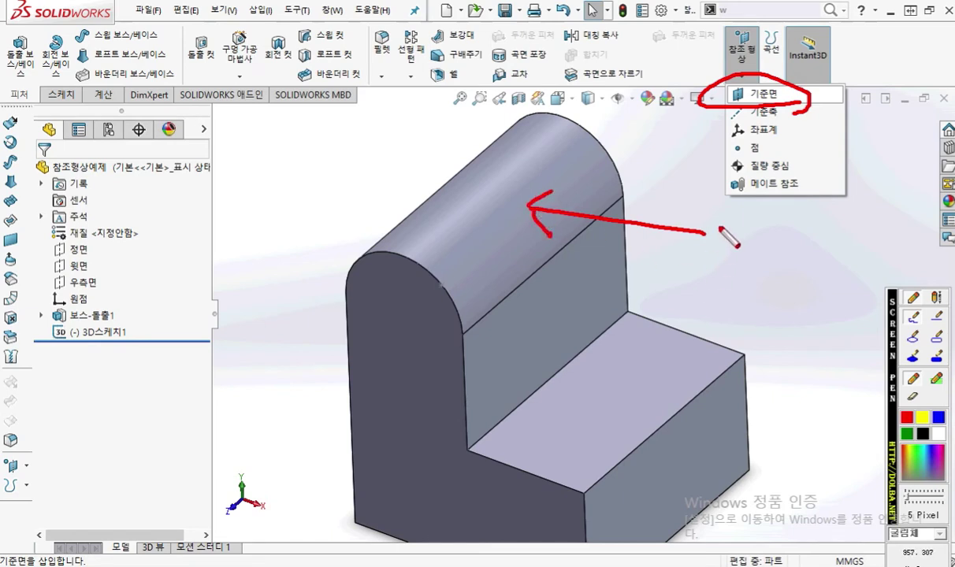
{"action": "mouse_move", "coordinate": [715, 219]}
{"action": "left_mouse_down"}
{"action": "mouse_move", "coordinate": [726, 230]}
{"action": "mouse_move", "coordinate": [717, 254]}
{"action": "left_mouse_up"}
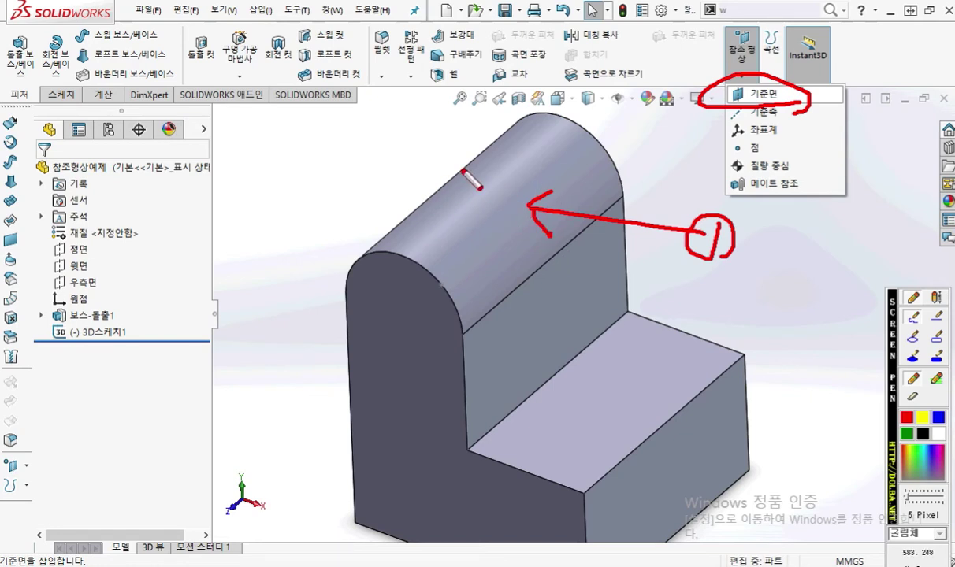
{"action": "mouse_move", "coordinate": [444, 291]}
{"action": "left_mouse_down"}
{"action": "mouse_move", "coordinate": [423, 337]}
{"action": "mouse_move", "coordinate": [427, 315]}
{"action": "mouse_move", "coordinate": [458, 289]}
{"action": "mouse_move", "coordinate": [440, 279]}
{"action": "left_mouse_up"}
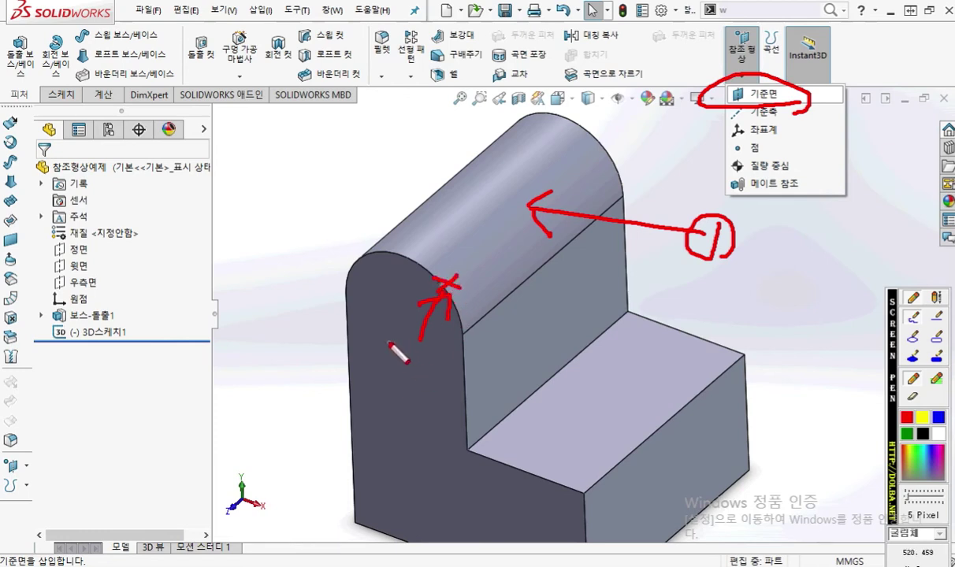
{"action": "mouse_move", "coordinate": [388, 347]}
{"action": "left_mouse_down"}
{"action": "mouse_move", "coordinate": [418, 374]}
{"action": "mouse_move", "coordinate": [359, 359]}
{"action": "mouse_move", "coordinate": [404, 370]}
{"action": "mouse_move", "coordinate": [409, 399]}
{"action": "left_mouse_up"}
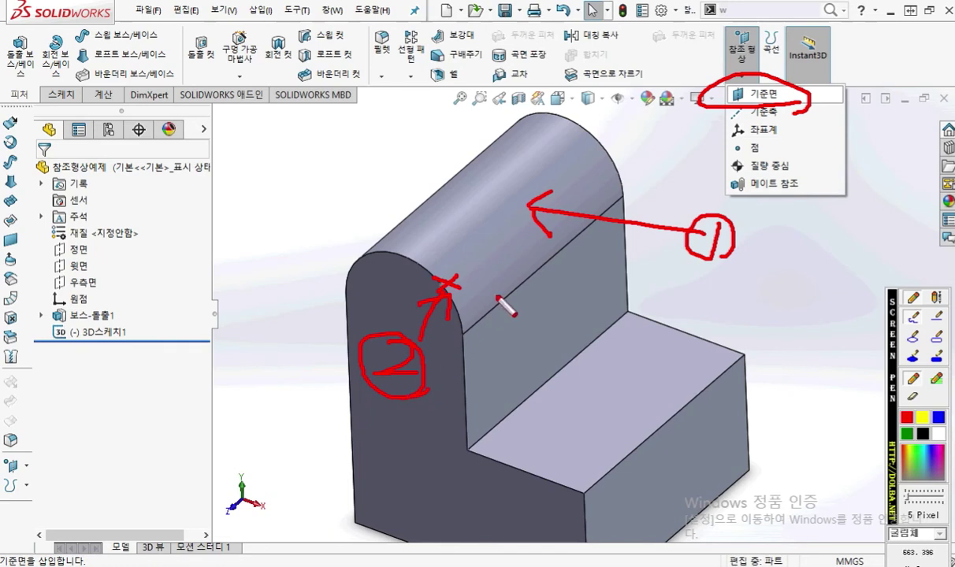
Start a reference plane with the curved top face as first reference and the 3D sketch point as second reference.
{"action": "left_click", "coordinate": [766, 97]}
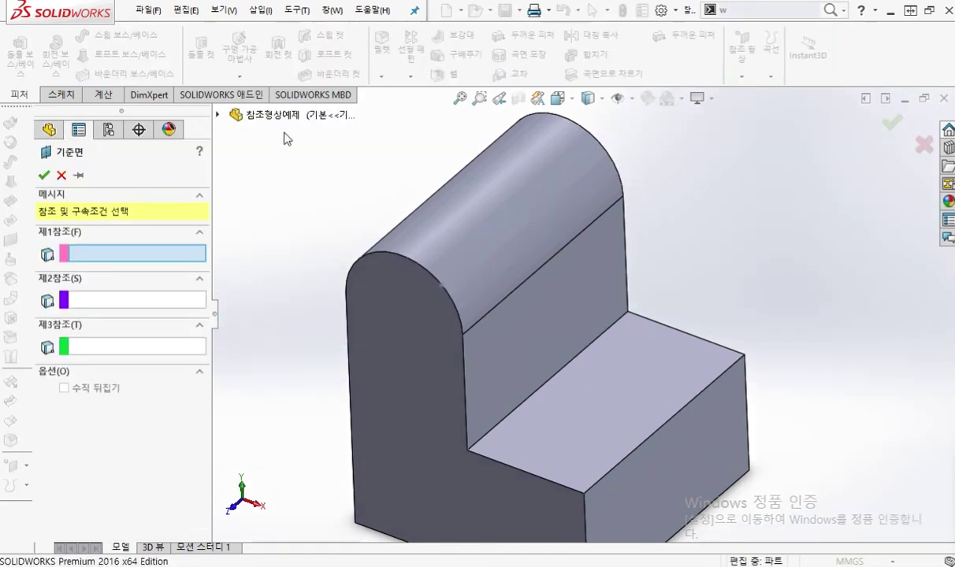
{"action": "left_click", "coordinate": [502, 221]}
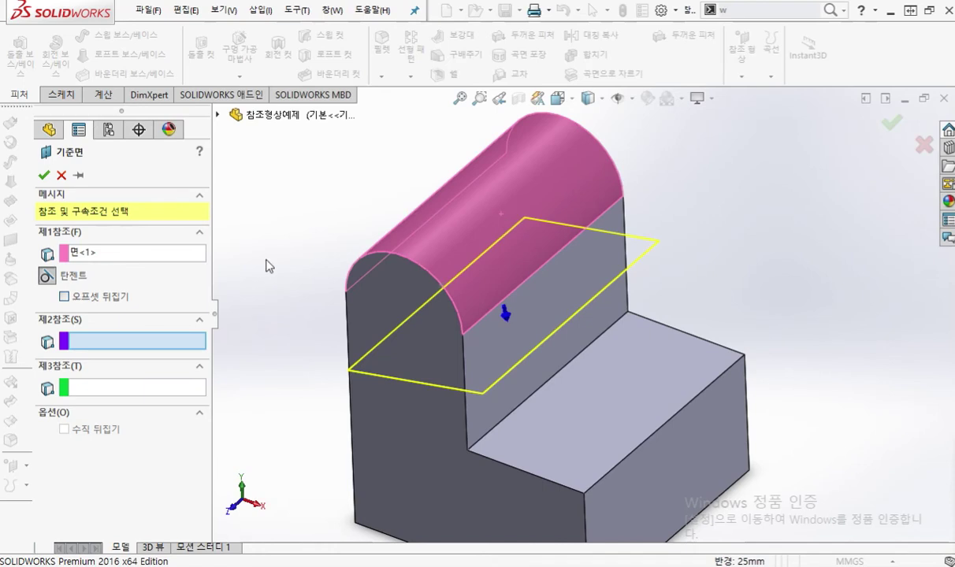
{"action": "left_click", "coordinate": [442, 286]}
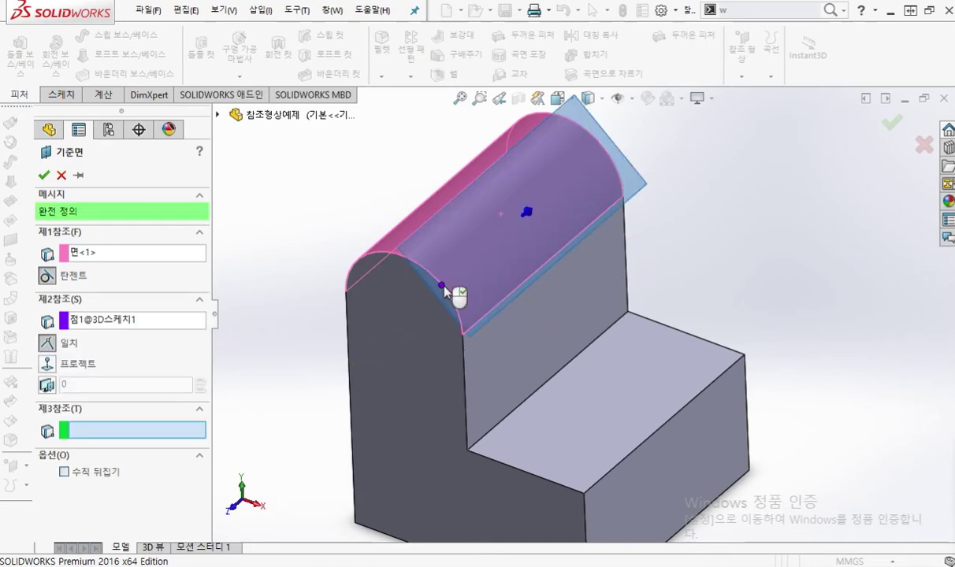
Mark the plane's 탄젠트 and 일치 constraints in red, clear the marks, and accept the plane.
{"action": "mouse_move", "coordinate": [118, 275]}
{"action": "left_mouse_down"}
{"action": "mouse_move", "coordinate": [25, 270]}
{"action": "mouse_move", "coordinate": [120, 247]}
{"action": "mouse_move", "coordinate": [121, 277]}
{"action": "left_mouse_up"}
{"action": "mouse_move", "coordinate": [161, 250]}
{"action": "left_mouse_down"}
{"action": "mouse_move", "coordinate": [140, 256]}
{"action": "mouse_move", "coordinate": [189, 273]}
{"action": "left_mouse_up"}
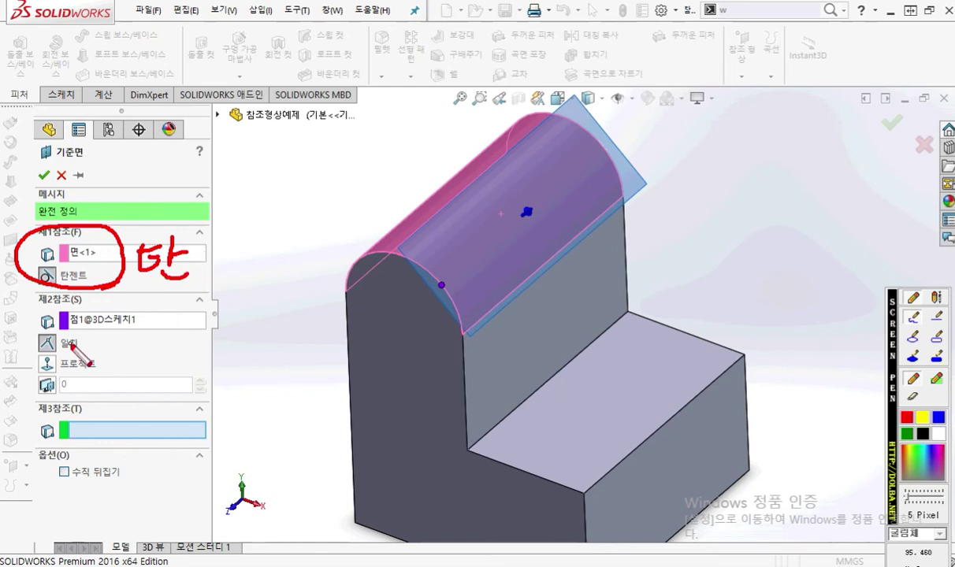
{"action": "mouse_move", "coordinate": [101, 337]}
{"action": "left_mouse_down"}
{"action": "mouse_move", "coordinate": [92, 354]}
{"action": "mouse_move", "coordinate": [101, 339]}
{"action": "mouse_move", "coordinate": [134, 368]}
{"action": "left_mouse_up"}
{"action": "left_click_drag", "start_coordinate": [144, 329], "coordinate": [169, 381]}
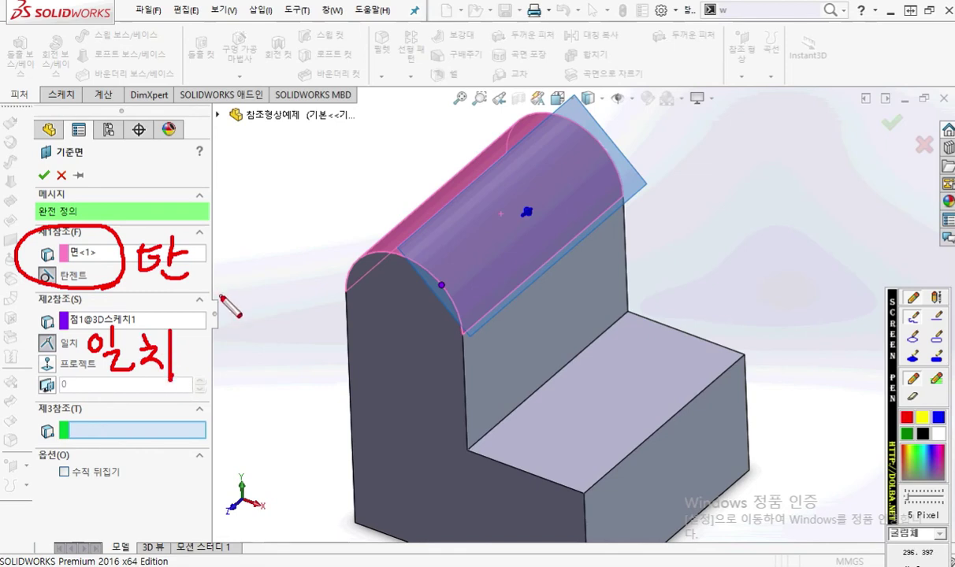
{"action": "right_click", "coordinate": [571, 324]}
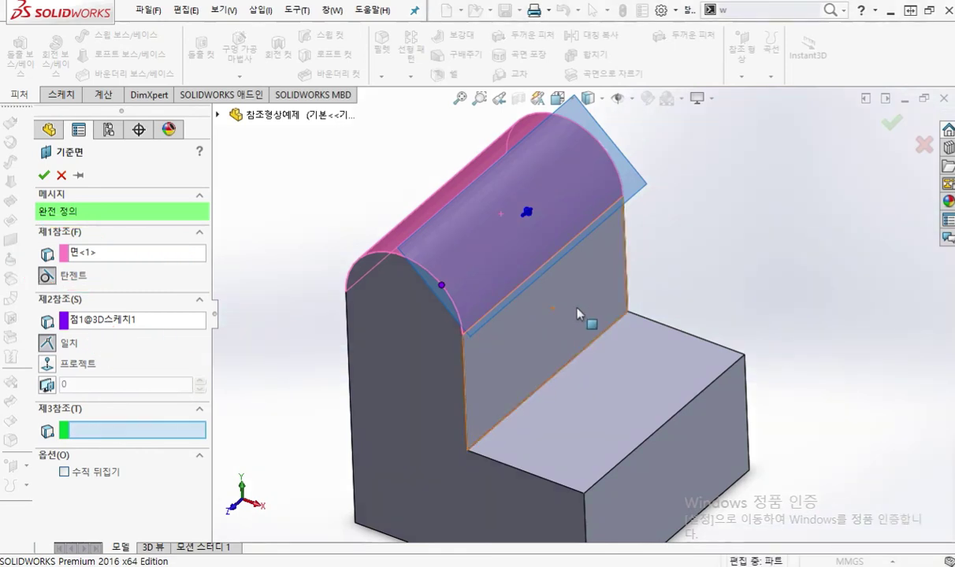
{"action": "left_click", "coordinate": [44, 175]}
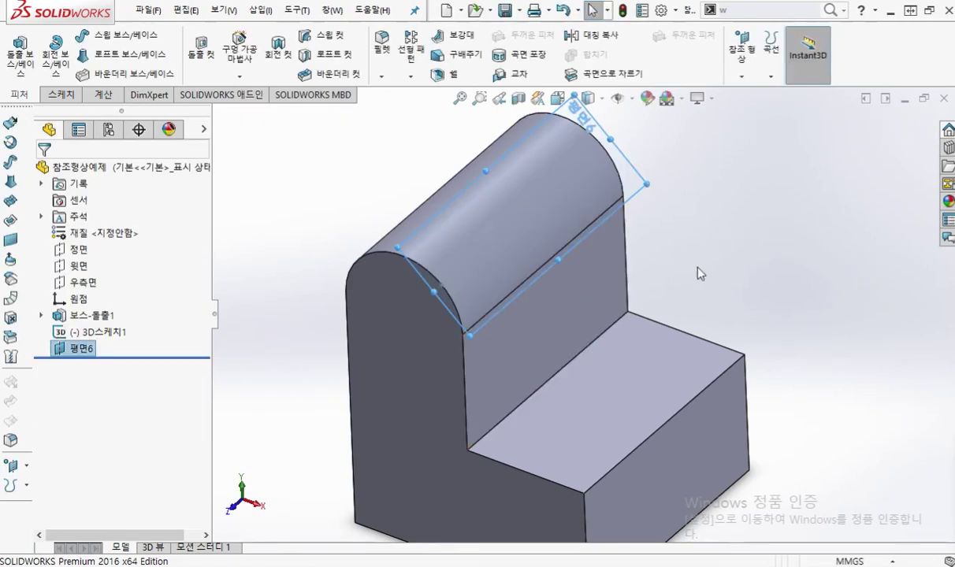
Delete the new tangent plane together with the 3D sketch holding its point.
{"action": "left_click", "coordinate": [95, 332], "text": "ctrl"}
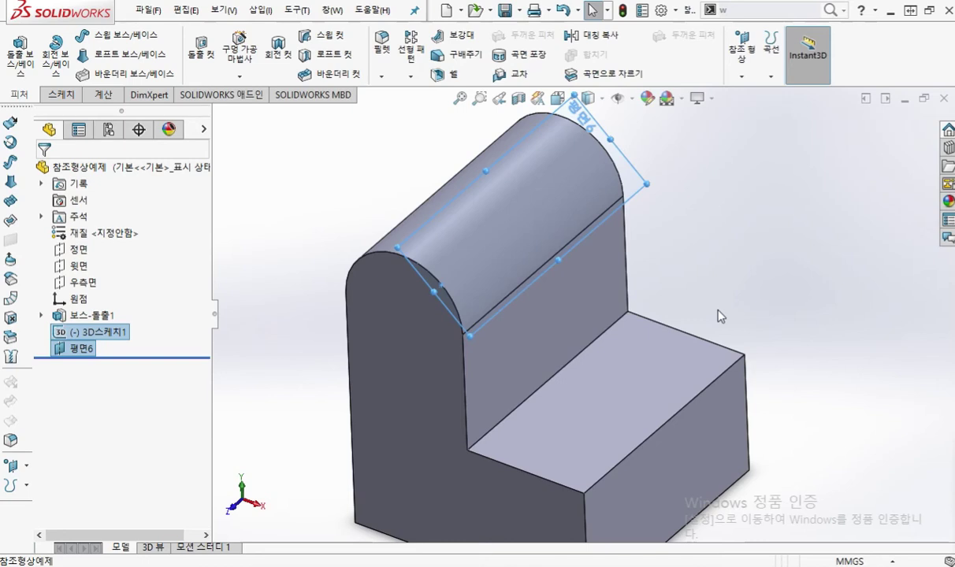
{"action": "key", "text": "Delete"}
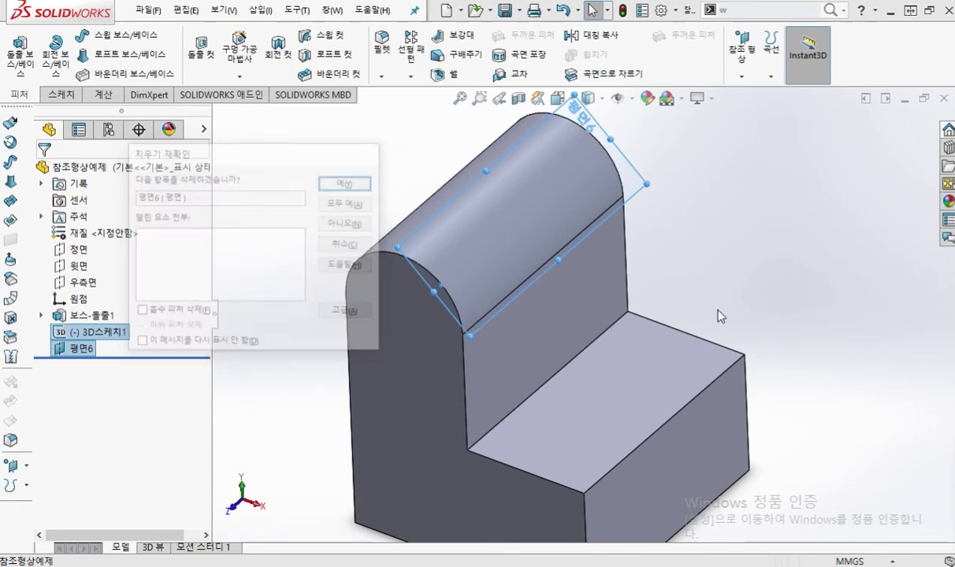
{"action": "key", "text": "Return"}
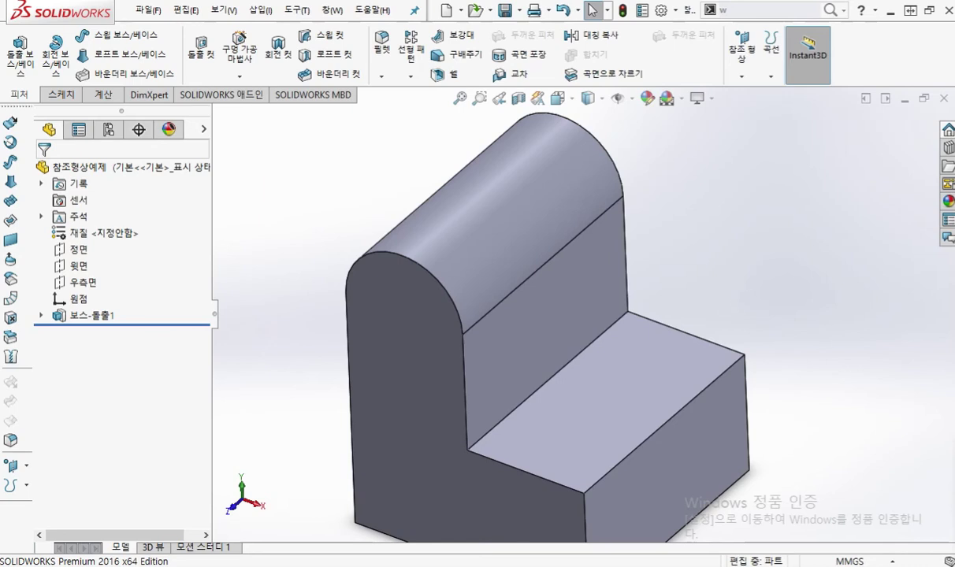
{"action": "scroll", "coordinate": [544, 215], "scroll_direction": "down", "scroll_amount": 3}
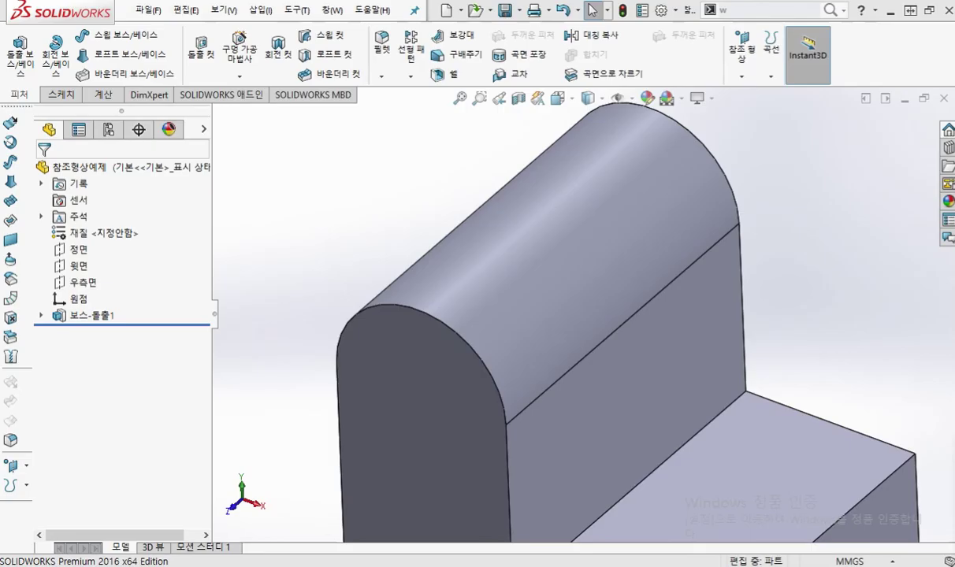
Switch to File Explorer and open the AutoCAD drawing 부분단면도 ex from the desktop folder 학습자료 > cad ex.
{"action": "key", "text": "alt+Tab"}
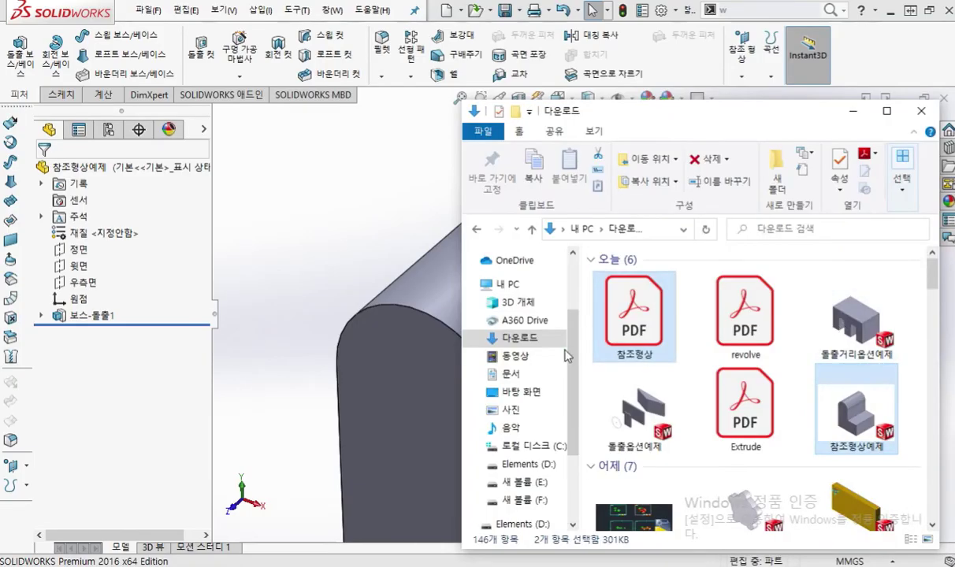
{"action": "scroll", "coordinate": [540, 347], "scroll_direction": "down", "scroll_amount": 1}
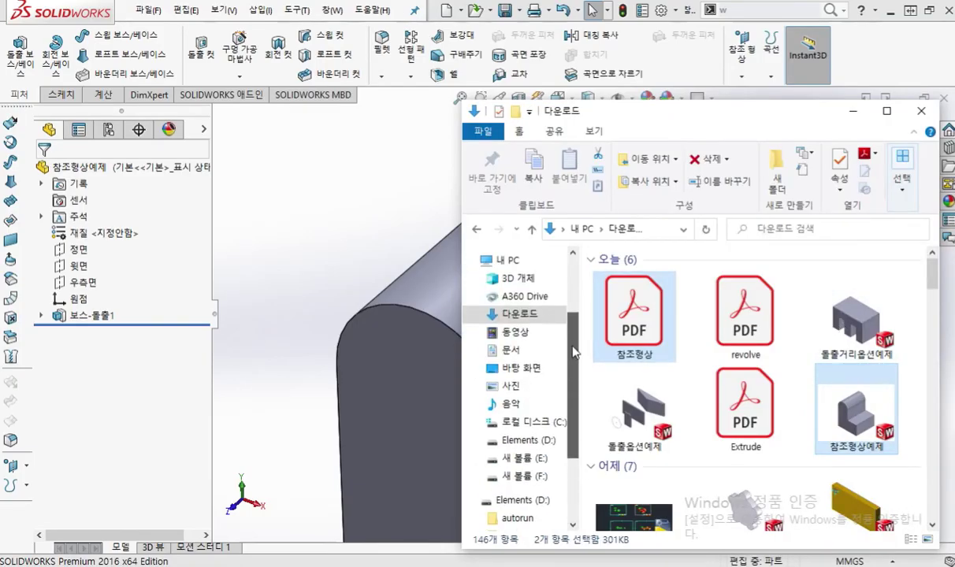
{"action": "scroll", "coordinate": [530, 394], "scroll_direction": "up", "scroll_amount": 2}
{"action": "left_click", "coordinate": [520, 410]}
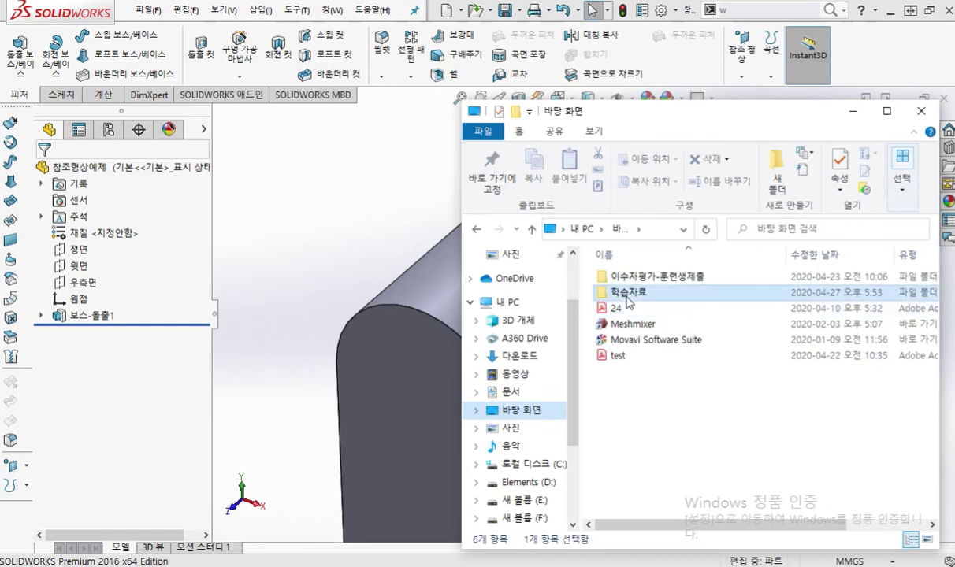
{"action": "double_click", "coordinate": [678, 293]}
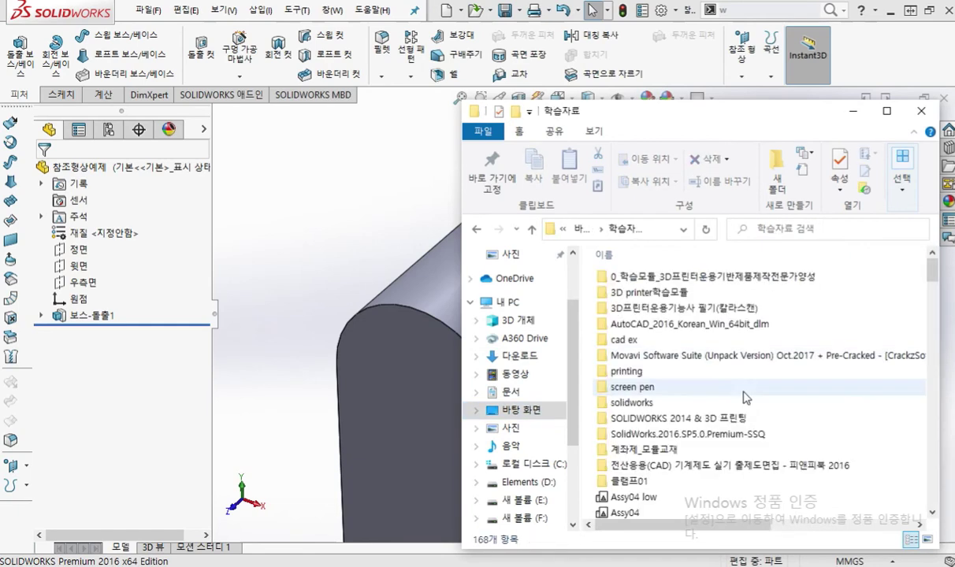
{"action": "double_click", "coordinate": [626, 340]}
{"action": "scroll", "coordinate": [702, 398], "scroll_direction": "down", "scroll_amount": 4}
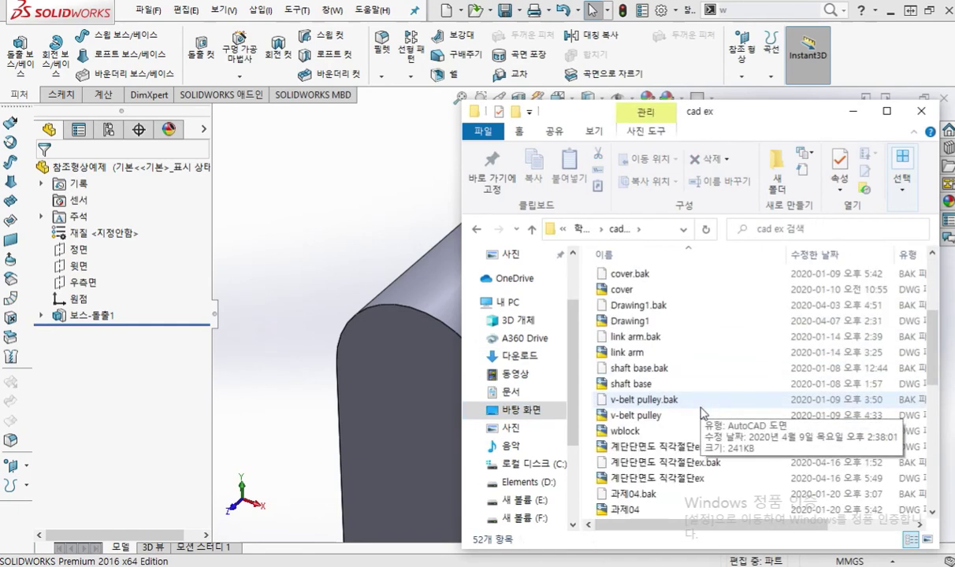
{"action": "scroll", "coordinate": [702, 411], "scroll_direction": "down", "scroll_amount": 2}
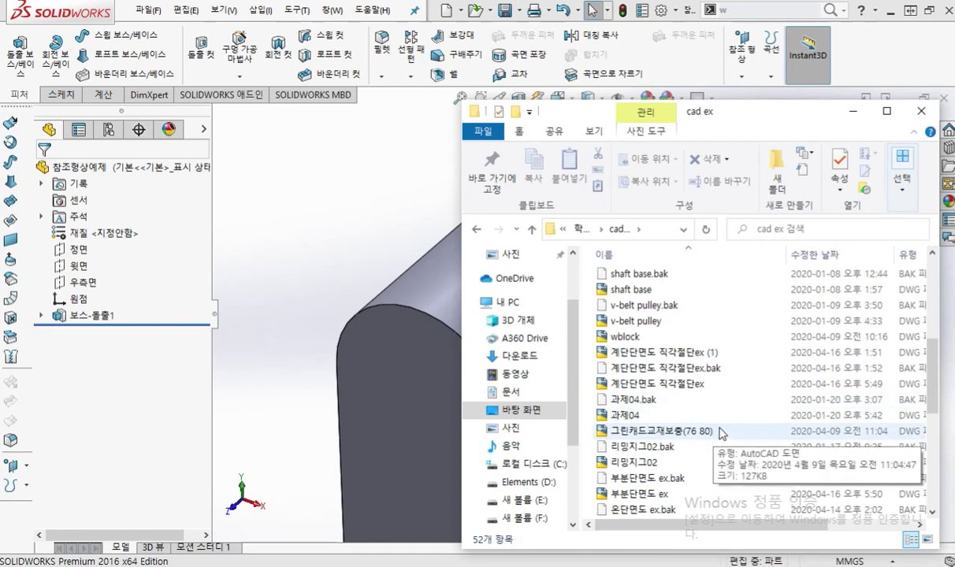
{"action": "scroll", "coordinate": [719, 432], "scroll_direction": "down", "scroll_amount": 1}
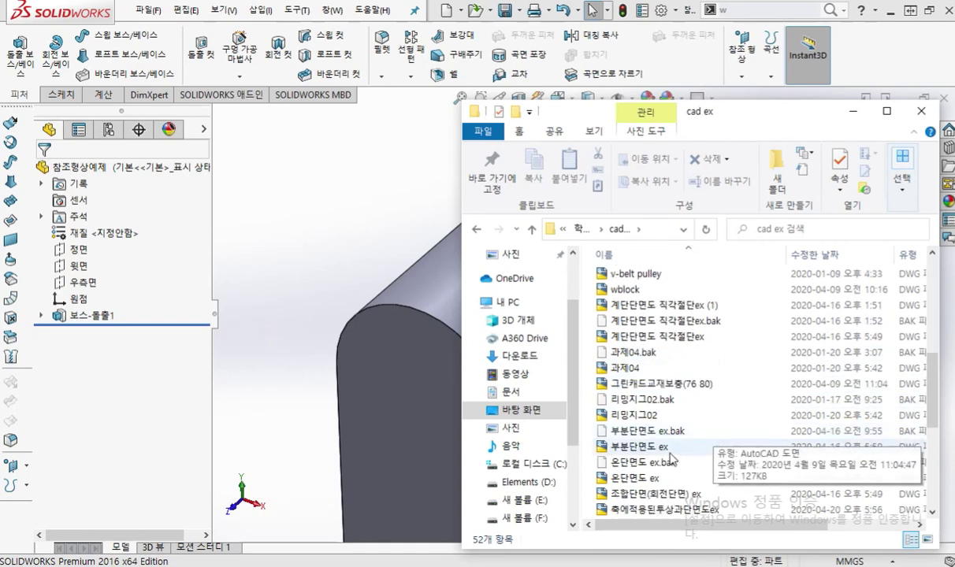
{"action": "left_click", "coordinate": [628, 449]}
{"action": "double_click", "coordinate": [627, 447]}
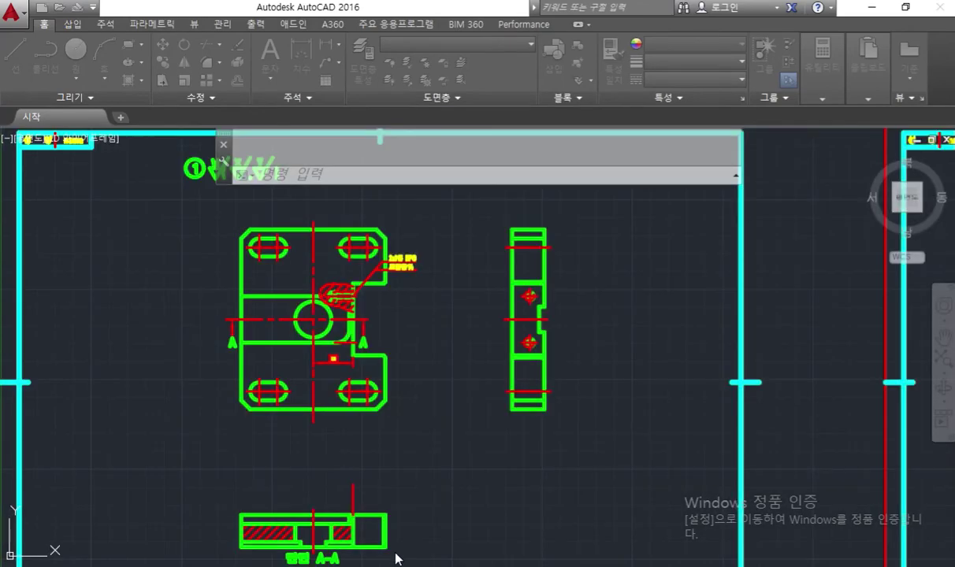
Look through AutoCAD's recent documents, return to the cad ex folder, and open the drawing 축에적용된투상과단면도ex.
{"action": "left_click", "coordinate": [61, 117]}
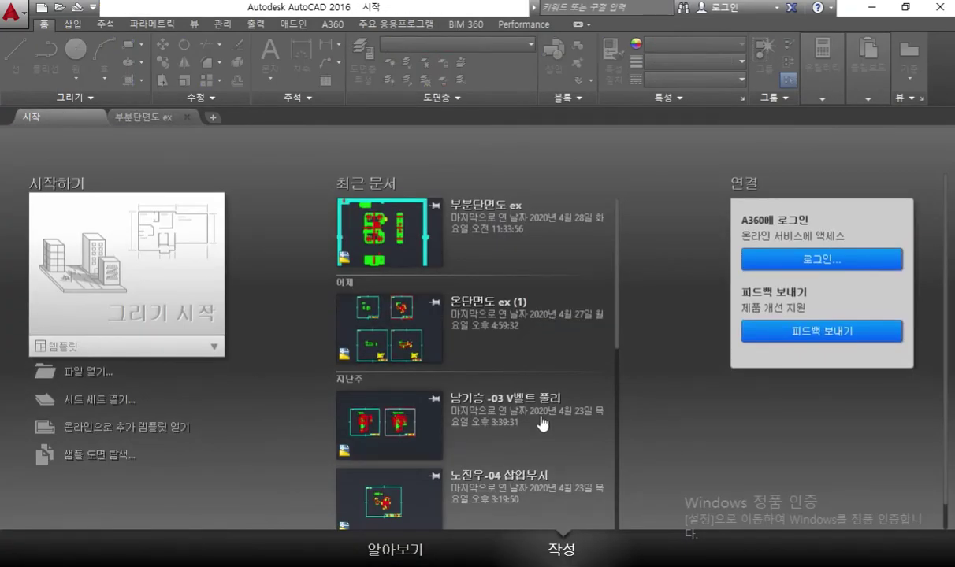
{"action": "scroll", "coordinate": [544, 426], "scroll_direction": "down", "scroll_amount": 1}
{"action": "scroll", "coordinate": [542, 428], "scroll_direction": "down", "scroll_amount": 1}
{"action": "scroll", "coordinate": [543, 428], "scroll_direction": "down", "scroll_amount": 1}
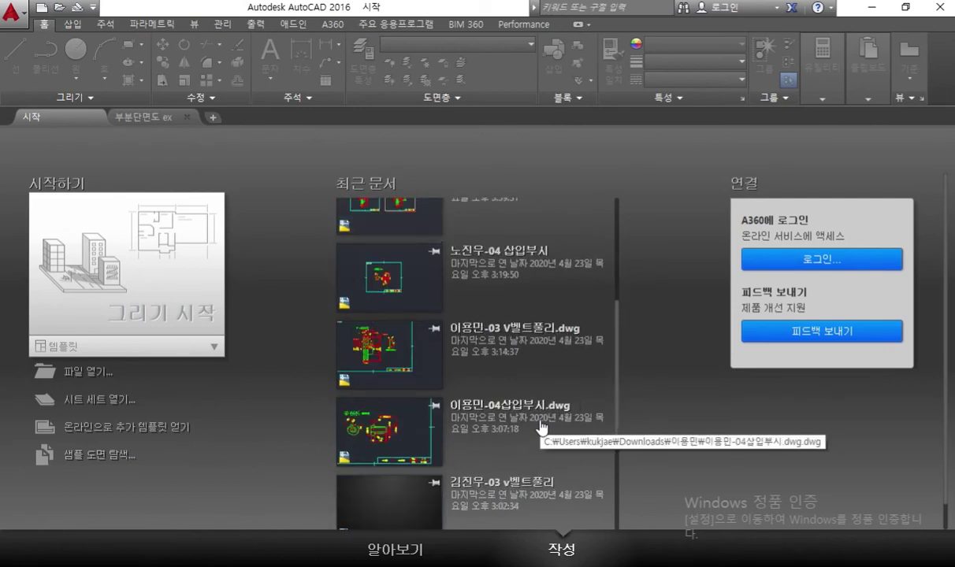
{"action": "scroll", "coordinate": [542, 428], "scroll_direction": "down", "scroll_amount": 2}
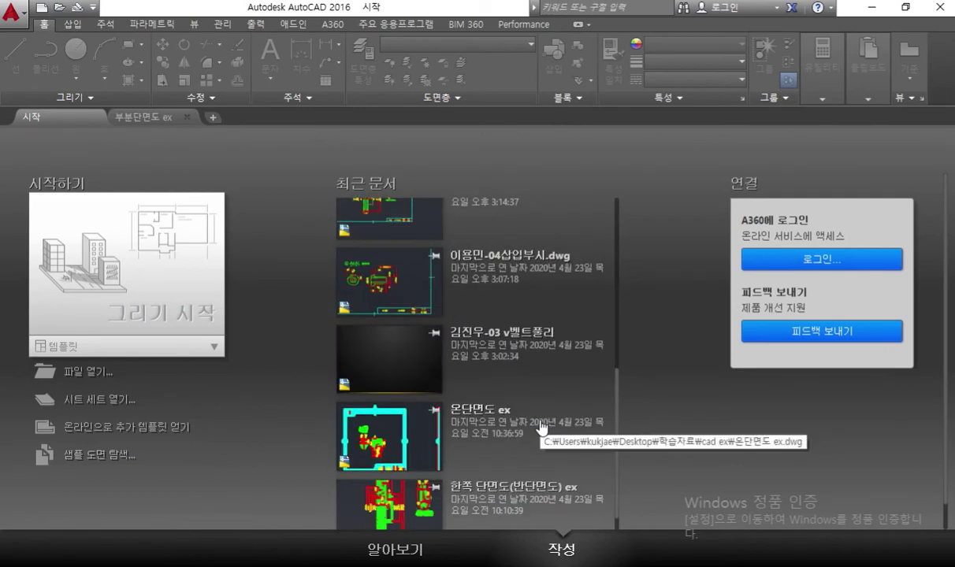
{"action": "scroll", "coordinate": [543, 428], "scroll_direction": "down", "scroll_amount": 2}
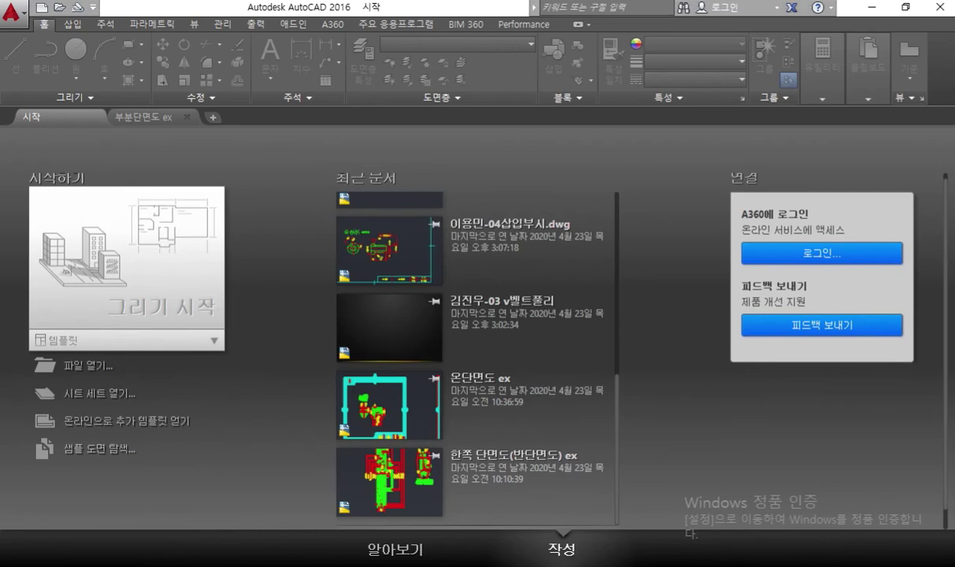
{"action": "left_click", "coordinate": [319, 520]}
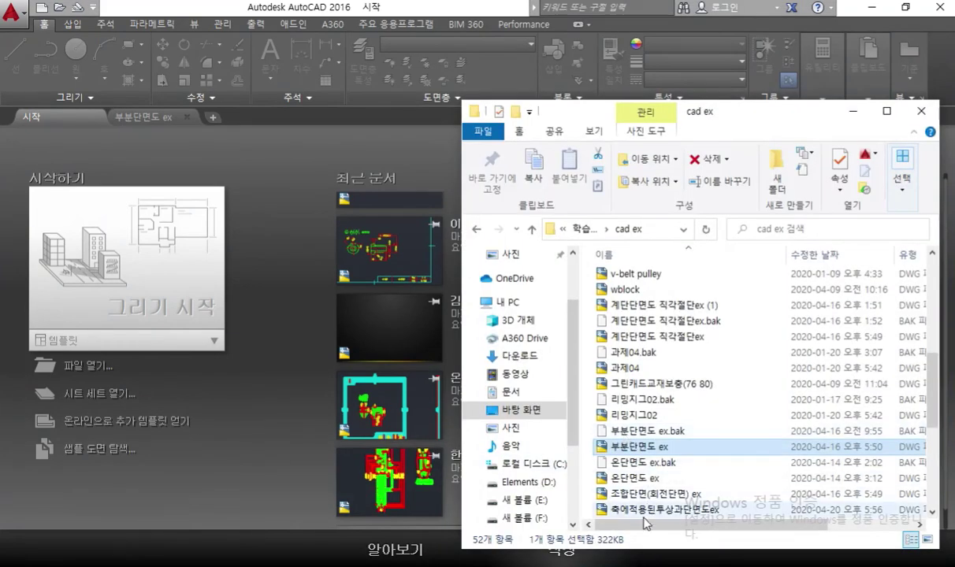
{"action": "double_click", "coordinate": [637, 511]}
Trace the lower arc of the shaft's Ø16 keyway in white on the partial section.
{"action": "middle_click_drag", "start_coordinate": [539, 352], "coordinate": [460, 371]}
{"action": "scroll", "coordinate": [460, 371], "scroll_direction": "up", "scroll_amount": 7}
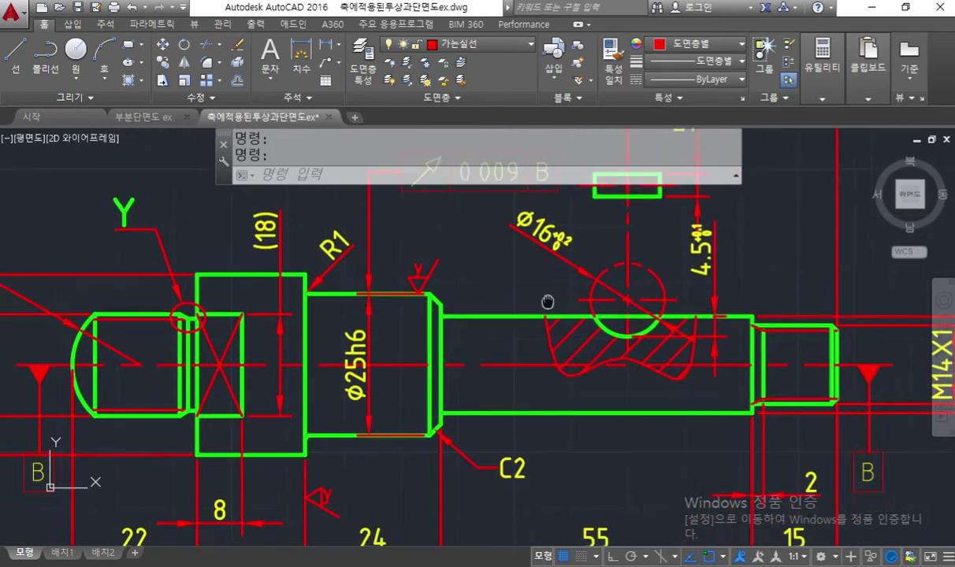
{"action": "scroll", "coordinate": [573, 313], "scroll_direction": "down", "scroll_amount": 2}
{"action": "middle_click_drag", "start_coordinate": [621, 323], "coordinate": [579, 319]}
{"action": "scroll", "coordinate": [579, 319], "scroll_direction": "up", "scroll_amount": 2}
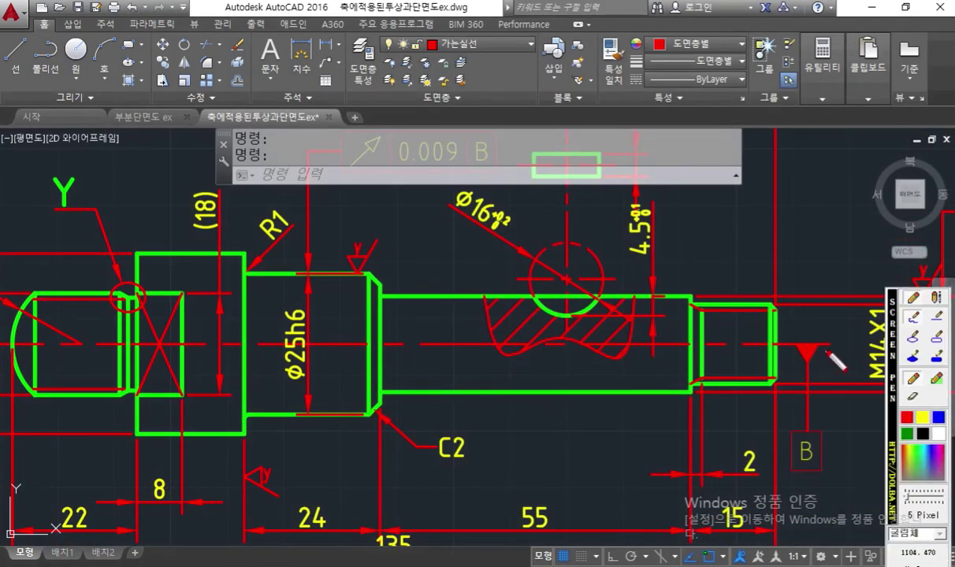
{"action": "left_click", "coordinate": [940, 431]}
{"action": "mouse_move", "coordinate": [522, 272]}
{"action": "left_mouse_down"}
{"action": "mouse_move", "coordinate": [527, 287]}
{"action": "mouse_move", "coordinate": [593, 313]}
{"action": "left_mouse_up"}
{"action": "mouse_move", "coordinate": [613, 300]}
{"action": "left_mouse_down"}
{"action": "mouse_move", "coordinate": [630, 317]}
{"action": "mouse_move", "coordinate": [622, 274]}
{"action": "left_mouse_up"}
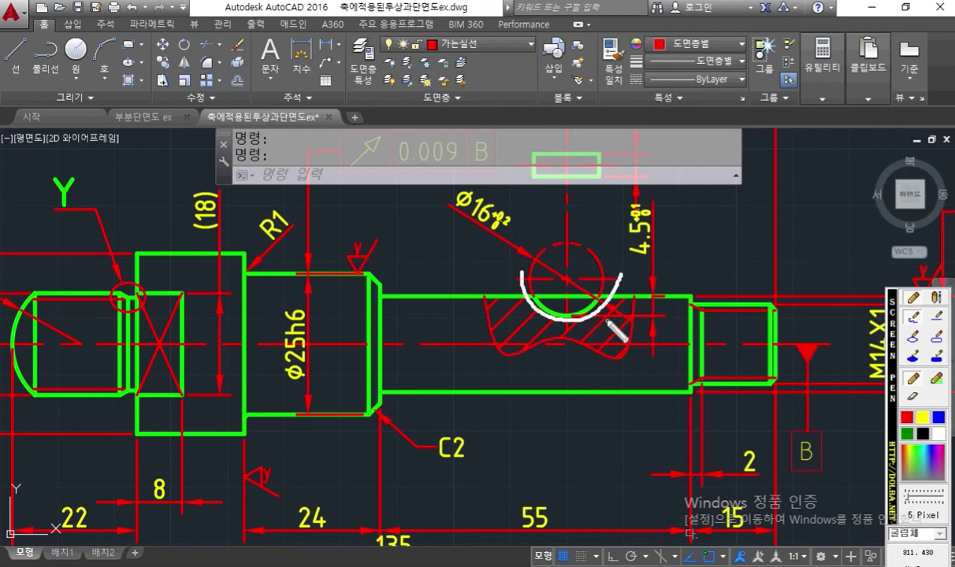
Clear the white pen markup and open the drawing 기어박스 190805, showing the shaft with the Ø20h6 section.
{"action": "key", "text": "Escape"}
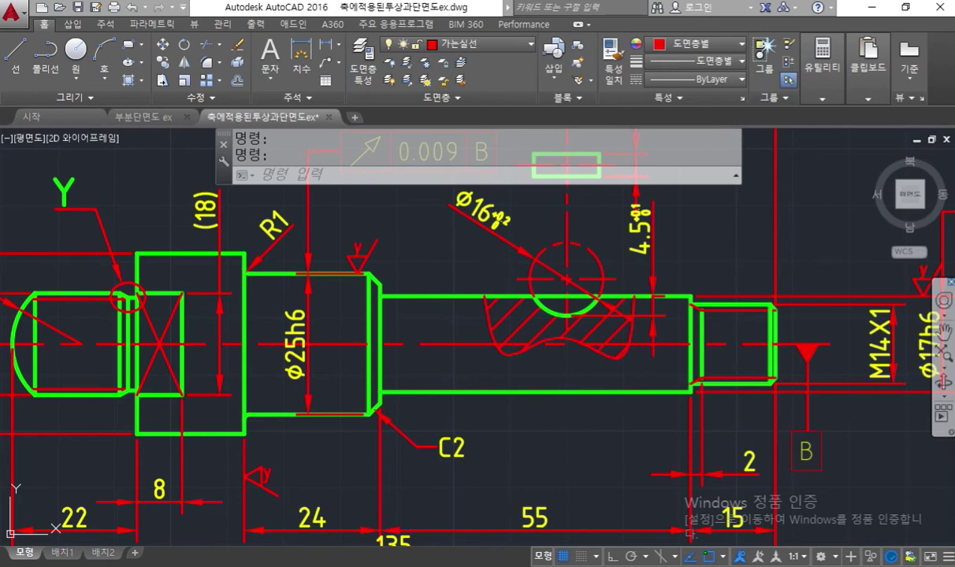
{"action": "double_click", "coordinate": [473, 508]}
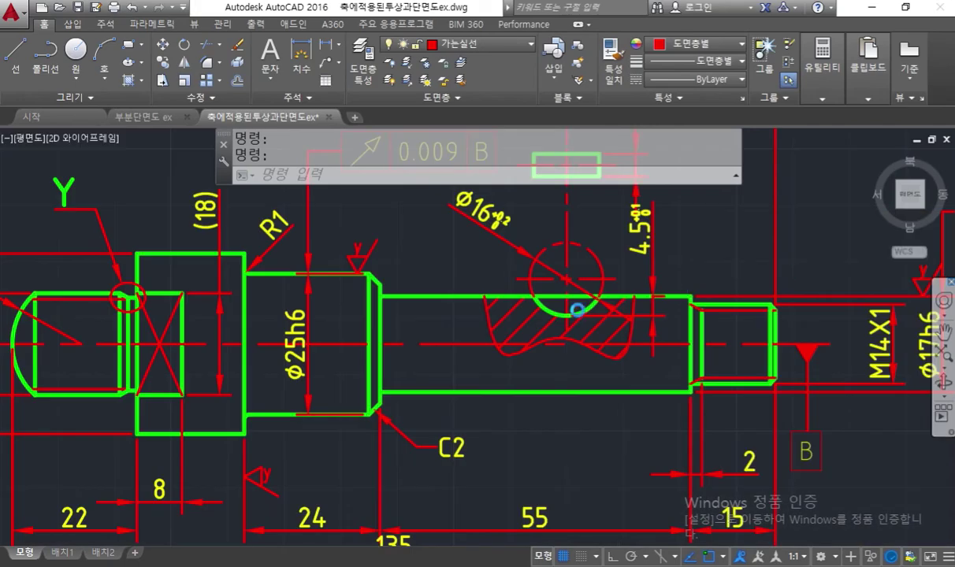
{"action": "scroll", "coordinate": [363, 427], "scroll_direction": "up", "scroll_amount": 6}
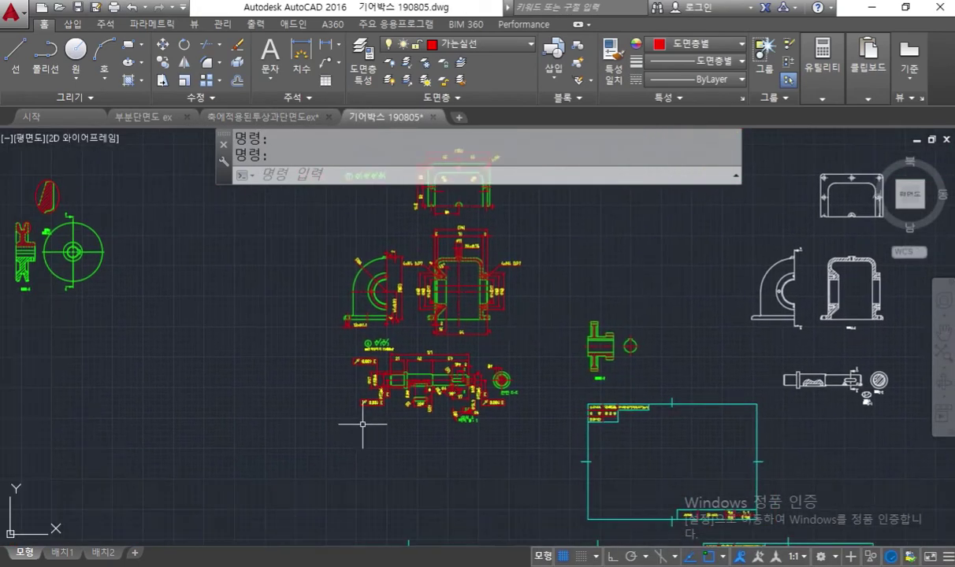
{"action": "scroll", "coordinate": [623, 351], "scroll_direction": "up", "scroll_amount": 3}
{"action": "middle_click_drag", "start_coordinate": [624, 352], "coordinate": [548, 337]}
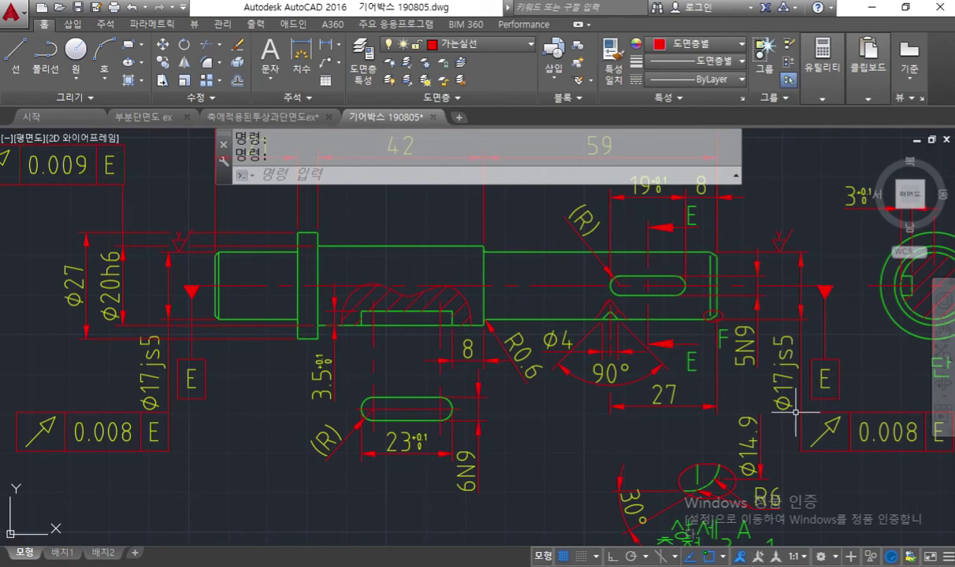
Turn on lineweight display for the gearbox drawing in the lineweight settings.
{"action": "type", "text": "lw"}
{"action": "key", "text": "Return"}
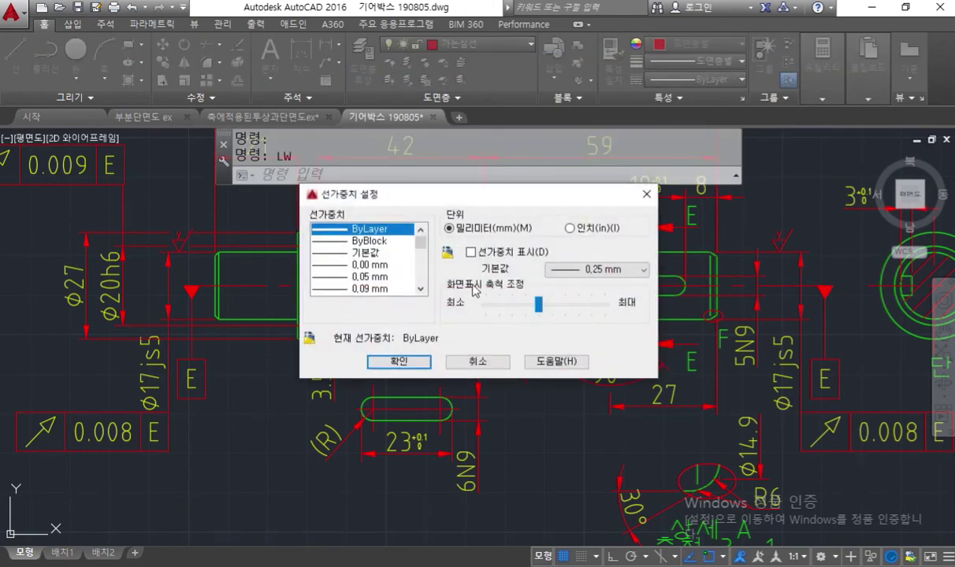
{"action": "left_click", "coordinate": [399, 362]}
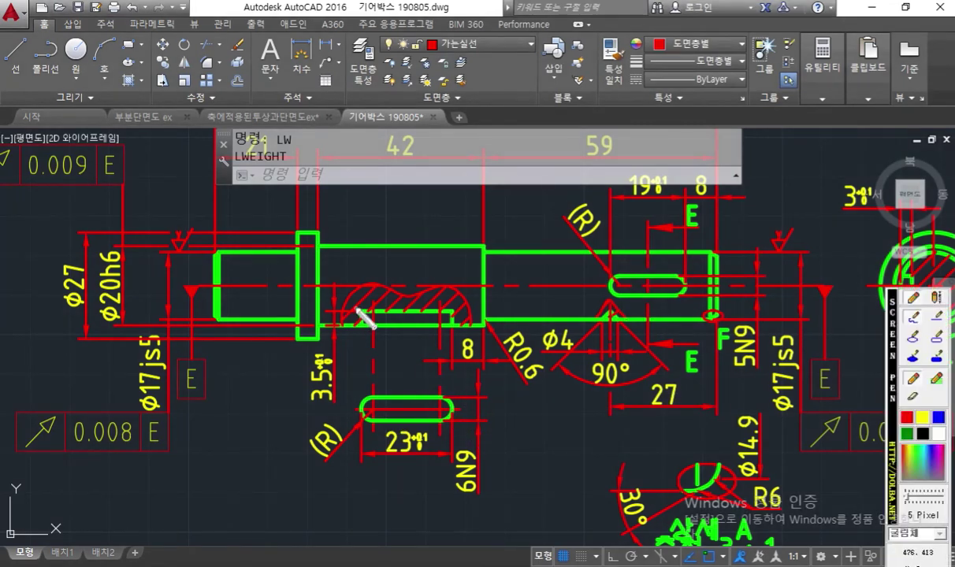
Outline the Ø20h6 shaft section, its keyway and the slot view in white with an arrow between them, and clear the markup.
{"action": "left_click_drag", "start_coordinate": [320, 331], "coordinate": [511, 337]}
{"action": "mouse_move", "coordinate": [310, 246]}
{"action": "left_mouse_down"}
{"action": "mouse_move", "coordinate": [459, 249]}
{"action": "mouse_move", "coordinate": [492, 331]}
{"action": "mouse_move", "coordinate": [472, 238]}
{"action": "mouse_move", "coordinate": [450, 246]}
{"action": "mouse_move", "coordinate": [477, 323]}
{"action": "mouse_move", "coordinate": [493, 251]}
{"action": "mouse_move", "coordinate": [331, 232]}
{"action": "left_mouse_up"}
{"action": "right_click", "coordinate": [503, 257]}
{"action": "left_click_drag", "start_coordinate": [481, 324], "coordinate": [306, 332]}
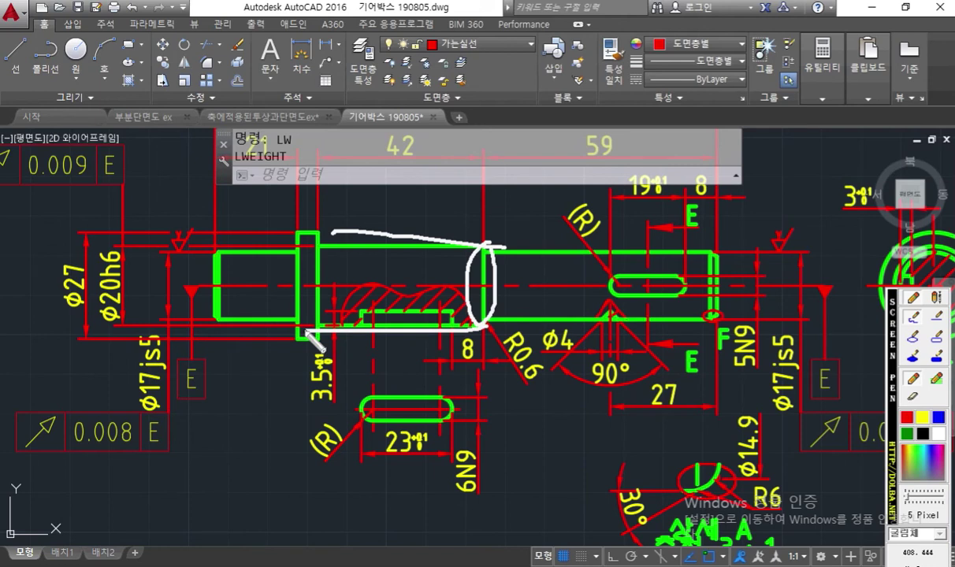
{"action": "mouse_move", "coordinate": [337, 233]}
{"action": "left_mouse_down"}
{"action": "mouse_move", "coordinate": [331, 319]}
{"action": "mouse_move", "coordinate": [445, 312]}
{"action": "mouse_move", "coordinate": [454, 347]}
{"action": "left_mouse_up"}
{"action": "mouse_move", "coordinate": [383, 436]}
{"action": "left_mouse_down"}
{"action": "mouse_move", "coordinate": [437, 396]}
{"action": "mouse_move", "coordinate": [418, 428]}
{"action": "left_mouse_up"}
{"action": "mouse_move", "coordinate": [406, 386]}
{"action": "left_mouse_down"}
{"action": "mouse_move", "coordinate": [403, 347]}
{"action": "mouse_move", "coordinate": [397, 356]}
{"action": "mouse_move", "coordinate": [427, 369]}
{"action": "left_mouse_up"}
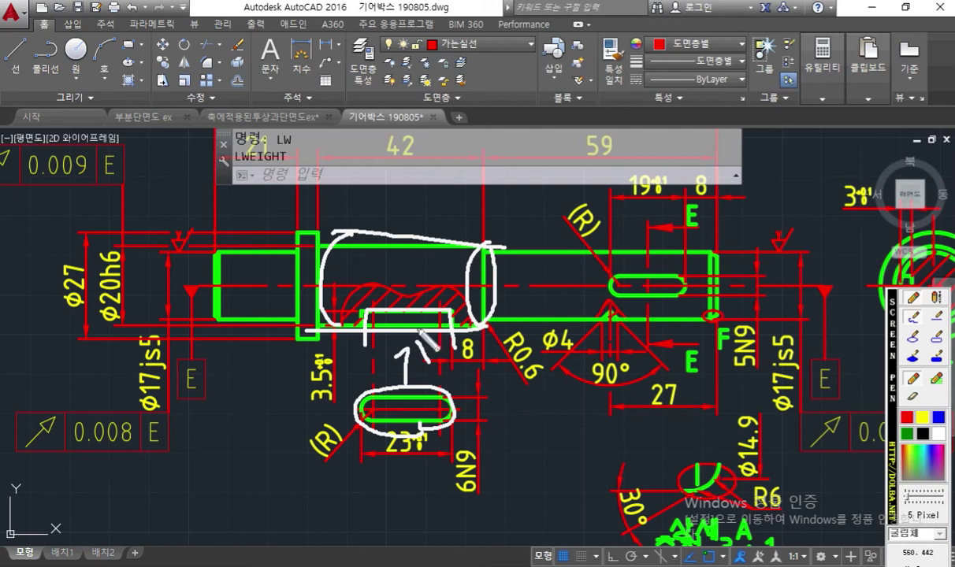
{"action": "key", "text": "Escape"}
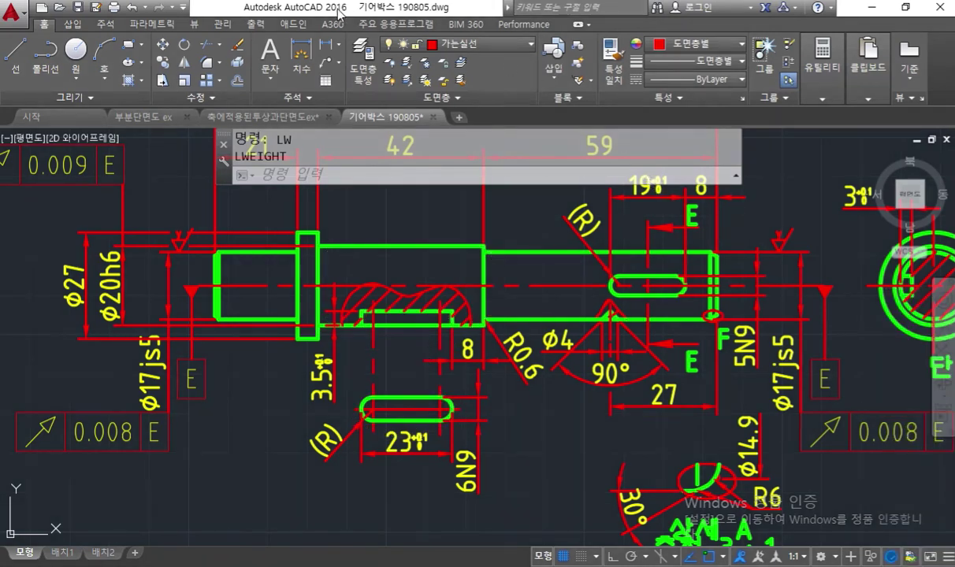
Switch back to the SolidWorks part 참조형상예제 and select the block's curved top face.
{"action": "key", "text": "super+Down"}
{"action": "key", "text": "super+Down"}
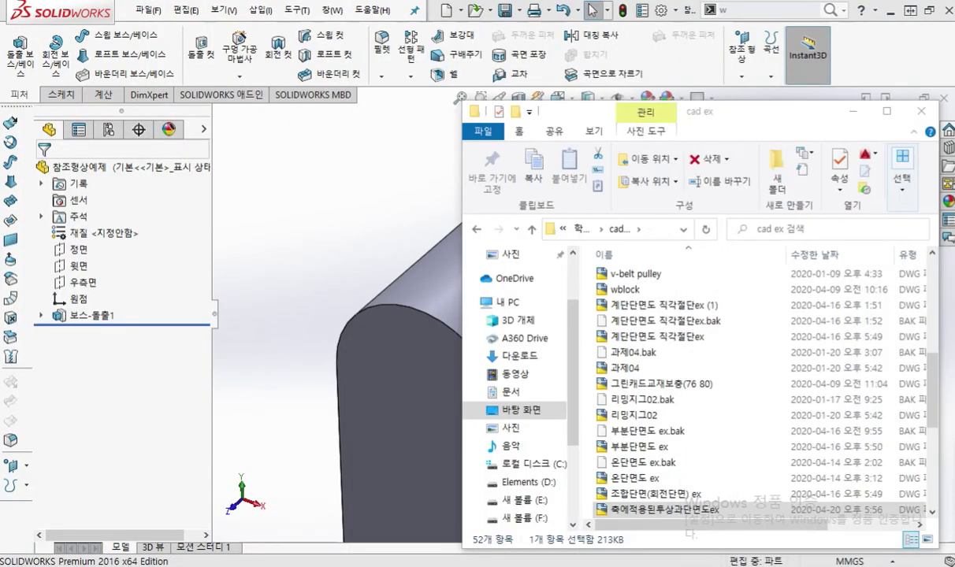
{"action": "left_click", "coordinate": [313, 225]}
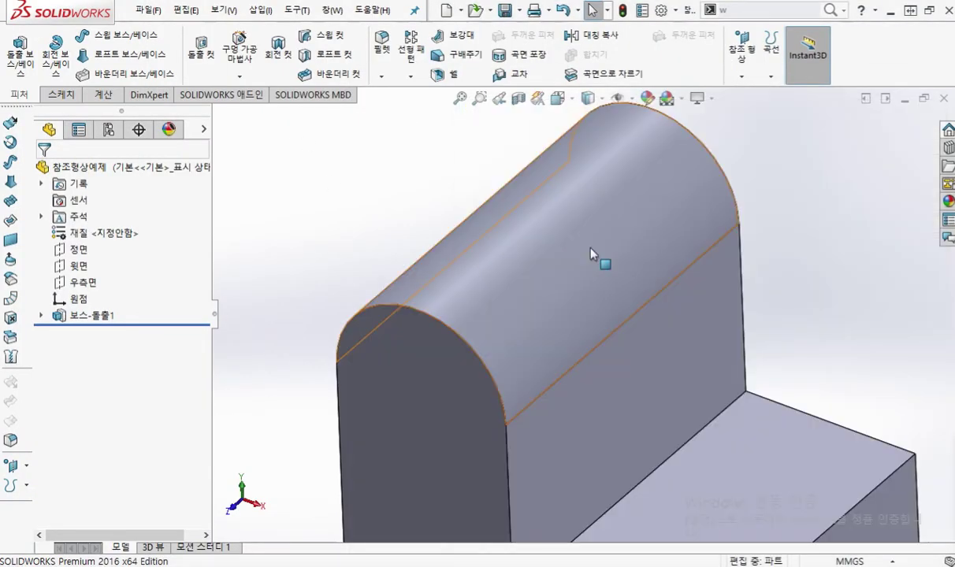
{"action": "left_click", "coordinate": [616, 292]}
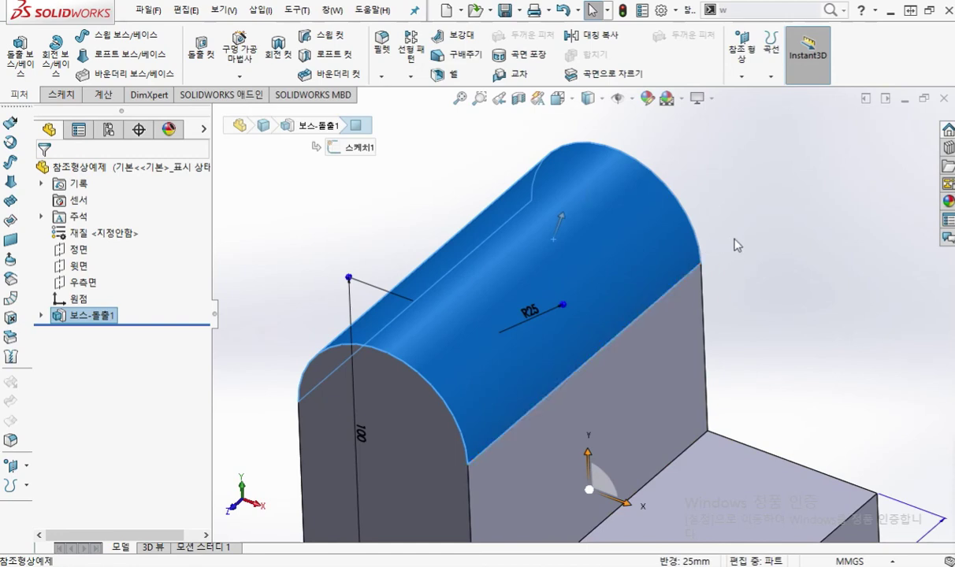
{"action": "scroll", "coordinate": [737, 246], "scroll_direction": "up", "scroll_amount": 3}
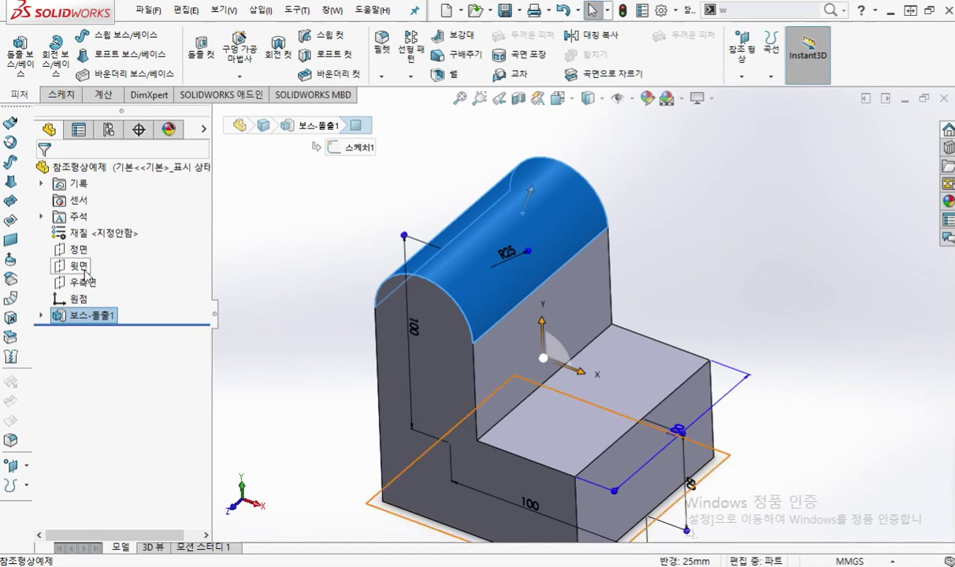
Label the curved top face 제1 and the lower step's top face 제2 with leader lines in red pen.
{"action": "key", "text": "ctrl+shift+p"}
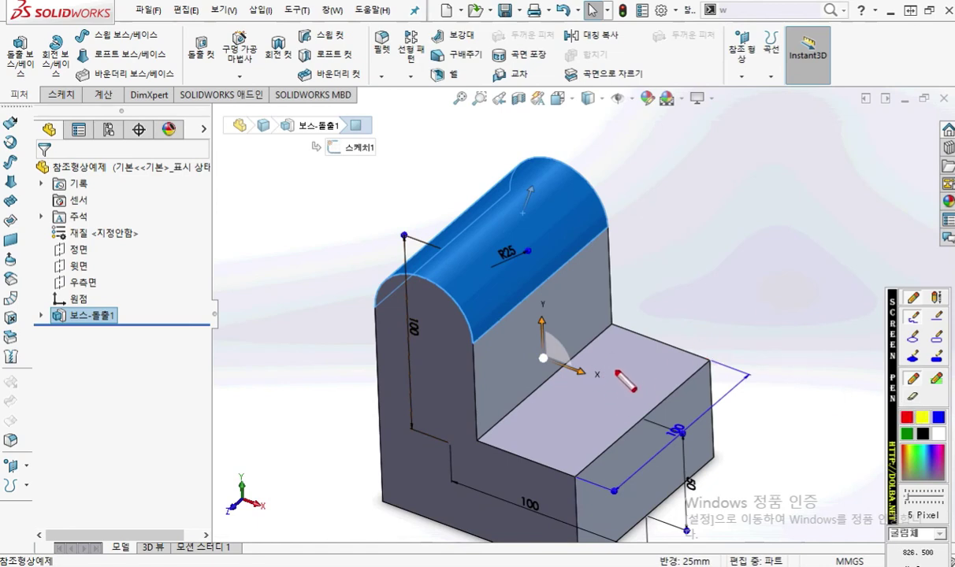
{"action": "mouse_move", "coordinate": [577, 209]}
{"action": "left_mouse_down"}
{"action": "mouse_move", "coordinate": [635, 168]}
{"action": "mouse_move", "coordinate": [682, 155]}
{"action": "mouse_move", "coordinate": [693, 169]}
{"action": "left_mouse_up"}
{"action": "left_click_drag", "start_coordinate": [732, 128], "coordinate": [717, 179]}
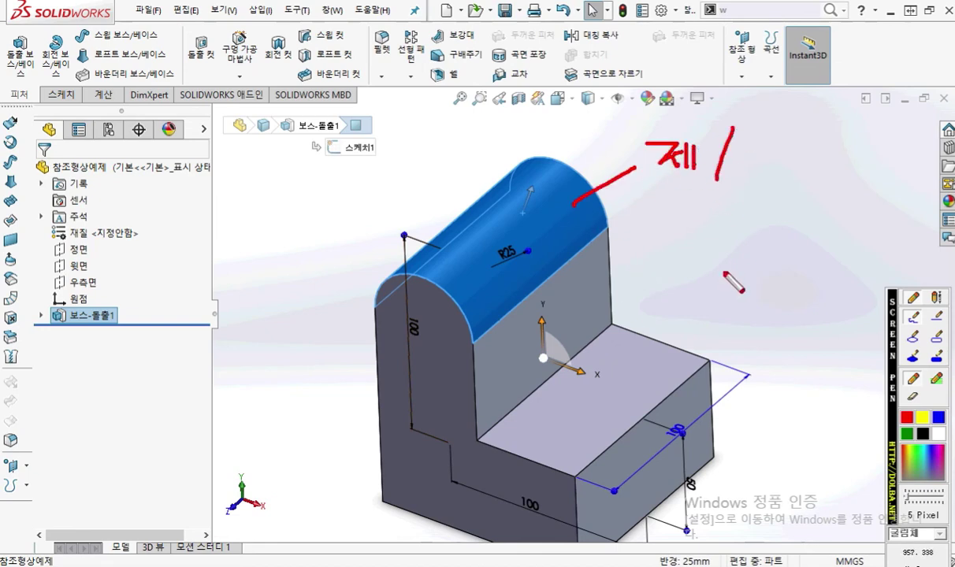
{"action": "left_click_drag", "start_coordinate": [635, 363], "coordinate": [735, 293]}
{"action": "left_click_drag", "start_coordinate": [731, 294], "coordinate": [717, 321]}
{"action": "mouse_move", "coordinate": [723, 309]}
{"action": "left_mouse_down"}
{"action": "mouse_move", "coordinate": [737, 319]}
{"action": "mouse_move", "coordinate": [758, 311]}
{"action": "mouse_move", "coordinate": [762, 324]}
{"action": "left_mouse_up"}
{"action": "left_click_drag", "start_coordinate": [777, 300], "coordinate": [778, 327]}
{"action": "mouse_move", "coordinate": [805, 302]}
{"action": "left_mouse_down"}
{"action": "mouse_move", "coordinate": [808, 295]}
{"action": "mouse_move", "coordinate": [850, 327]}
{"action": "left_mouse_up"}
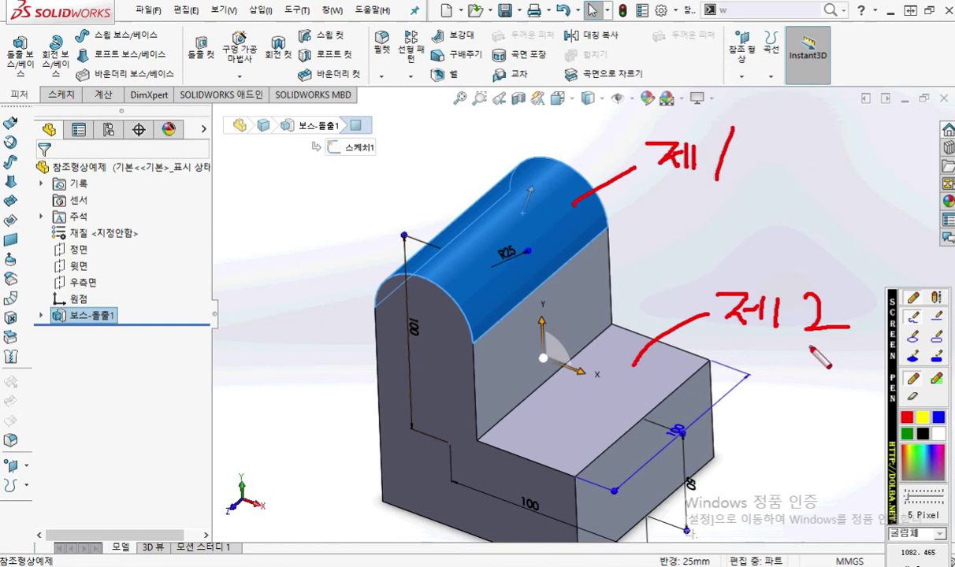
Write a bracketed tangent symbol beside the 제1 label and a bracketed parallel symbol below the 제2 label.
{"action": "mouse_move", "coordinate": [778, 124]}
{"action": "left_mouse_down"}
{"action": "mouse_move", "coordinate": [782, 182]}
{"action": "mouse_move", "coordinate": [828, 126]}
{"action": "mouse_move", "coordinate": [817, 163]}
{"action": "mouse_move", "coordinate": [818, 139]}
{"action": "mouse_move", "coordinate": [833, 175]}
{"action": "left_mouse_up"}
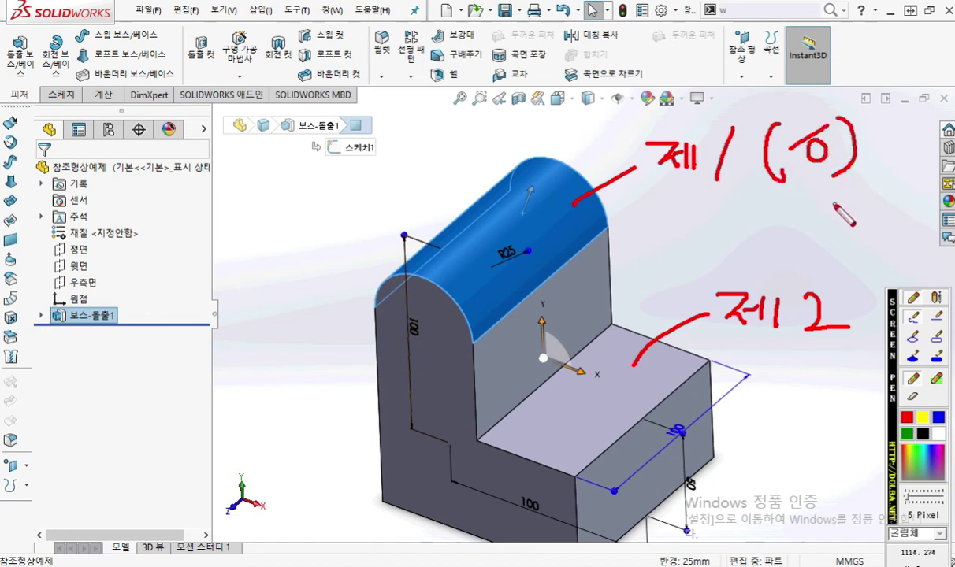
{"action": "left_click_drag", "start_coordinate": [749, 343], "coordinate": [761, 398]}
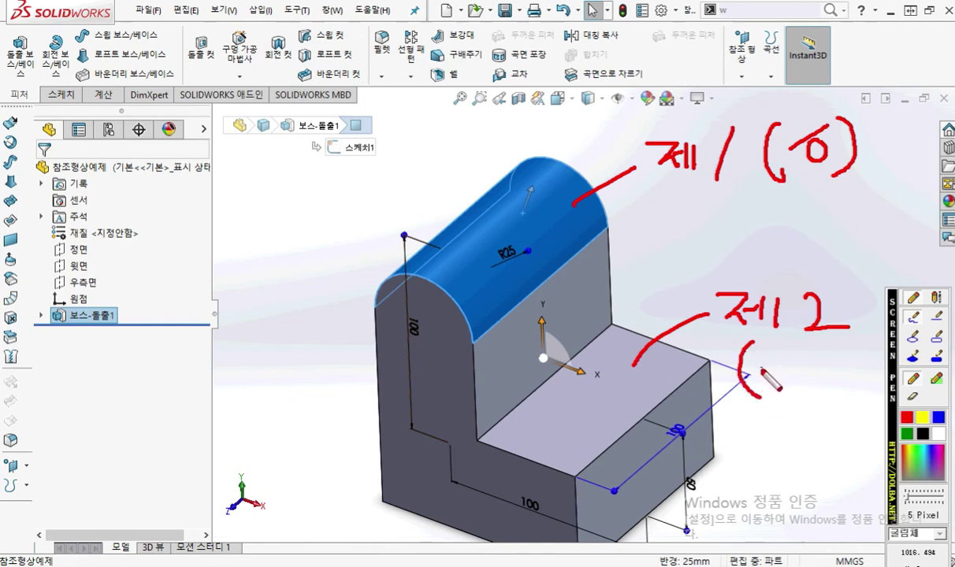
{"action": "mouse_move", "coordinate": [788, 361]}
{"action": "left_mouse_down"}
{"action": "mouse_move", "coordinate": [768, 392]}
{"action": "mouse_move", "coordinate": [785, 390]}
{"action": "left_mouse_up"}
{"action": "mouse_move", "coordinate": [827, 351]}
{"action": "left_mouse_down"}
{"action": "mouse_move", "coordinate": [848, 385]}
{"action": "mouse_move", "coordinate": [830, 400]}
{"action": "left_mouse_up"}
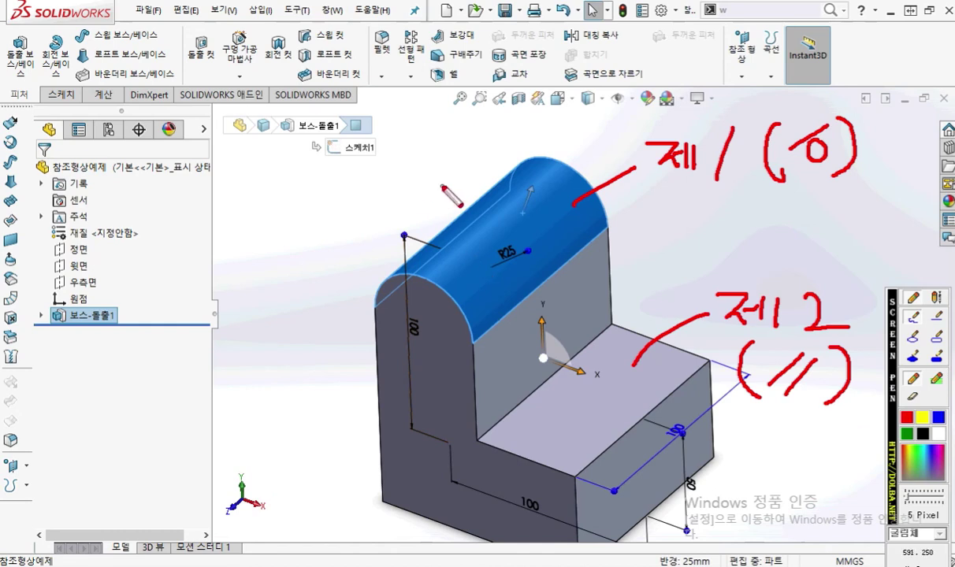
Sketch the tangent plane's outline over the curved face in red, clear all markup, and deselect the face.
{"action": "mouse_move", "coordinate": [526, 124]}
{"action": "left_mouse_down"}
{"action": "mouse_move", "coordinate": [394, 215]}
{"action": "mouse_move", "coordinate": [505, 254]}
{"action": "mouse_move", "coordinate": [579, 175]}
{"action": "mouse_move", "coordinate": [609, 164]}
{"action": "mouse_move", "coordinate": [496, 123]}
{"action": "left_mouse_up"}
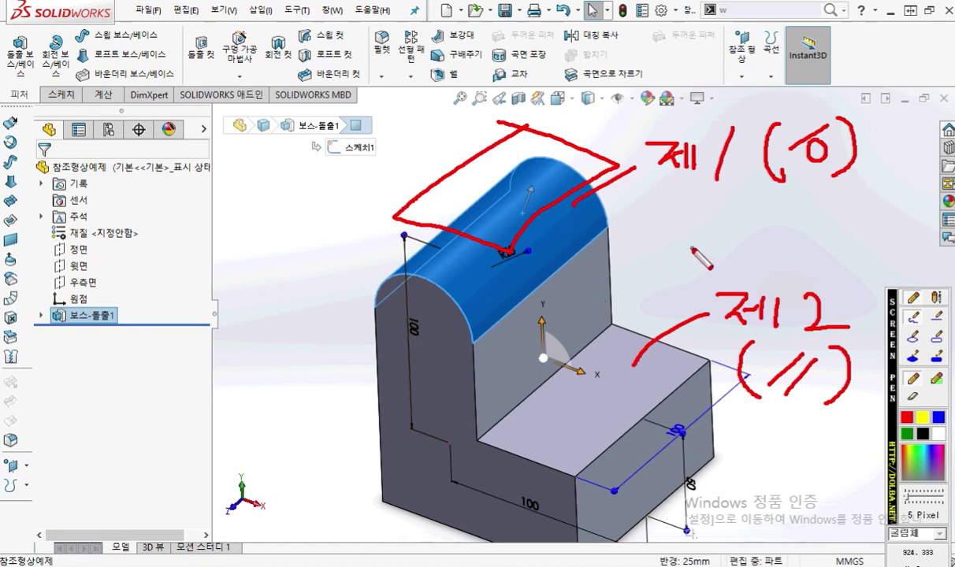
{"action": "key", "text": "Escape"}
{"action": "left_click", "coordinate": [726, 117]}
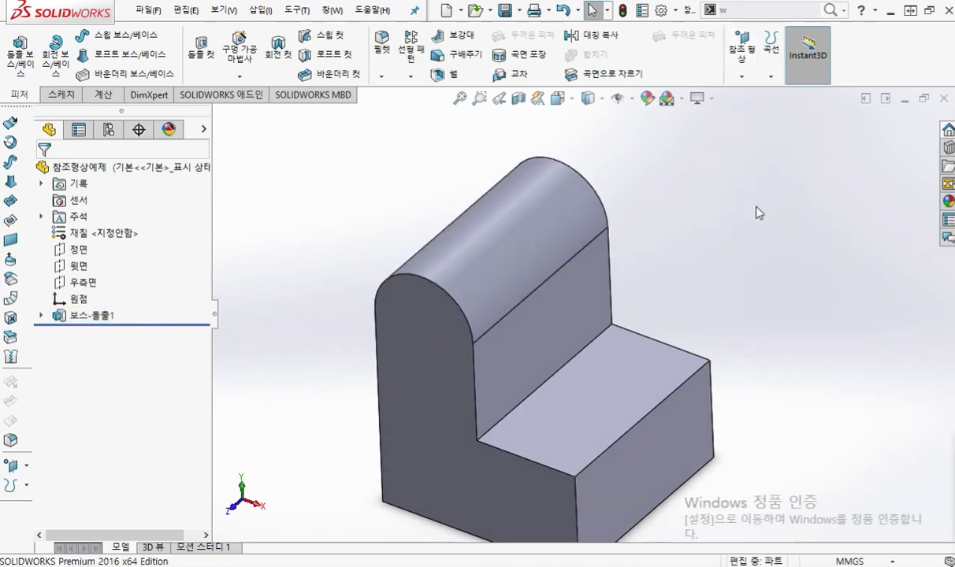
Define a reference plane tangent to the curved top face and parallel to the lower step's top face.
{"action": "left_click", "coordinate": [751, 63]}
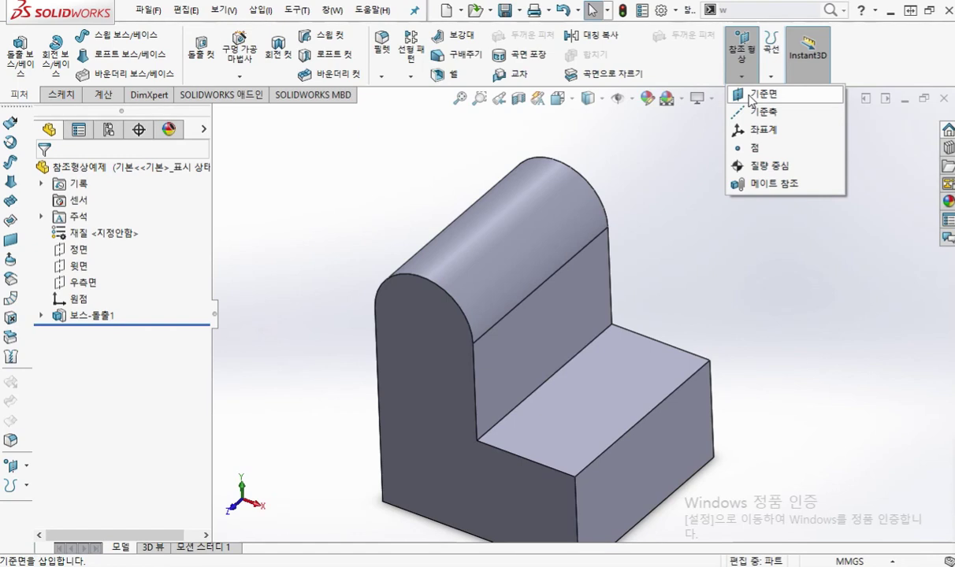
{"action": "left_click", "coordinate": [751, 96]}
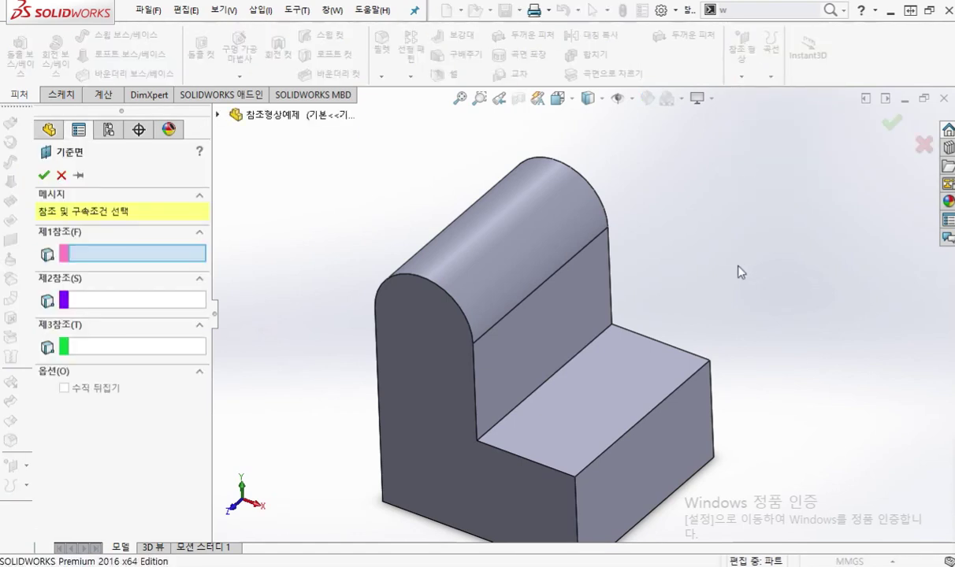
{"action": "left_click", "coordinate": [503, 223]}
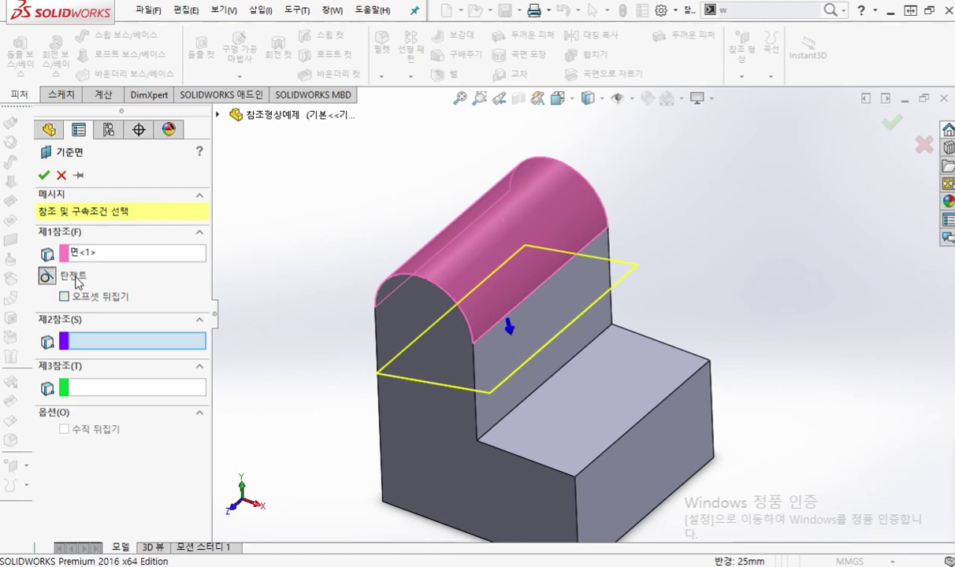
{"action": "left_click", "coordinate": [599, 391]}
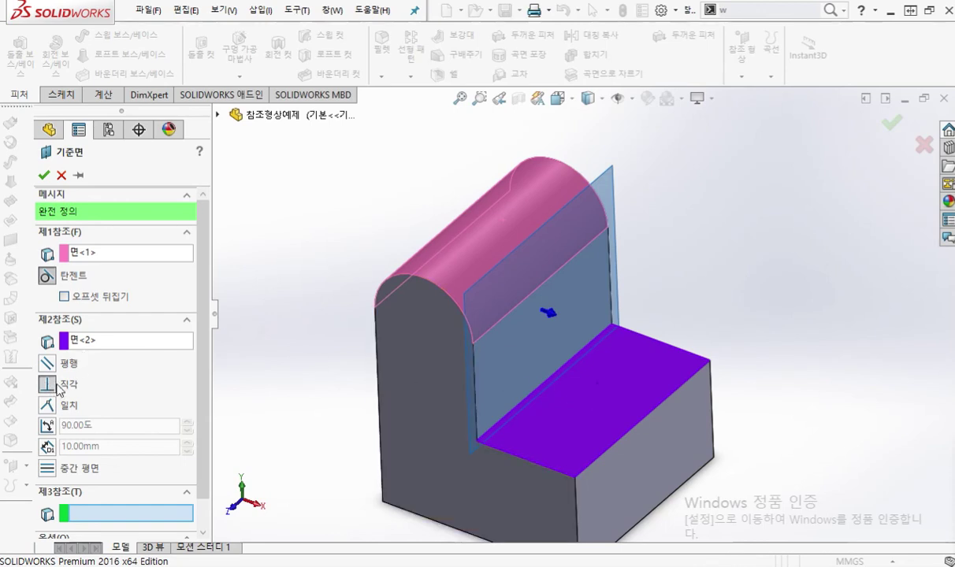
{"action": "left_click", "coordinate": [49, 364]}
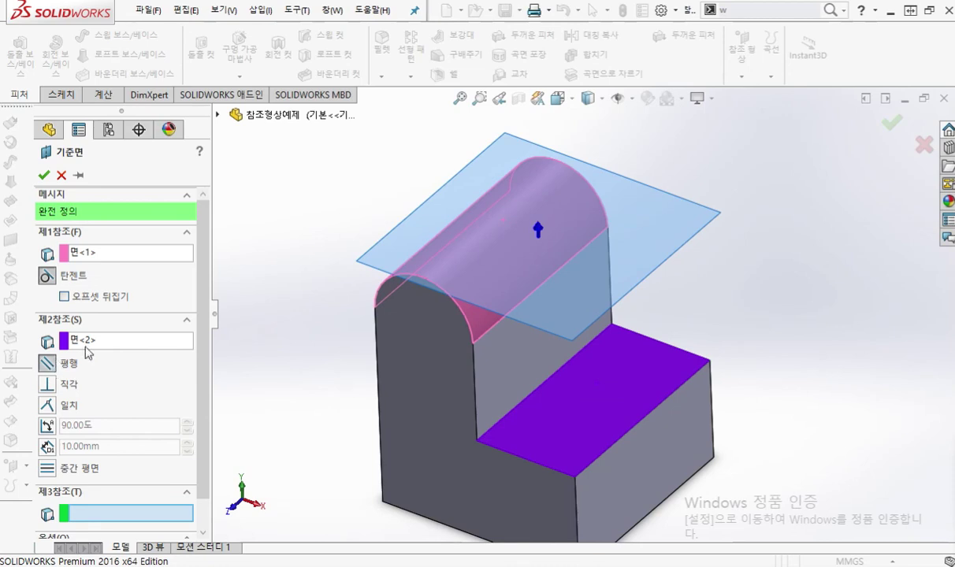
Flip the plane's tangent offset, mark both possible plane positions and the flip option in red, and clear the markup.
{"action": "left_click", "coordinate": [64, 297]}
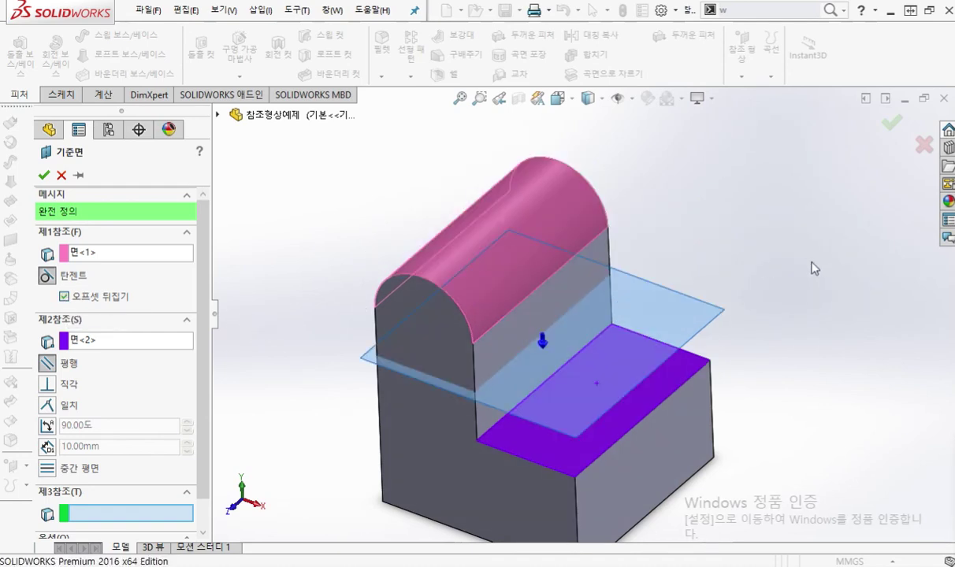
{"action": "key", "text": "ctrl+shift+p"}
{"action": "mouse_move", "coordinate": [569, 131]}
{"action": "left_mouse_down"}
{"action": "mouse_move", "coordinate": [477, 172]}
{"action": "mouse_move", "coordinate": [613, 229]}
{"action": "mouse_move", "coordinate": [670, 144]}
{"action": "mouse_move", "coordinate": [544, 111]}
{"action": "left_mouse_up"}
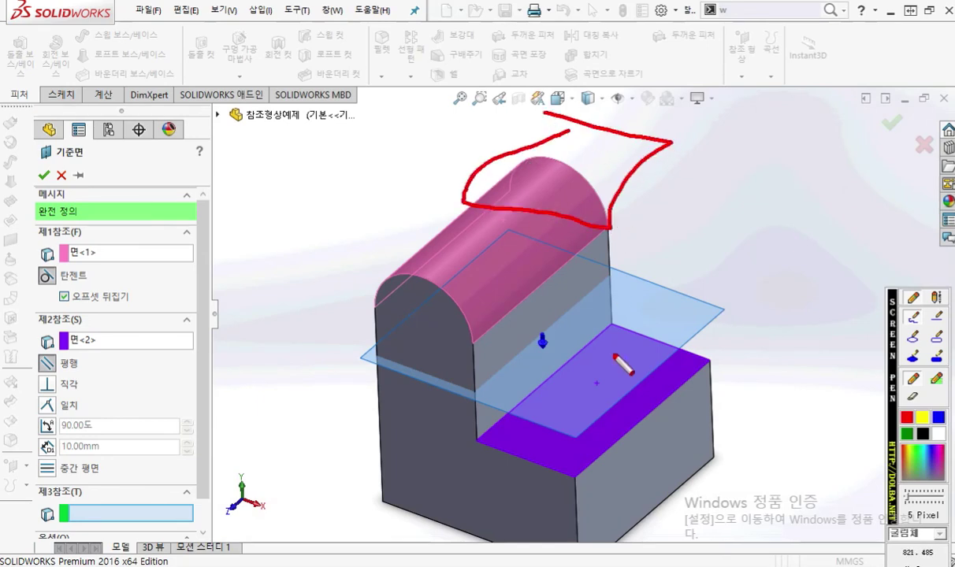
{"action": "mouse_move", "coordinate": [620, 277]}
{"action": "left_mouse_down"}
{"action": "mouse_move", "coordinate": [606, 387]}
{"action": "mouse_move", "coordinate": [704, 315]}
{"action": "mouse_move", "coordinate": [613, 275]}
{"action": "left_mouse_up"}
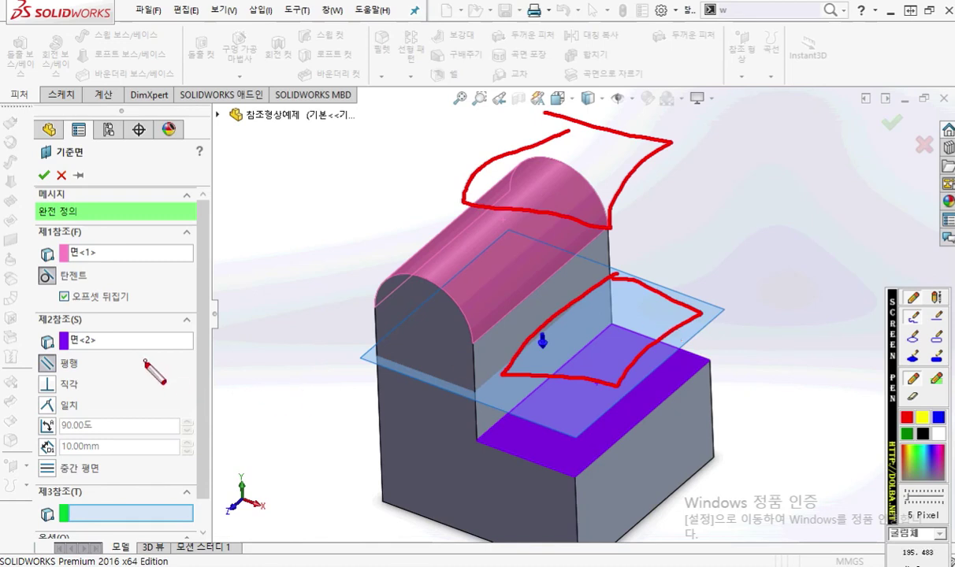
{"action": "left_click_drag", "start_coordinate": [57, 289], "coordinate": [91, 283]}
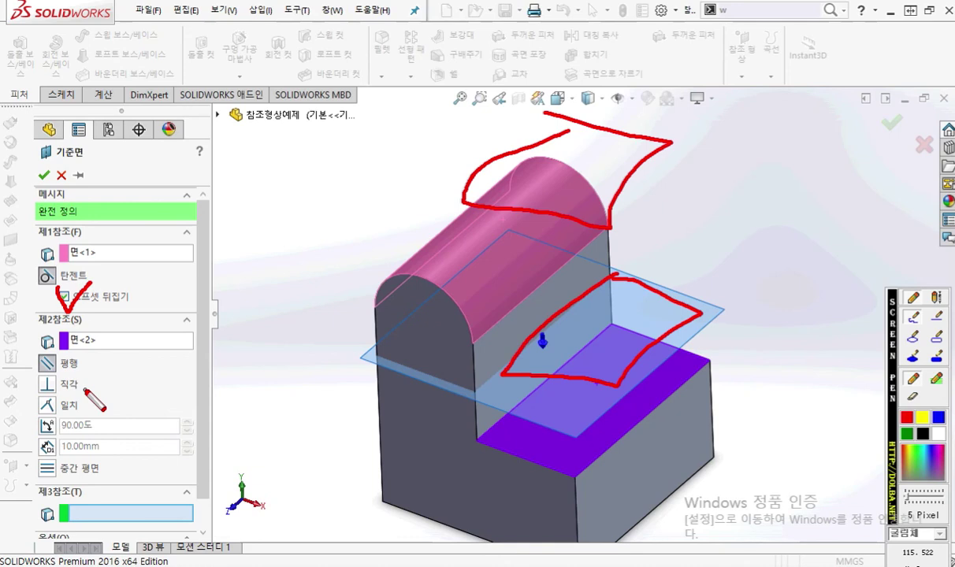
{"action": "key", "text": "Escape"}
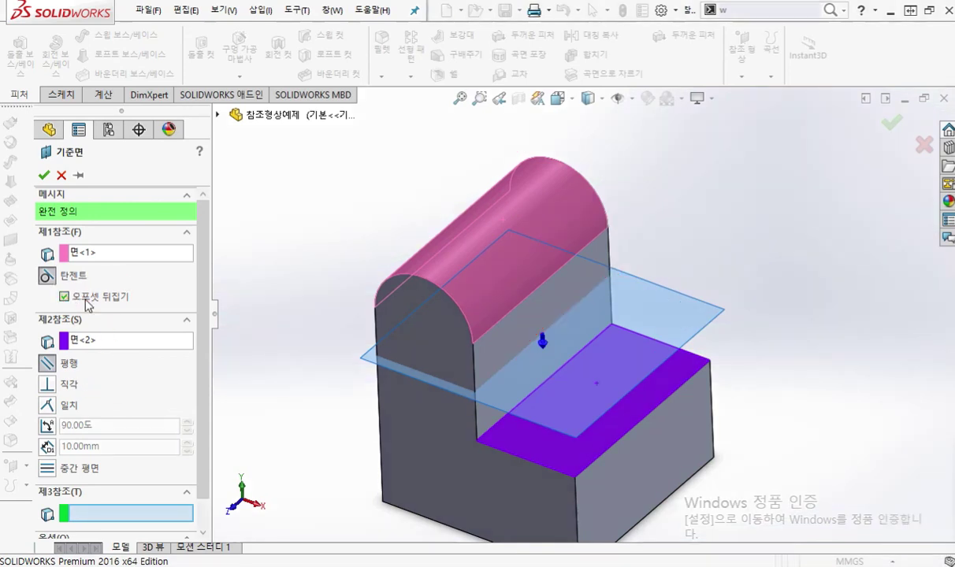
Toggle the tangent offset flip several times to compare both positions, leaving it off so the plane sits above the curved face.
{"action": "left_click", "coordinate": [63, 299]}
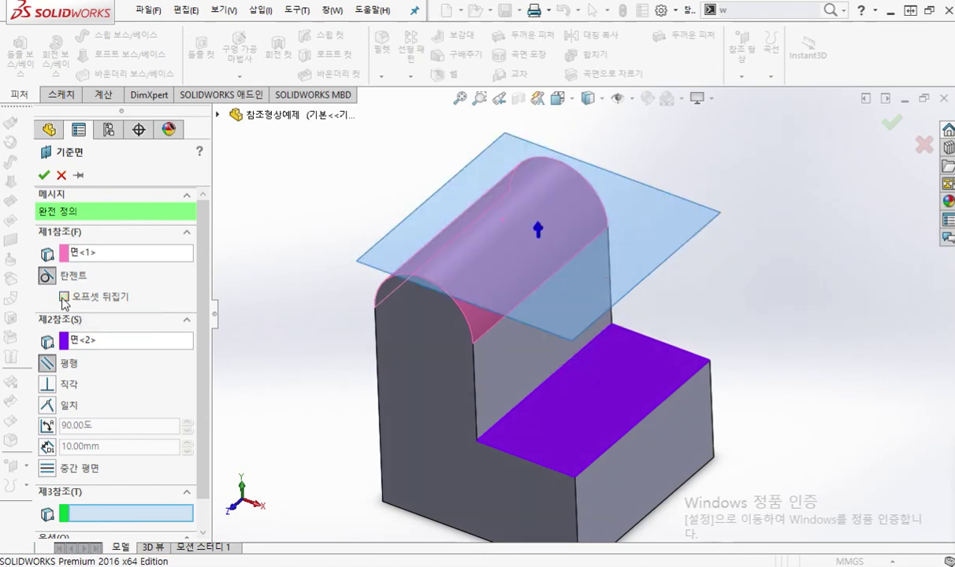
{"action": "left_click", "coordinate": [63, 299]}
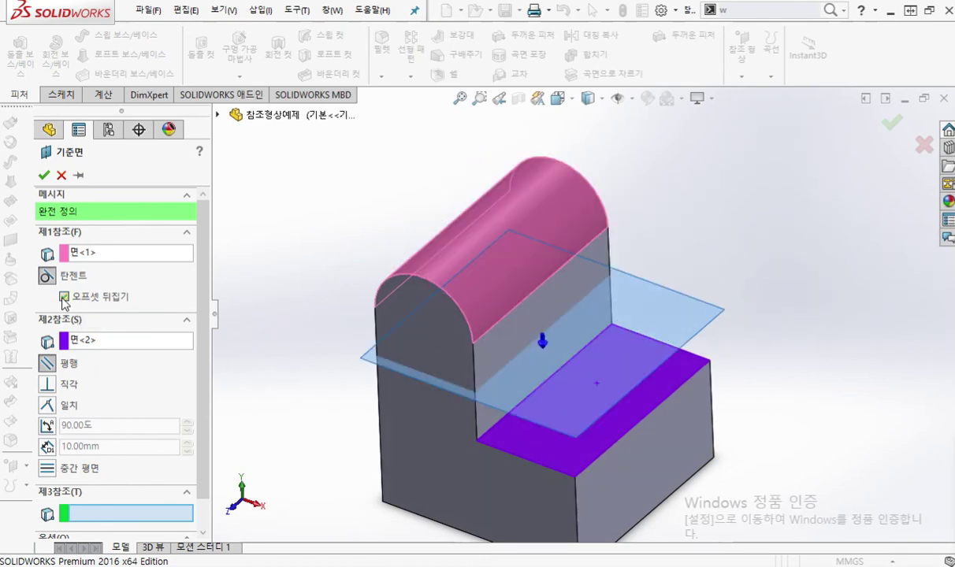
{"action": "left_click", "coordinate": [63, 299]}
{"action": "left_click", "coordinate": [64, 298]}
{"action": "left_click", "coordinate": [63, 299]}
{"action": "left_click", "coordinate": [63, 298]}
{"action": "left_click", "coordinate": [63, 299]}
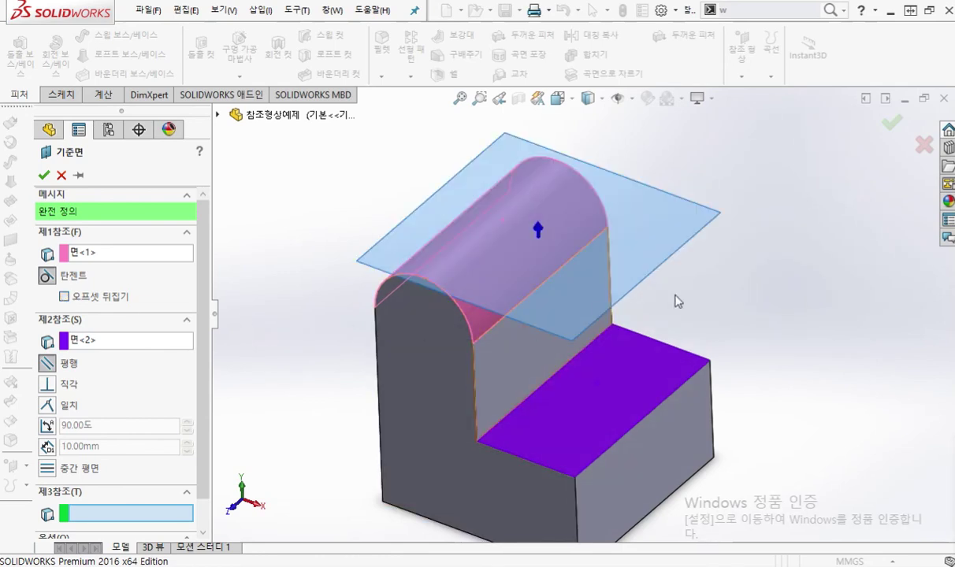
Sketch a cylinder with a tangent plane resting on its upper side in red pen beside the model.
{"action": "key", "text": "ctrl+F1"}
{"action": "mouse_move", "coordinate": [803, 144]}
{"action": "left_mouse_down"}
{"action": "mouse_move", "coordinate": [697, 258]}
{"action": "mouse_move", "coordinate": [706, 310]}
{"action": "mouse_move", "coordinate": [733, 276]}
{"action": "mouse_move", "coordinate": [714, 249]}
{"action": "left_mouse_up"}
{"action": "mouse_move", "coordinate": [749, 308]}
{"action": "left_mouse_down"}
{"action": "mouse_move", "coordinate": [816, 235]}
{"action": "mouse_move", "coordinate": [838, 181]}
{"action": "mouse_move", "coordinate": [813, 141]}
{"action": "mouse_move", "coordinate": [842, 199]}
{"action": "left_mouse_up"}
{"action": "mouse_move", "coordinate": [760, 144]}
{"action": "left_mouse_down"}
{"action": "mouse_move", "coordinate": [723, 209]}
{"action": "mouse_move", "coordinate": [812, 202]}
{"action": "mouse_move", "coordinate": [850, 181]}
{"action": "mouse_move", "coordinate": [745, 156]}
{"action": "left_mouse_up"}
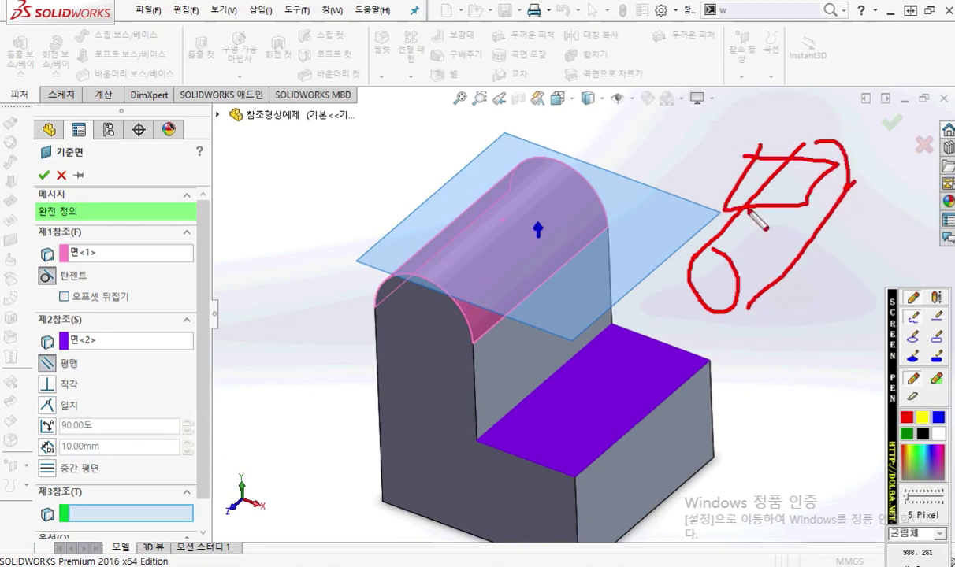
Draw a keyway slot with a downward arrow in green pen on the sketched tangent plane, and clear the markup.
{"action": "left_click", "coordinate": [906, 434]}
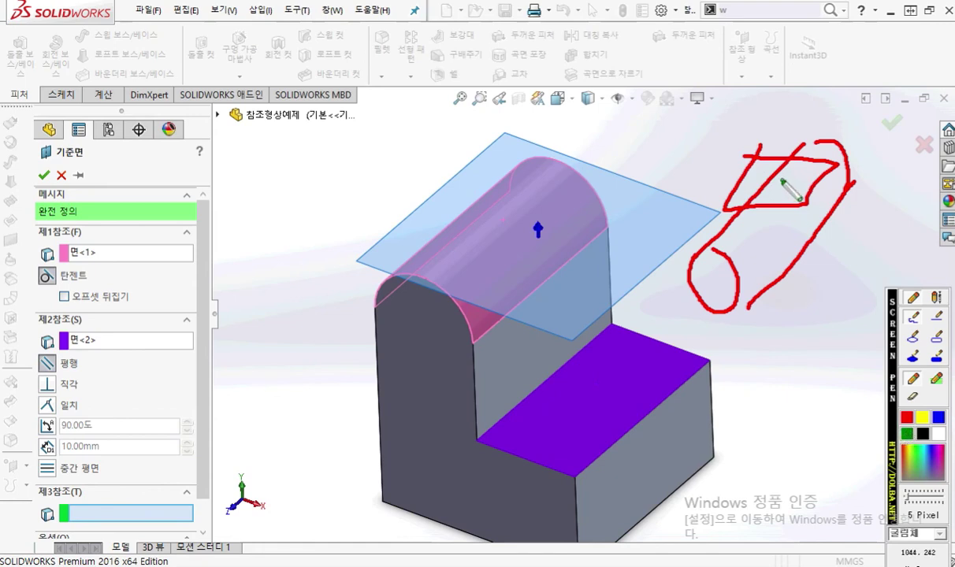
{"action": "mouse_move", "coordinate": [779, 164]}
{"action": "left_mouse_down"}
{"action": "mouse_move", "coordinate": [758, 192]}
{"action": "mouse_move", "coordinate": [780, 190]}
{"action": "mouse_move", "coordinate": [790, 162]}
{"action": "mouse_move", "coordinate": [760, 187]}
{"action": "mouse_move", "coordinate": [778, 188]}
{"action": "mouse_move", "coordinate": [786, 218]}
{"action": "mouse_move", "coordinate": [795, 200]}
{"action": "left_mouse_up"}
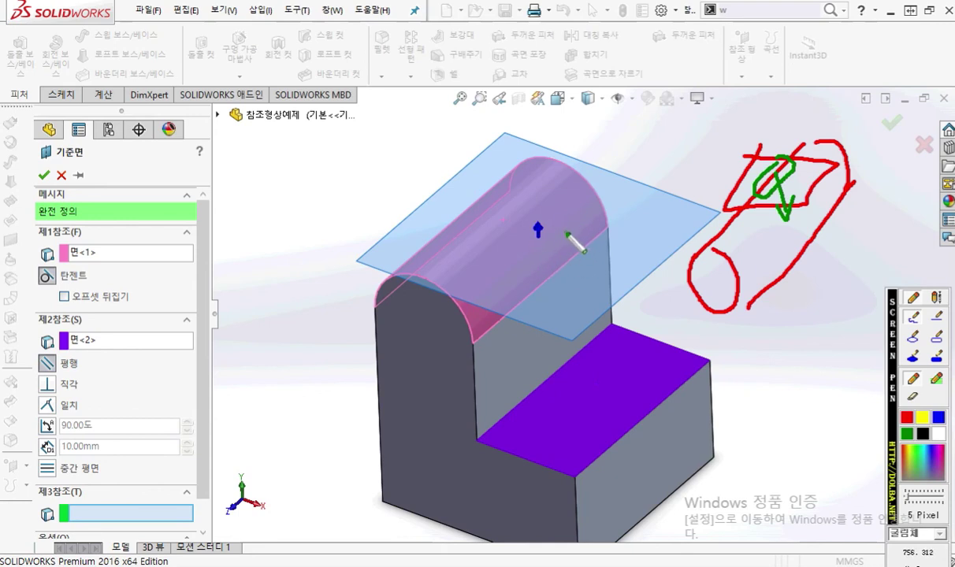
{"action": "key", "text": "Escape"}
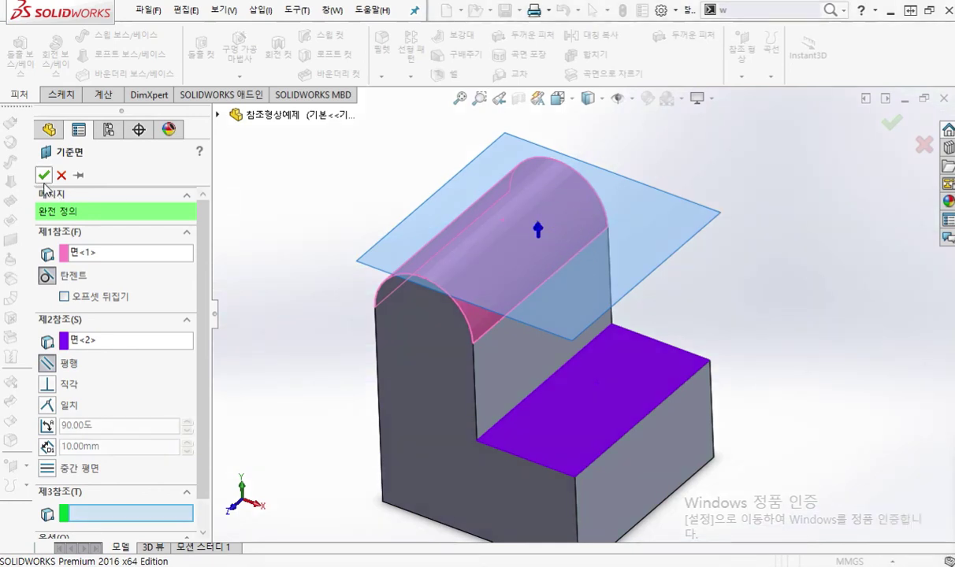
Create the reference plane tangent to the curved top face and parallel to the lower step, leaving it deselected.
{"action": "key", "text": "Return"}
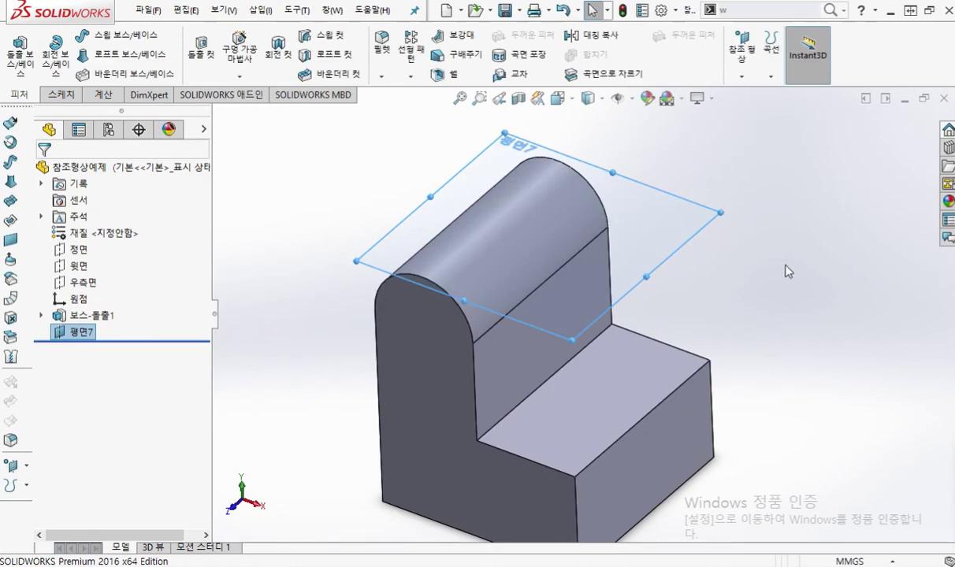
{"action": "left_click", "coordinate": [786, 260]}
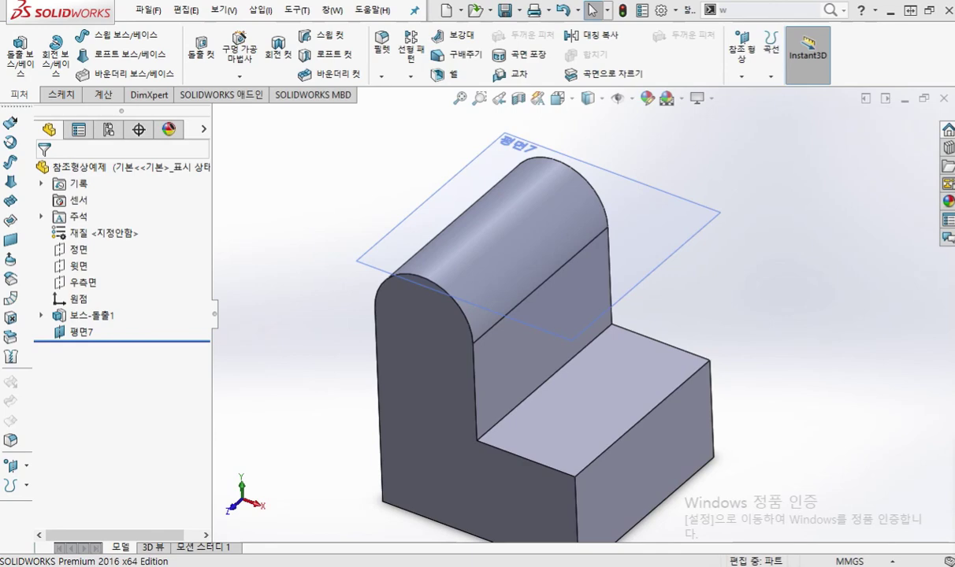
Switch to 참조형상.pdf in Adobe Acrobat Reader, look through the reference plane examples, and return to SolidWorks.
{"action": "key", "text": "alt+Tab"}
{"action": "left_click_drag", "start_coordinate": [698, 91], "coordinate": [583, 104]}
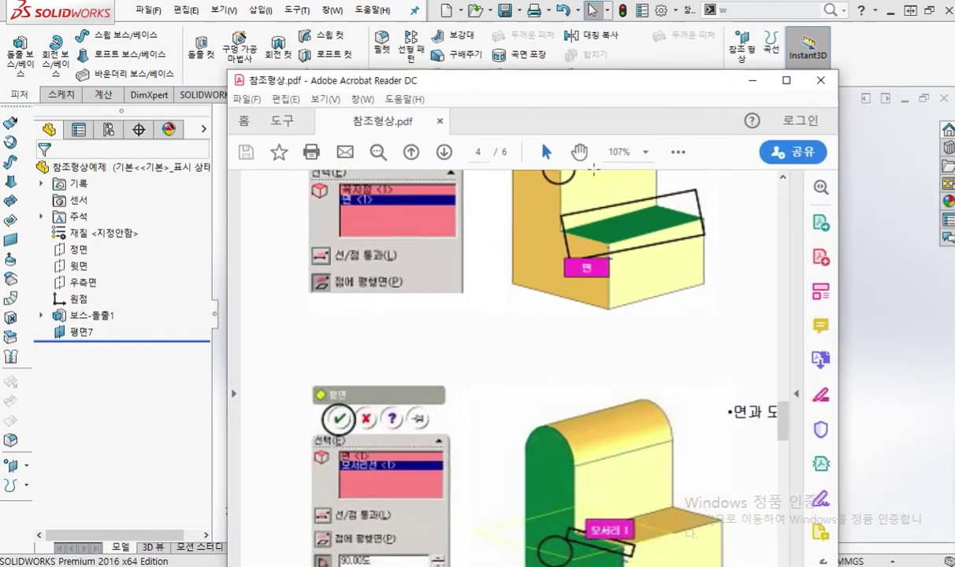
{"action": "left_click_drag", "start_coordinate": [780, 427], "coordinate": [782, 185]}
{"action": "key", "text": "alt+Tab"}
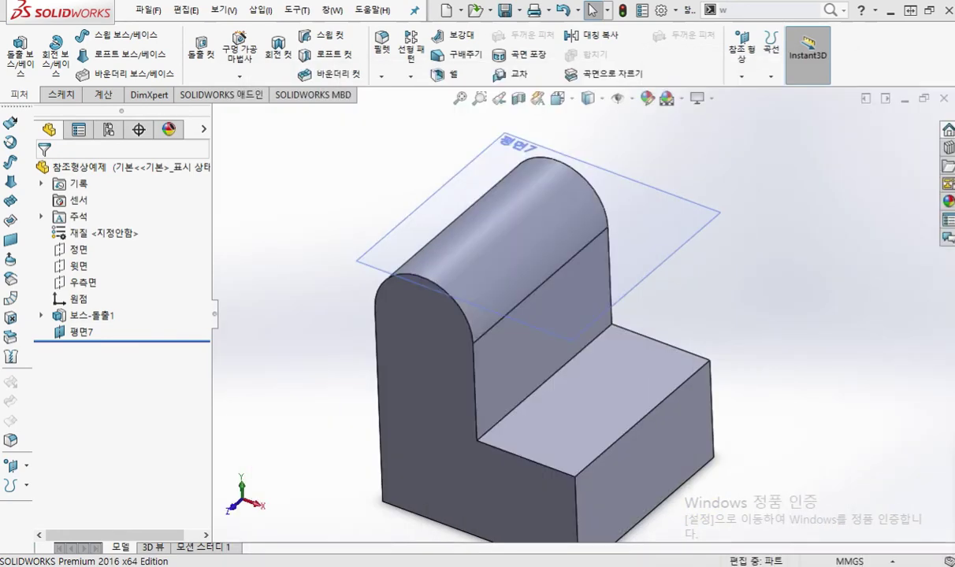